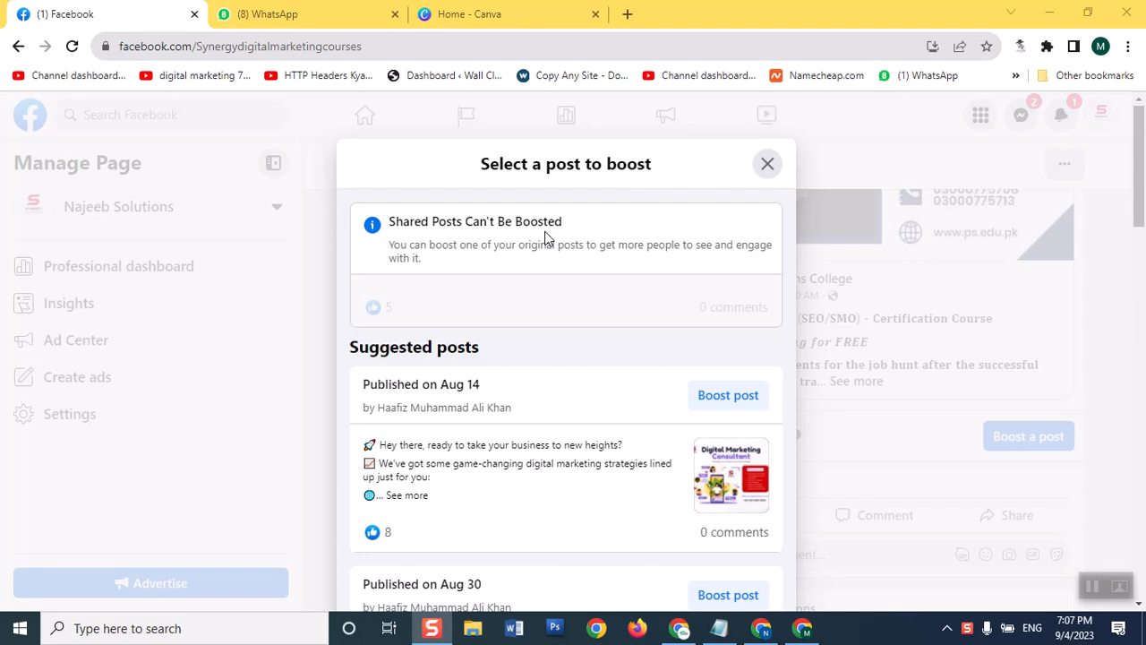
Look over the suggested posts for boosting and close the post selection dialog.
{"action": "scroll", "coordinate": [612, 309], "scroll_direction": "down", "scroll_amount": 4}
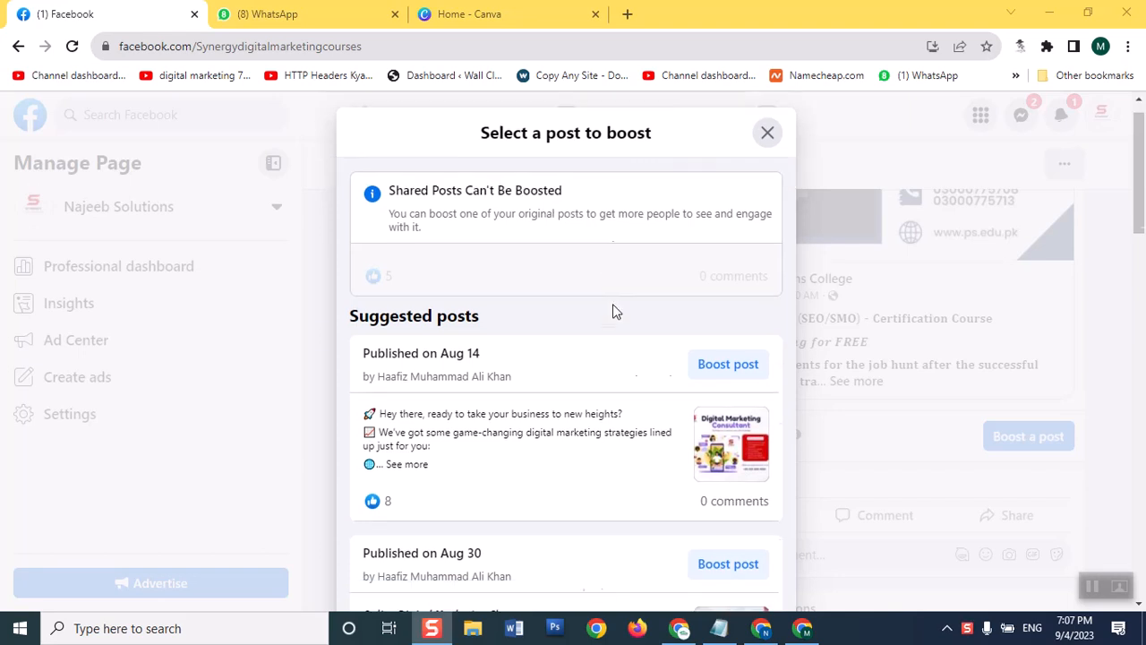
{"action": "scroll", "coordinate": [613, 310], "scroll_direction": "up", "scroll_amount": 4}
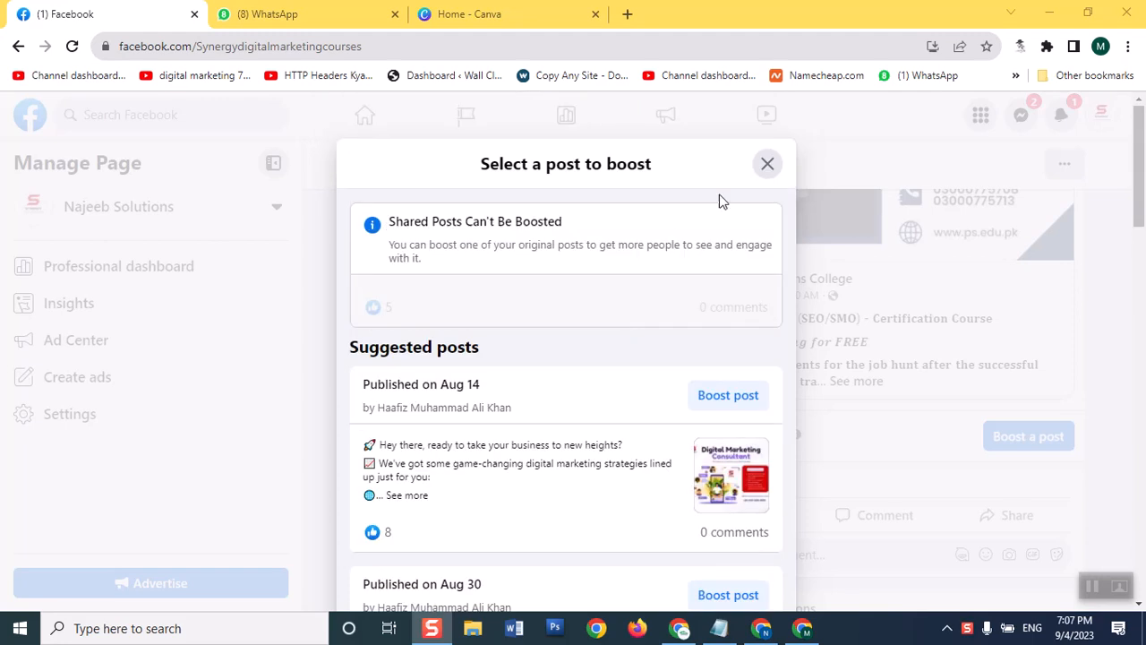
{"action": "left_click", "coordinate": [766, 169]}
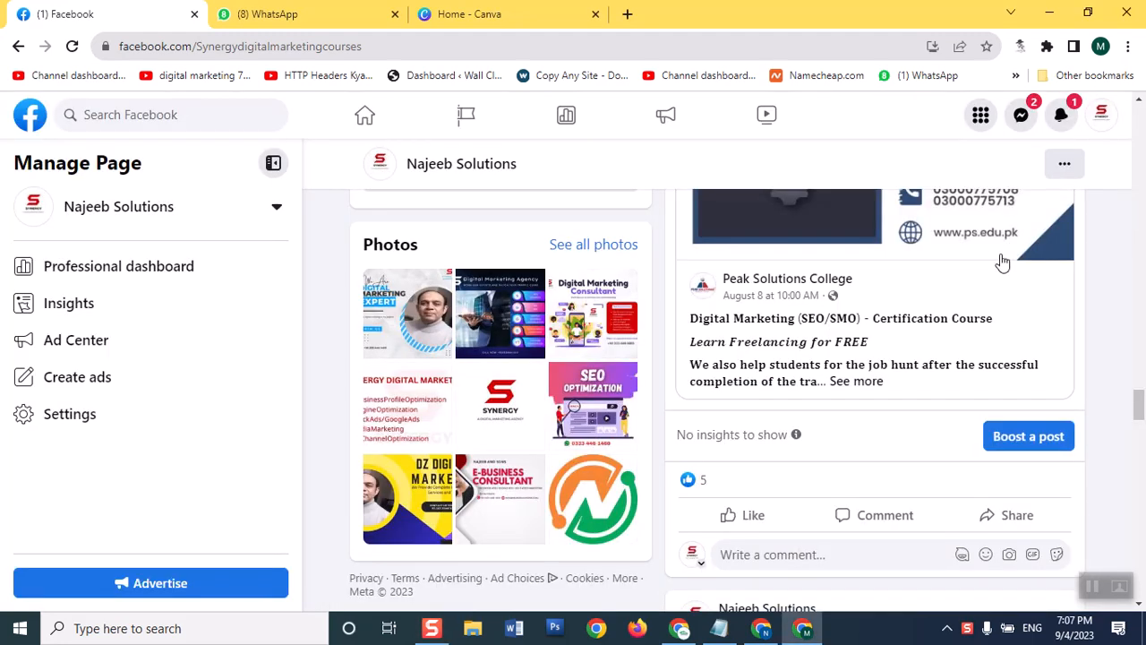
Open the boost settings for the Najeeb Solutions page post that has the WhatsApp button.
{"action": "left_click_drag", "start_coordinate": [1140, 411], "coordinate": [1140, 211]}
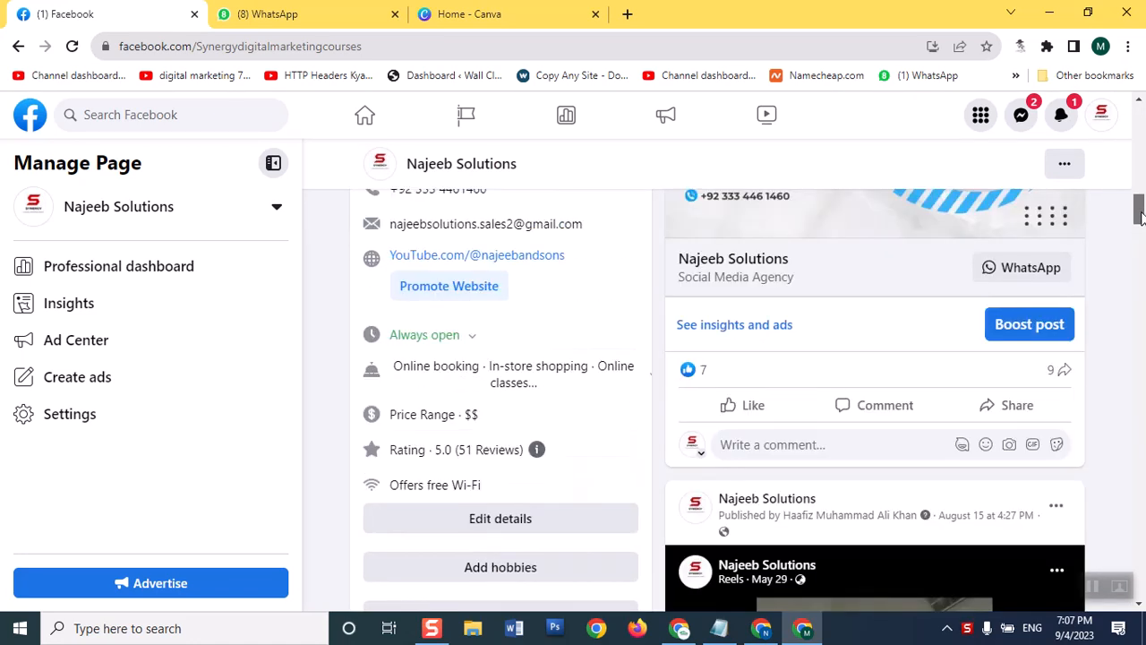
{"action": "left_click", "coordinate": [1036, 333]}
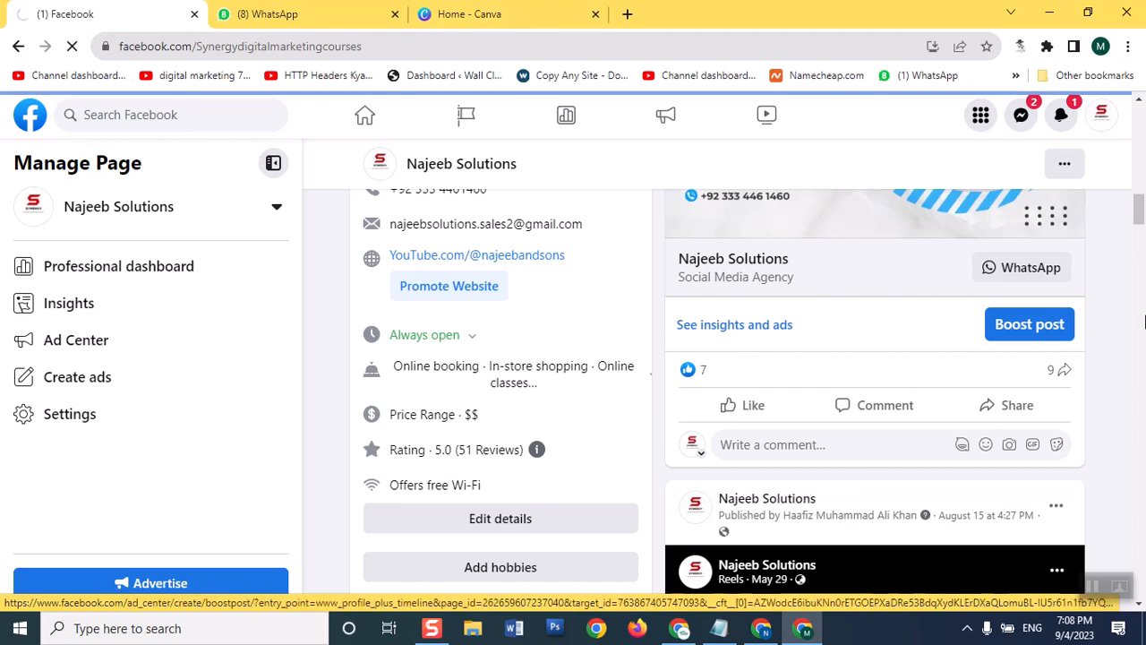
{"action": "scroll", "coordinate": [1025, 313], "scroll_direction": "down", "scroll_amount": 1}
{"action": "scroll", "coordinate": [1024, 313], "scroll_direction": "down", "scroll_amount": 1}
{"action": "scroll", "coordinate": [1024, 322], "scroll_direction": "up", "scroll_amount": 3}
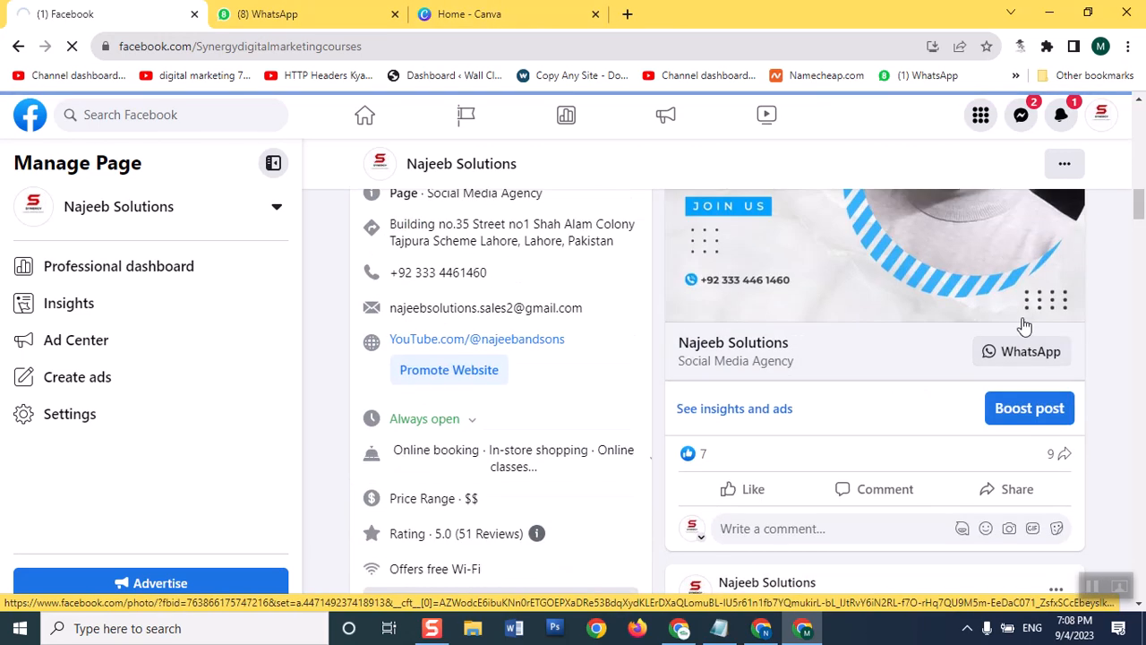
{"action": "left_click", "coordinate": [1041, 420]}
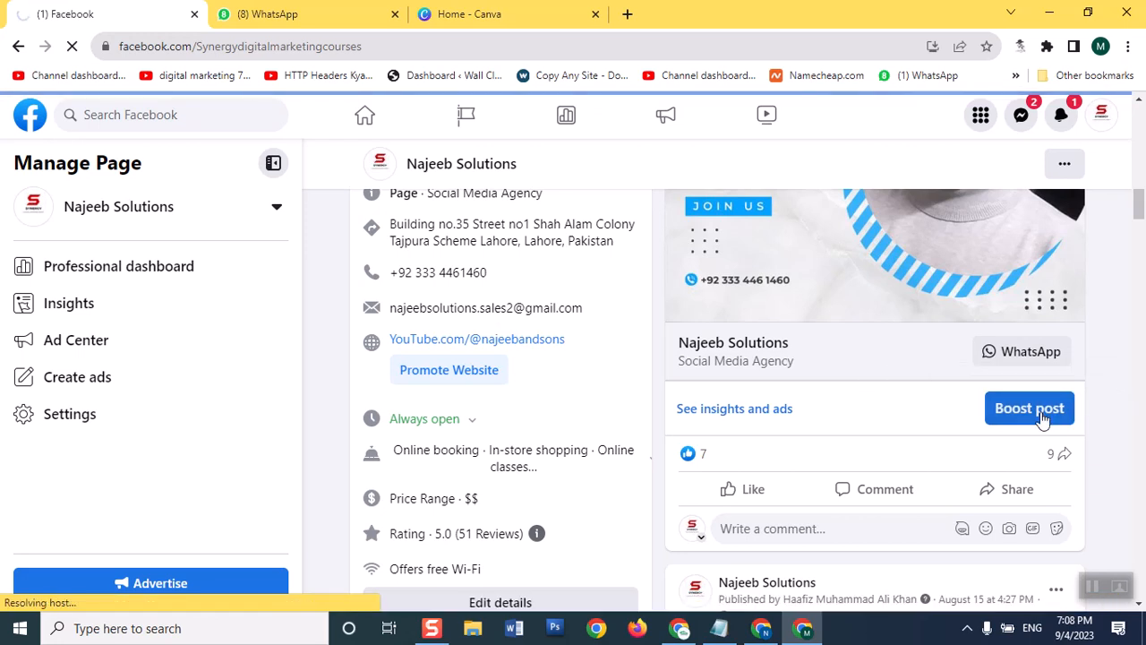
Check the computer's network connection and return to the boost form.
{"action": "left_click", "coordinate": [969, 628]}
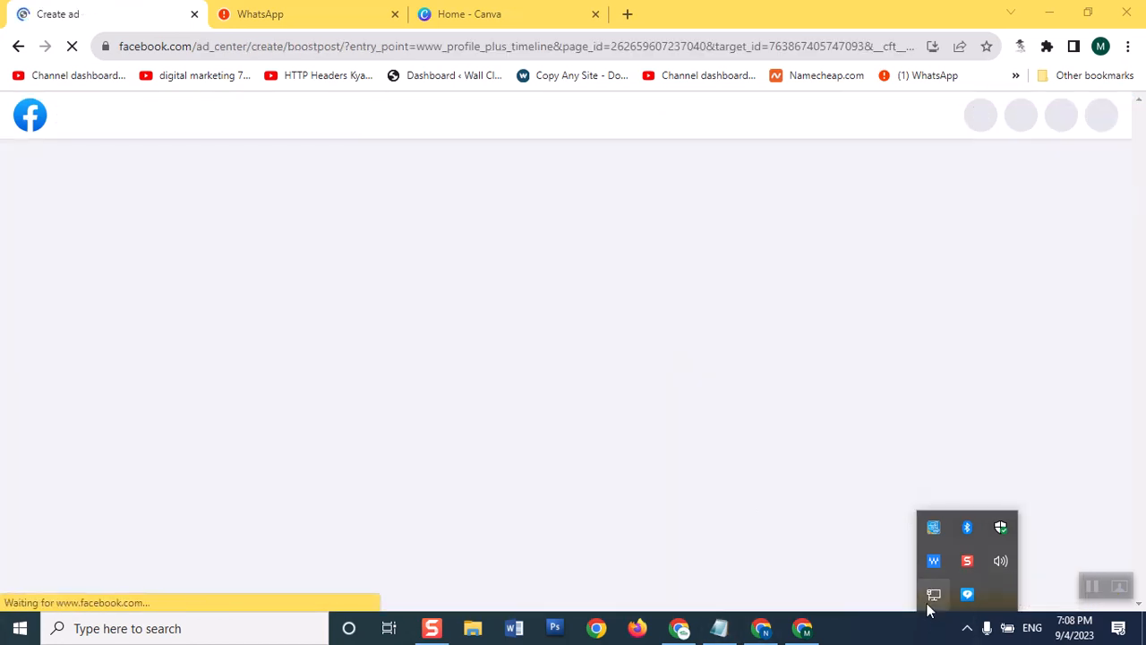
{"action": "left_click", "coordinate": [932, 596]}
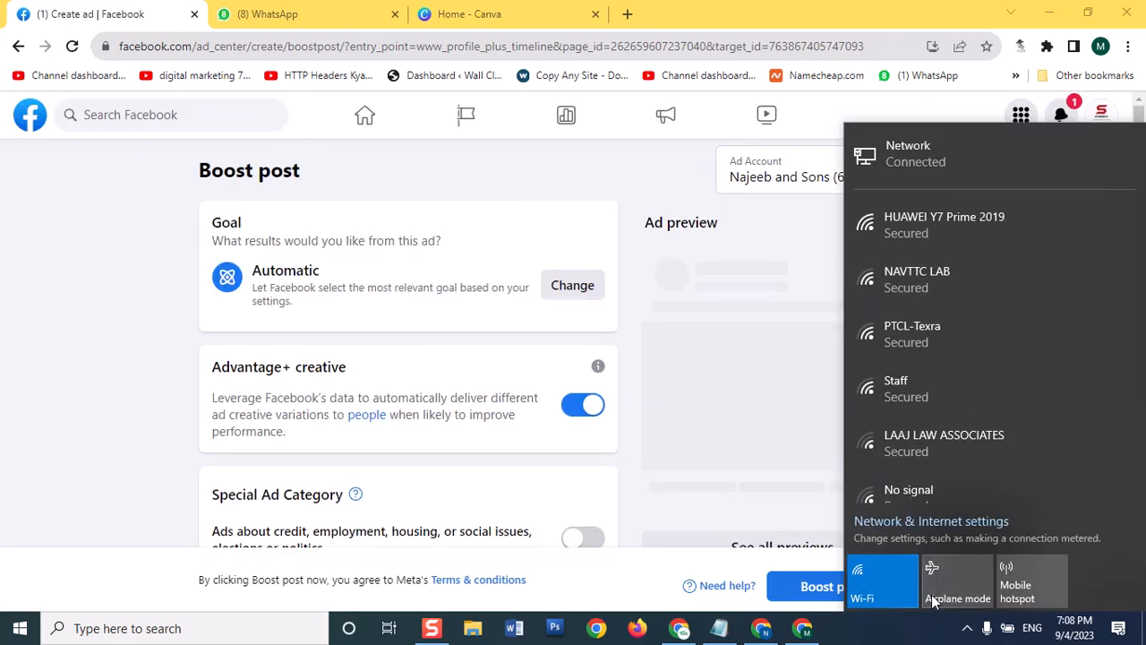
{"action": "left_click", "coordinate": [27, 377]}
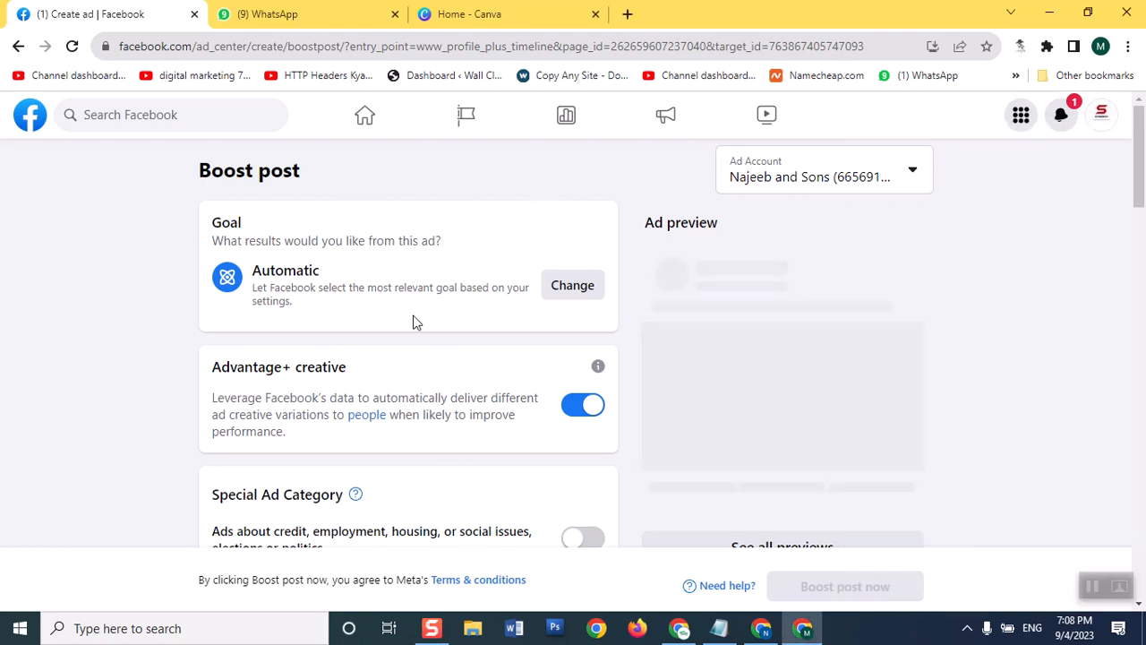
Review the boost form's goal, messaging apps, audience and payment summary sections.
{"action": "scroll", "coordinate": [413, 322], "scroll_direction": "down", "scroll_amount": 4}
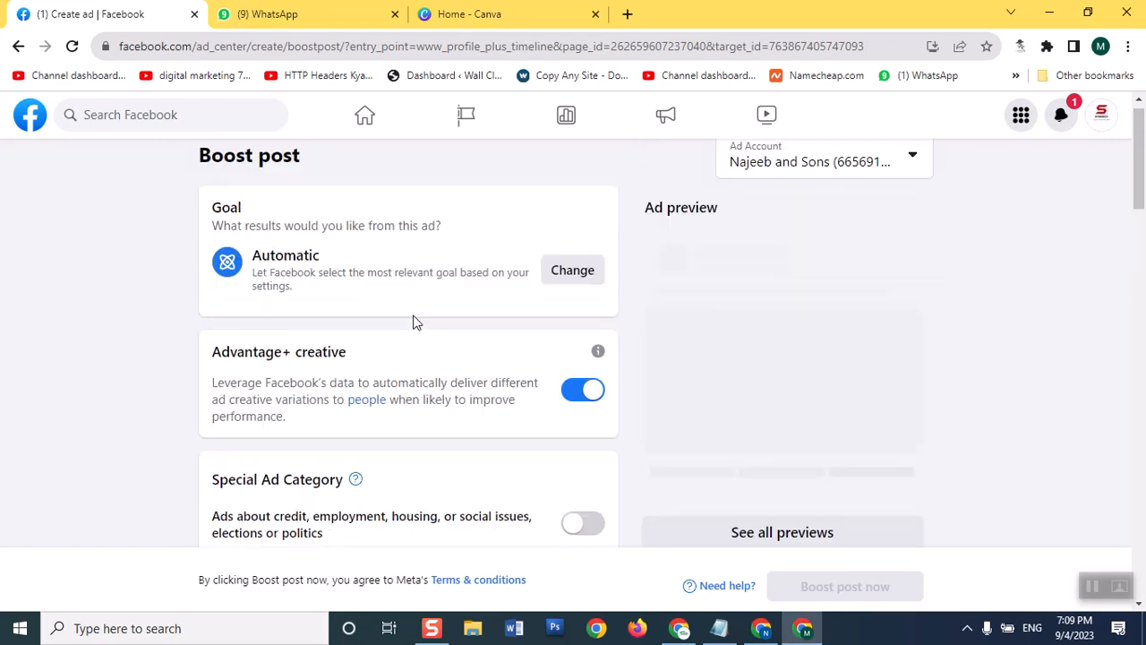
{"action": "scroll", "coordinate": [413, 322], "scroll_direction": "down", "scroll_amount": 5}
{"action": "scroll", "coordinate": [413, 322], "scroll_direction": "down", "scroll_amount": 8}
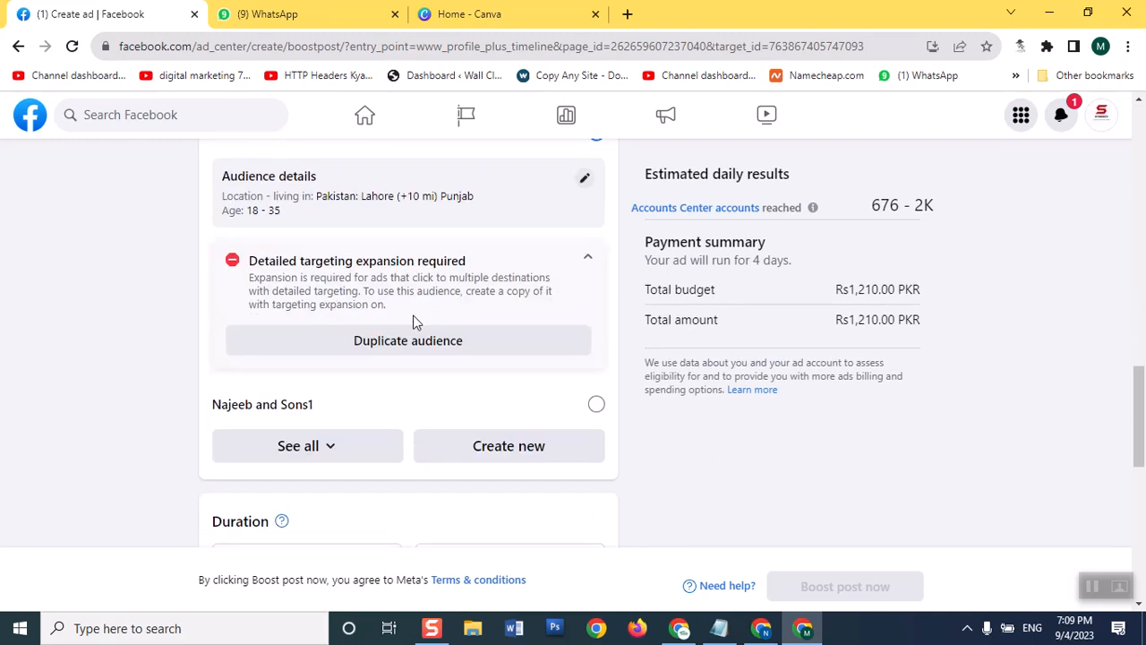
{"action": "scroll", "coordinate": [413, 321], "scroll_direction": "up", "scroll_amount": 5}
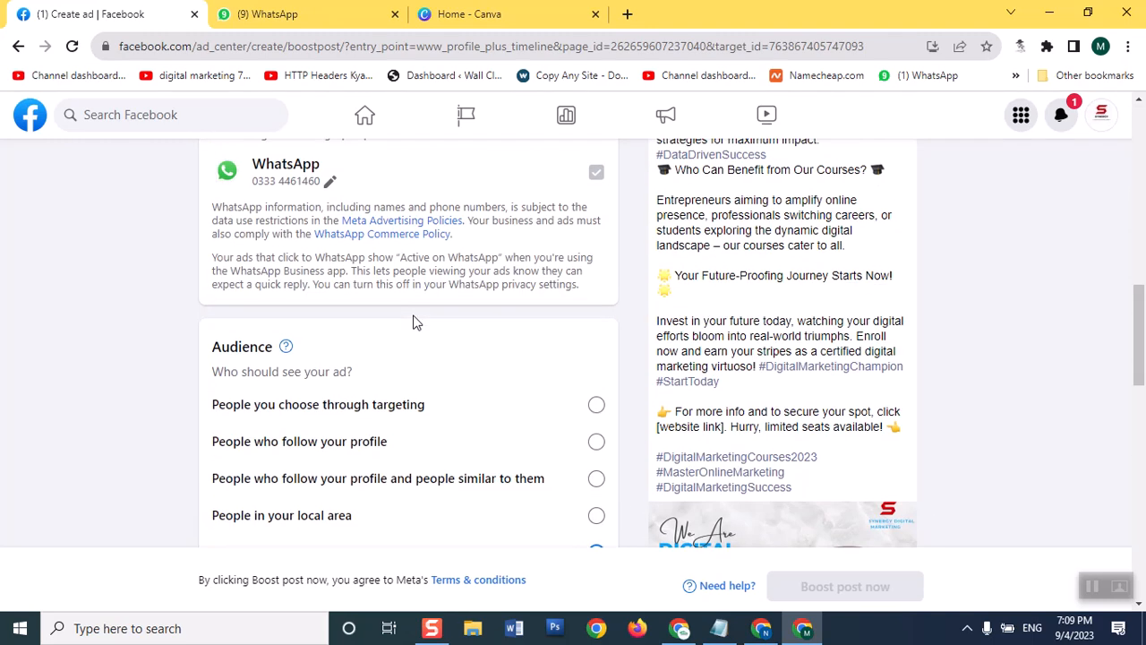
{"action": "scroll", "coordinate": [413, 321], "scroll_direction": "up", "scroll_amount": 4}
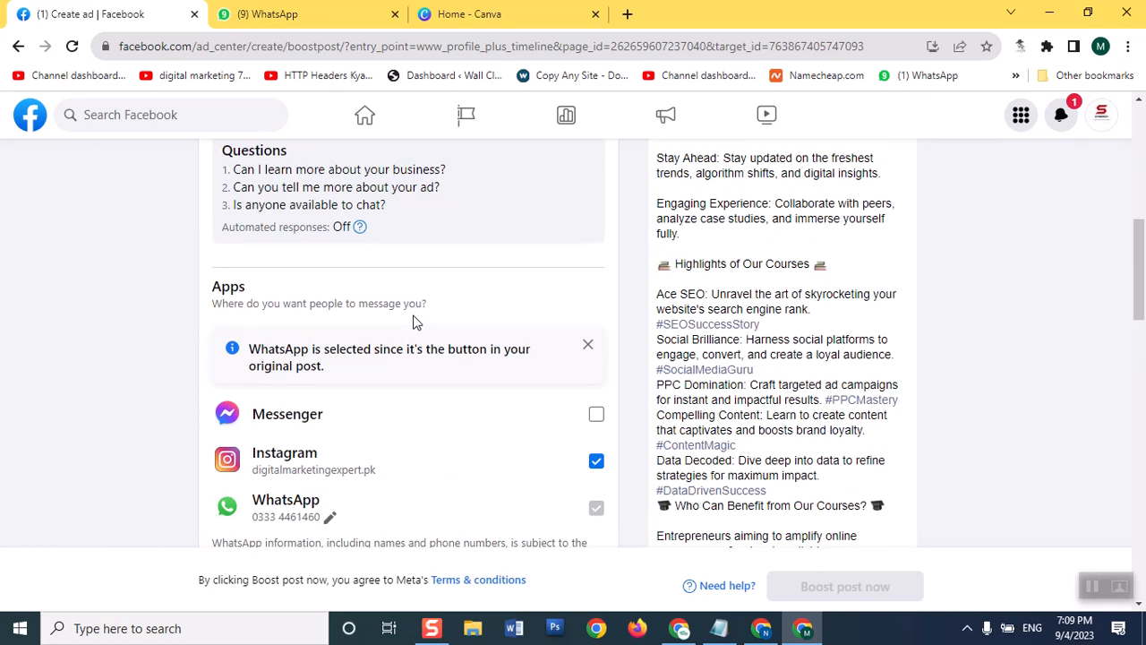
{"action": "scroll", "coordinate": [1036, 316], "scroll_direction": "up", "scroll_amount": 5}
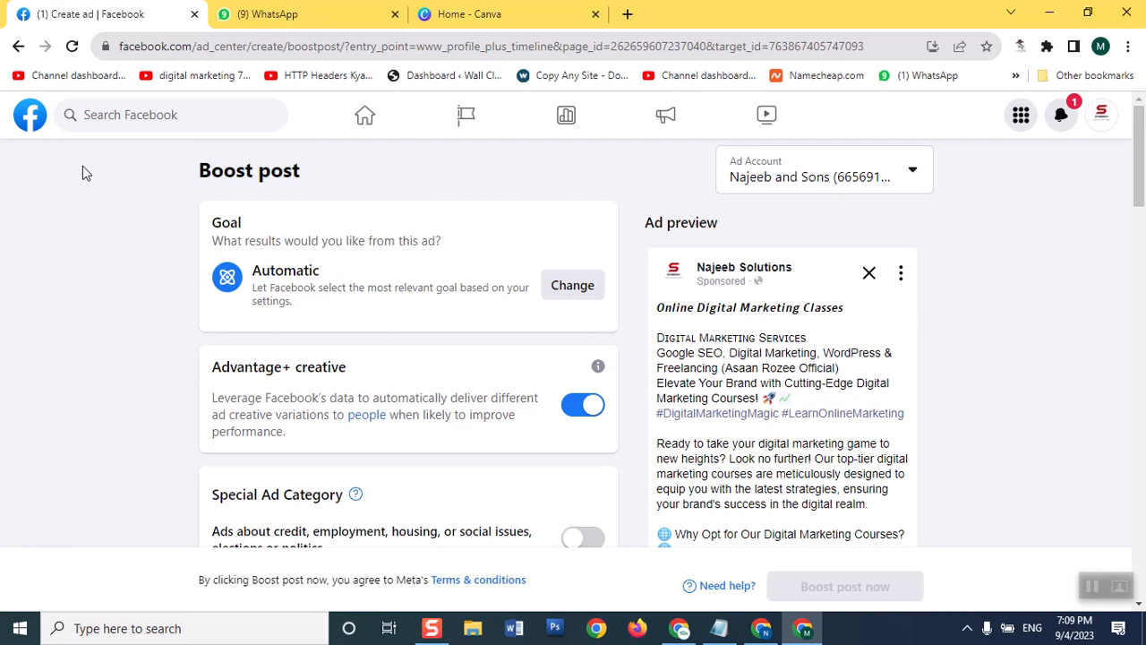
Leave the boost form without saving and open Ads Manager from the Facebook home page.
{"action": "left_click", "coordinate": [18, 47]}
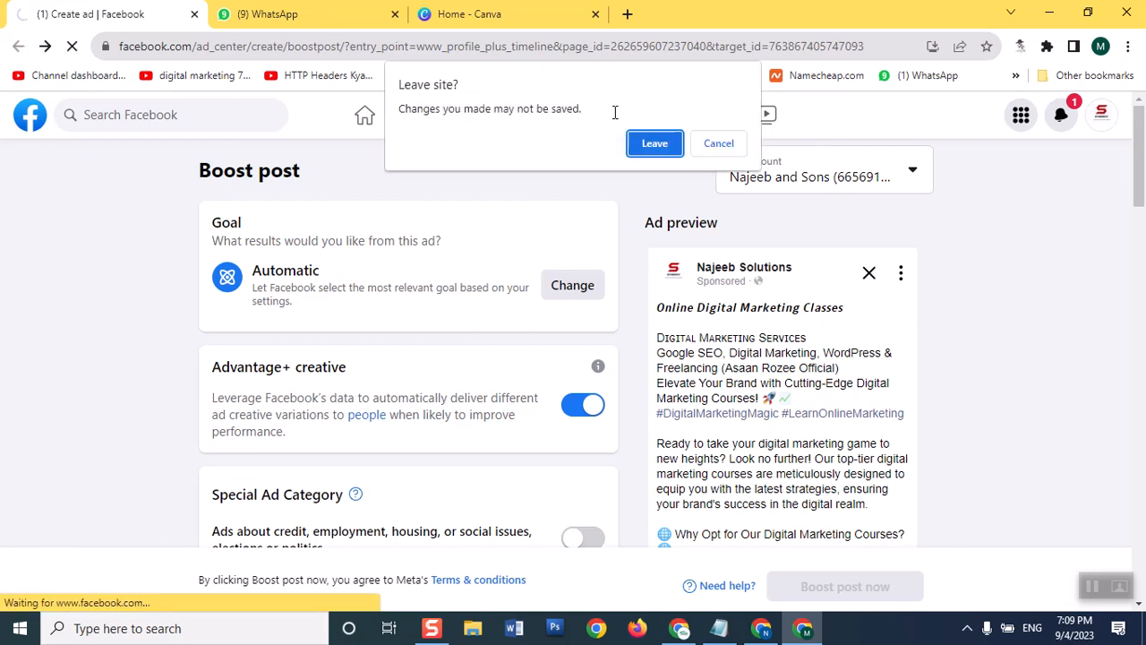
{"action": "left_click", "coordinate": [652, 144]}
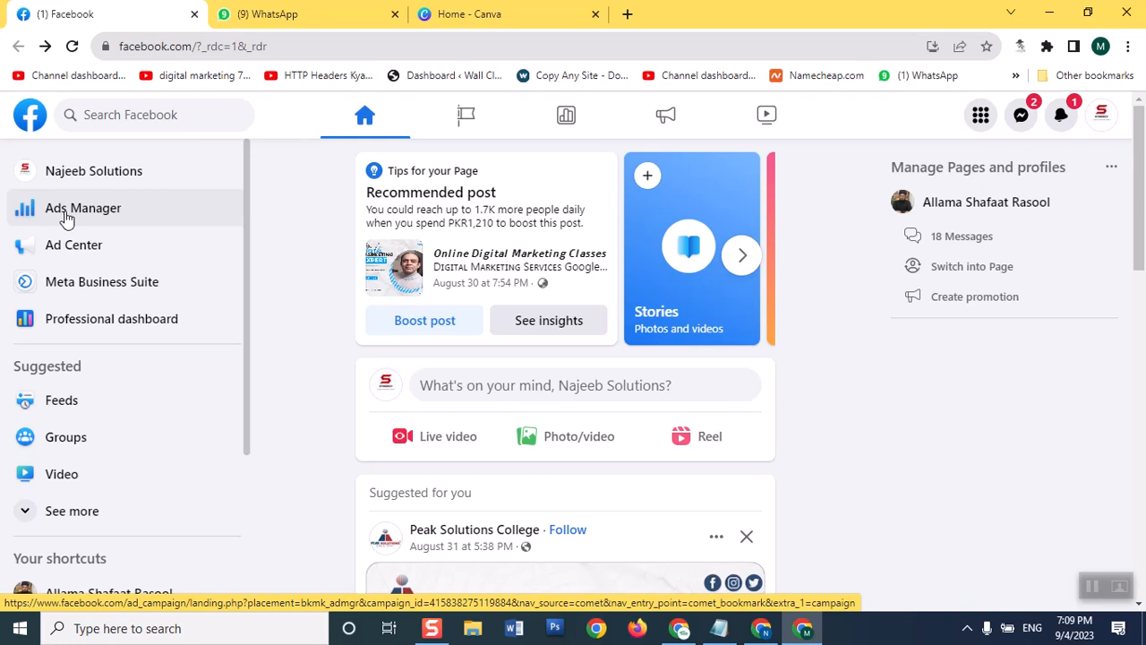
{"action": "left_click", "coordinate": [108, 212]}
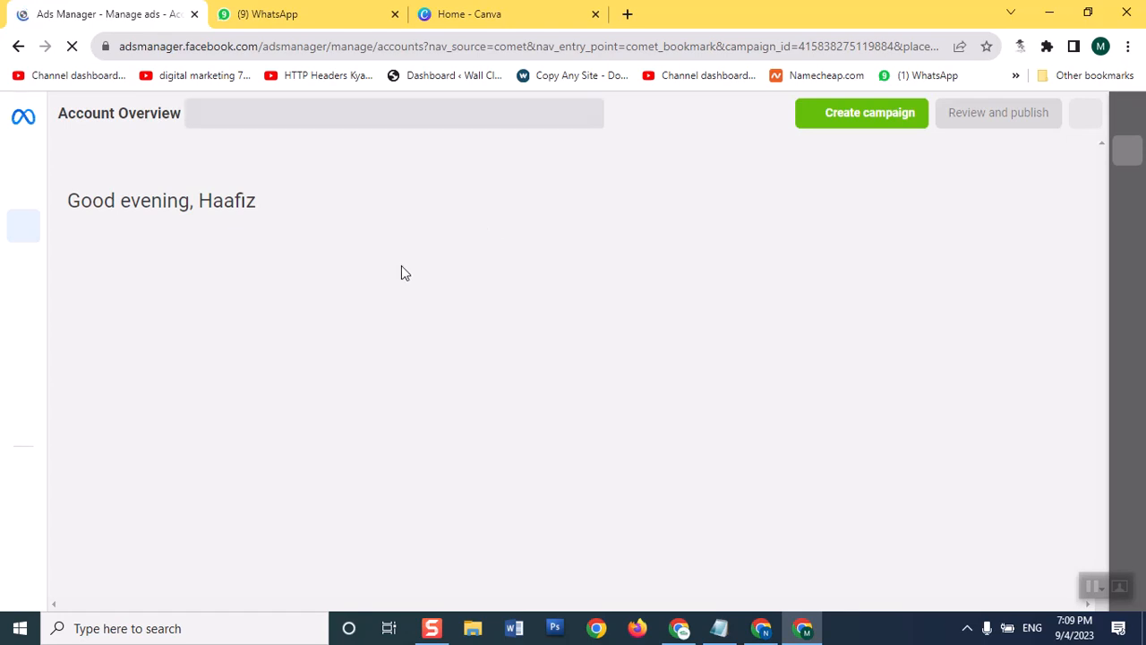
{"action": "left_click", "coordinate": [311, 9]}
{"action": "left_click", "coordinate": [61, 9]}
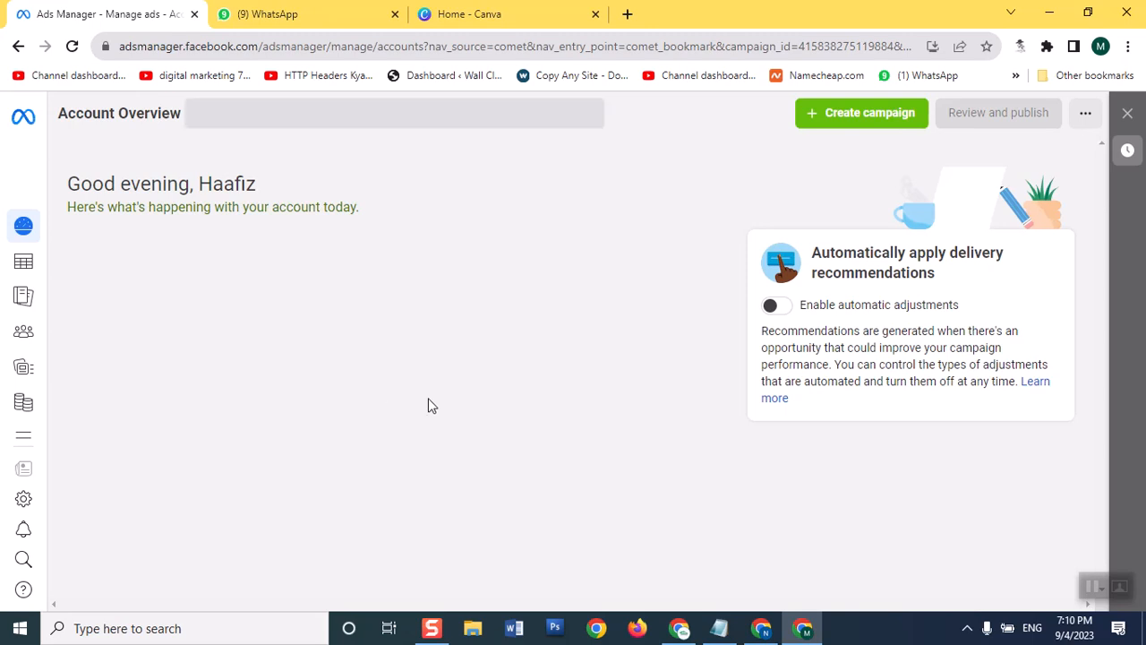
Try to start a new campaign from the account overview and reload the Ads Manager page.
{"action": "mouse_move", "coordinate": [16, 177]}
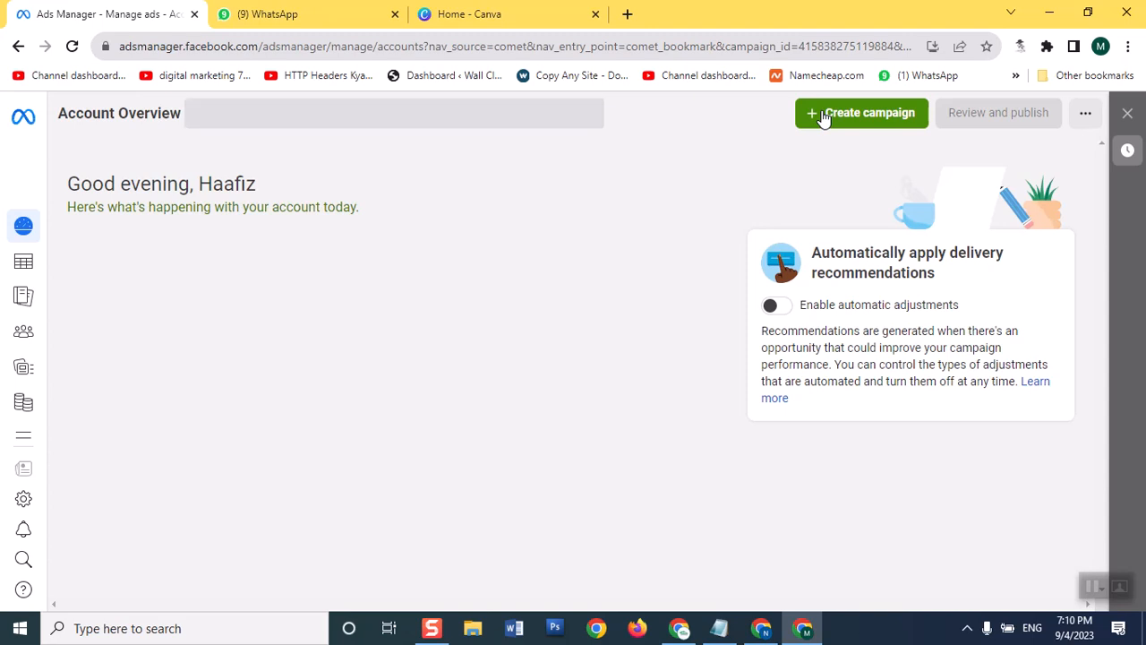
{"action": "left_click", "coordinate": [823, 116]}
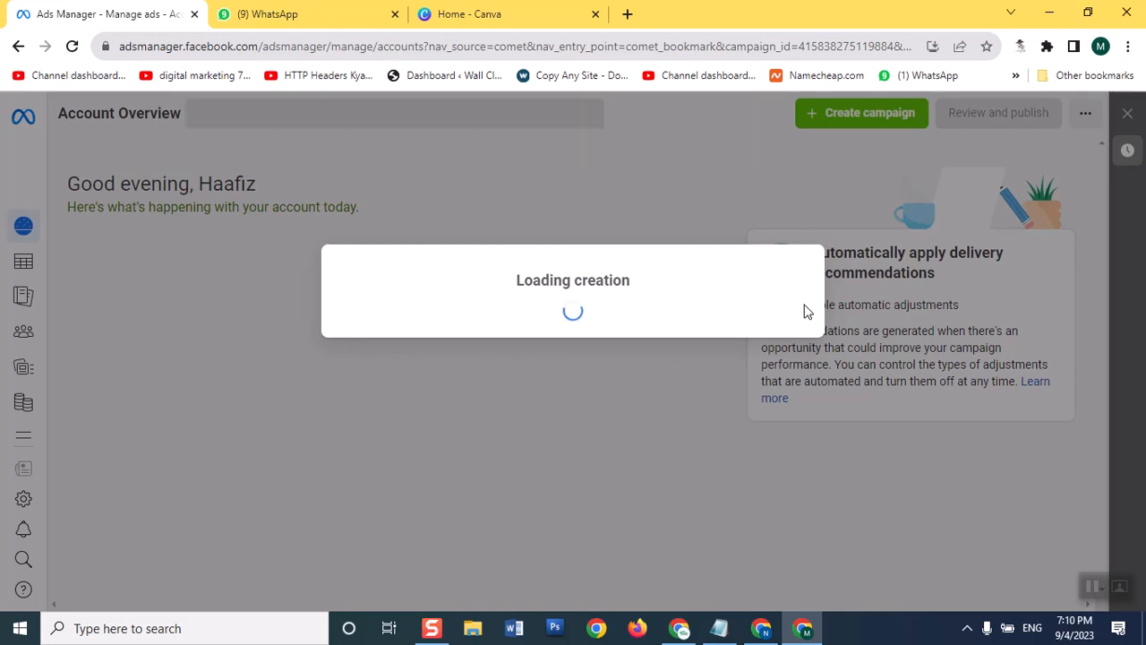
{"action": "left_click", "coordinate": [967, 629]}
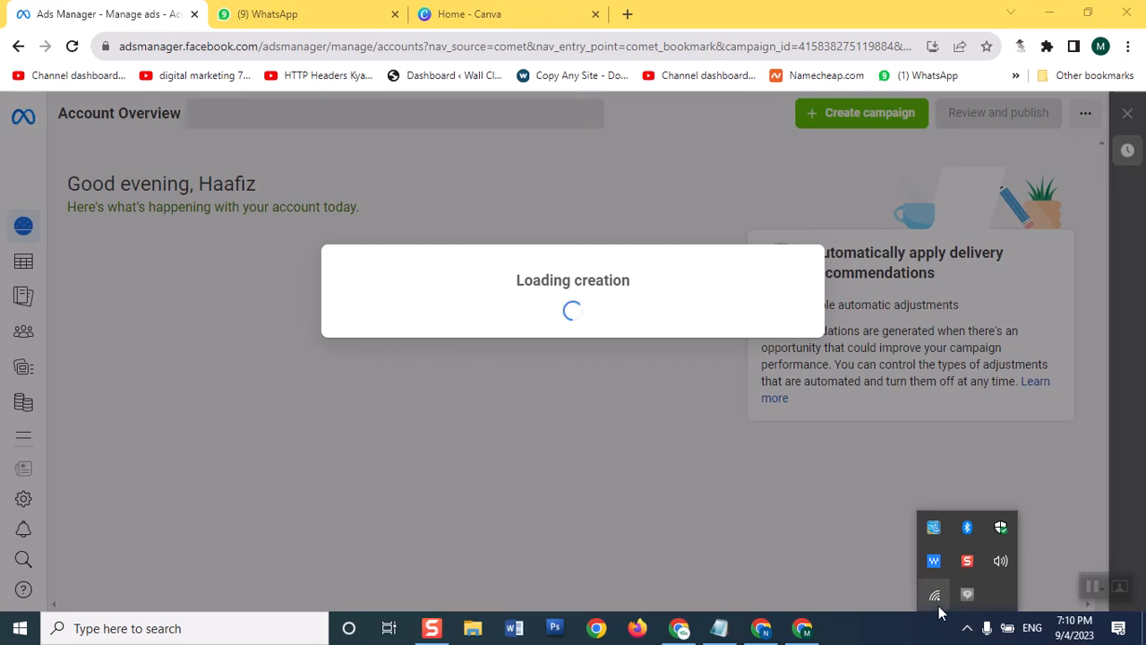
{"action": "right_click", "coordinate": [98, 25]}
{"action": "left_click", "coordinate": [158, 130]}
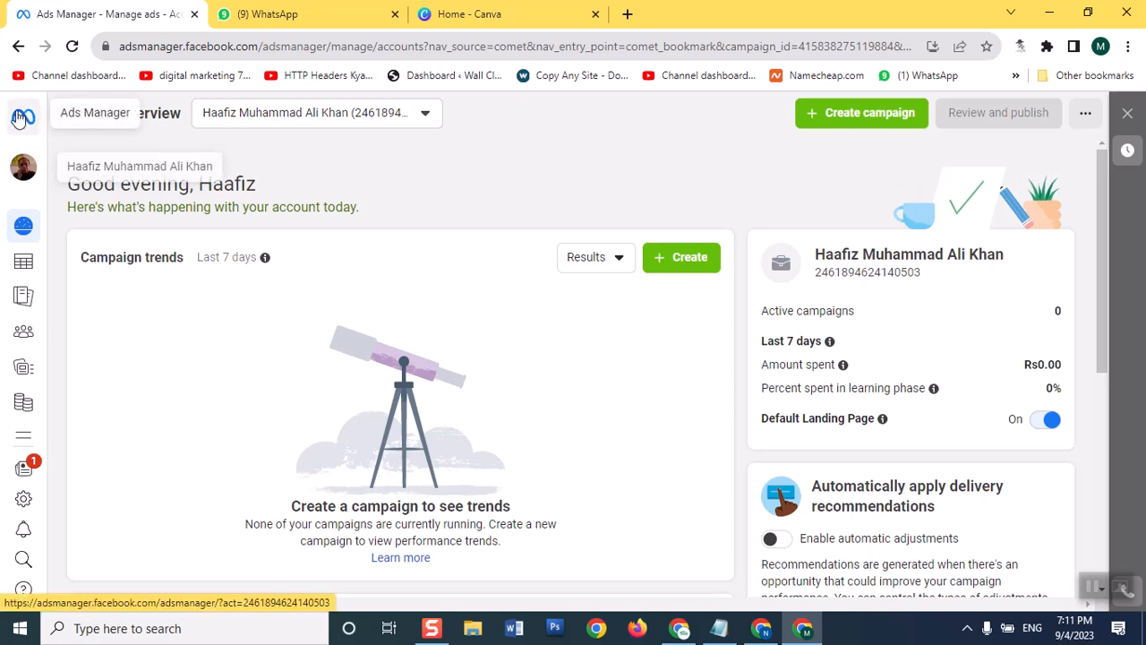
Switch Ads Manager to the Digital Marketing Experts business account and open the billing page.
{"action": "left_click", "coordinate": [24, 169]}
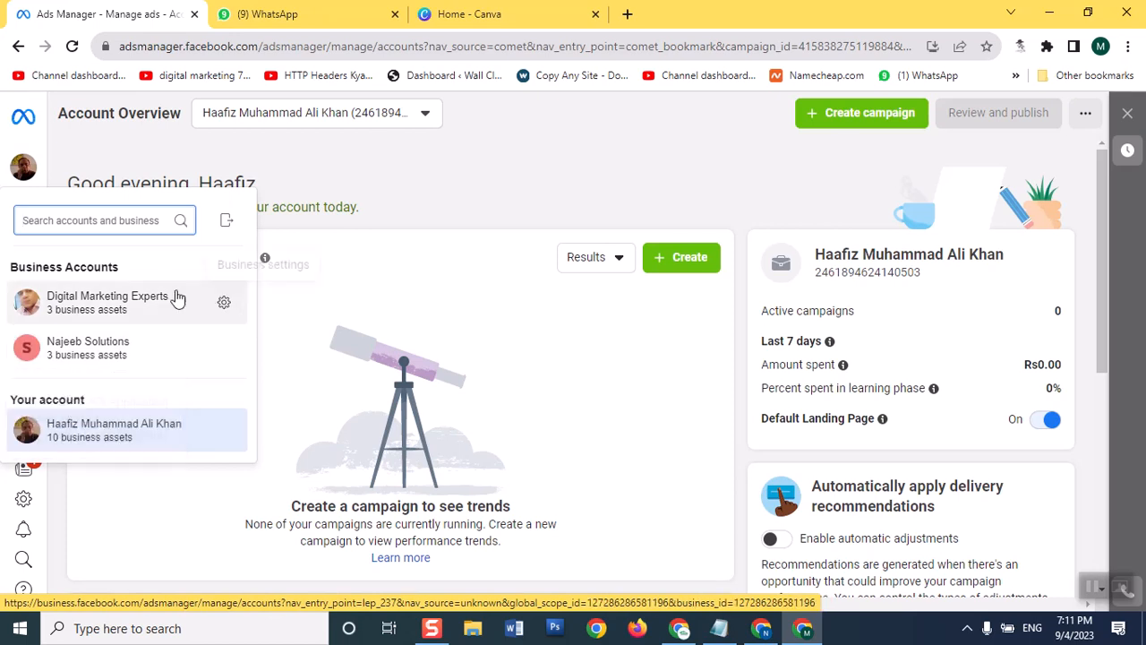
{"action": "left_click", "coordinate": [107, 307]}
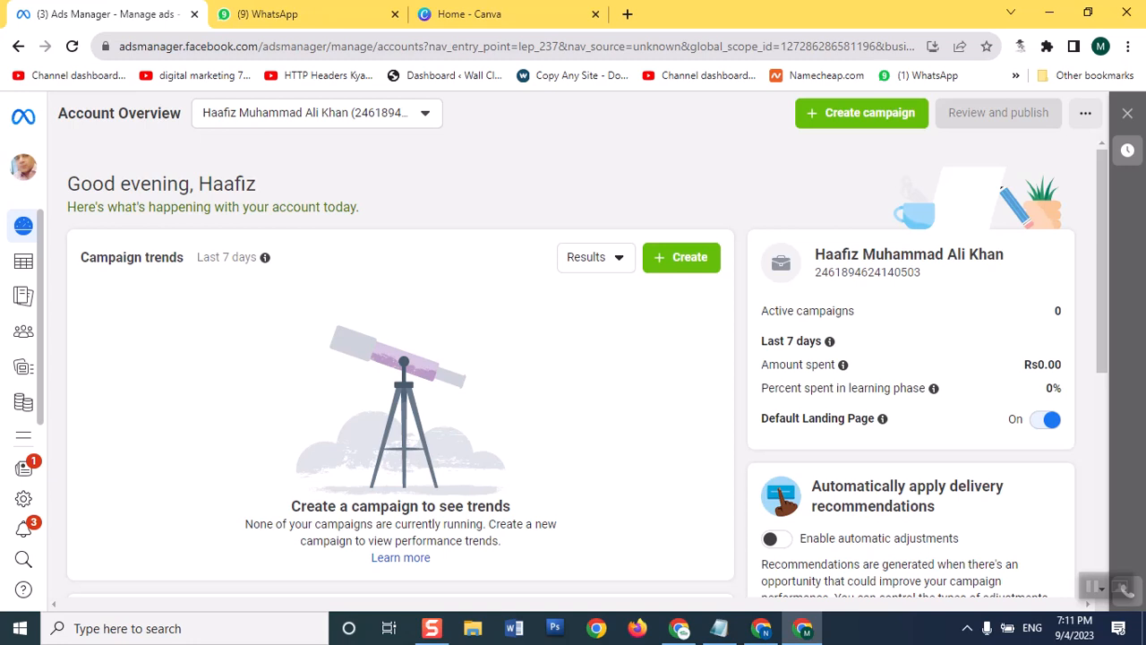
{"action": "mouse_move", "coordinate": [26, 478]}
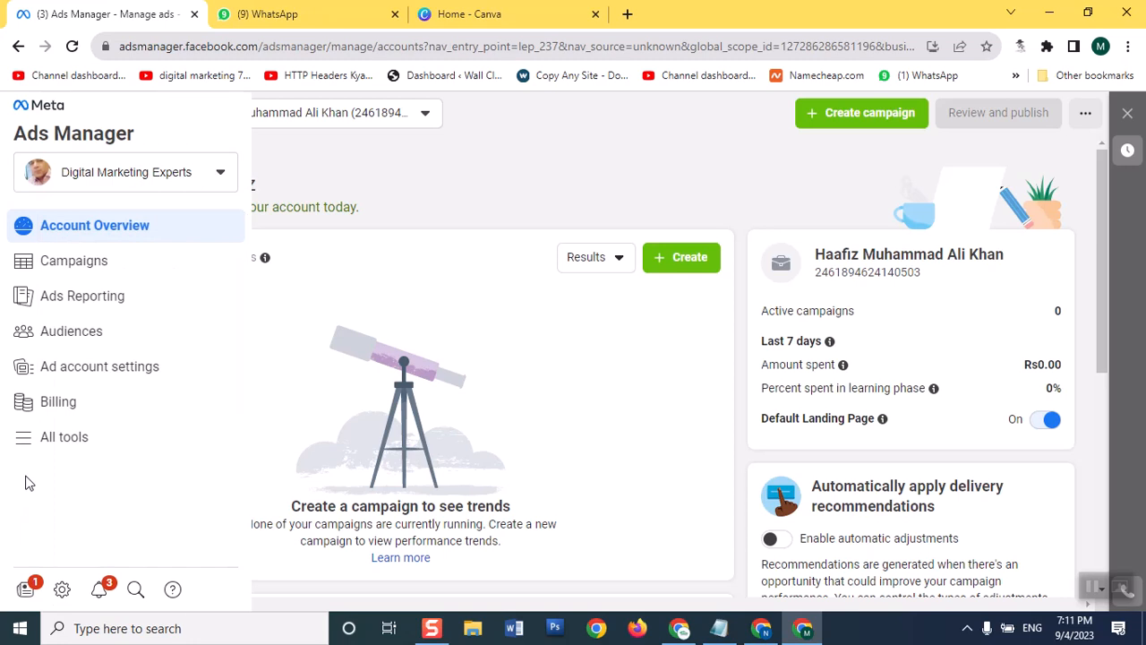
{"action": "left_click", "coordinate": [51, 411]}
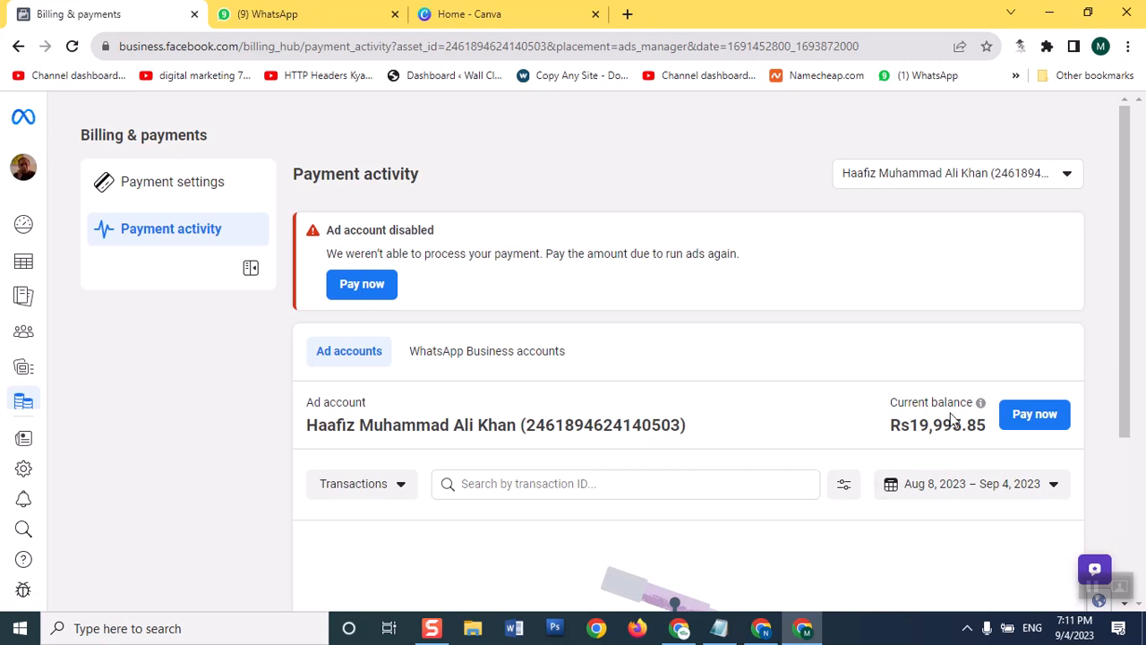
Switch billing to the Najeeb Solutions business account and open payment activity for its Najeeb and Sons ad account.
{"action": "mouse_move", "coordinate": [12, 228]}
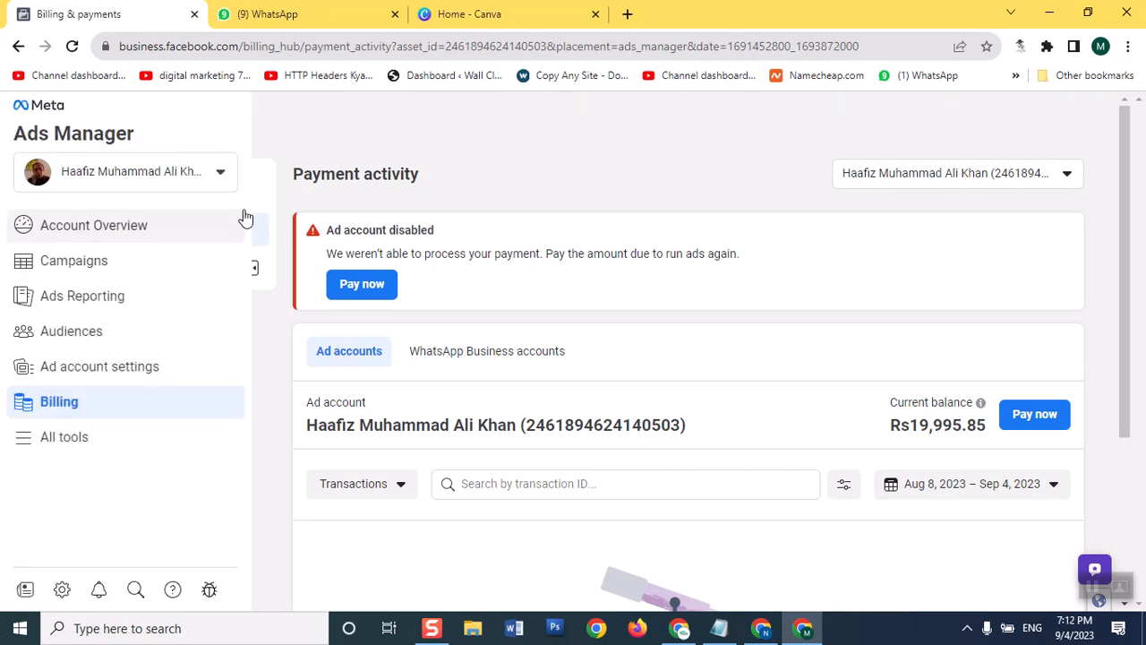
{"action": "left_click", "coordinate": [197, 171]}
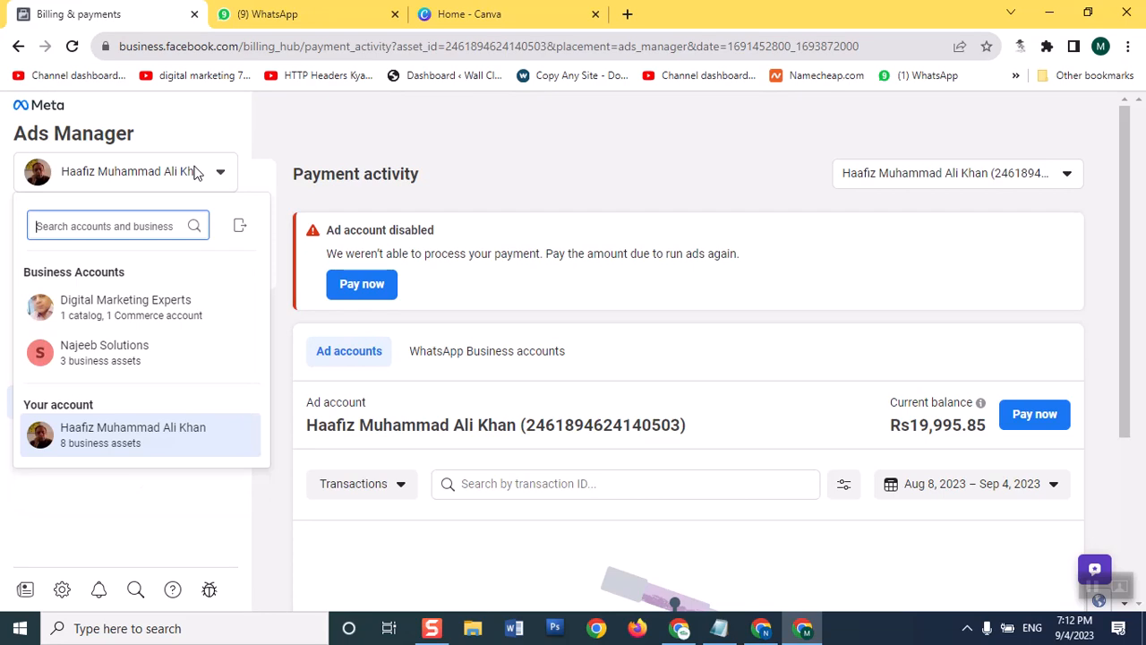
{"action": "left_click", "coordinate": [176, 359]}
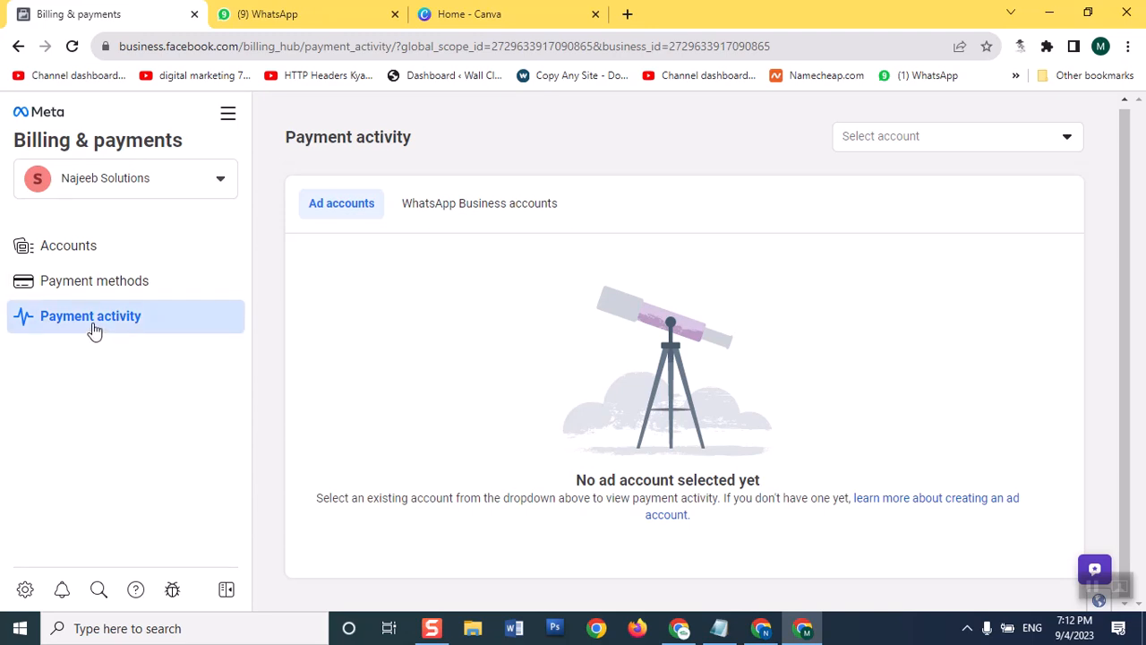
{"action": "left_click", "coordinate": [227, 115]}
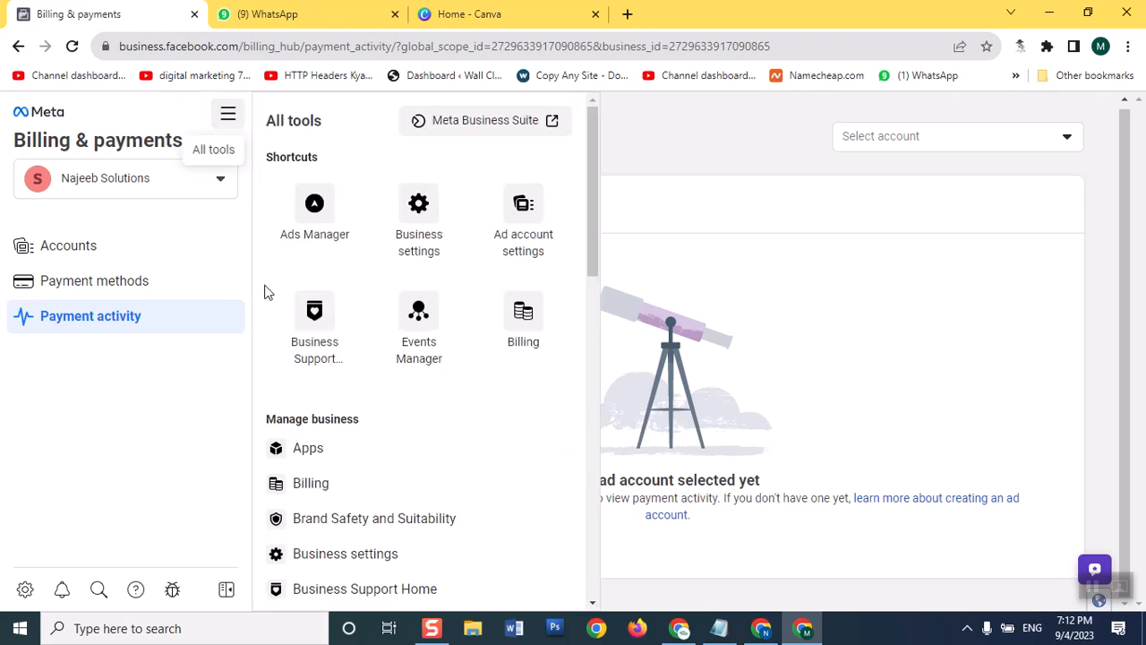
{"action": "left_click", "coordinate": [313, 493]}
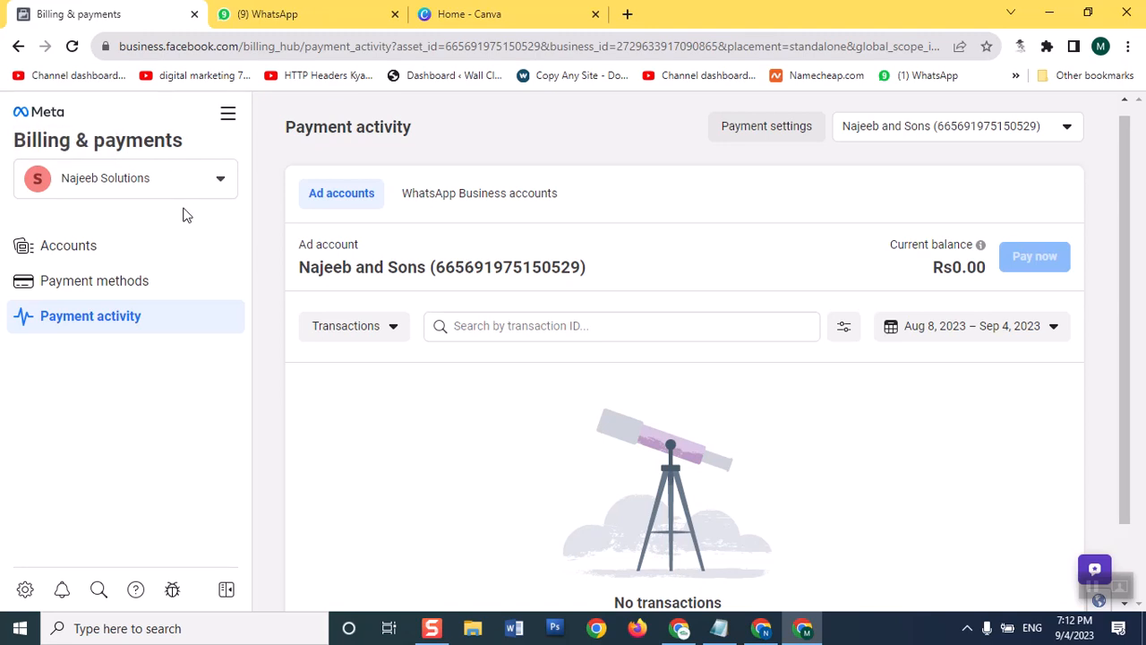
Check the business accounts available in billing and open Ads Manager for the Najeeb and Sons ad account.
{"action": "left_click", "coordinate": [213, 193]}
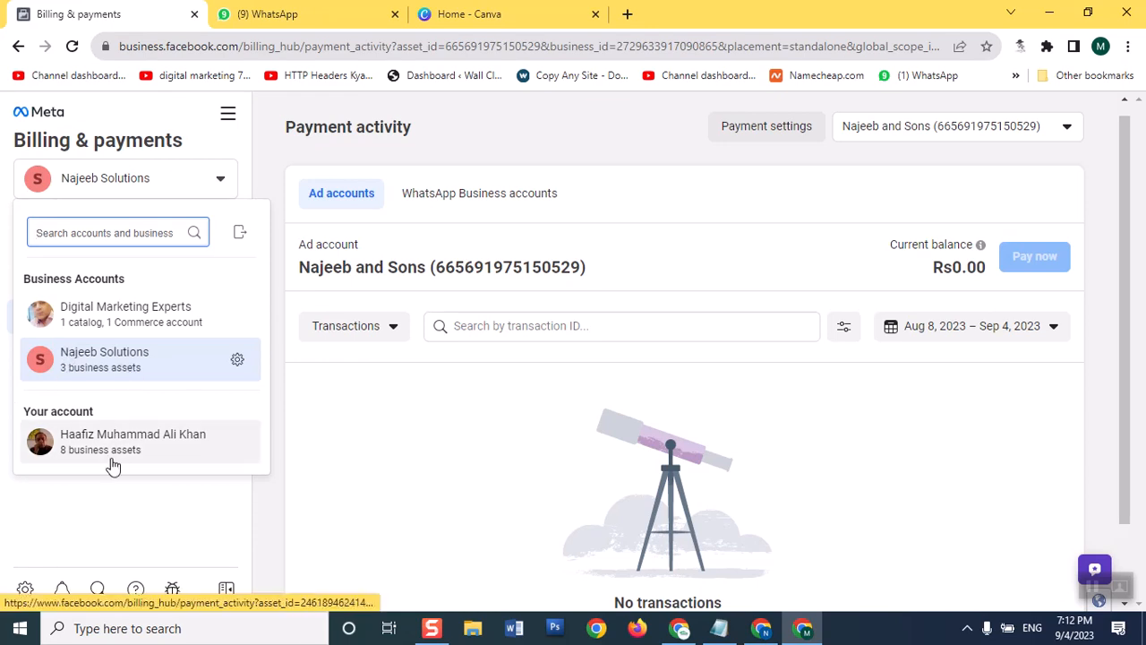
{"action": "mouse_move", "coordinate": [94, 430]}
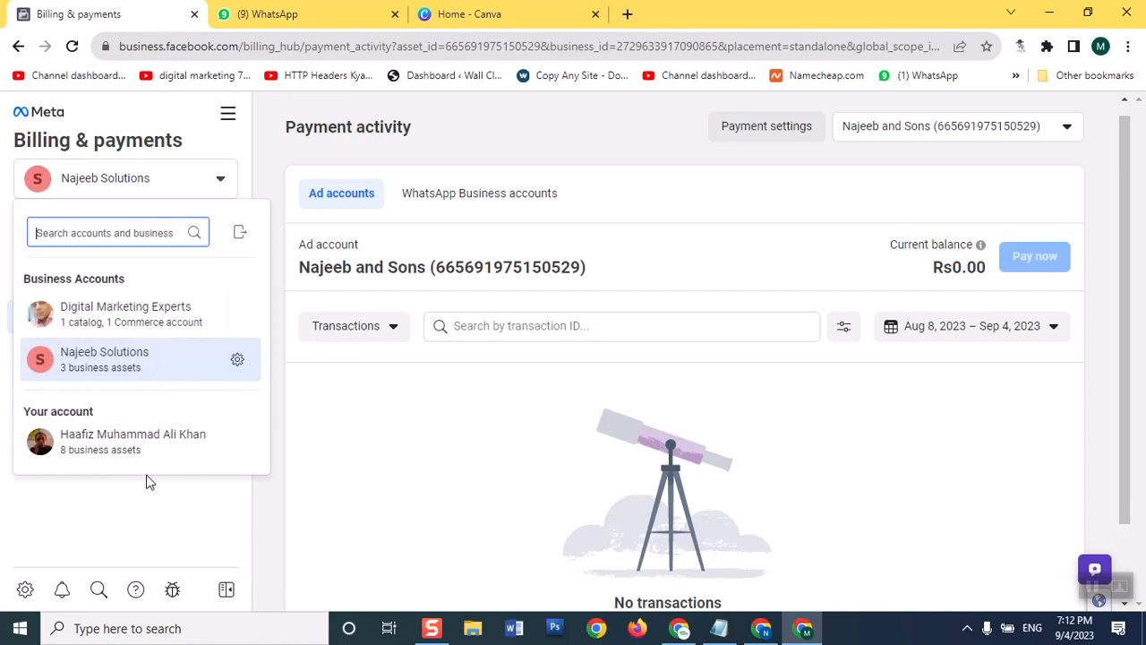
{"action": "mouse_move", "coordinate": [80, 455]}
{"action": "left_click", "coordinate": [226, 118]}
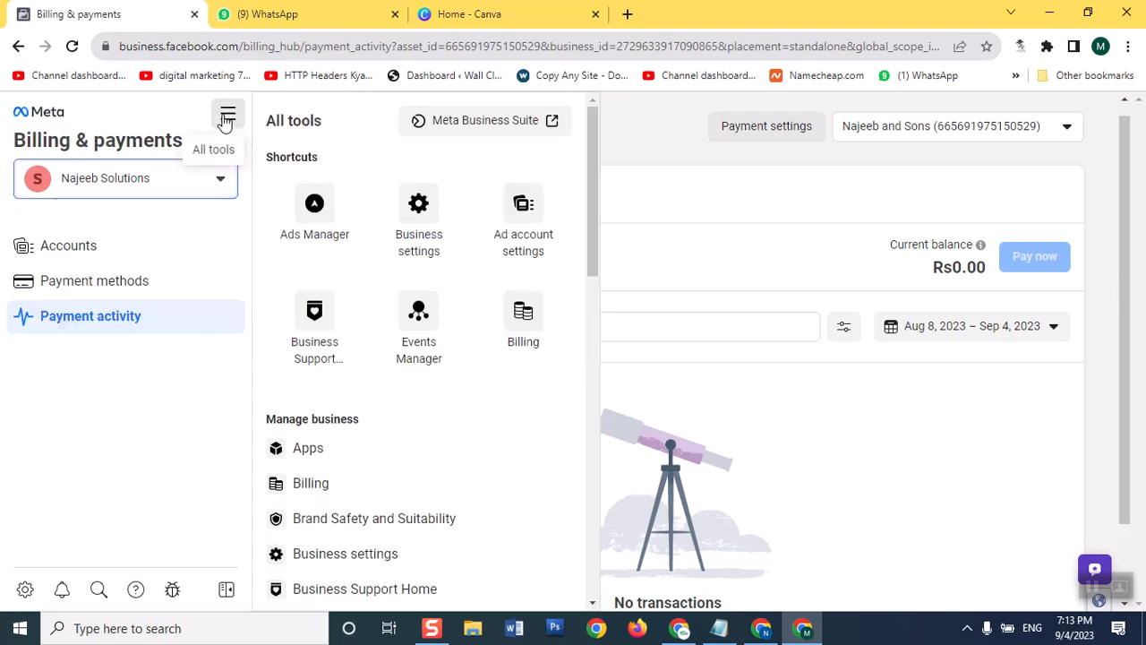
{"action": "left_click", "coordinate": [328, 234]}
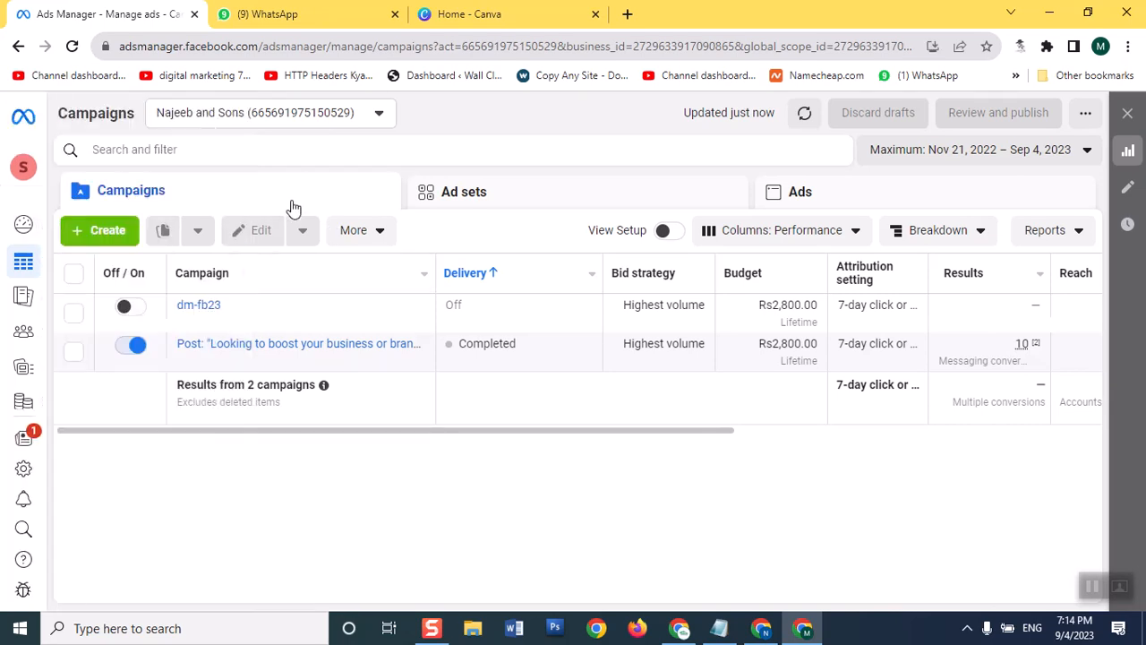
Create a new campaign with the Engagement objective.
{"action": "left_click", "coordinate": [75, 232]}
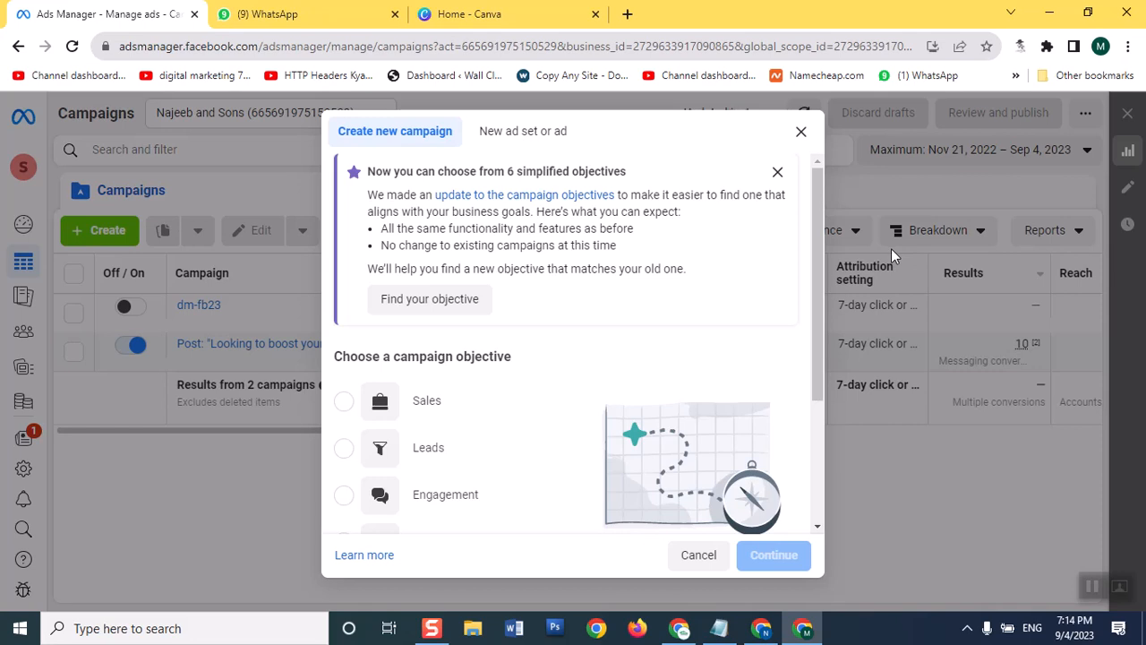
{"action": "mouse_move", "coordinate": [817, 264]}
{"action": "left_mouse_down"}
{"action": "mouse_move", "coordinate": [817, 275]}
{"action": "mouse_move", "coordinate": [814, 245]}
{"action": "left_mouse_up"}
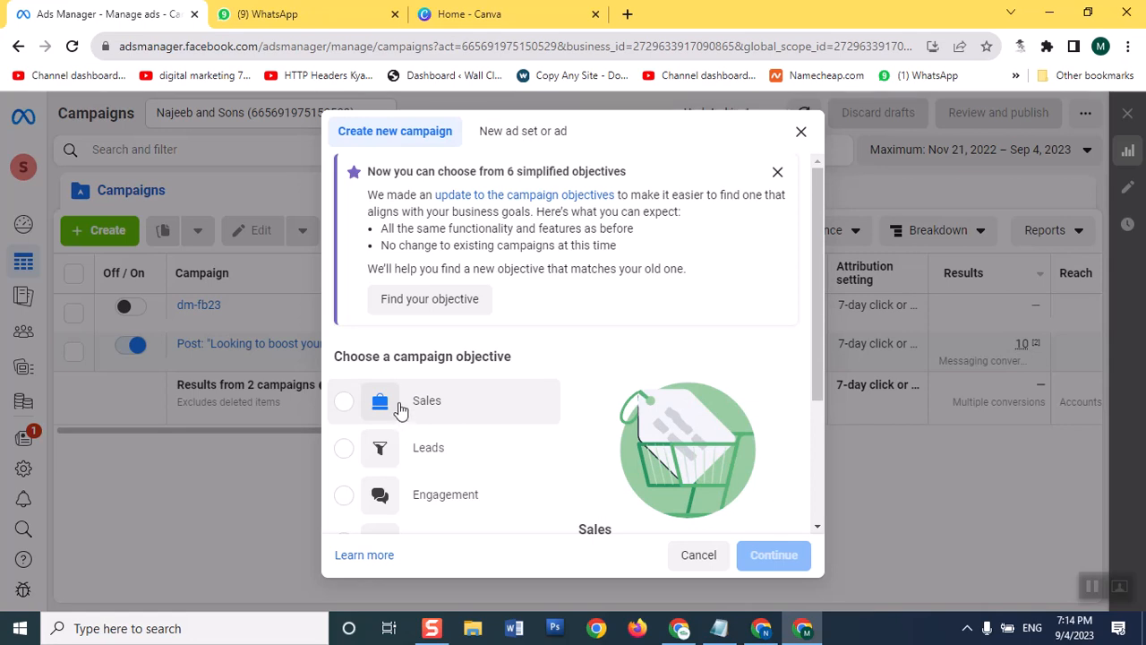
{"action": "left_click", "coordinate": [345, 497]}
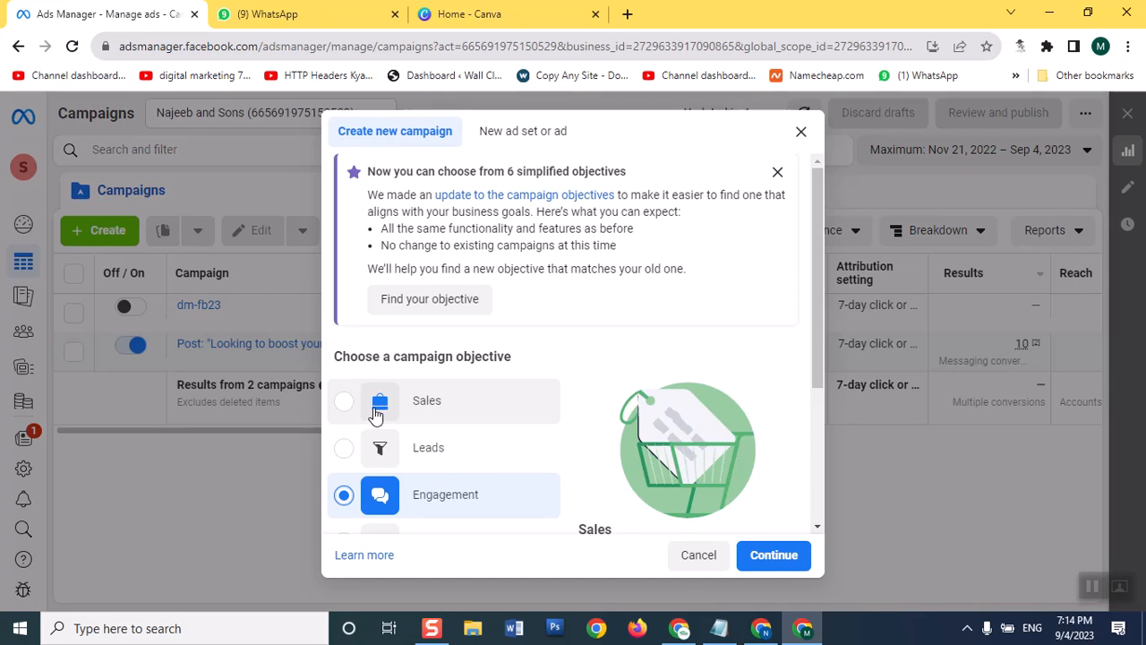
{"action": "left_click_drag", "start_coordinate": [821, 351], "coordinate": [834, 484]}
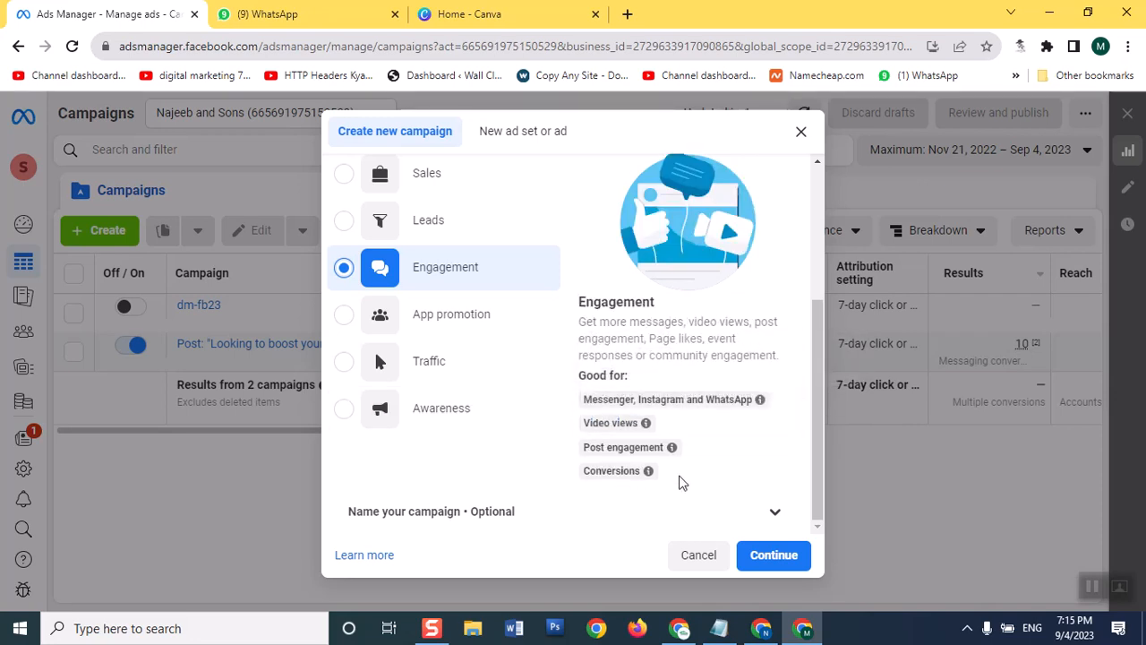
{"action": "mouse_move", "coordinate": [640, 416]}
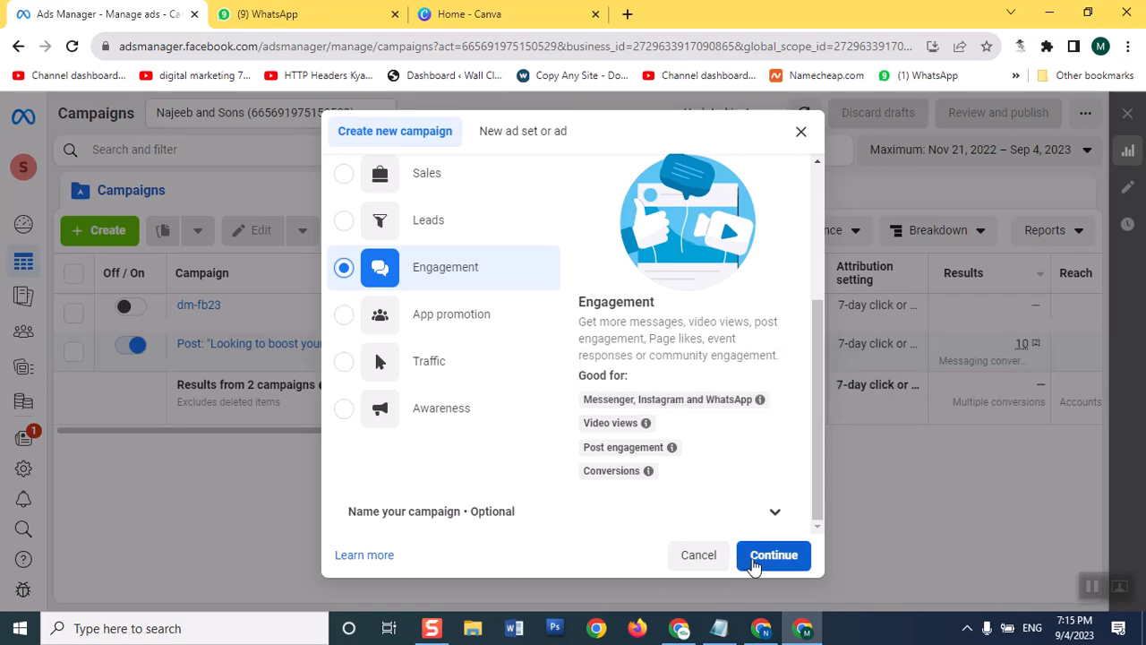
{"action": "left_click", "coordinate": [753, 562]}
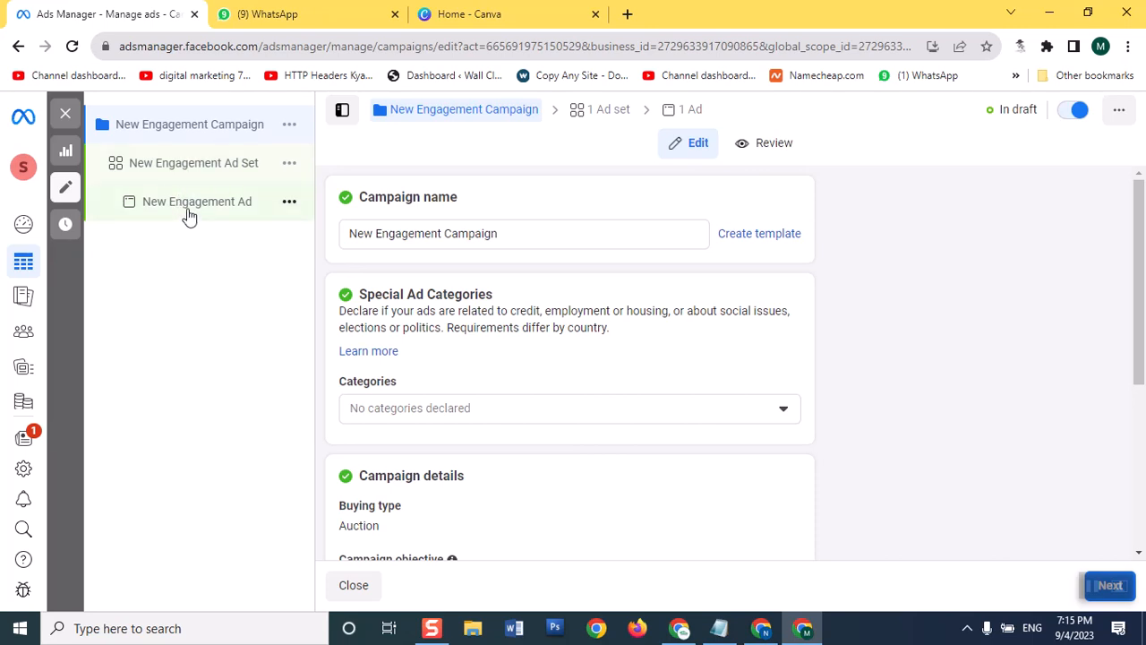
Open the New Engagement Ad and start adding an image to its ad creative from the Page media.
{"action": "scroll", "coordinate": [1144, 234], "scroll_direction": "down", "scroll_amount": 4}
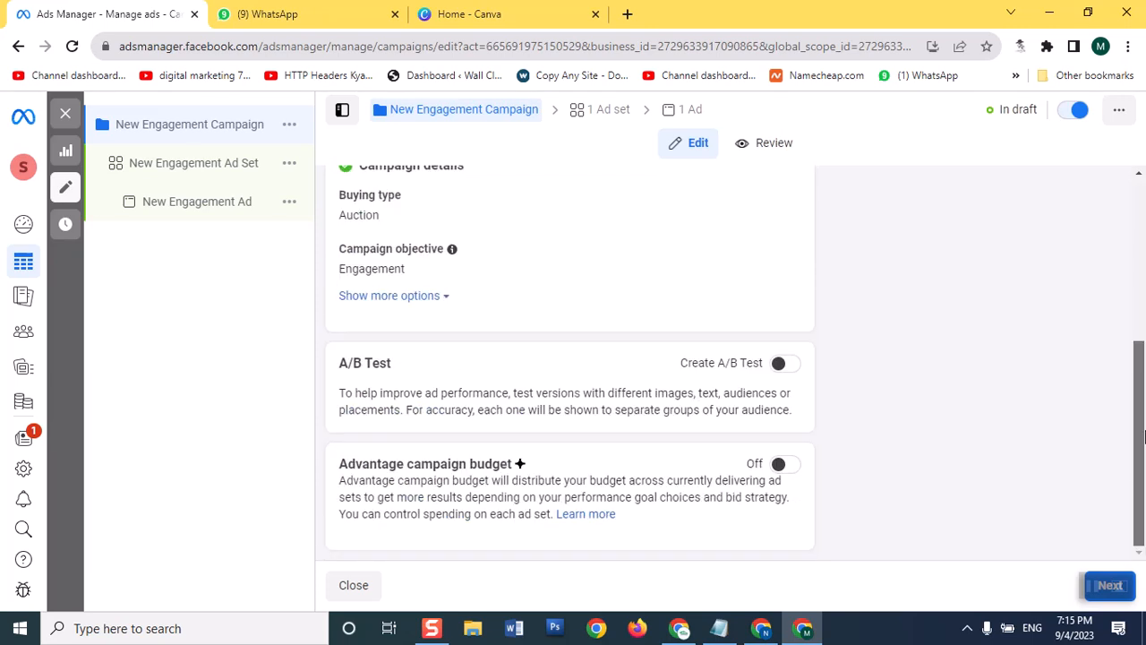
{"action": "left_click", "coordinate": [190, 206]}
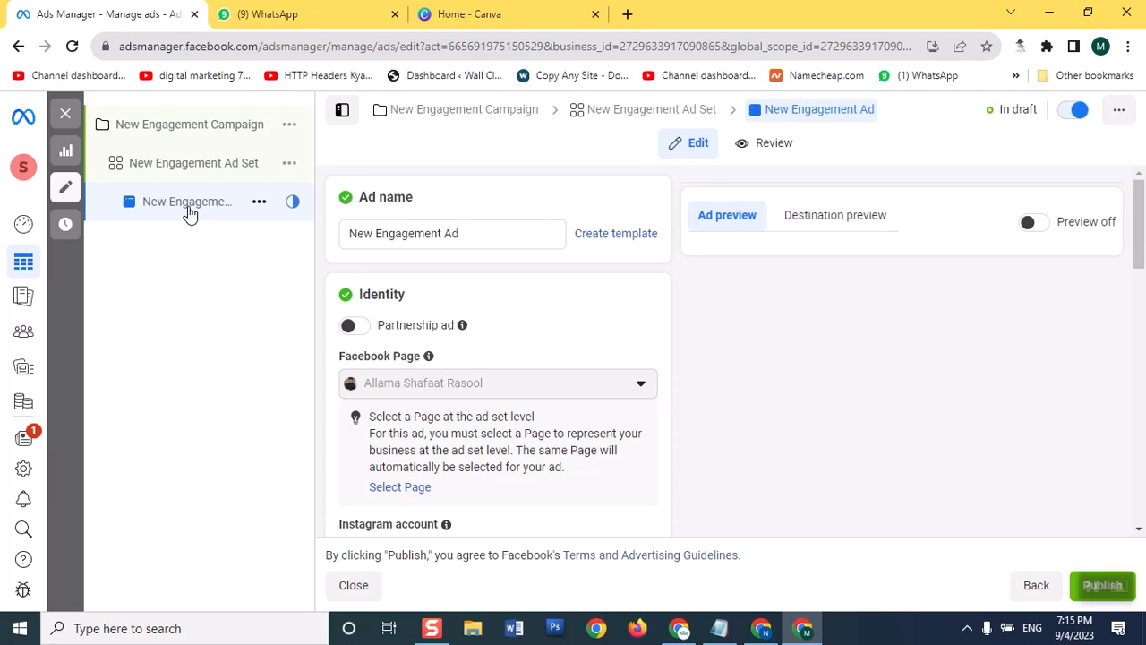
{"action": "scroll", "coordinate": [726, 365], "scroll_direction": "down", "scroll_amount": 10}
{"action": "scroll", "coordinate": [725, 365], "scroll_direction": "down", "scroll_amount": 2}
{"action": "scroll", "coordinate": [725, 367], "scroll_direction": "up", "scroll_amount": 3}
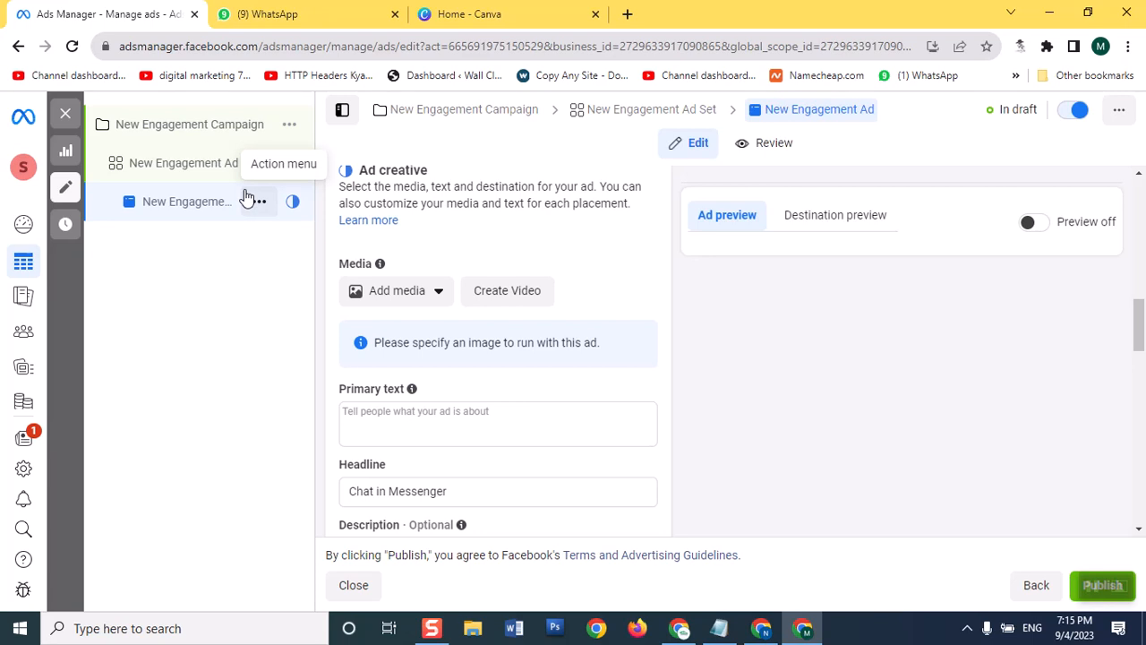
{"action": "left_click", "coordinate": [399, 293]}
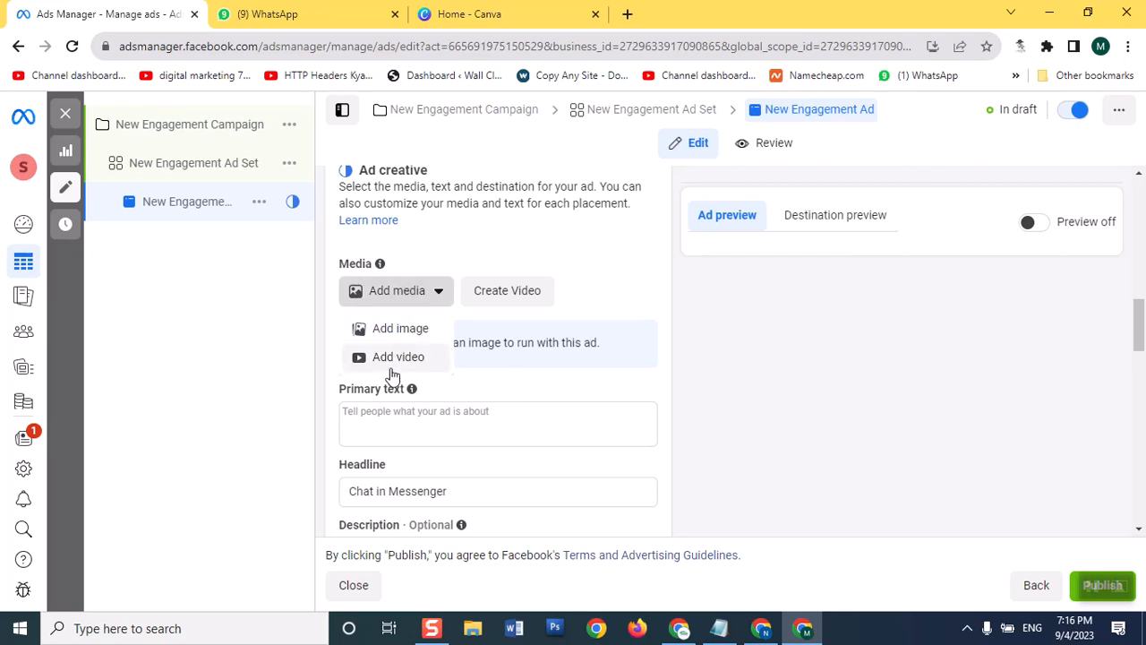
{"action": "left_click", "coordinate": [402, 330]}
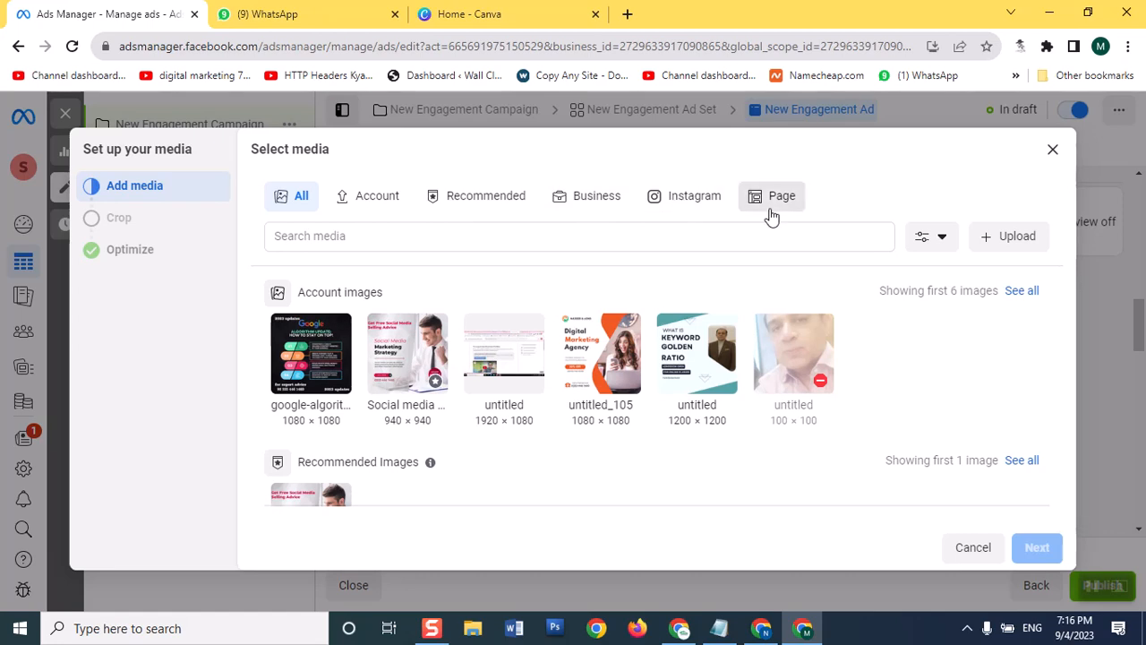
{"action": "left_click", "coordinate": [770, 216]}
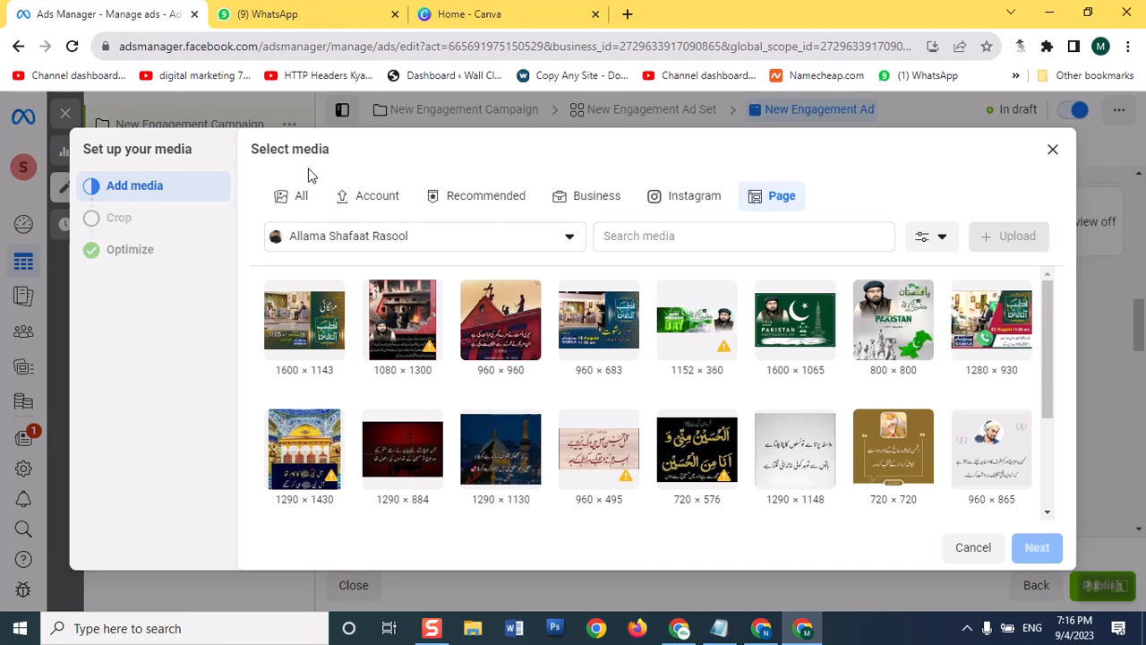
Switch the Page media source to the Digital Marketing Experts page.
{"action": "left_click", "coordinate": [424, 242]}
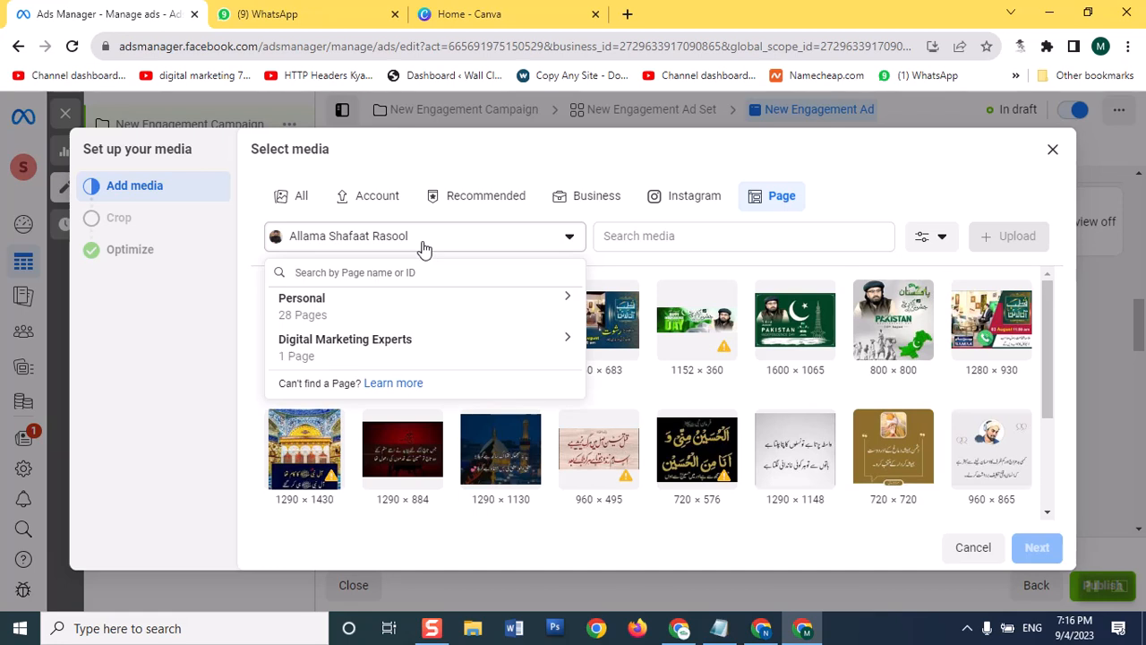
{"action": "left_click", "coordinate": [551, 347]}
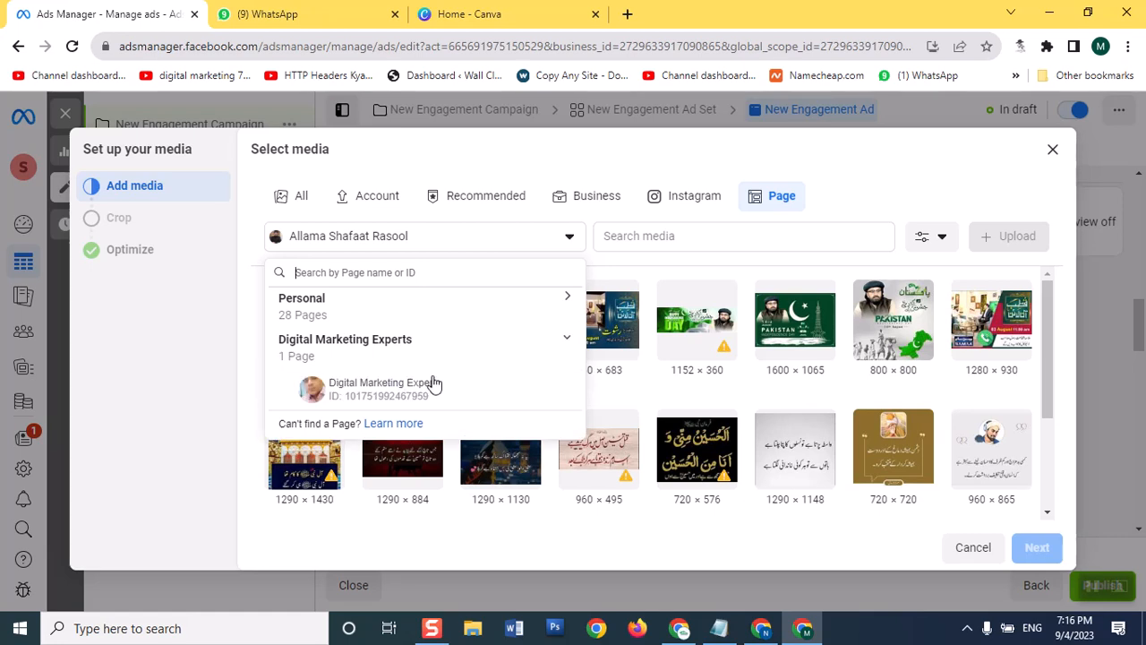
{"action": "left_click", "coordinate": [402, 391]}
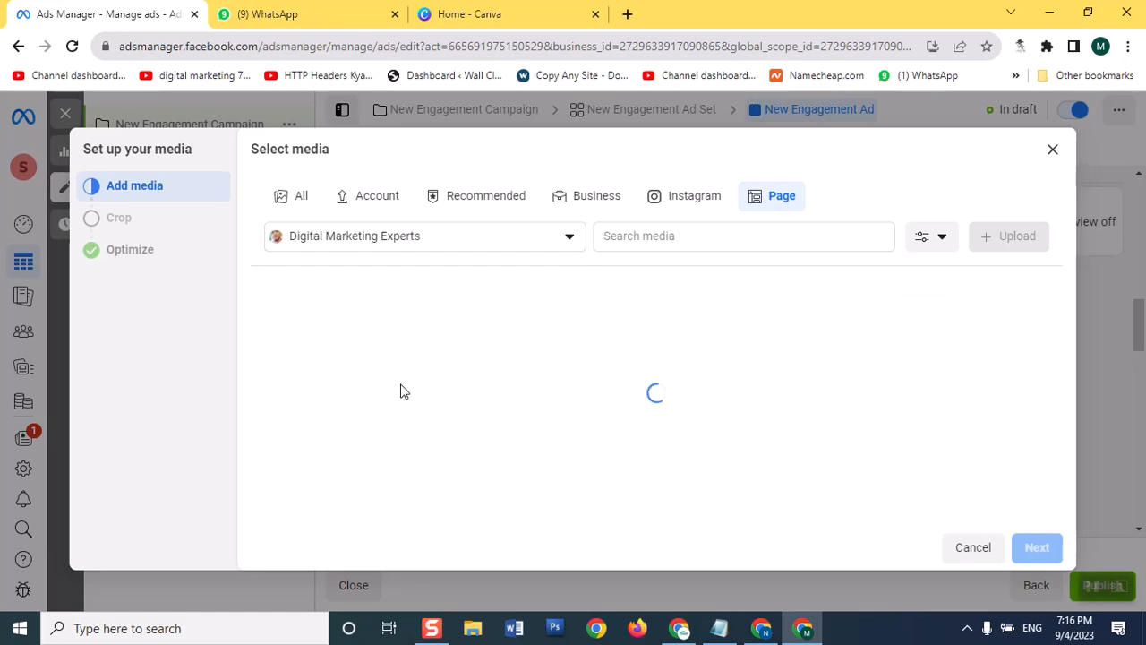
Set the Page media source to the Najeeb Solutions page from the Personal pages.
{"action": "left_click", "coordinate": [567, 237]}
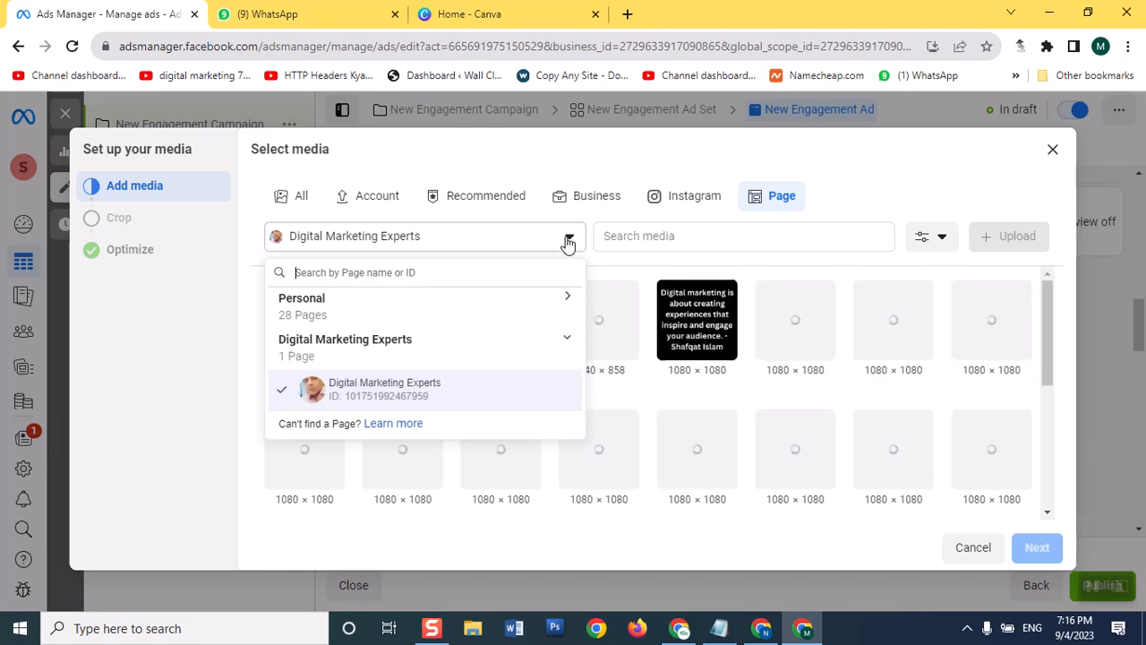
{"action": "left_click", "coordinate": [321, 321]}
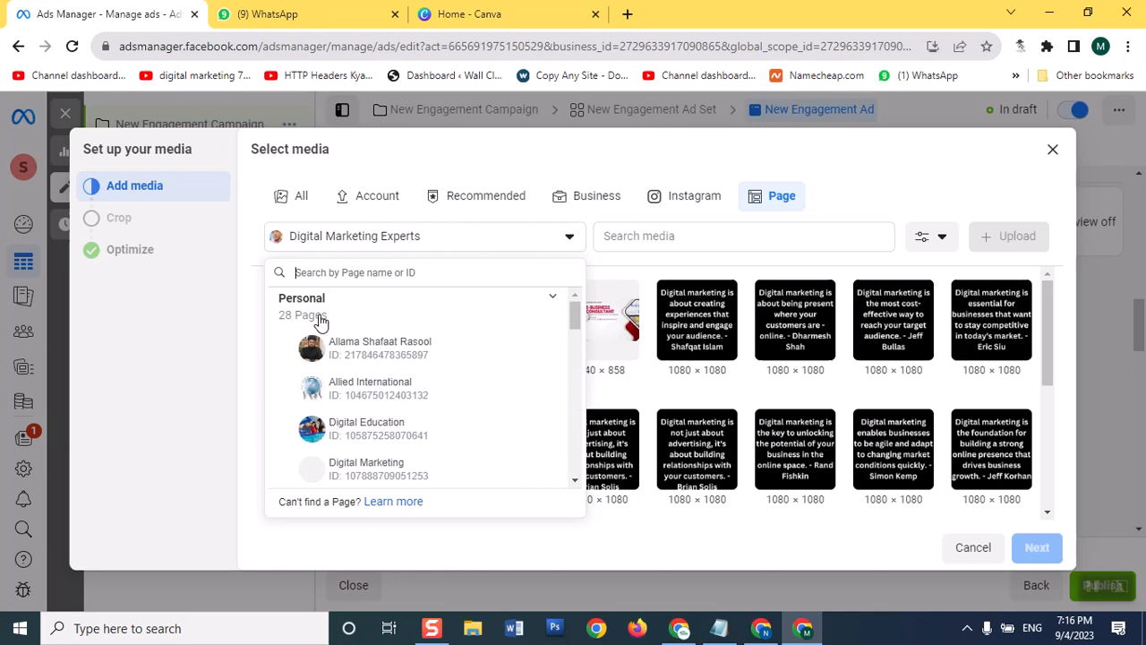
{"action": "scroll", "coordinate": [397, 365], "scroll_direction": "down", "scroll_amount": 2}
{"action": "scroll", "coordinate": [396, 366], "scroll_direction": "down", "scroll_amount": 1}
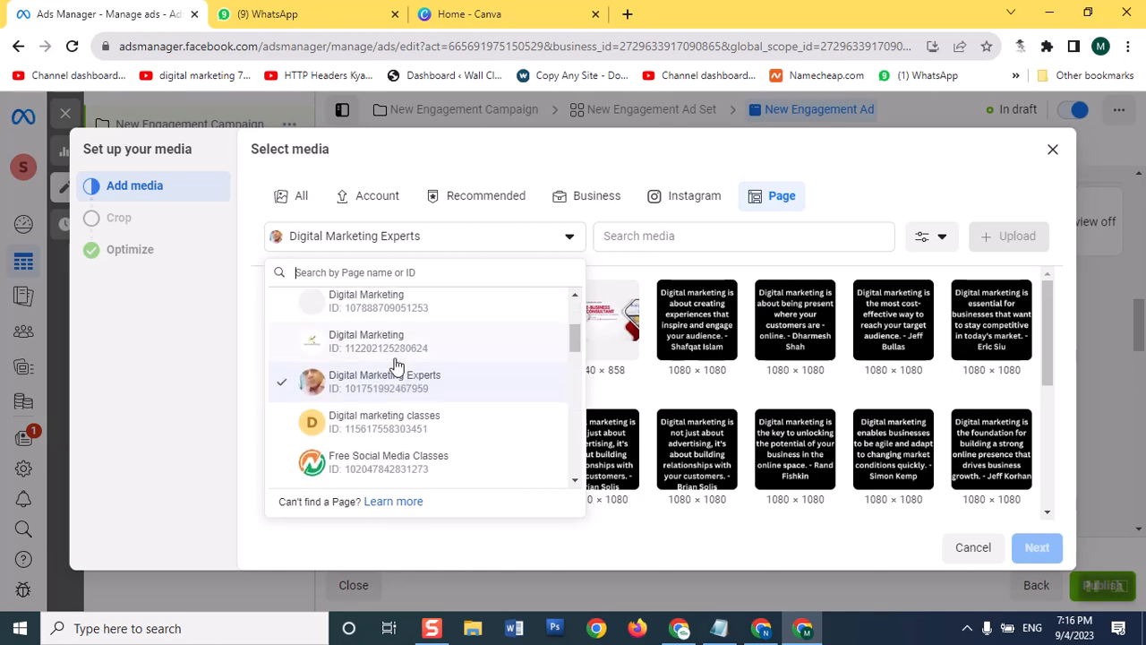
{"action": "scroll", "coordinate": [397, 365], "scroll_direction": "down", "scroll_amount": 1}
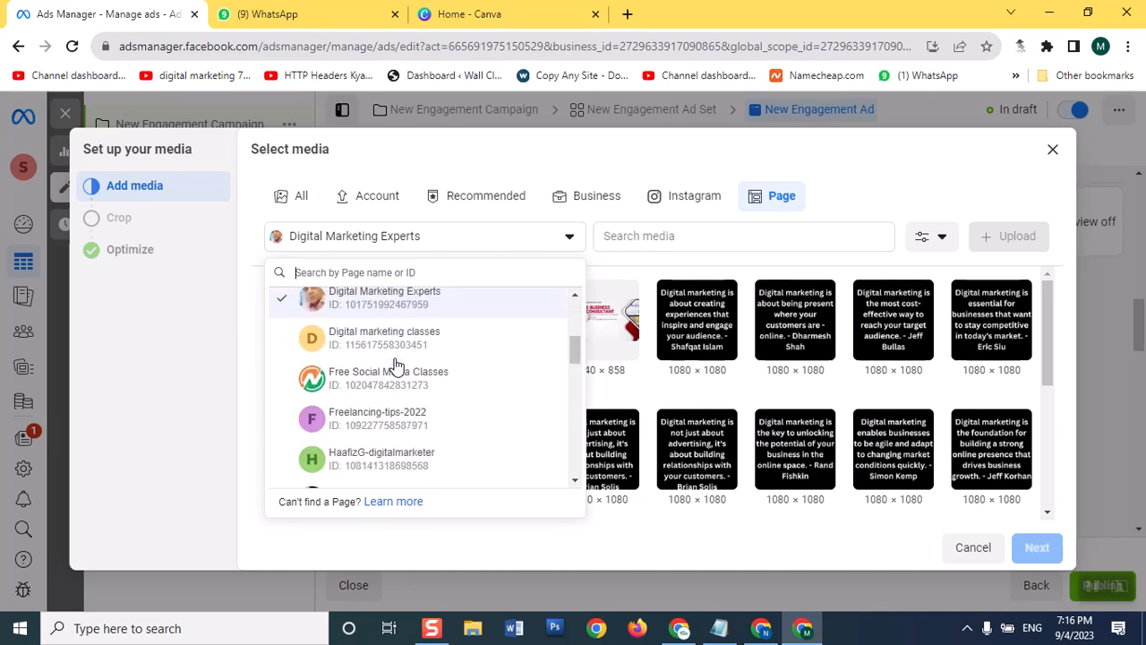
{"action": "scroll", "coordinate": [396, 365], "scroll_direction": "down", "scroll_amount": 3}
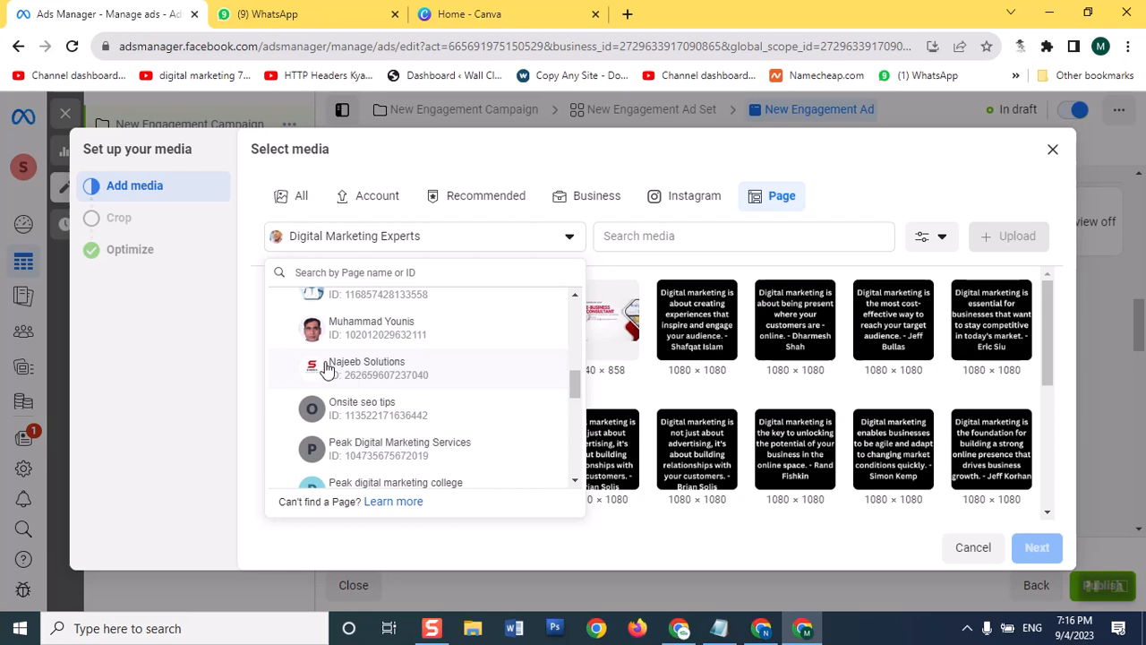
{"action": "left_click", "coordinate": [408, 386]}
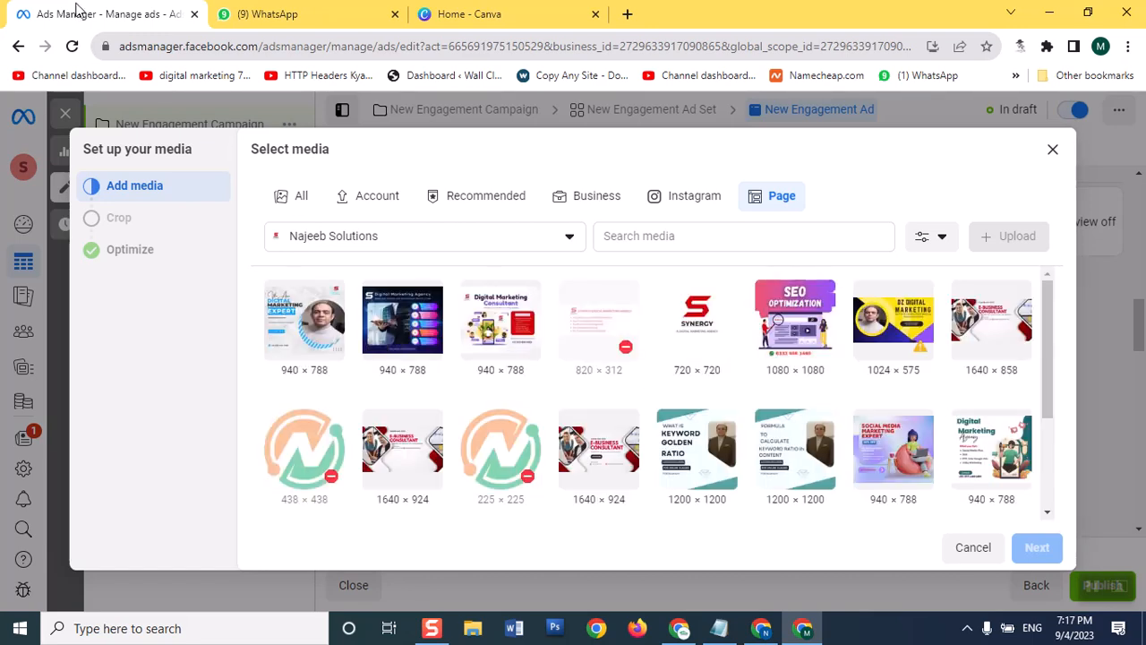
Add the 940 × 788 "We Are Digital Marketing Expert" image to the ad, keeping the recommended crops and all optimizations.
{"action": "left_click", "coordinate": [307, 338]}
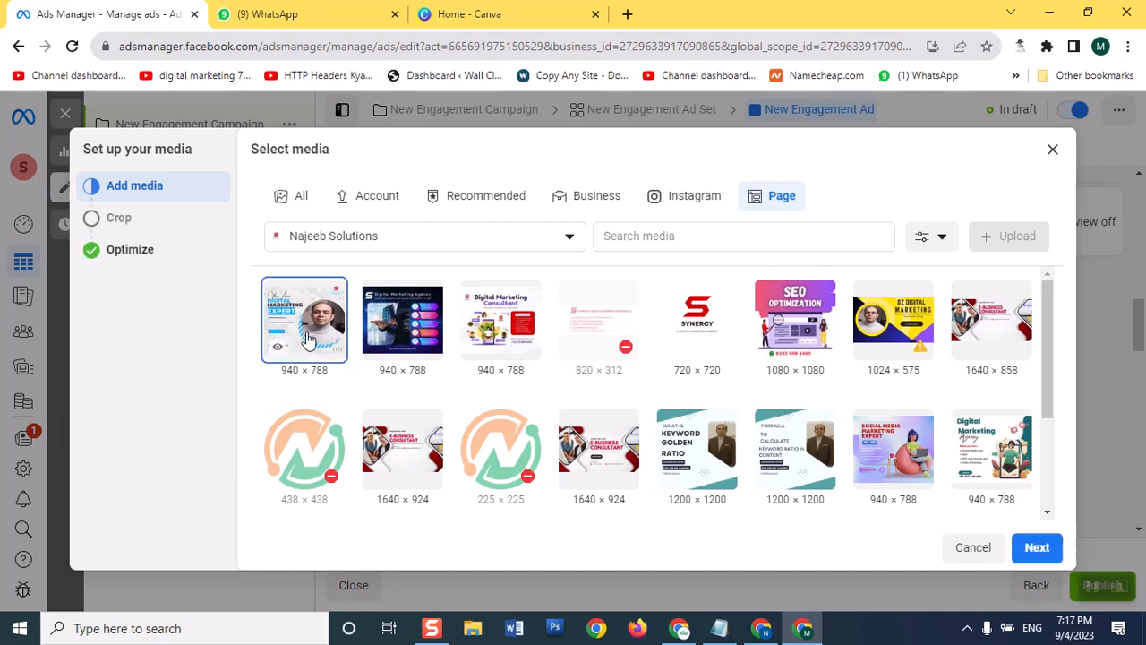
{"action": "left_click", "coordinate": [1036, 548]}
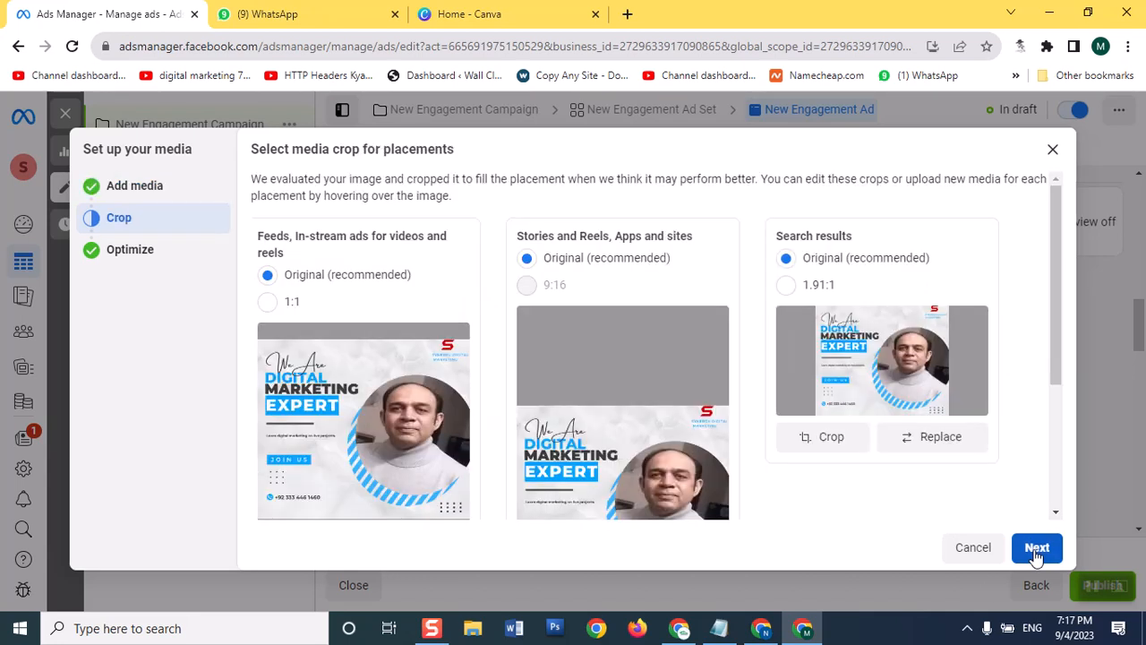
{"action": "left_click", "coordinate": [1036, 548]}
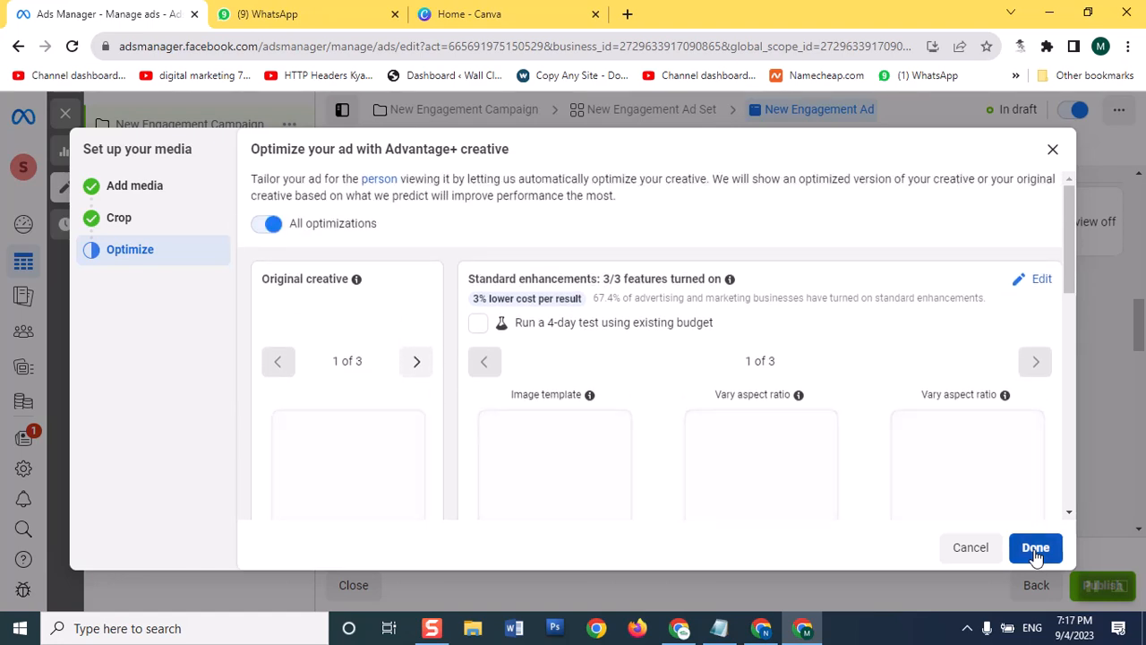
{"action": "left_click", "coordinate": [1036, 548]}
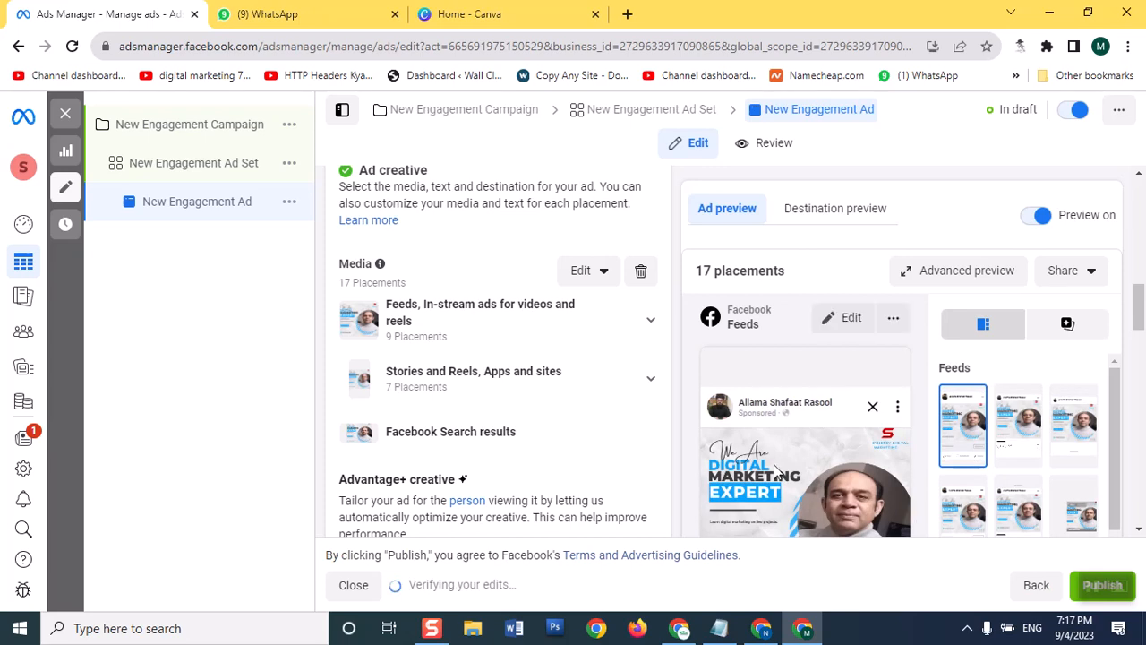
Assign the listed Instagram account to the ad's identity and review the headline and call-to-action settings.
{"action": "scroll", "coordinate": [1137, 269], "scroll_direction": "up", "scroll_amount": 5}
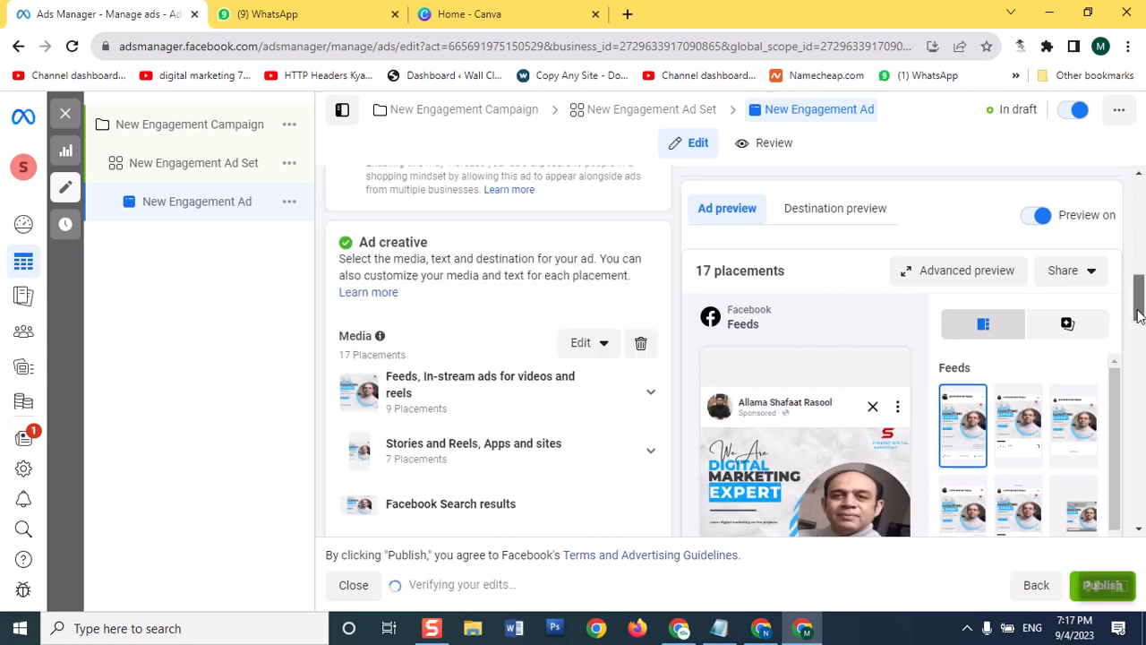
{"action": "scroll", "coordinate": [1131, 273], "scroll_direction": "up", "scroll_amount": 3}
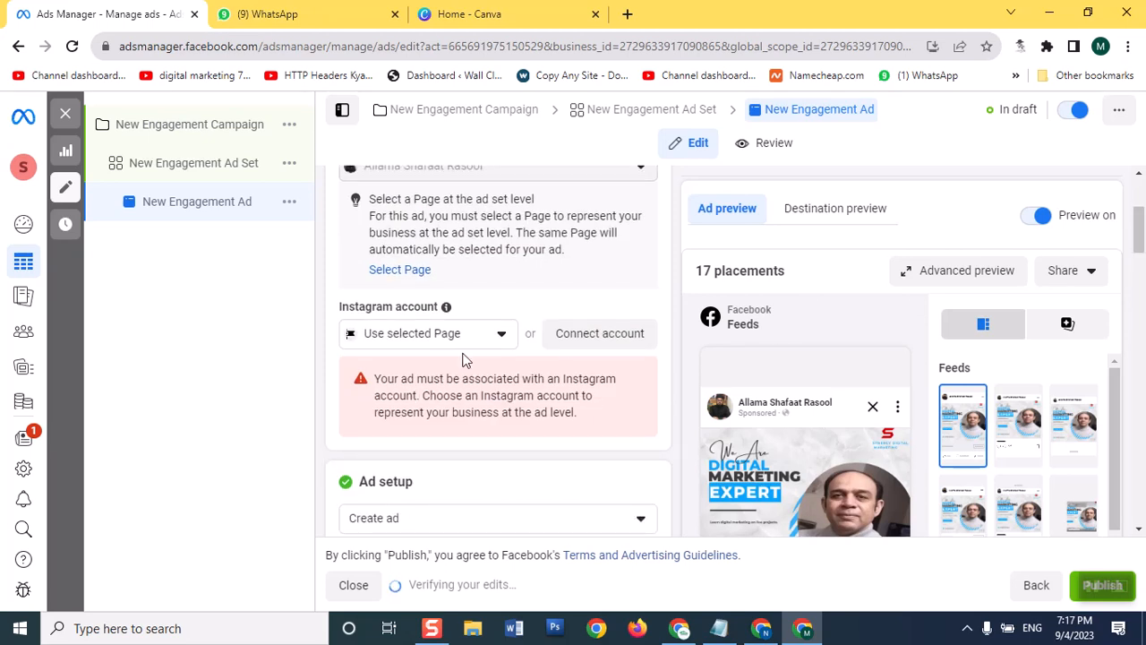
{"action": "left_click", "coordinate": [502, 336]}
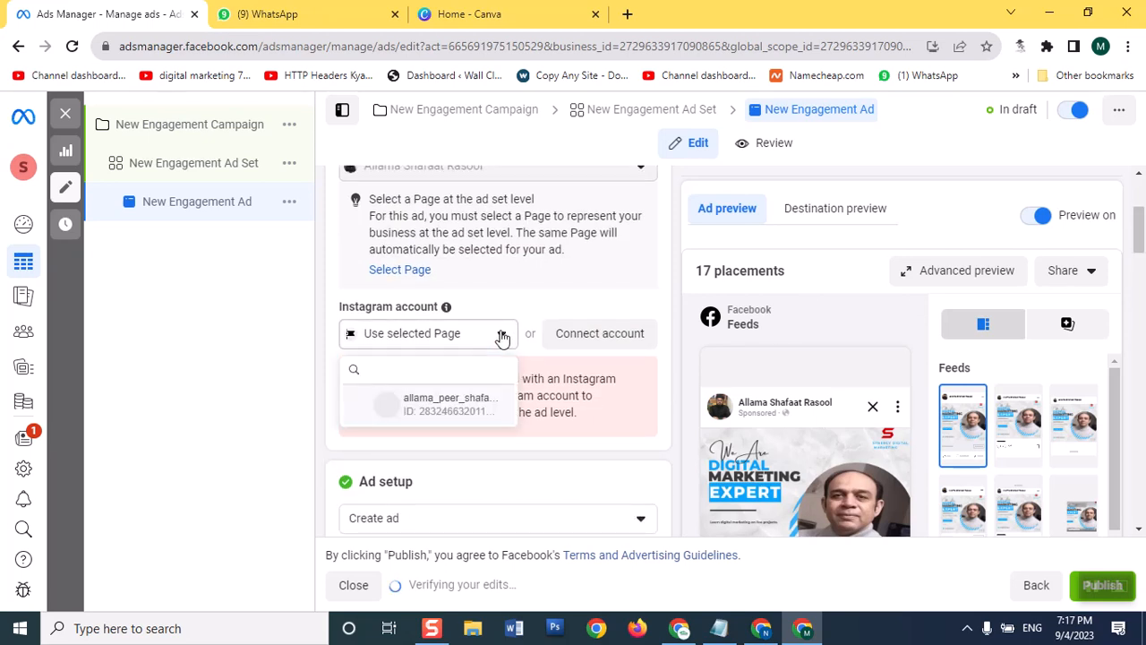
{"action": "left_click", "coordinate": [436, 414]}
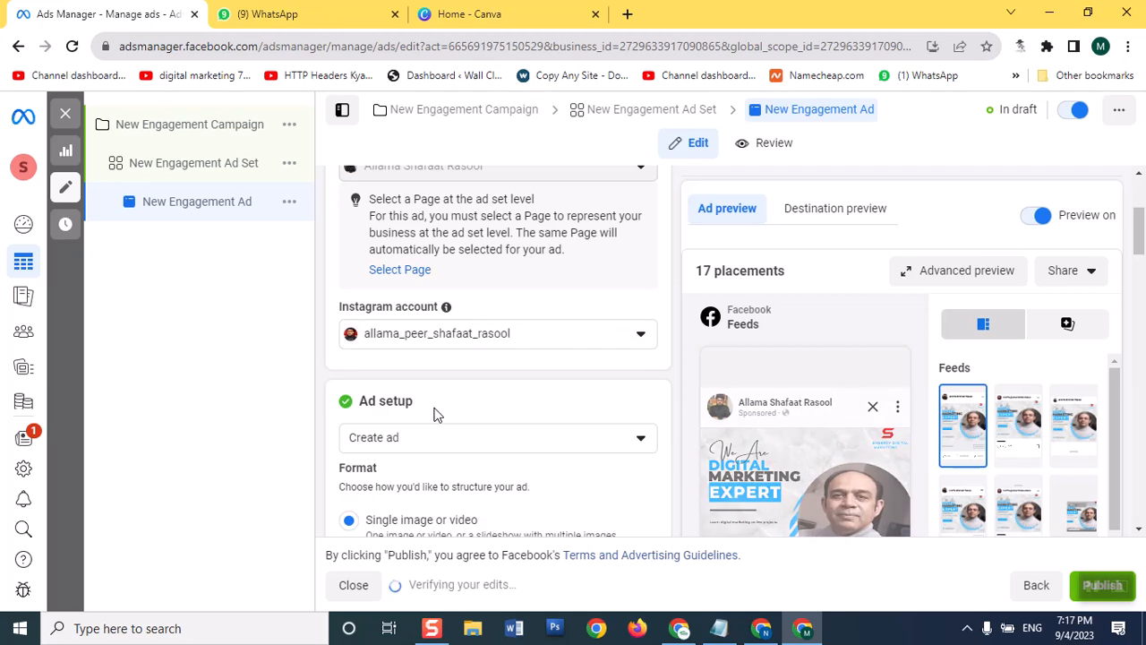
{"action": "left_click", "coordinate": [1143, 273]}
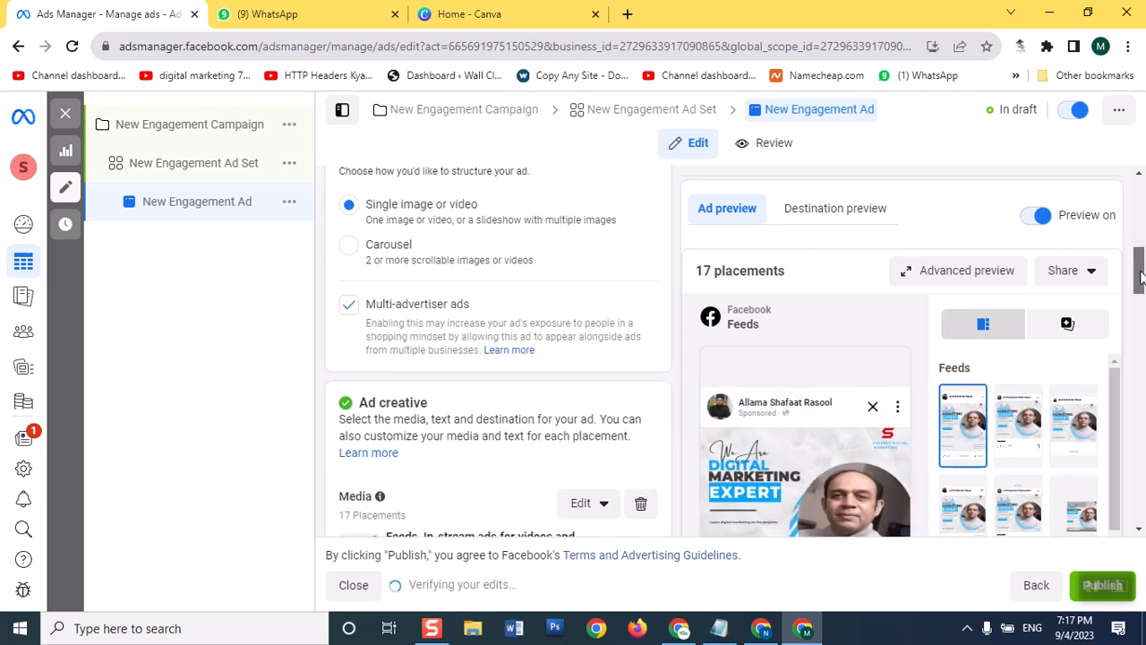
{"action": "left_click_drag", "start_coordinate": [1141, 275], "coordinate": [1141, 380]}
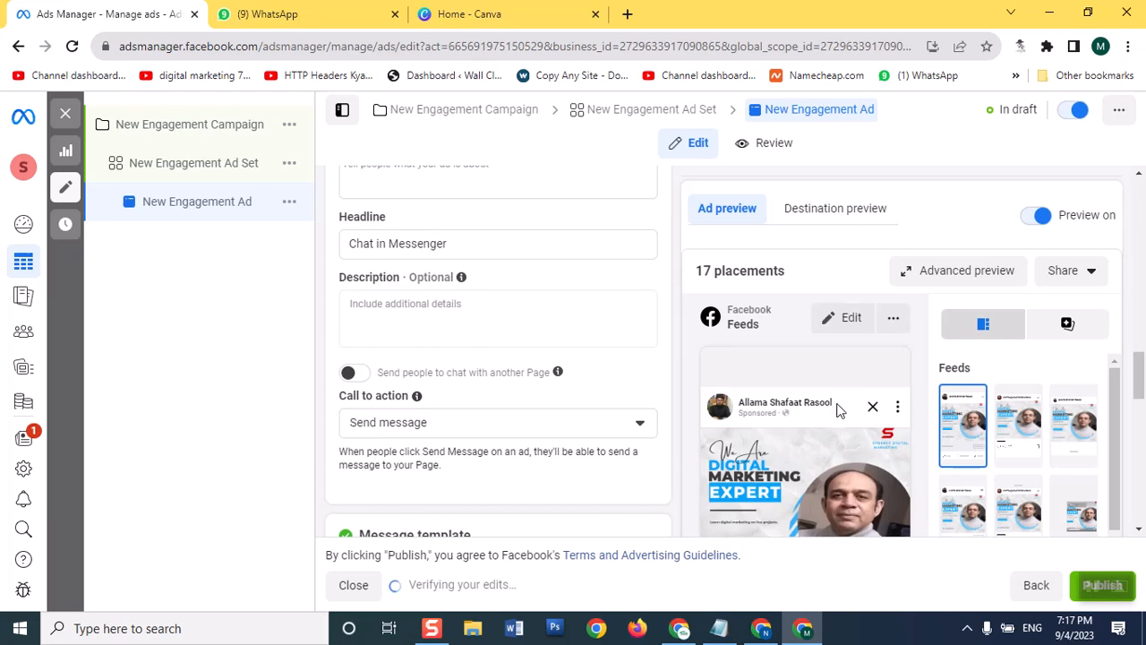
Set the ad's call to action to Order now and check the button in the ad preview.
{"action": "left_click", "coordinate": [608, 427]}
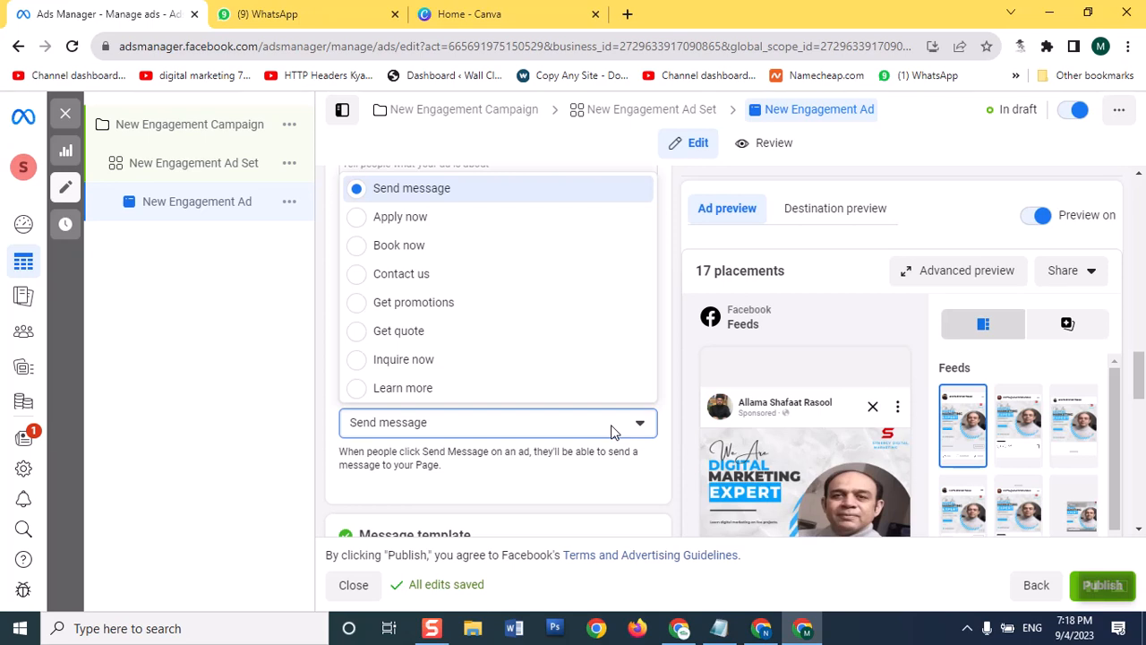
{"action": "scroll", "coordinate": [549, 335], "scroll_direction": "down", "scroll_amount": 1}
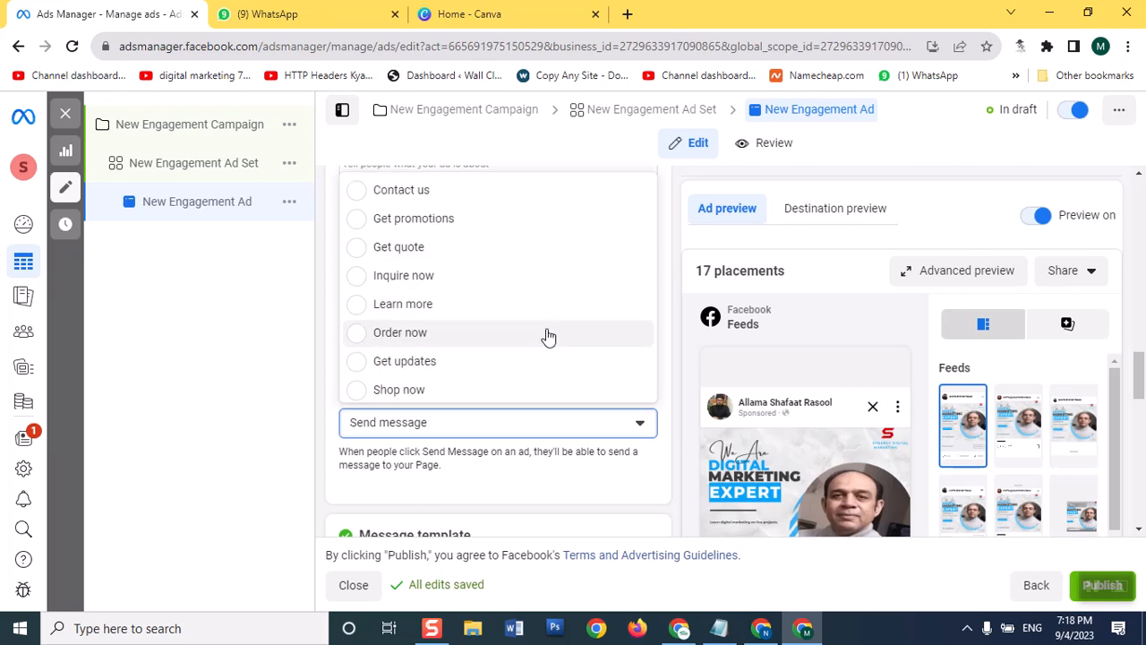
{"action": "left_click", "coordinate": [452, 348]}
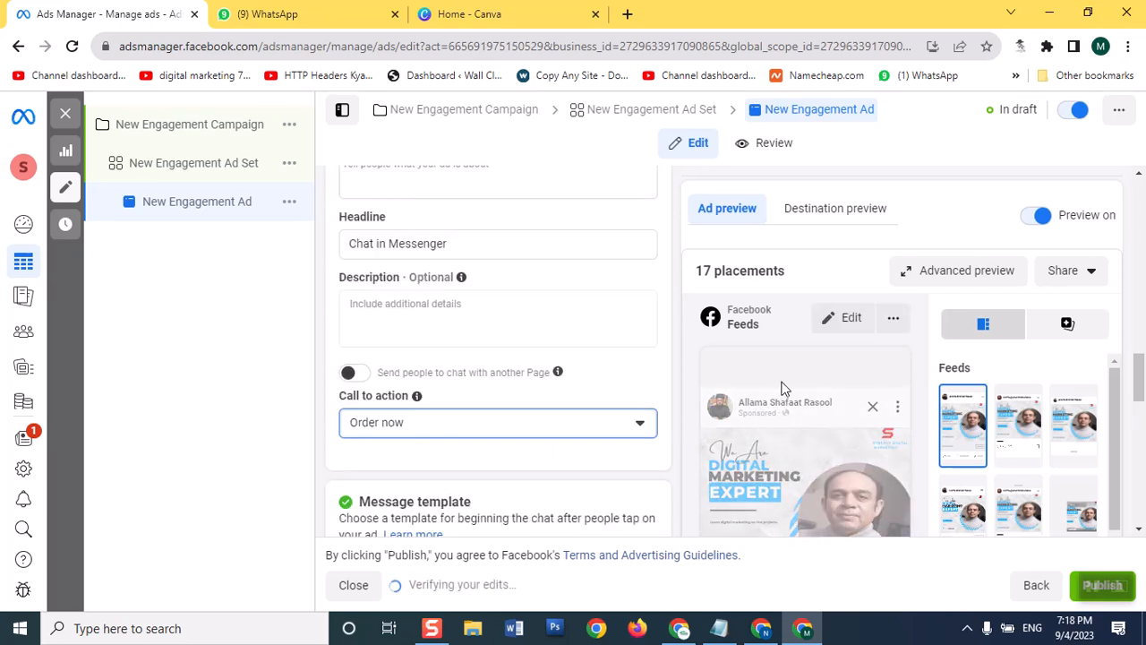
{"action": "scroll", "coordinate": [1131, 356], "scroll_direction": "down", "scroll_amount": 10}
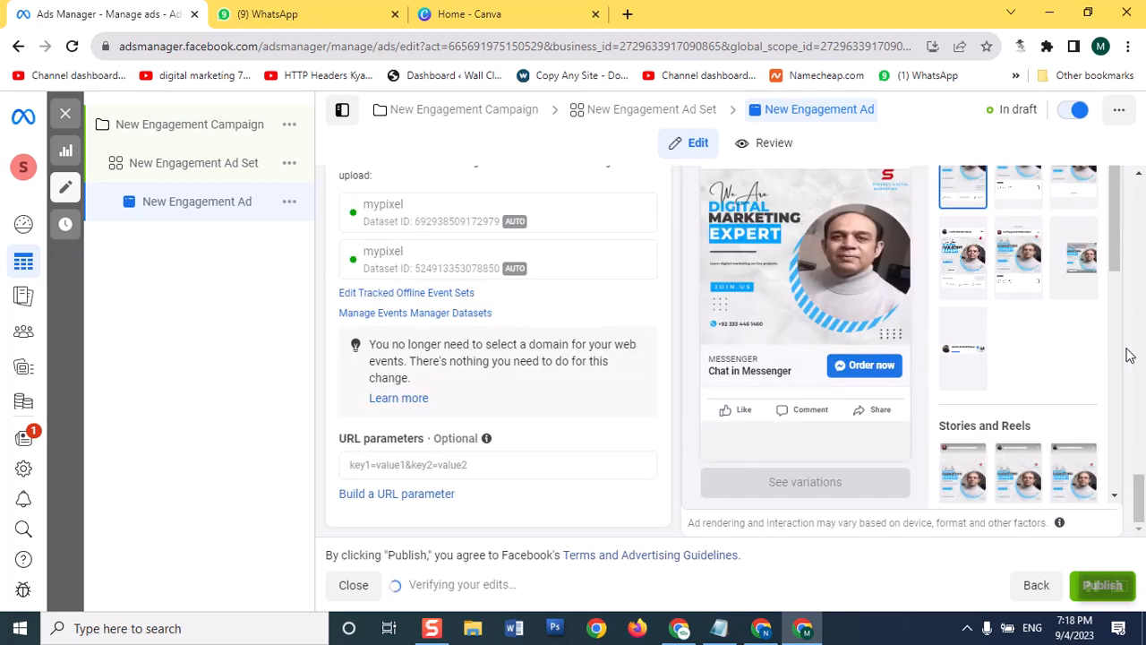
Change the ad's call to action to Shop now and check the Feeds preview and other placements.
{"action": "scroll", "coordinate": [636, 378], "scroll_direction": "up", "scroll_amount": 4}
{"action": "scroll", "coordinate": [635, 378], "scroll_direction": "up", "scroll_amount": 3}
{"action": "left_click", "coordinate": [578, 243]}
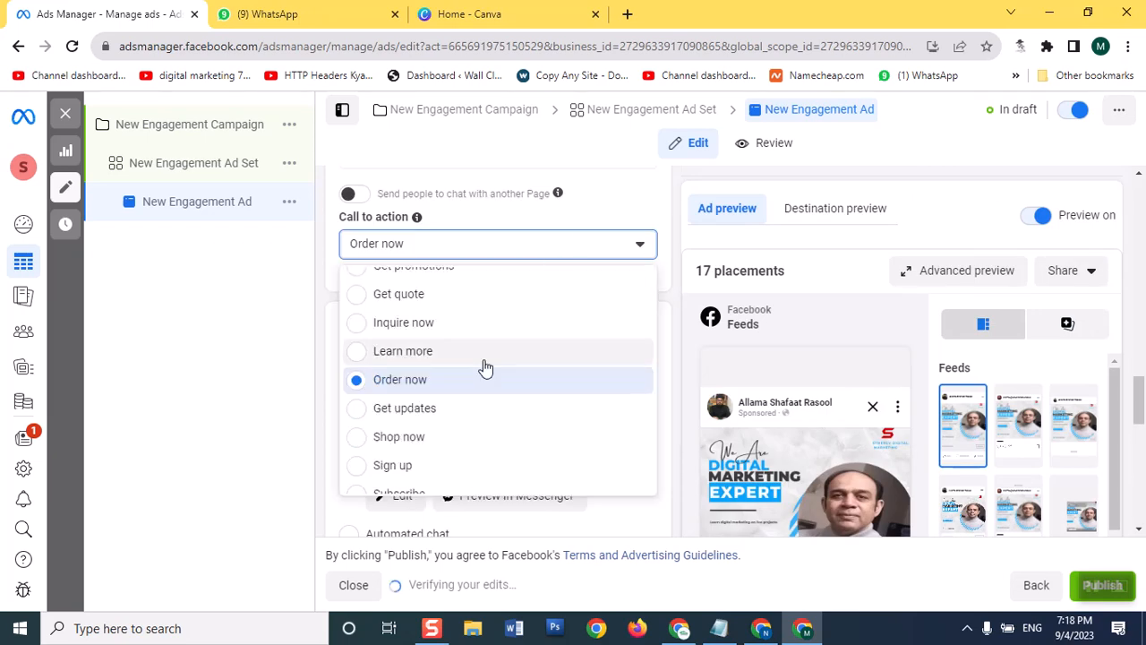
{"action": "scroll", "coordinate": [484, 367], "scroll_direction": "down", "scroll_amount": 1}
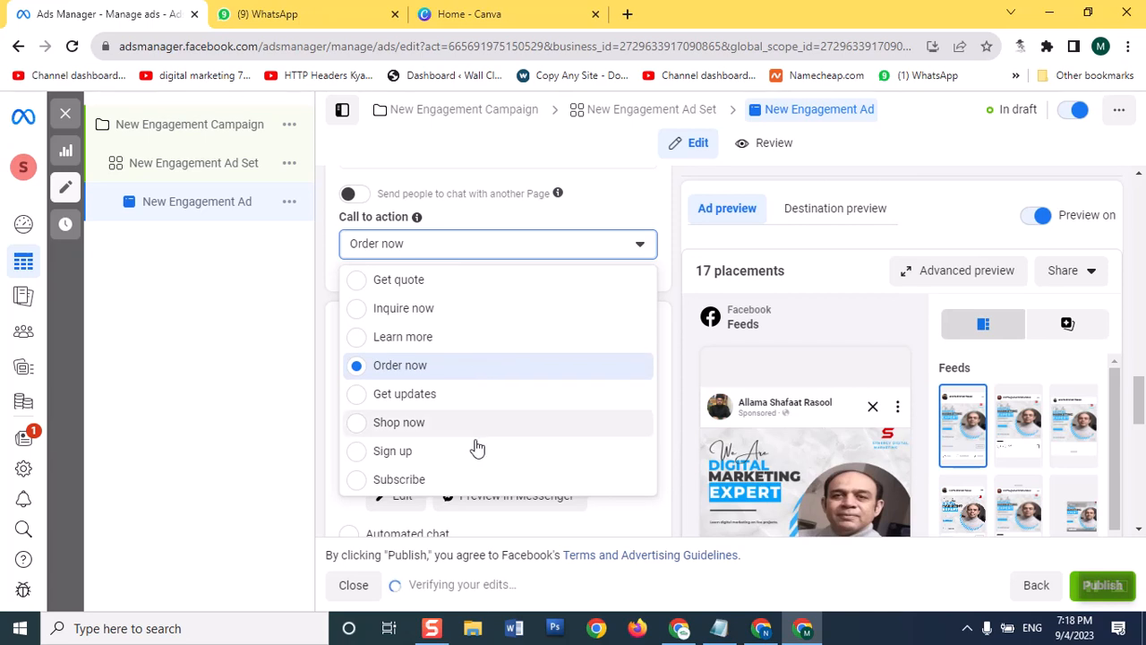
{"action": "left_click", "coordinate": [398, 423]}
{"action": "scroll", "coordinate": [497, 376], "scroll_direction": "down", "scroll_amount": 5}
{"action": "scroll", "coordinate": [1077, 392], "scroll_direction": "down", "scroll_amount": 2}
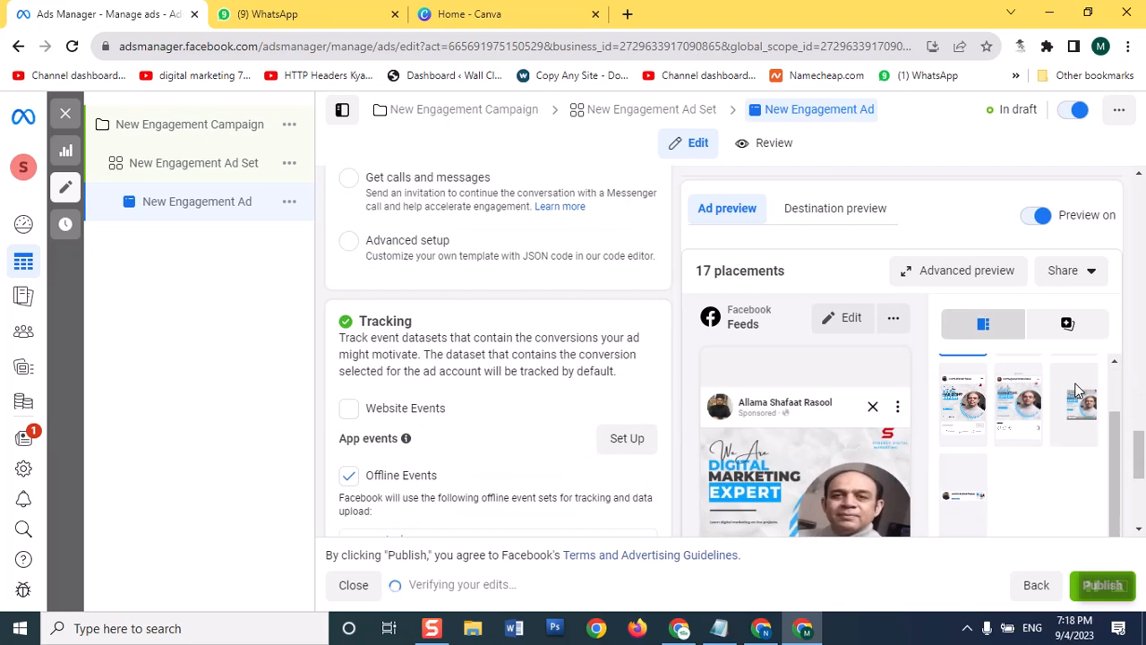
{"action": "scroll", "coordinate": [1077, 392], "scroll_direction": "down", "scroll_amount": 3}
{"action": "scroll", "coordinate": [868, 444], "scroll_direction": "down", "scroll_amount": 4}
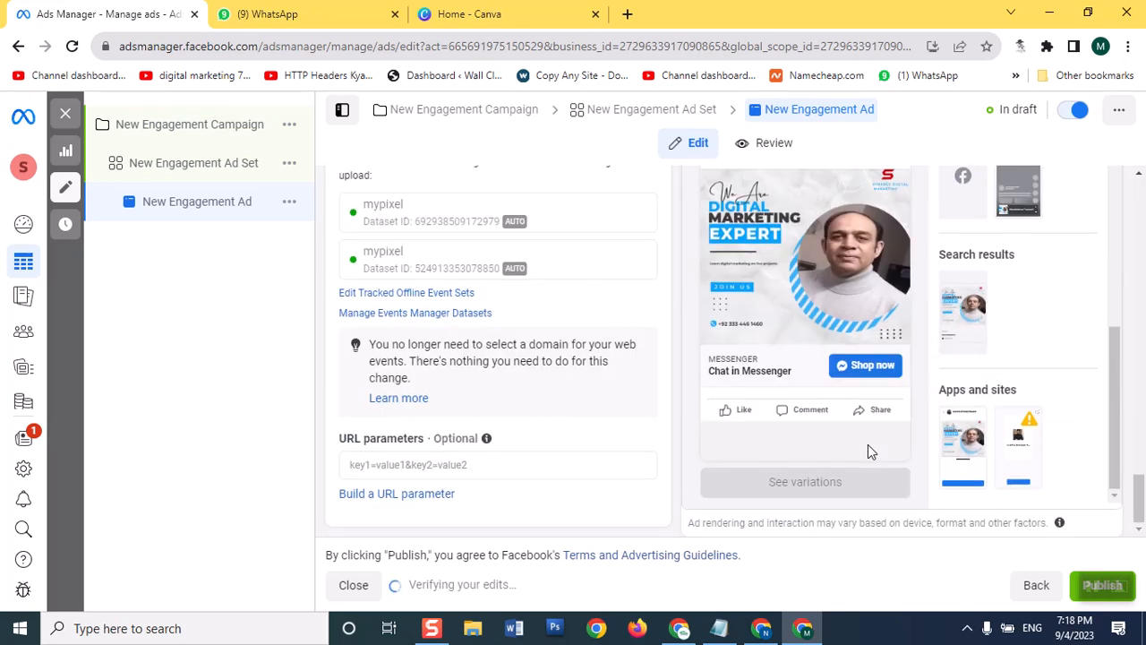
In the New Engagement Ad Set, switch the messaging app destination from Messenger to WhatsApp.
{"action": "scroll", "coordinate": [857, 448], "scroll_direction": "up", "scroll_amount": 5}
{"action": "scroll", "coordinate": [511, 421], "scroll_direction": "up", "scroll_amount": 12}
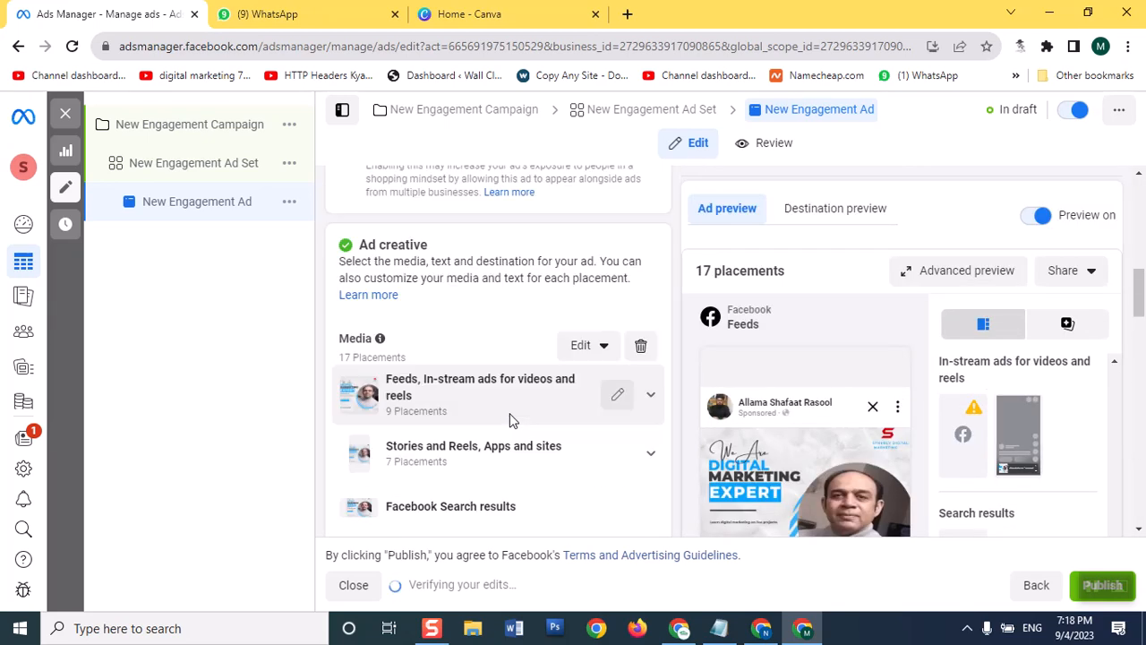
{"action": "scroll", "coordinate": [511, 419], "scroll_direction": "up", "scroll_amount": 5}
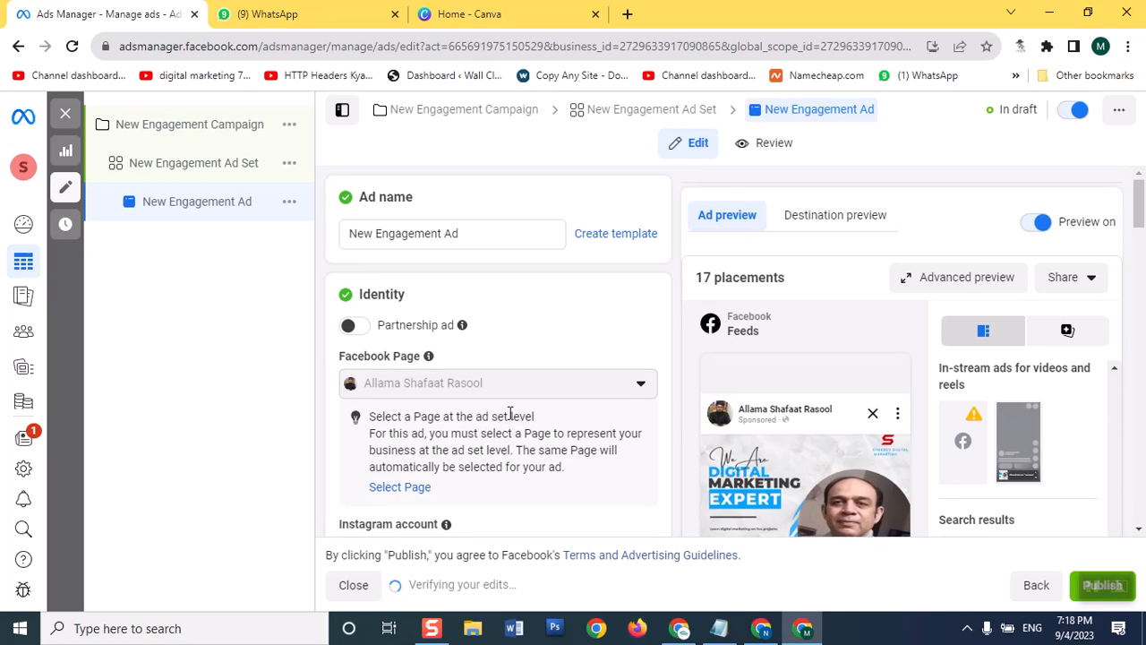
{"action": "left_click", "coordinate": [183, 175]}
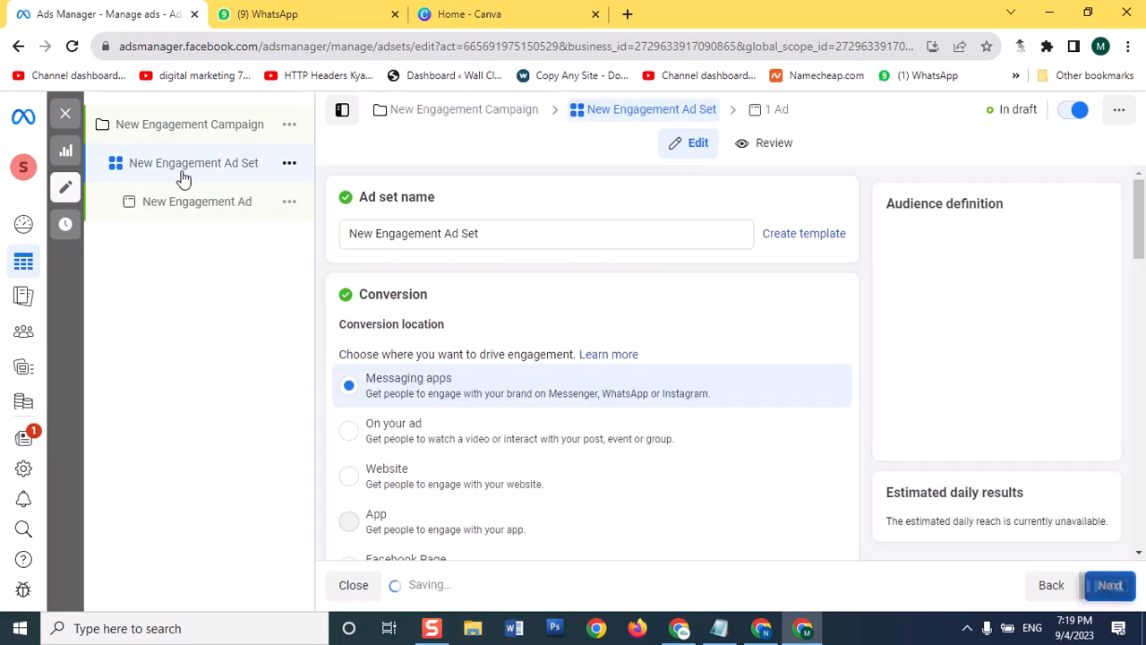
{"action": "scroll", "coordinate": [558, 379], "scroll_direction": "down", "scroll_amount": 6}
{"action": "scroll", "coordinate": [556, 376], "scroll_direction": "down", "scroll_amount": 1}
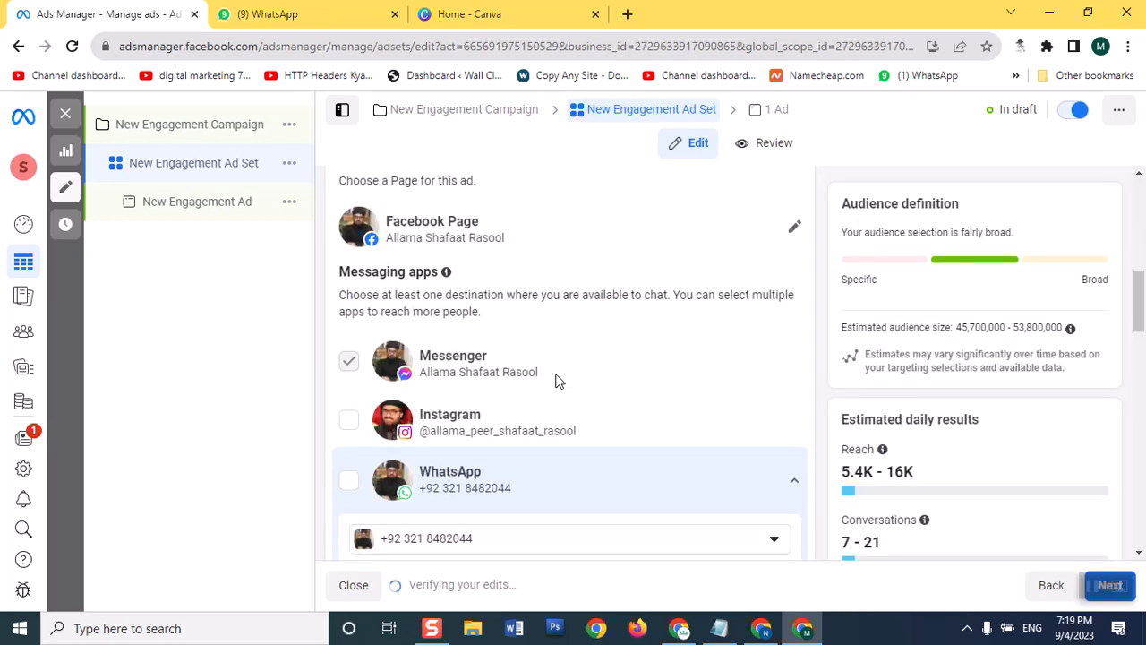
{"action": "left_click", "coordinate": [350, 485]}
{"action": "left_click", "coordinate": [349, 453]}
{"action": "scroll", "coordinate": [528, 331], "scroll_direction": "down", "scroll_amount": 1}
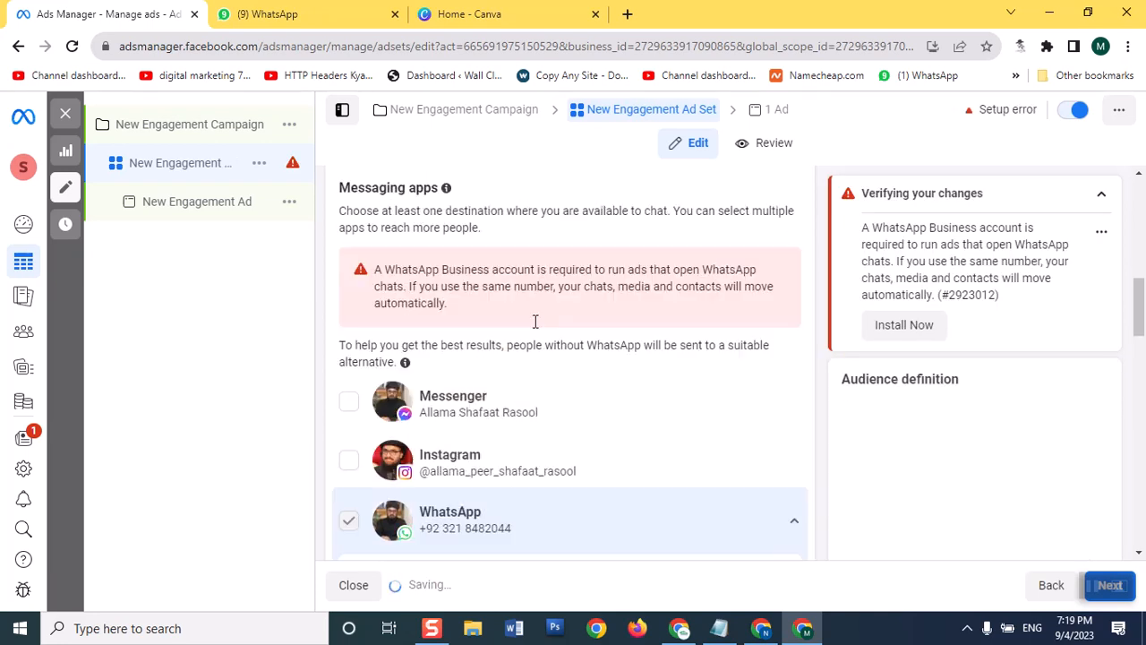
Set the ad set's Facebook Page to Najeeb Solutions.
{"action": "scroll", "coordinate": [649, 396], "scroll_direction": "up", "scroll_amount": 2}
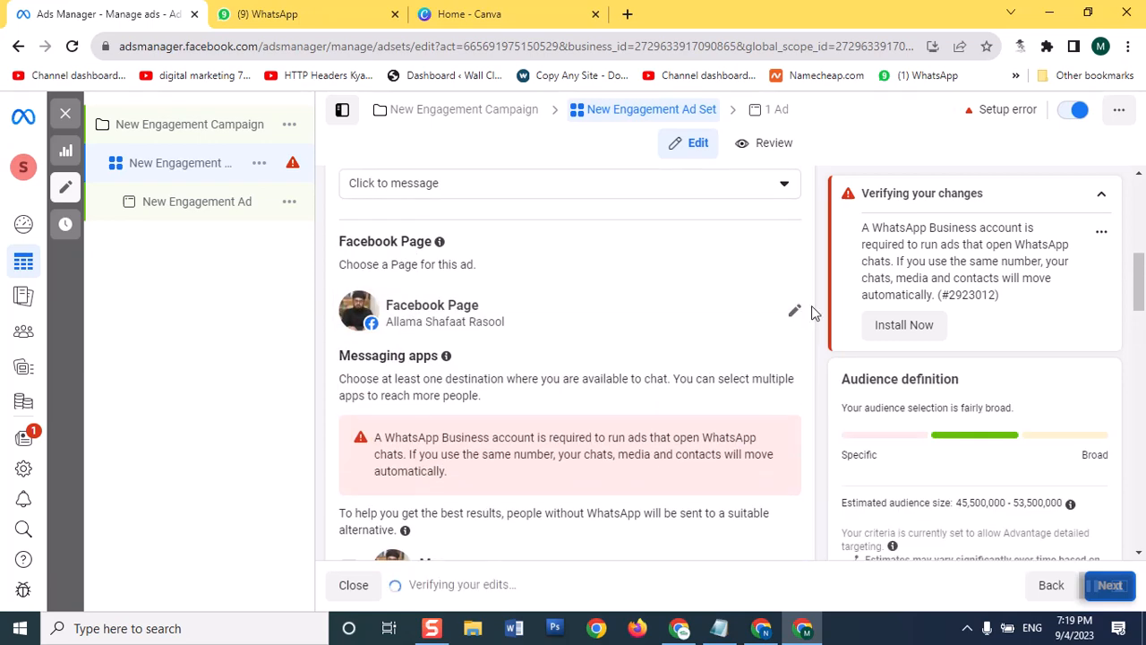
{"action": "left_click", "coordinate": [795, 316]}
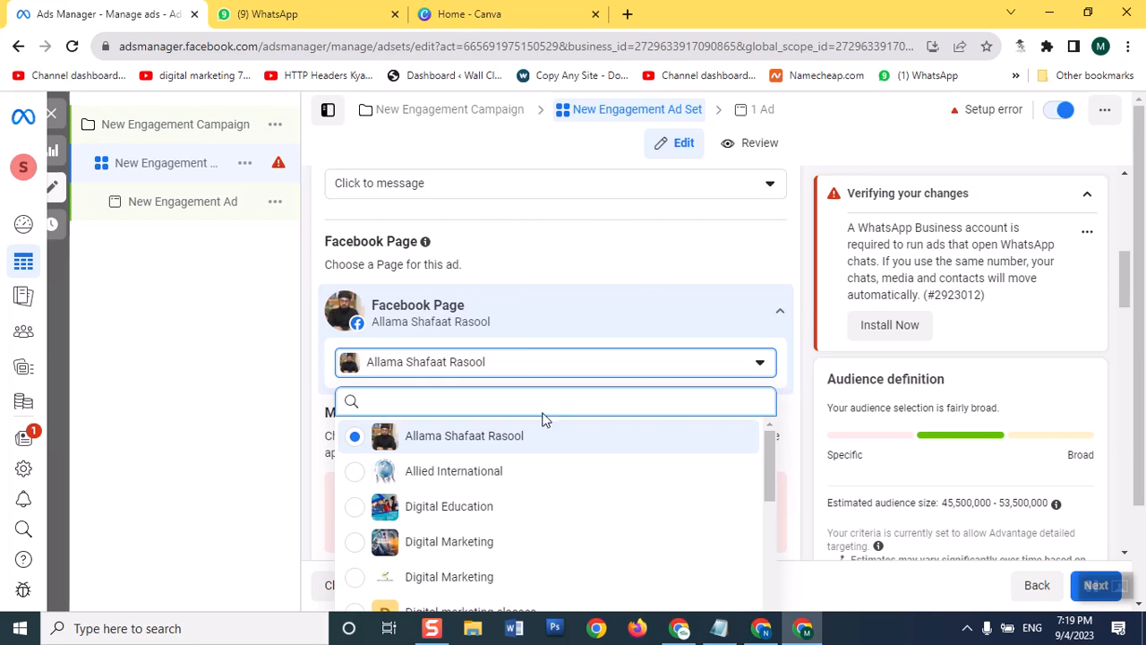
{"action": "scroll", "coordinate": [535, 489], "scroll_direction": "down", "scroll_amount": 5}
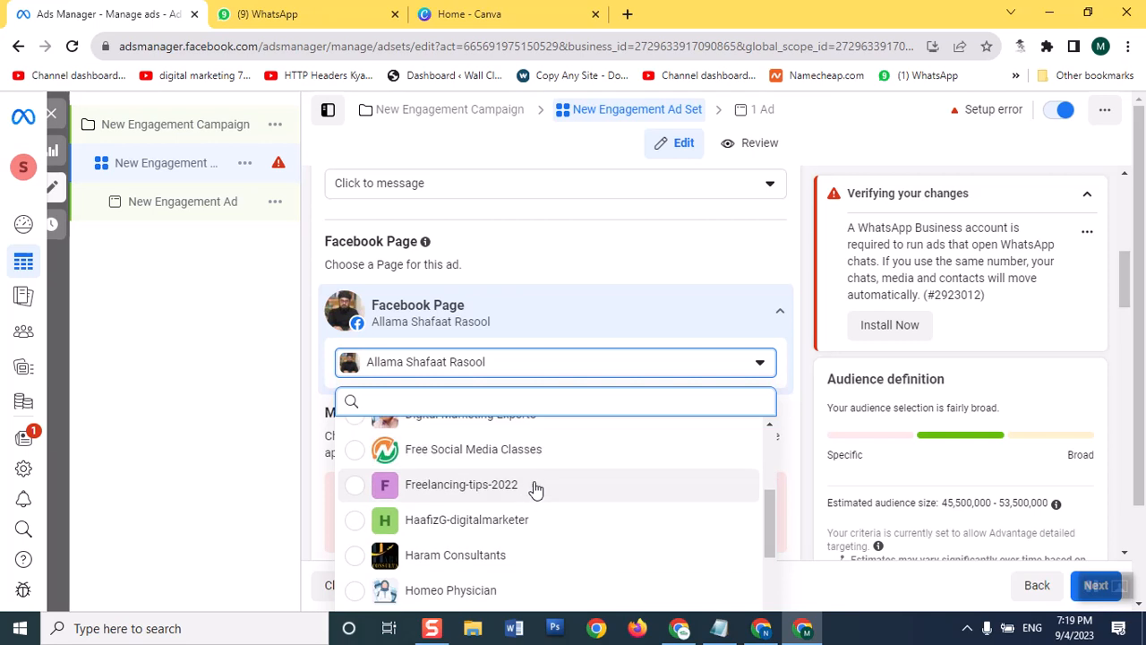
{"action": "scroll", "coordinate": [535, 489], "scroll_direction": "down", "scroll_amount": 2}
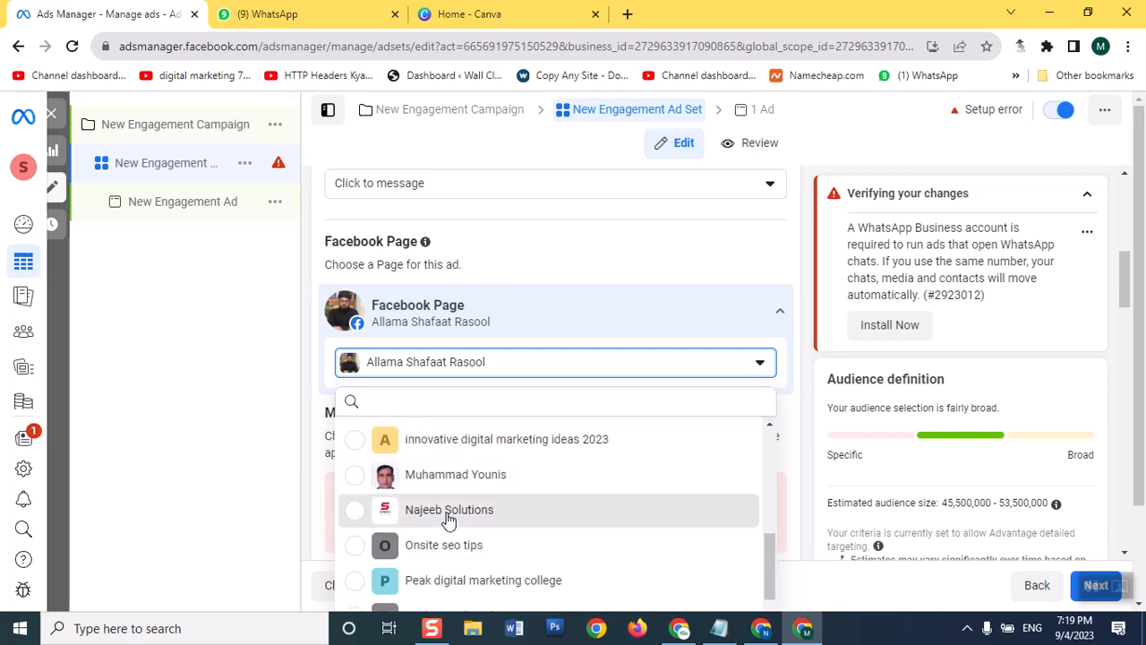
{"action": "left_click", "coordinate": [448, 517]}
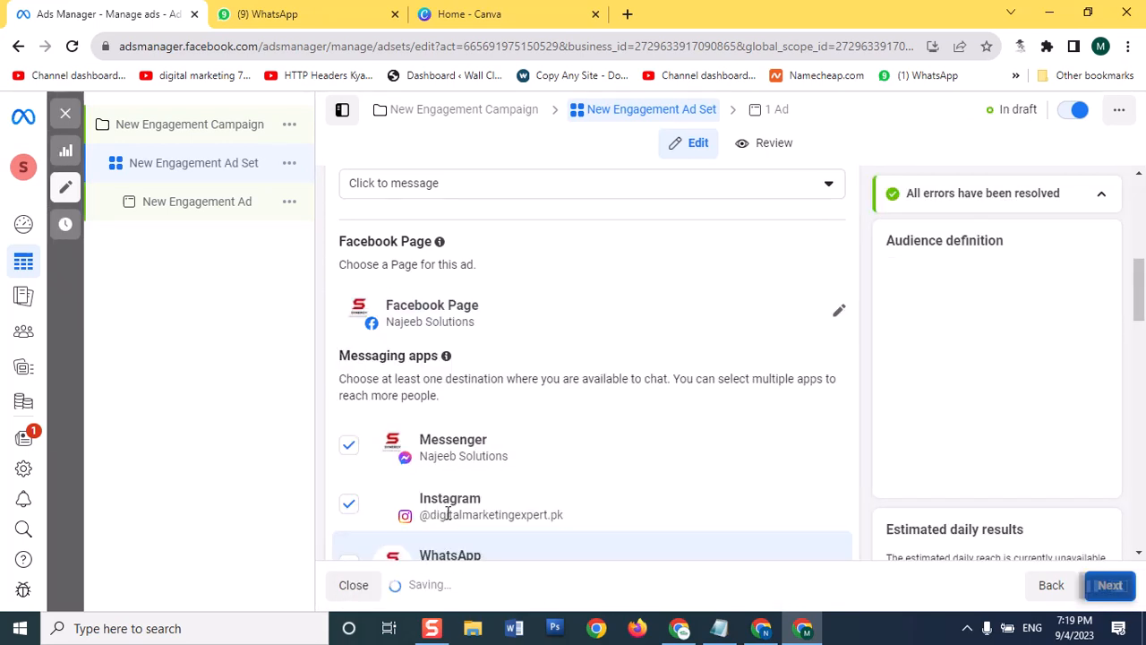
Exclude Messenger and Instagram from the ad set's messaging apps, leaving WhatsApp as the only destination.
{"action": "left_click", "coordinate": [349, 456]}
{"action": "left_click", "coordinate": [349, 506]}
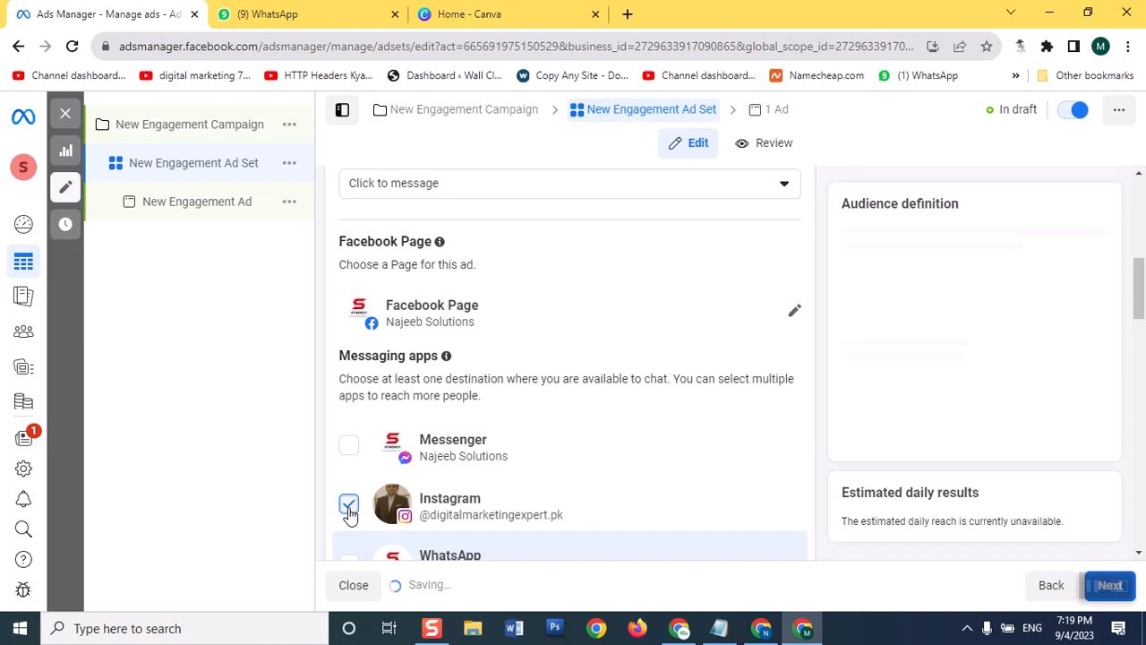
{"action": "left_click", "coordinate": [349, 507]}
{"action": "scroll", "coordinate": [504, 489], "scroll_direction": "down", "scroll_amount": 1}
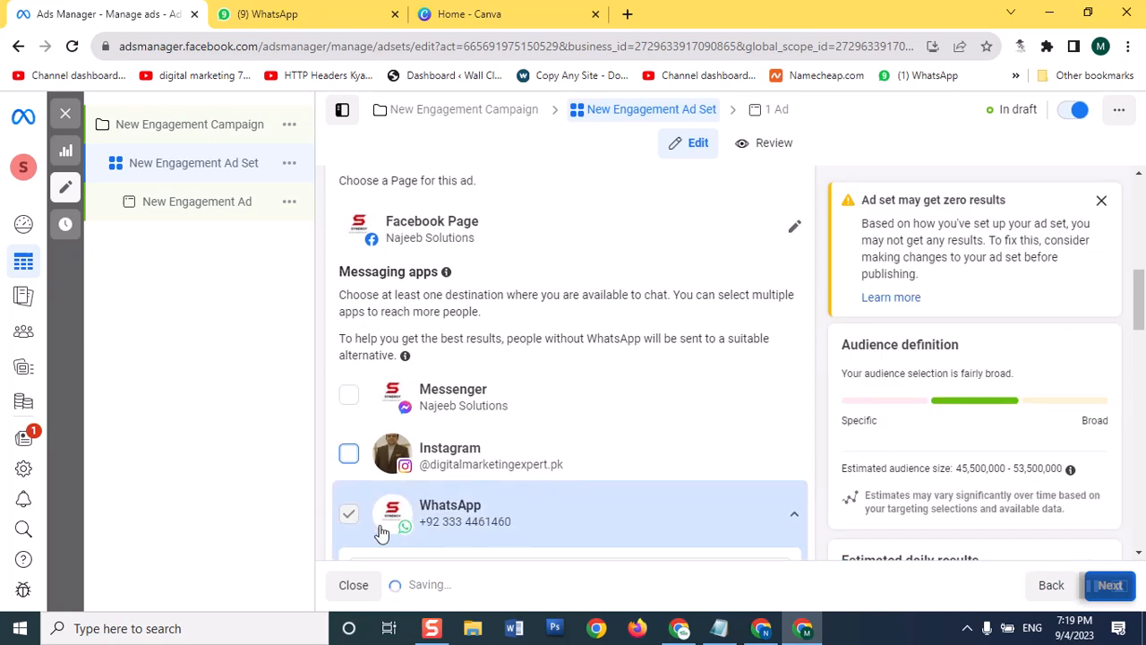
Set the New Engagement Ad's call to action to Shop now for the WhatsApp destination and check the ad preview.
{"action": "left_click", "coordinate": [215, 204]}
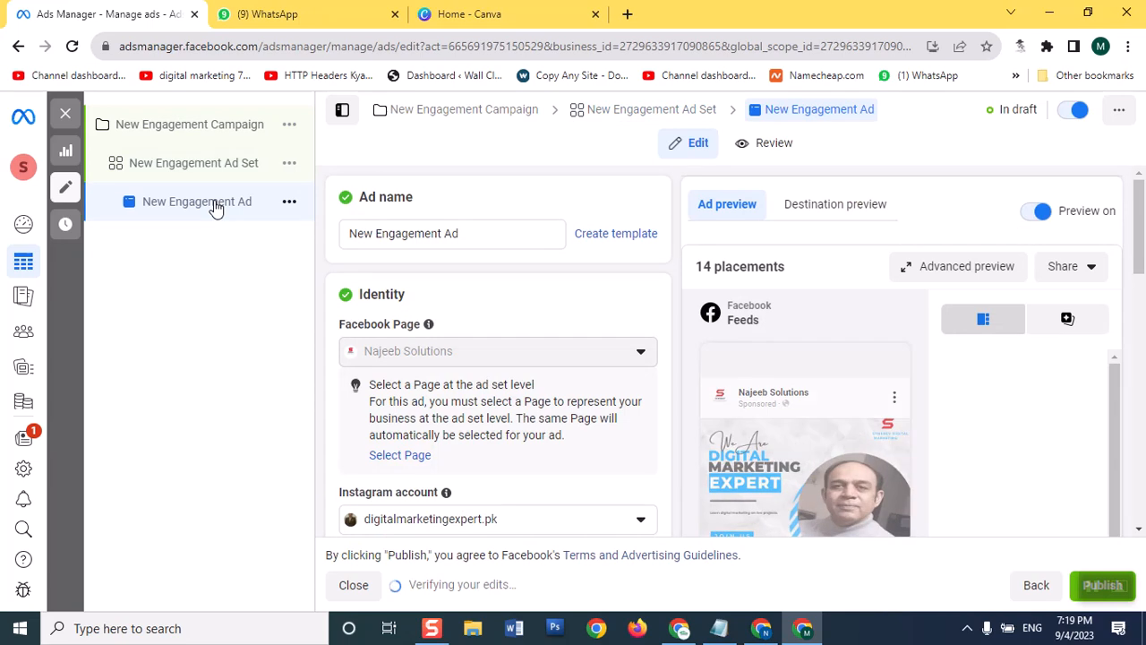
{"action": "scroll", "coordinate": [1028, 307], "scroll_direction": "down", "scroll_amount": 6}
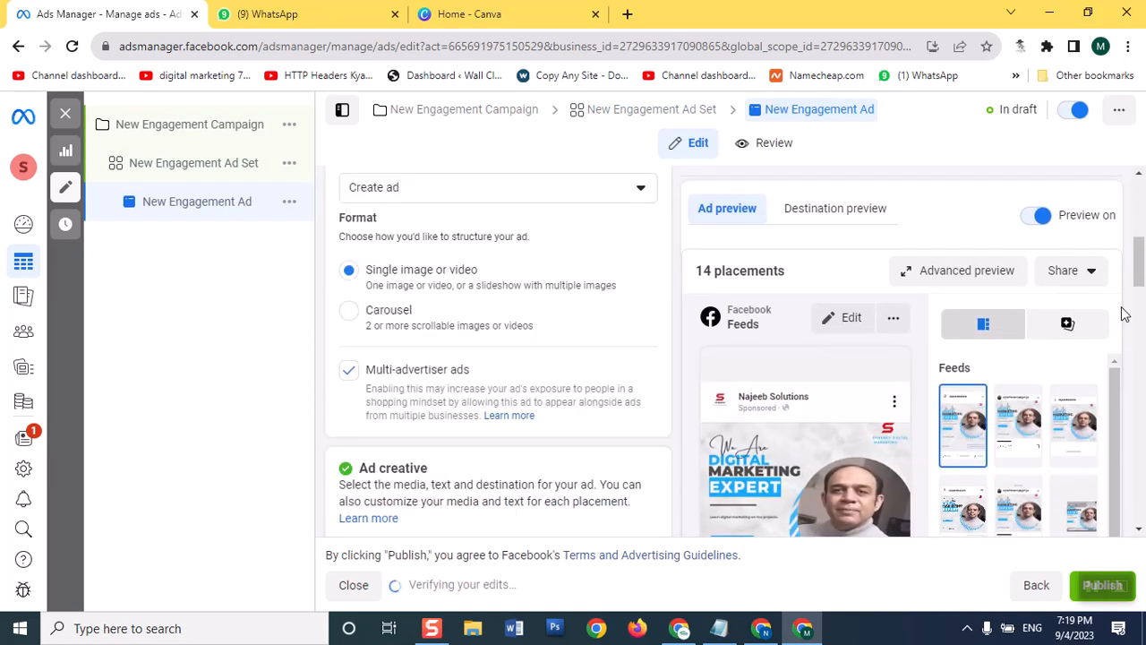
{"action": "scroll", "coordinate": [1125, 313], "scroll_direction": "down", "scroll_amount": 10}
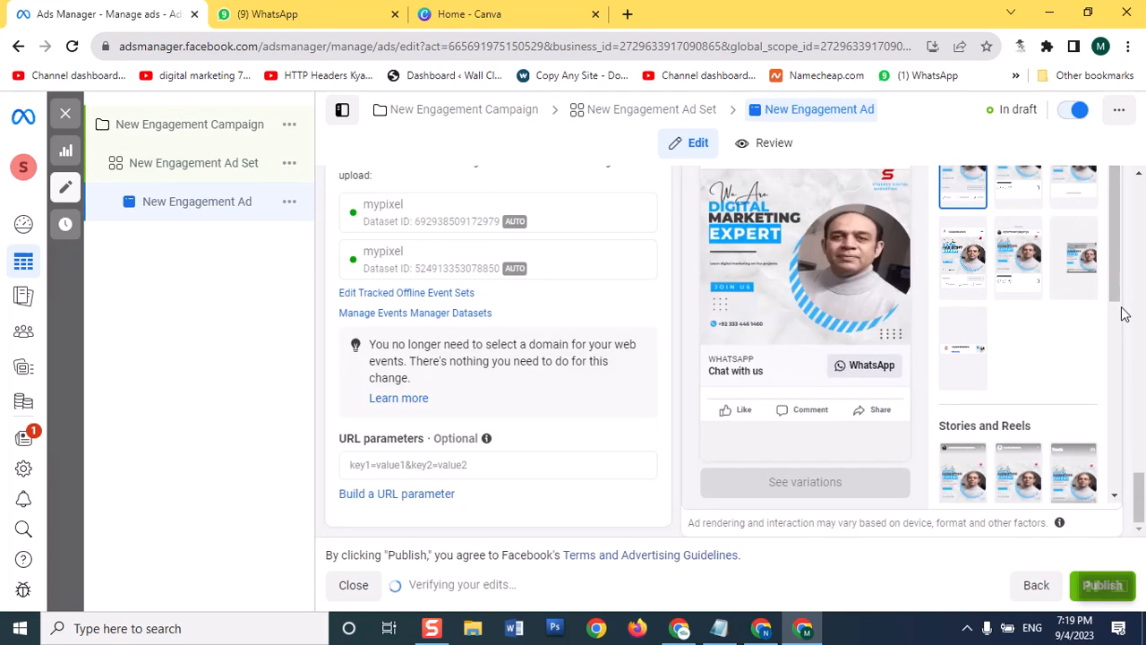
{"action": "scroll", "coordinate": [1125, 313], "scroll_direction": "up", "scroll_amount": 3}
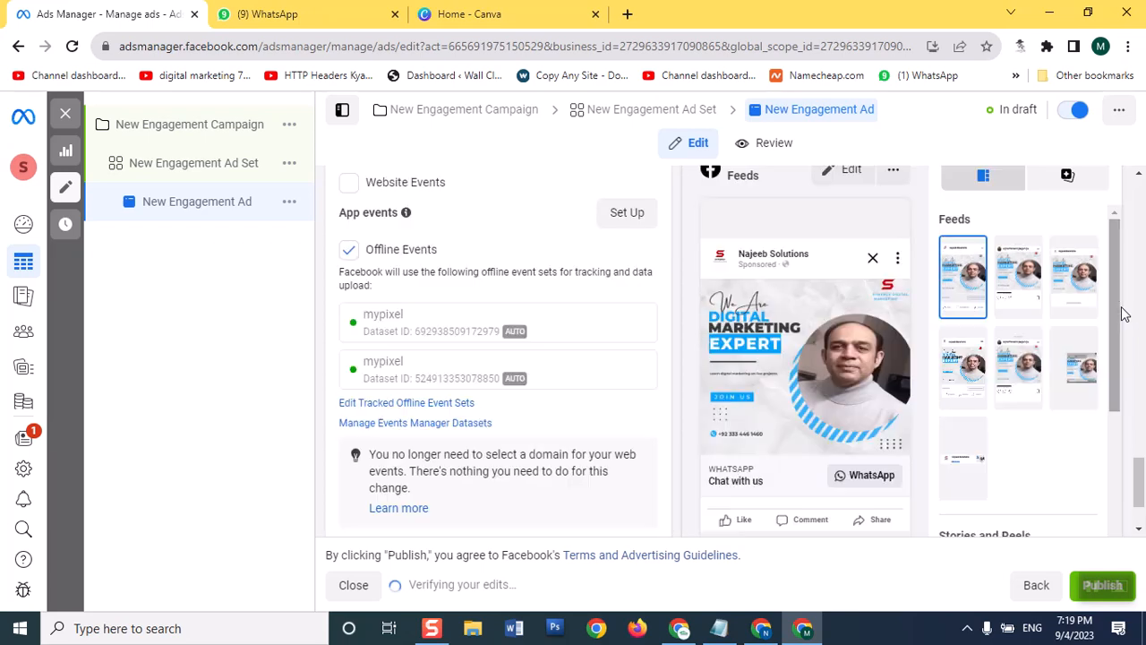
{"action": "scroll", "coordinate": [562, 373], "scroll_direction": "up", "scroll_amount": 2}
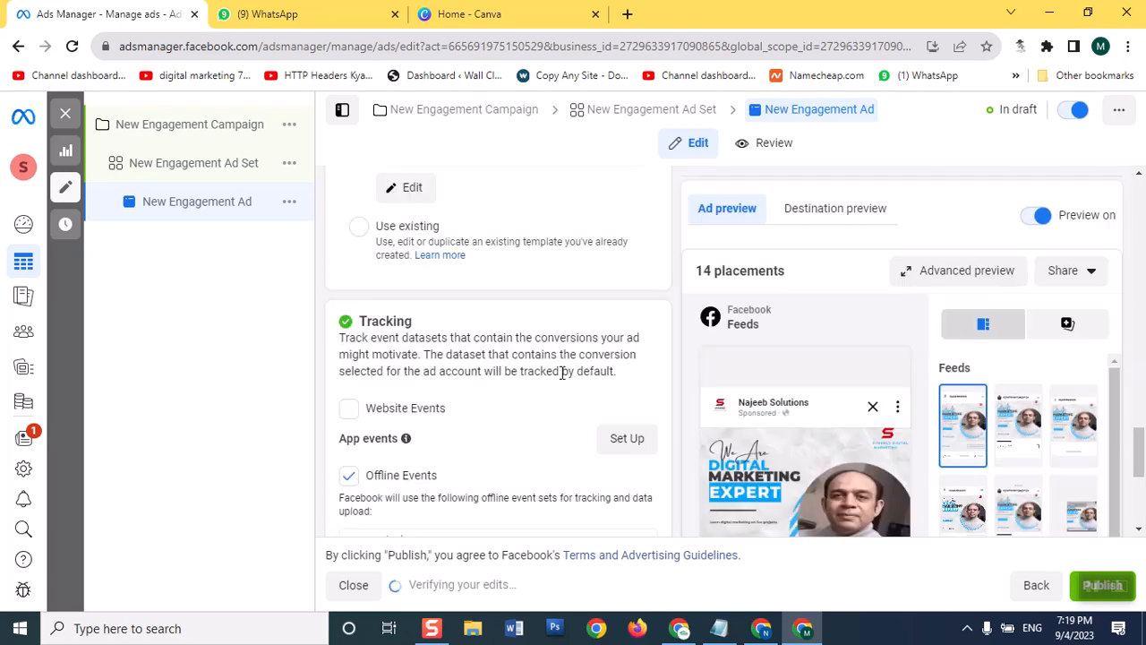
{"action": "scroll", "coordinate": [561, 374], "scroll_direction": "up", "scroll_amount": 4}
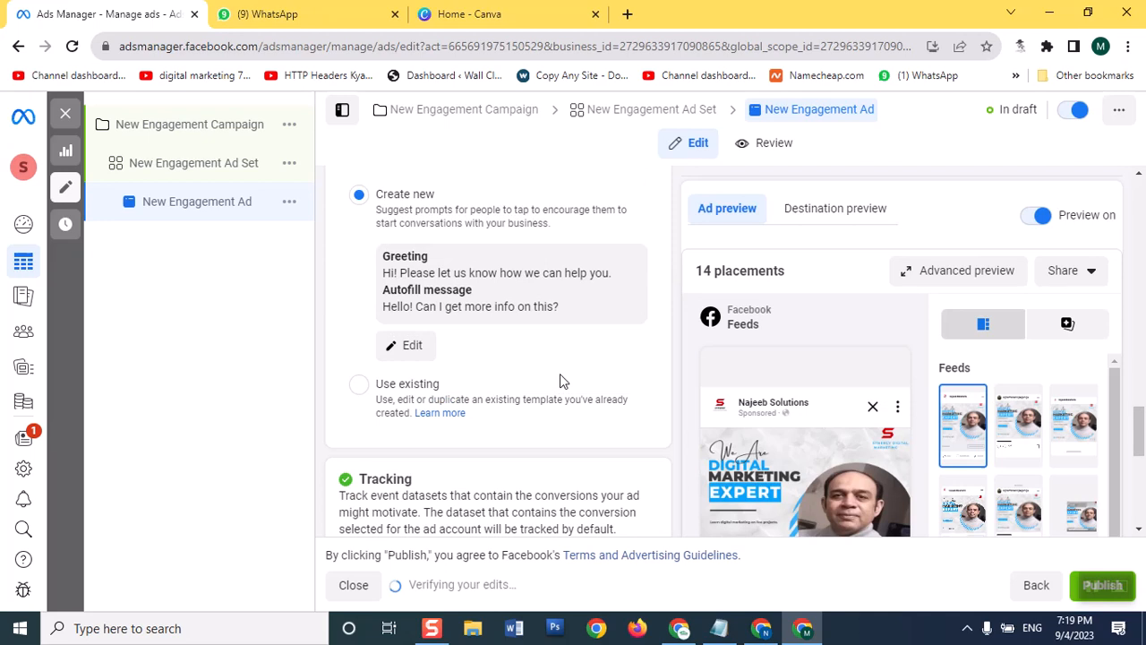
{"action": "scroll", "coordinate": [561, 382], "scroll_direction": "up", "scroll_amount": 2}
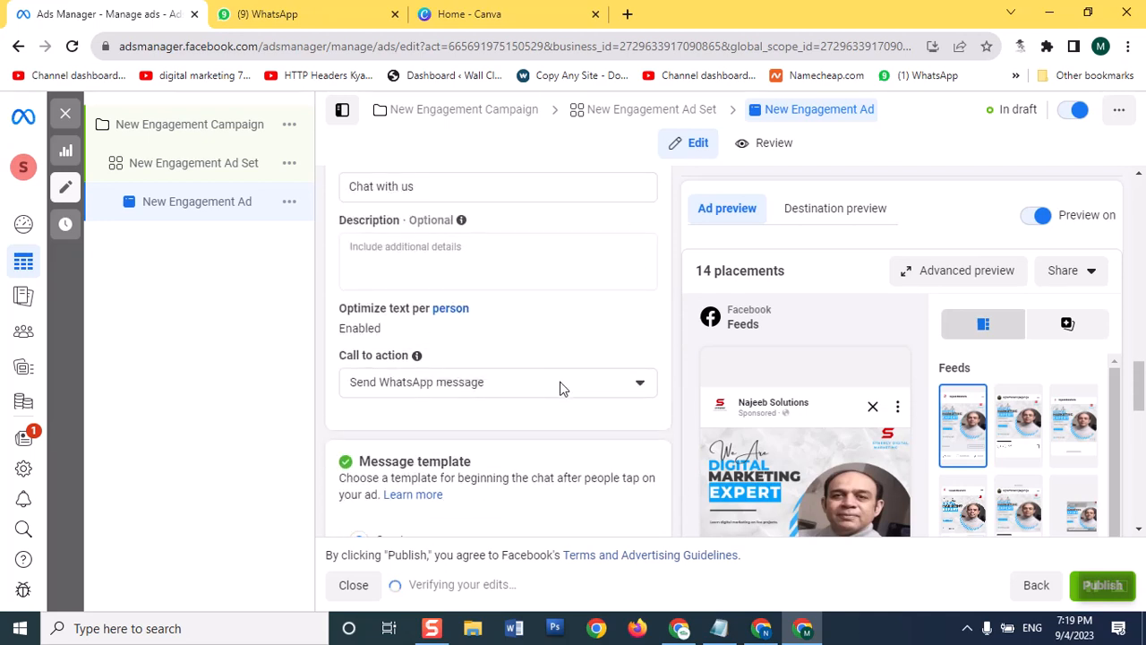
{"action": "left_click", "coordinate": [551, 395]}
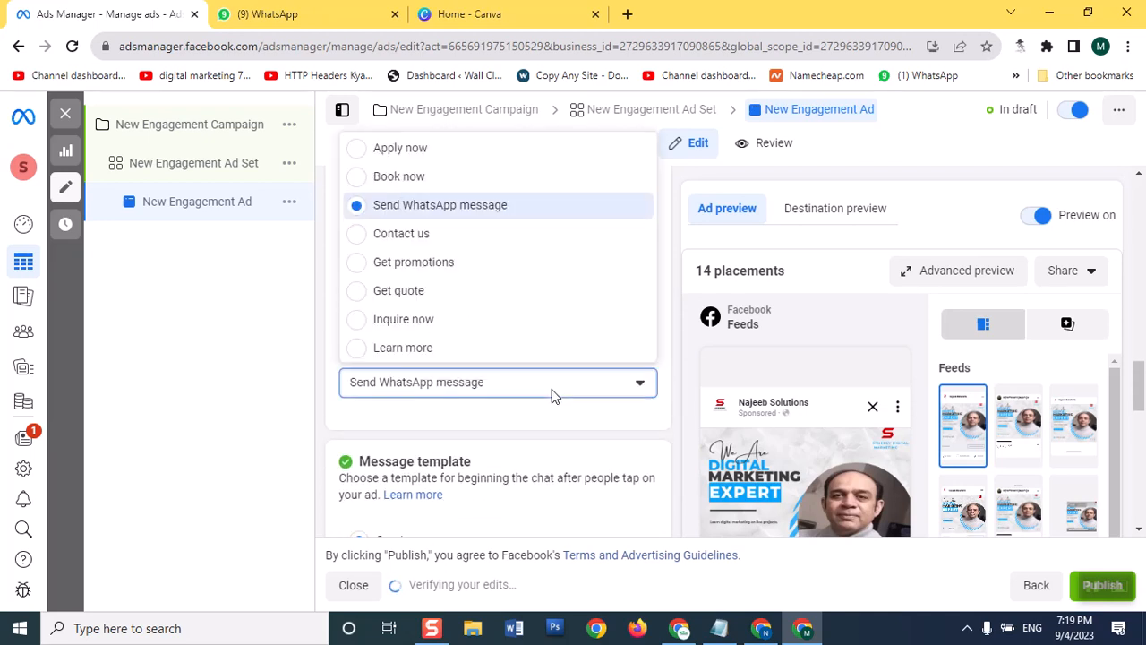
{"action": "scroll", "coordinate": [381, 317], "scroll_direction": "down", "scroll_amount": 3}
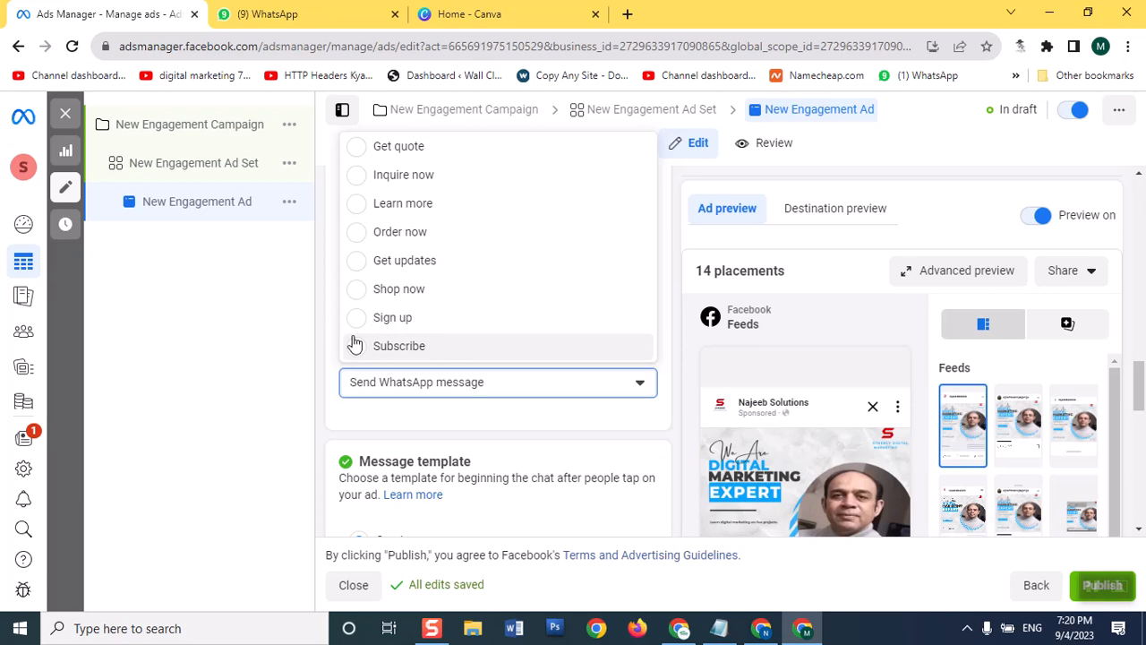
{"action": "left_click", "coordinate": [361, 290]}
{"action": "scroll", "coordinate": [918, 378], "scroll_direction": "down", "scroll_amount": 10}
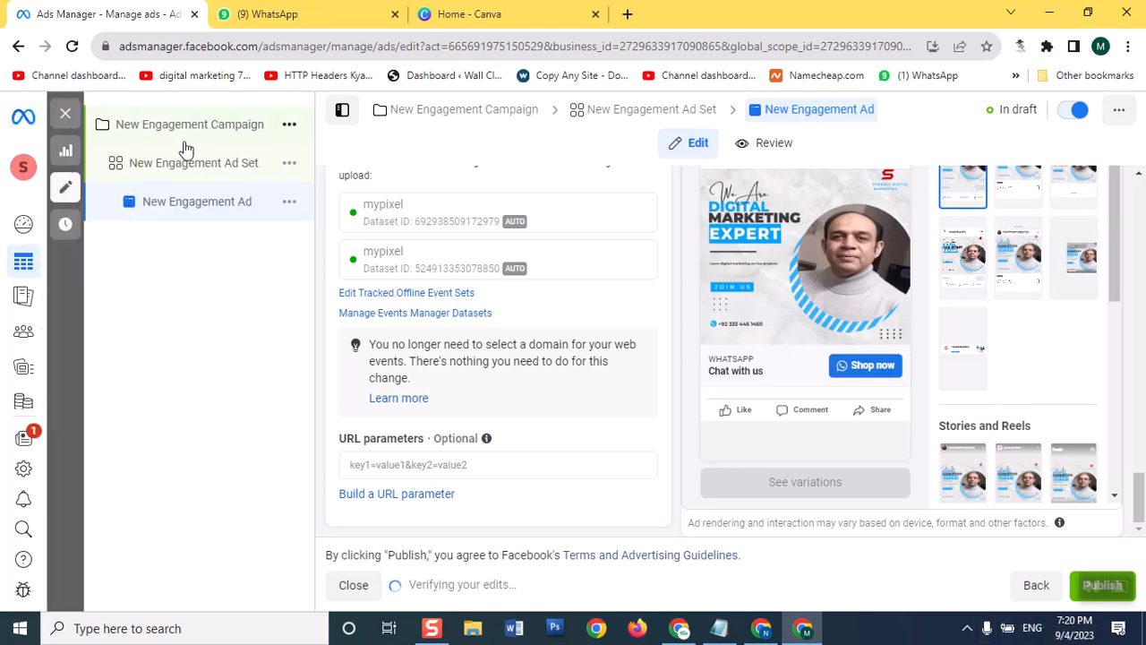
Duplicate the Ads Manager browser tab and return to the New Engagement Ad Set editor in the original tab.
{"action": "left_click", "coordinate": [64, 114]}
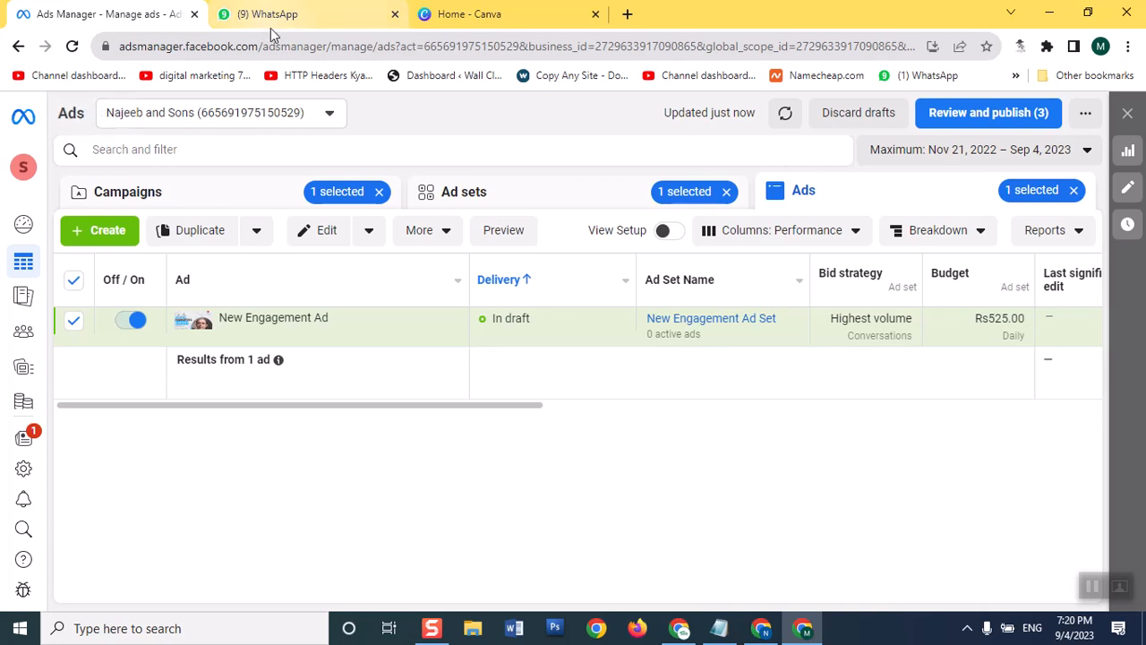
{"action": "right_click", "coordinate": [65, 22]}
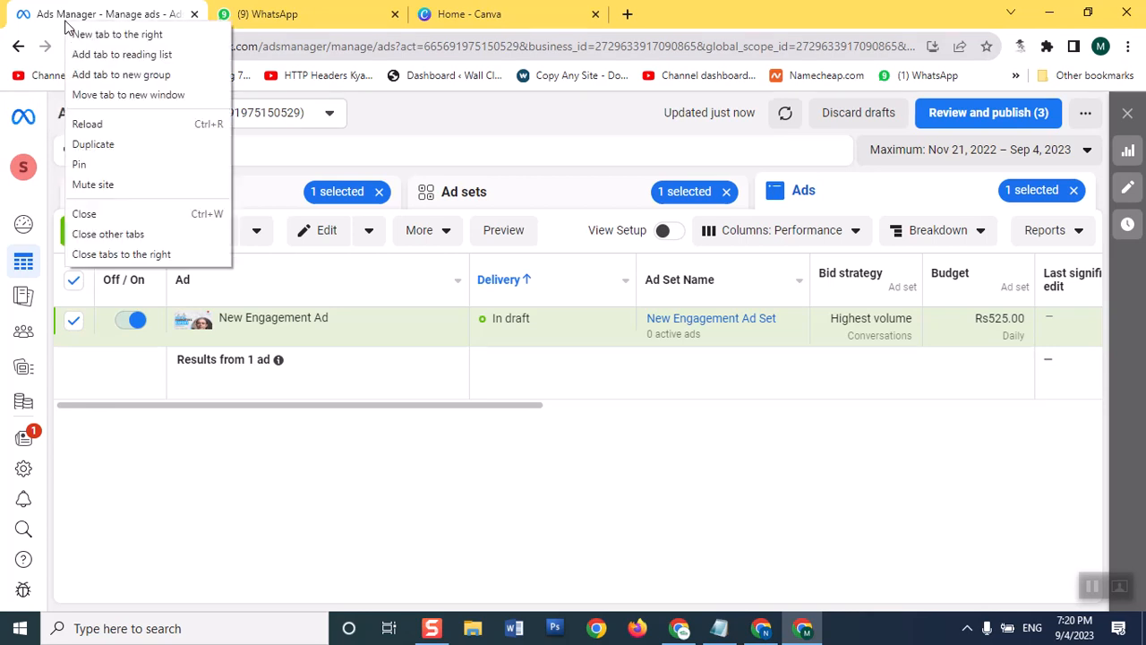
{"action": "left_click", "coordinate": [100, 145]}
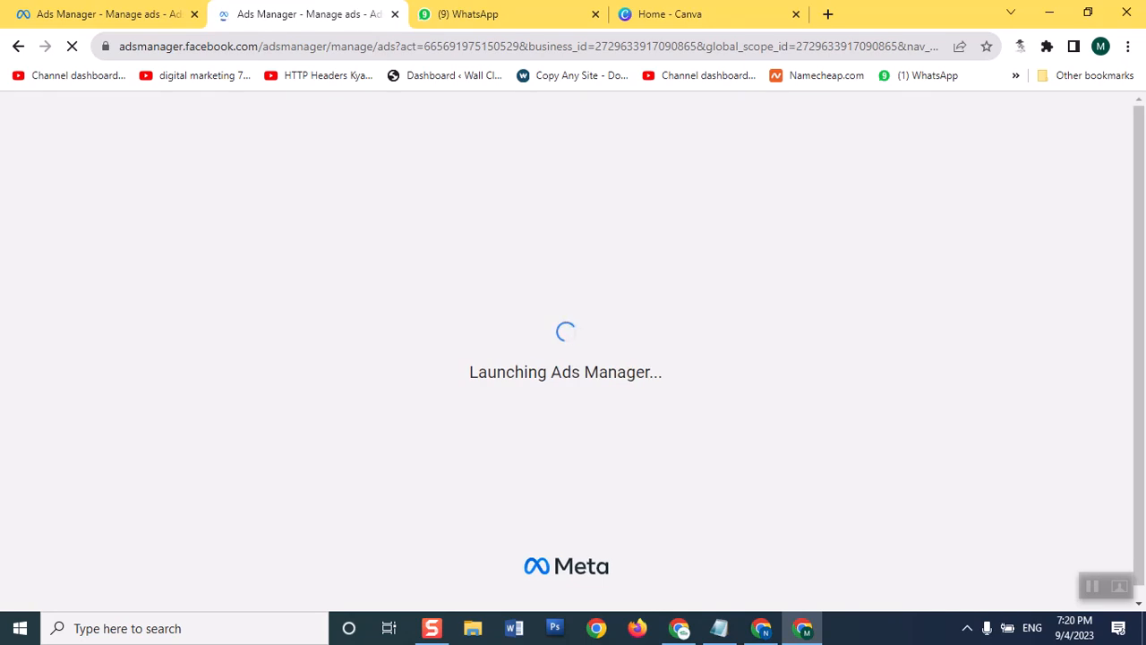
{"action": "left_click", "coordinate": [139, 15]}
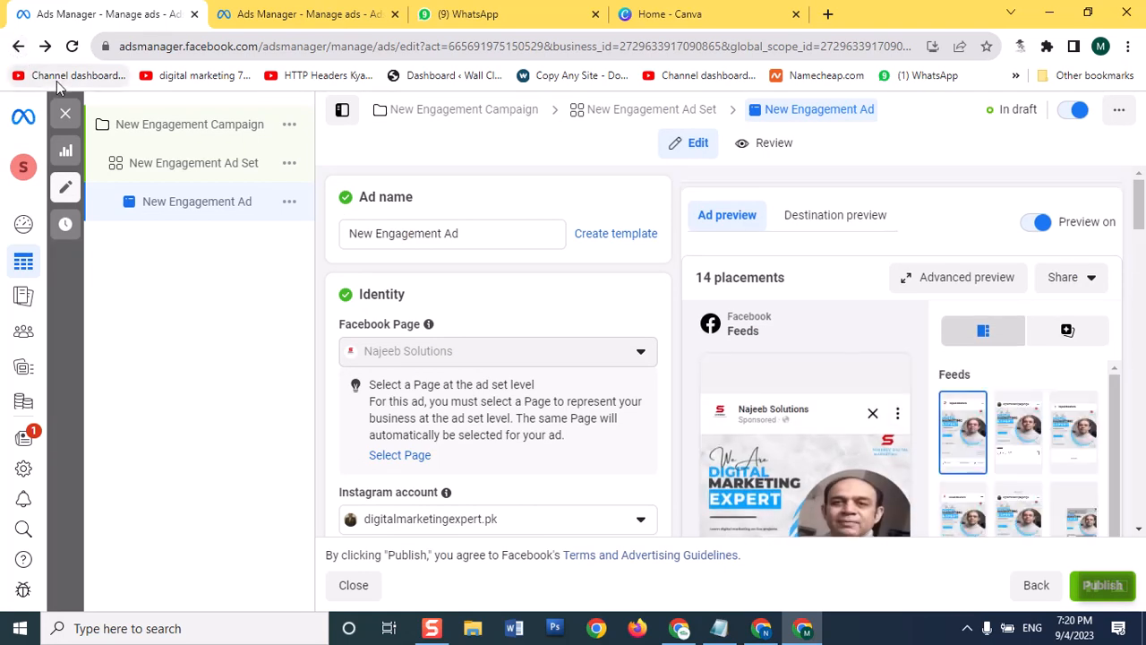
{"action": "left_click", "coordinate": [18, 49]}
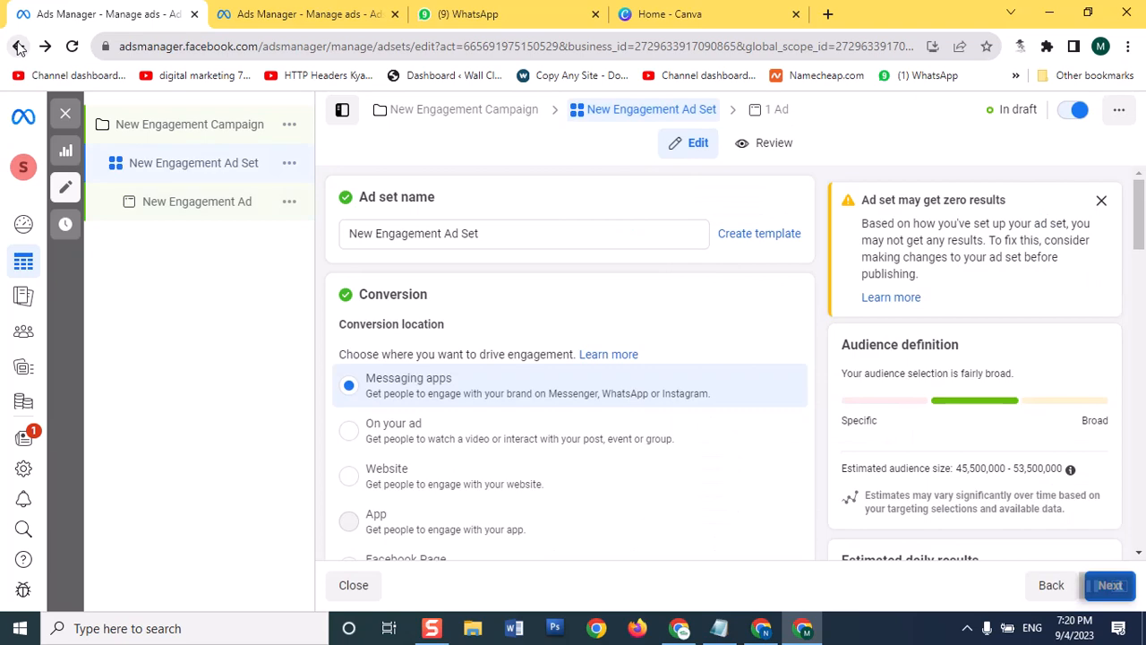
Leave the ad set editor, go to Facebook's home page in the same browser tab and open the Najeeb Solutions page.
{"action": "left_click", "coordinate": [17, 48]}
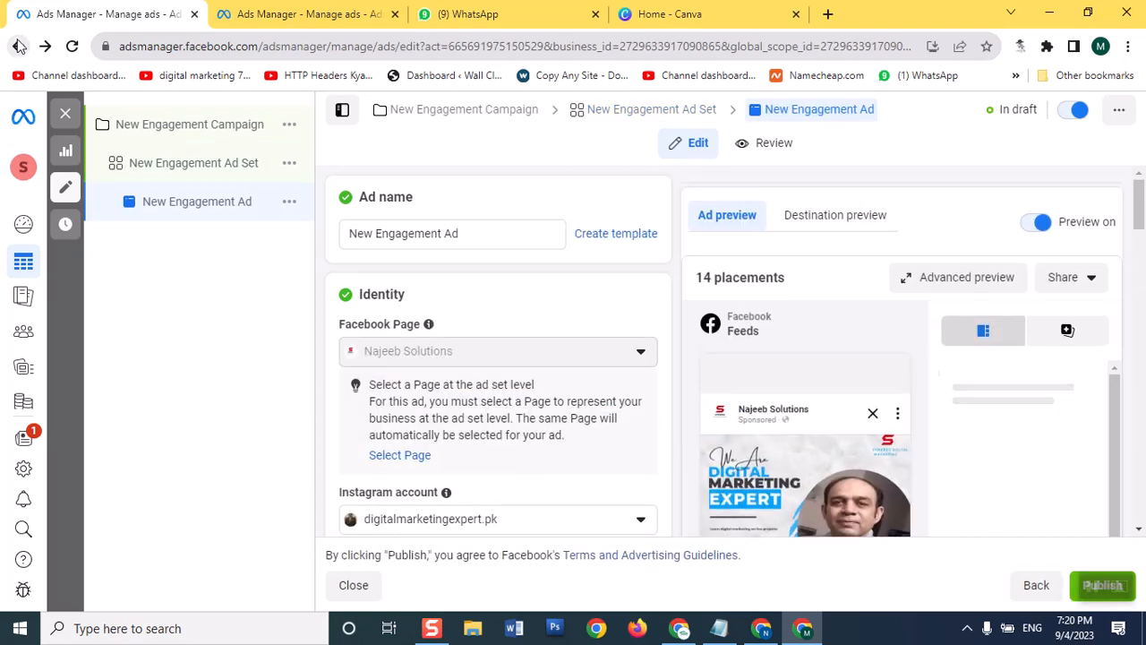
{"action": "left_click", "coordinate": [18, 46]}
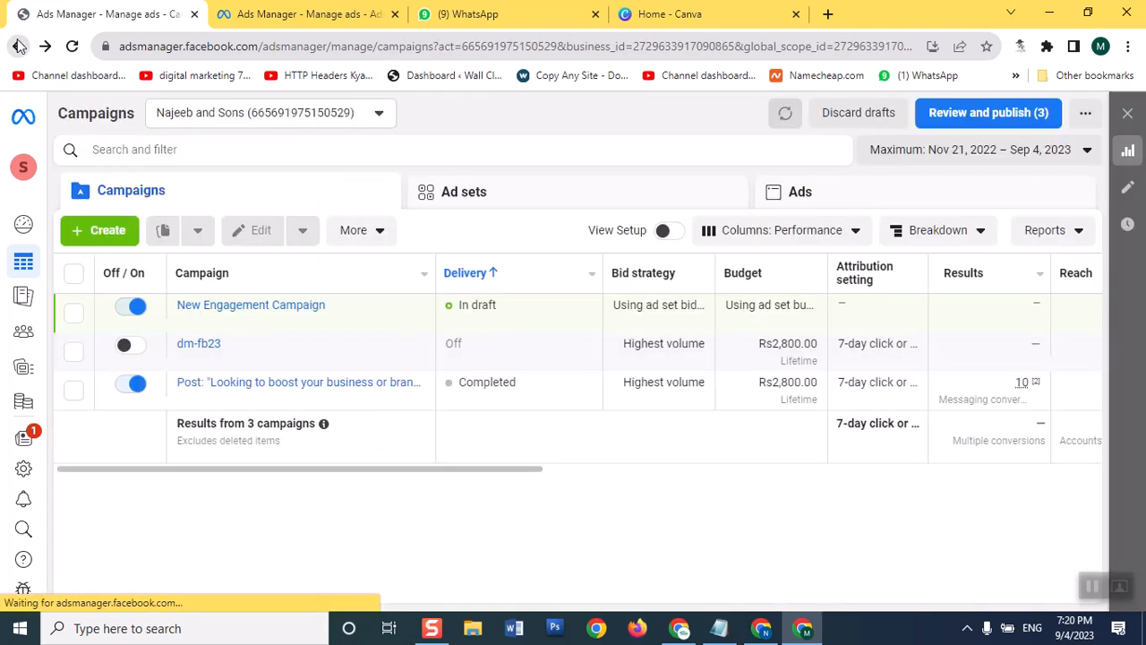
{"action": "left_click", "coordinate": [18, 46]}
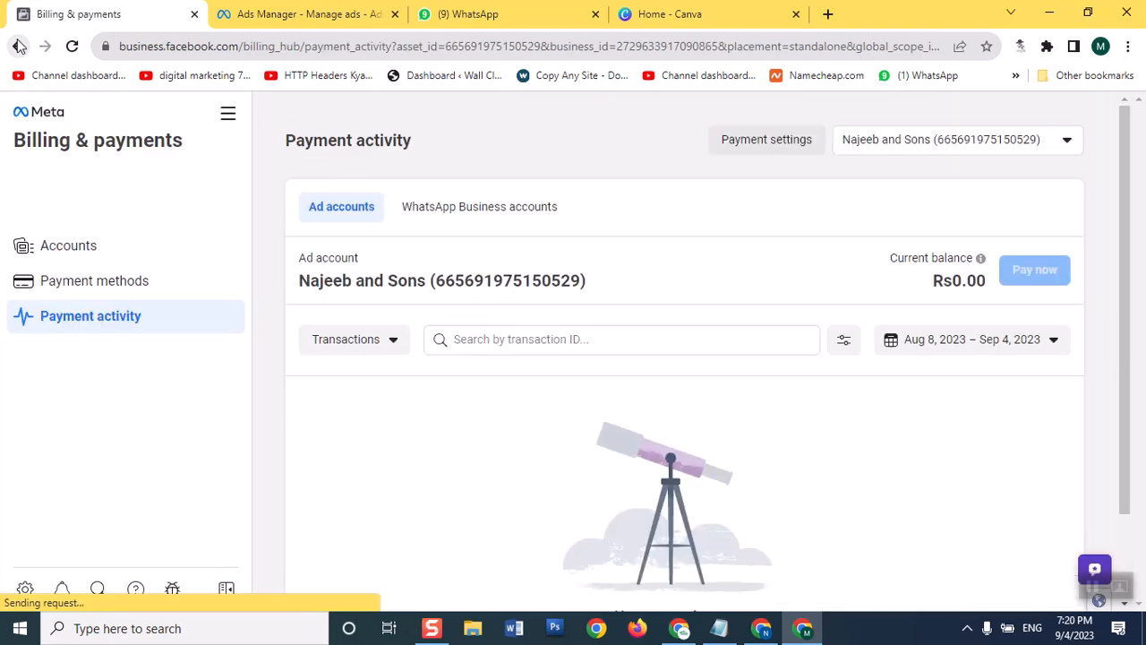
{"action": "left_click", "coordinate": [18, 46]}
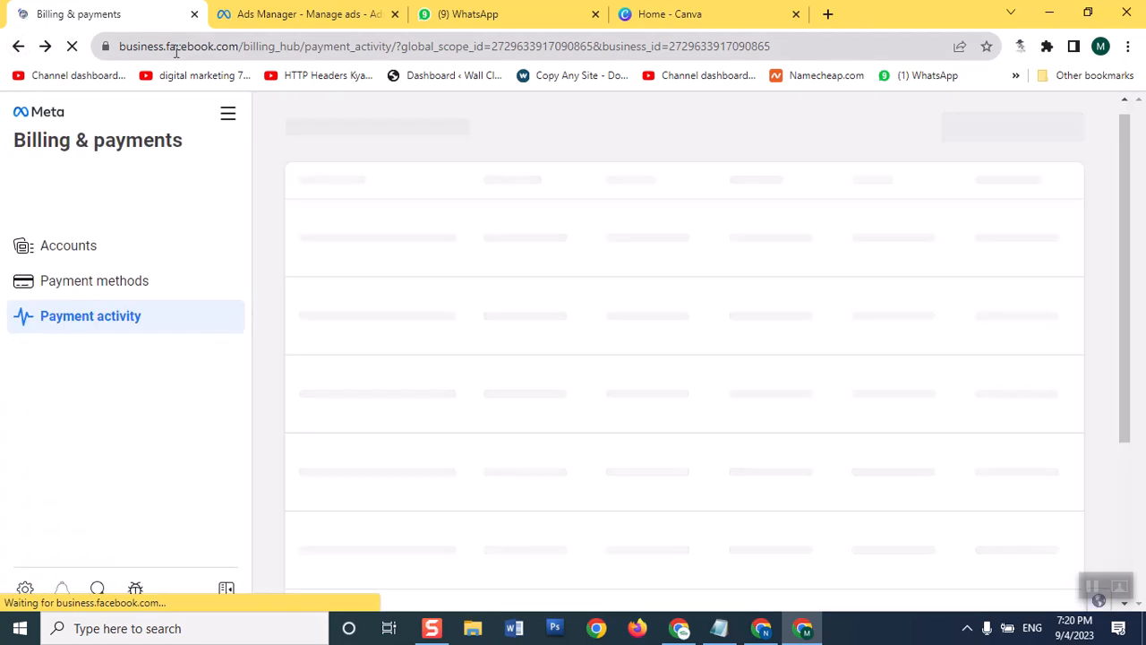
{"action": "left_click", "coordinate": [282, 52]}
{"action": "type", "text": "fa"}
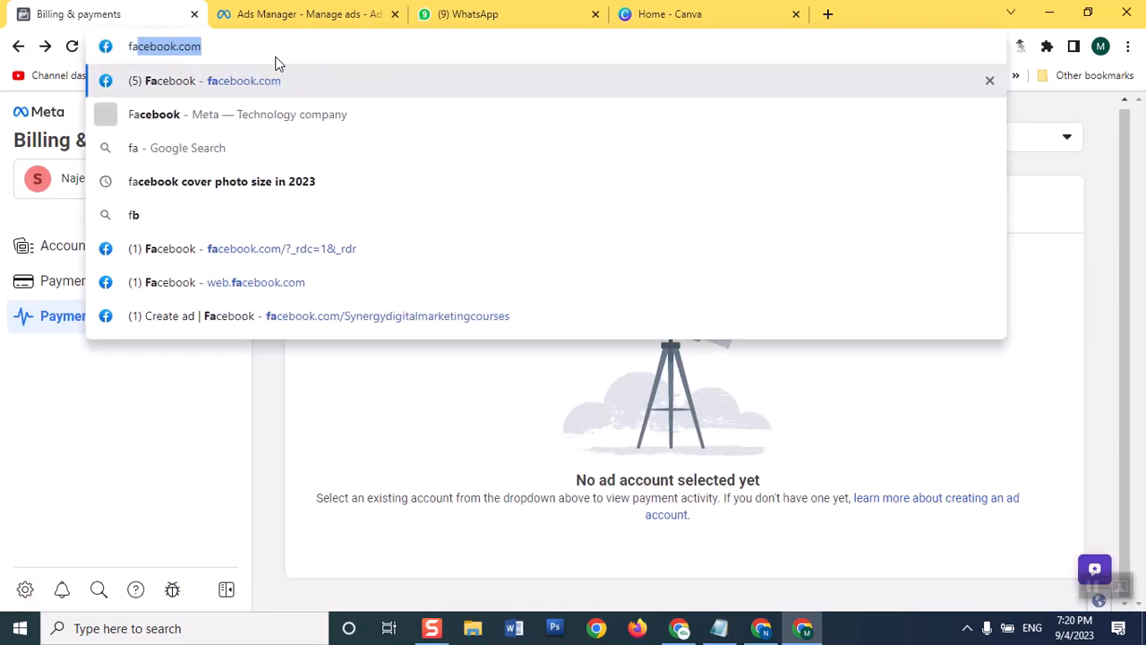
{"action": "key", "text": "Return"}
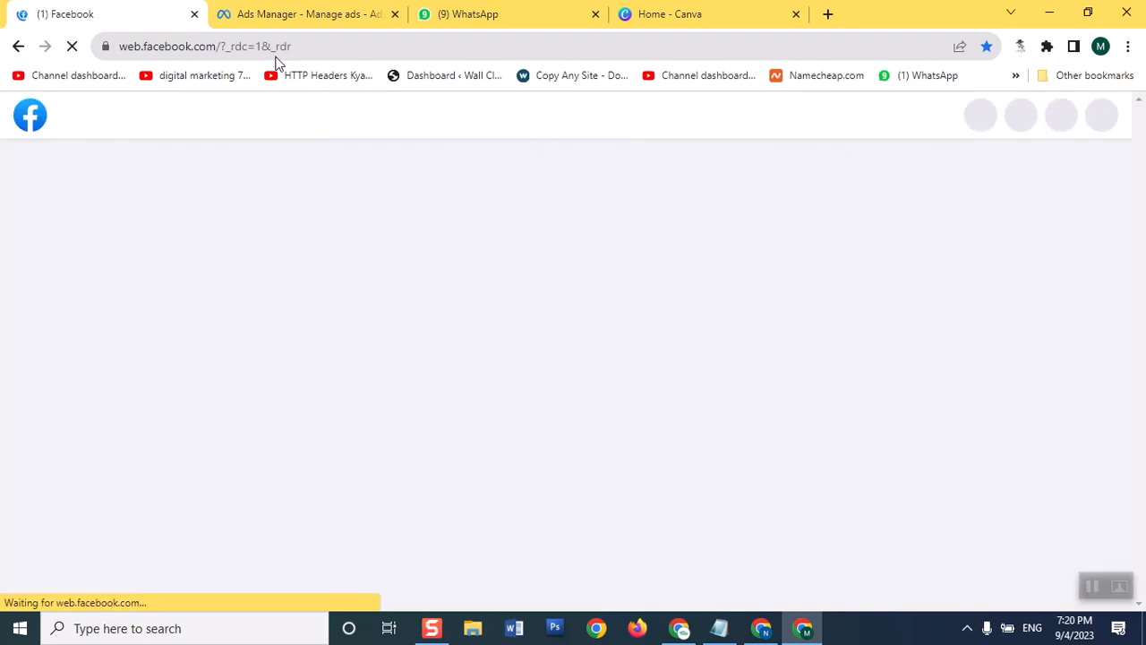
{"action": "left_click", "coordinate": [274, 16]}
{"action": "left_click", "coordinate": [90, 11]}
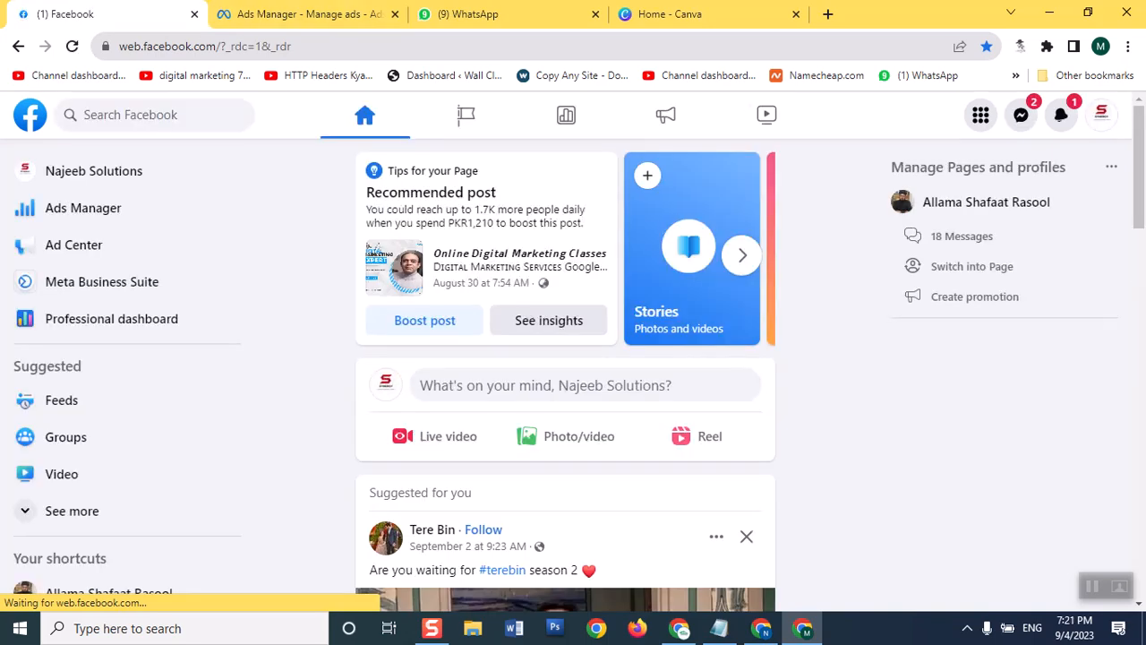
{"action": "left_click", "coordinate": [107, 173]}
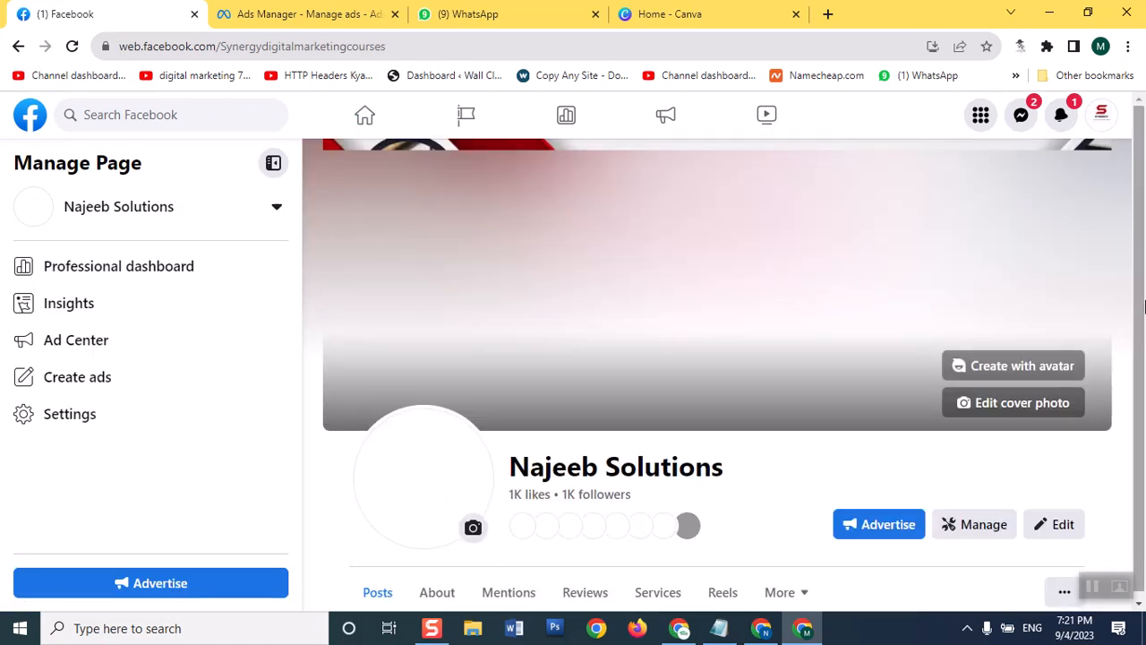
Reload the Najeeb Solutions page and look through its posts, photos and intro for boostable content.
{"action": "left_click_drag", "start_coordinate": [1139, 172], "coordinate": [1143, 439]}
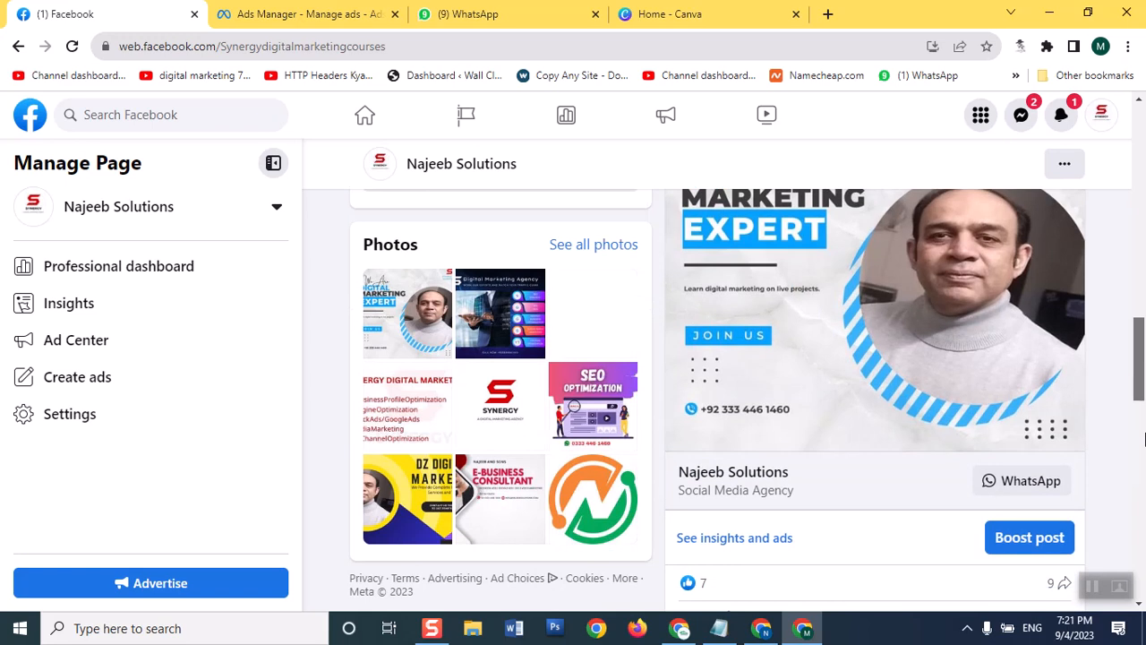
{"action": "left_click", "coordinate": [1143, 372]}
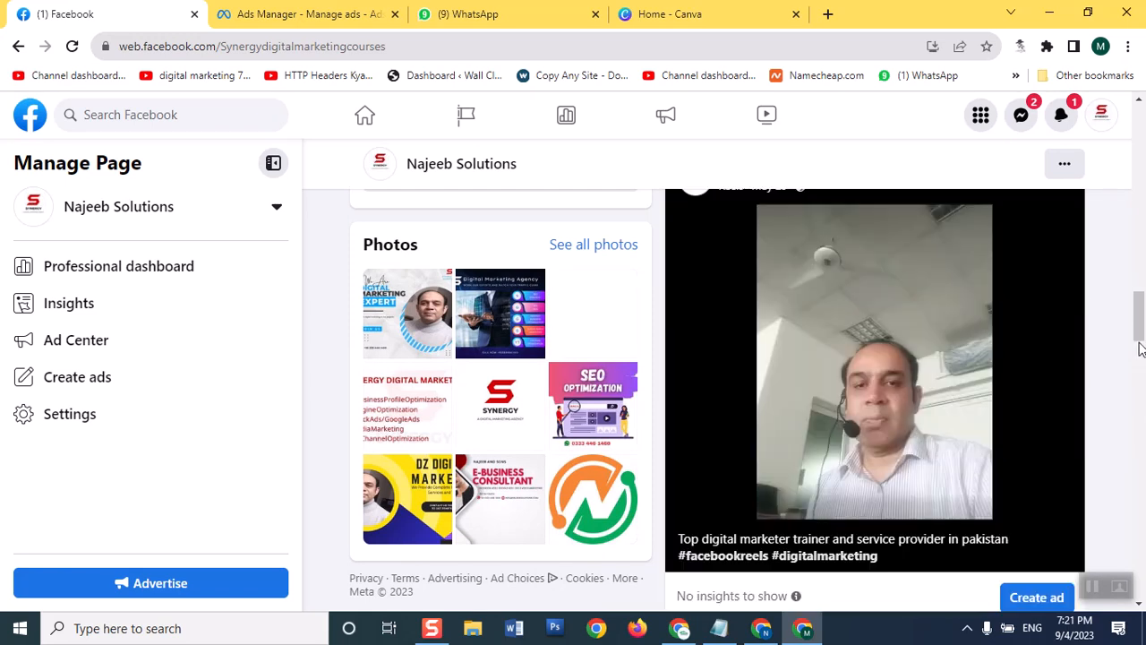
{"action": "scroll", "coordinate": [1139, 268], "scroll_direction": "up", "scroll_amount": 5}
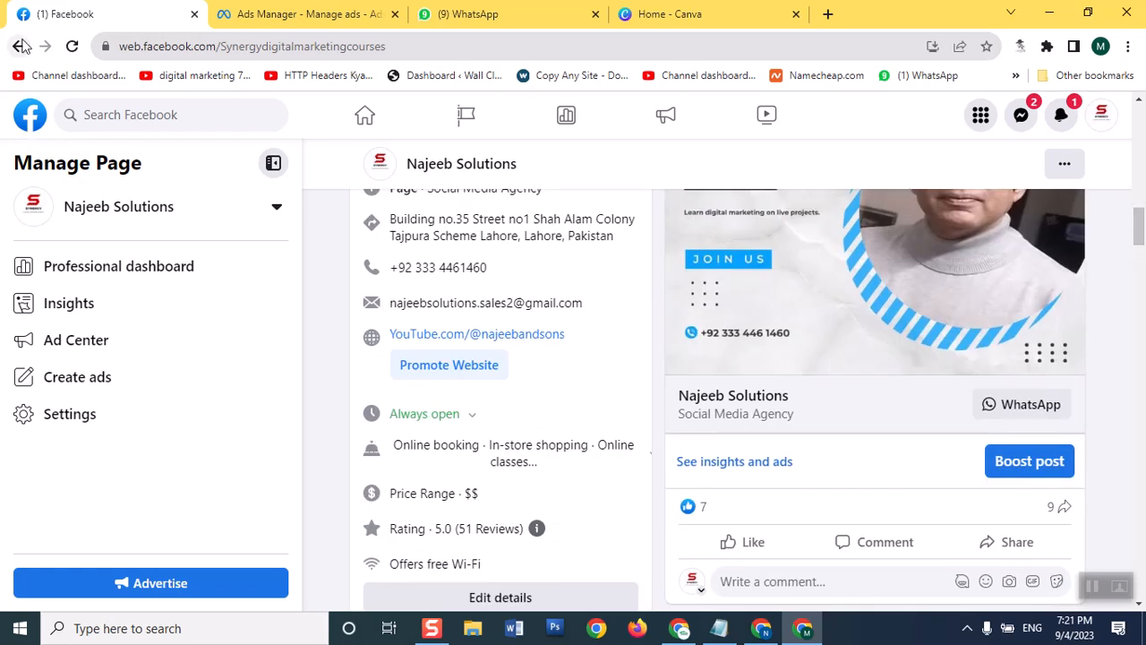
{"action": "right_click", "coordinate": [51, 20]}
{"action": "left_click", "coordinate": [72, 122]}
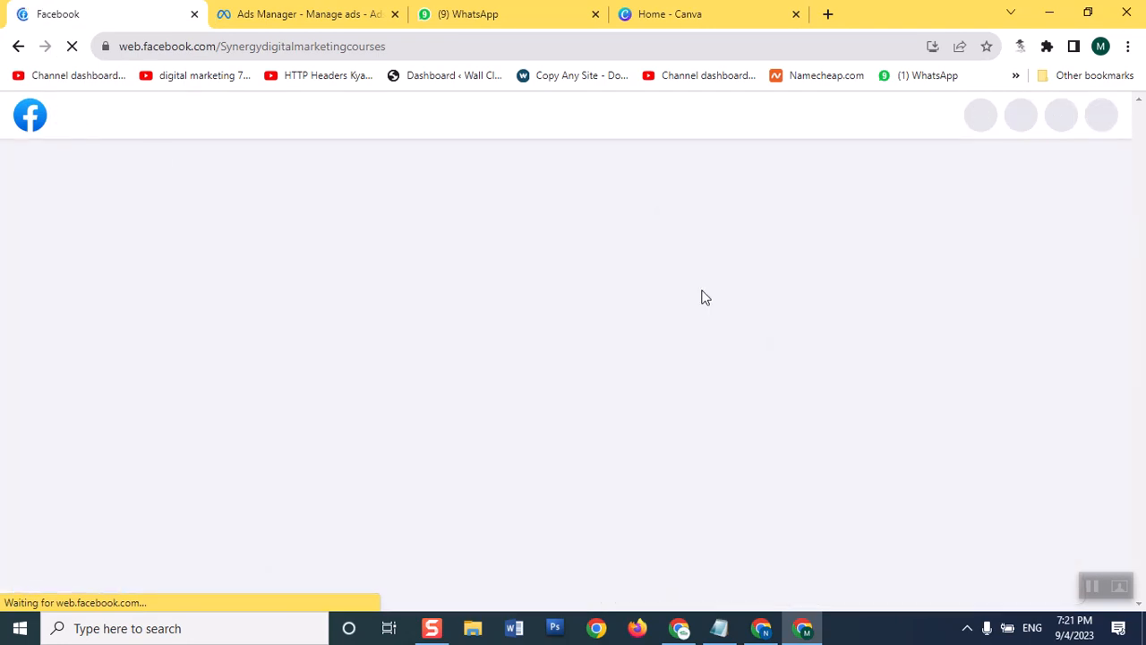
{"action": "scroll", "coordinate": [704, 295], "scroll_direction": "down", "scroll_amount": 2}
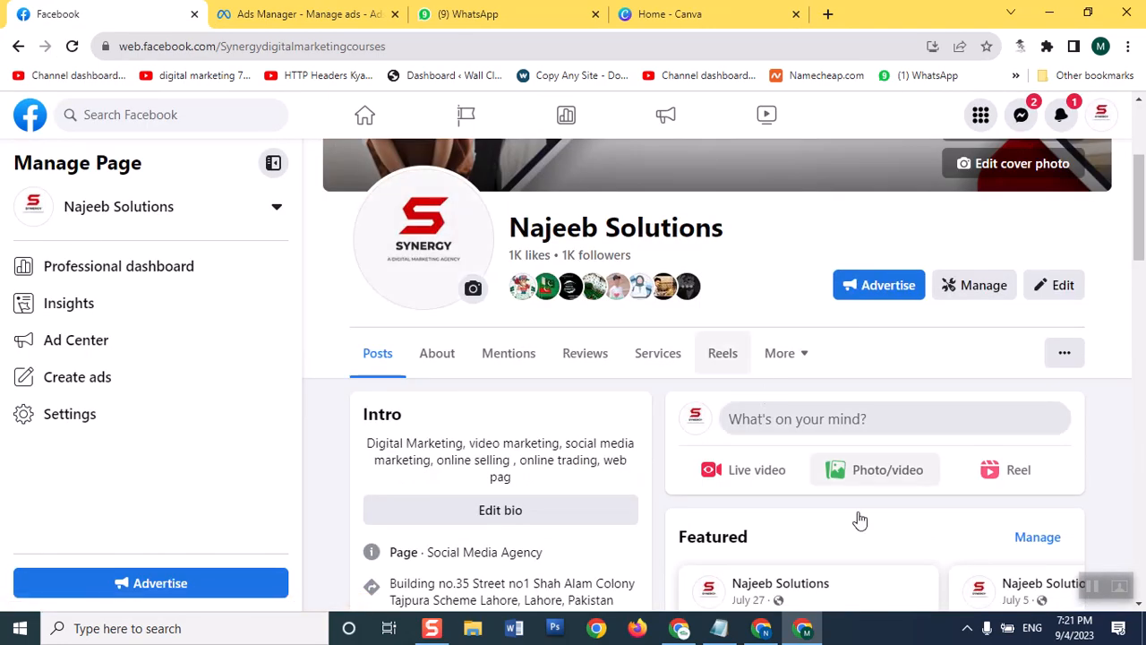
{"action": "left_click_drag", "start_coordinate": [1143, 248], "coordinate": [1131, 370]}
{"action": "scroll", "coordinate": [1131, 370], "scroll_direction": "down", "scroll_amount": 3}
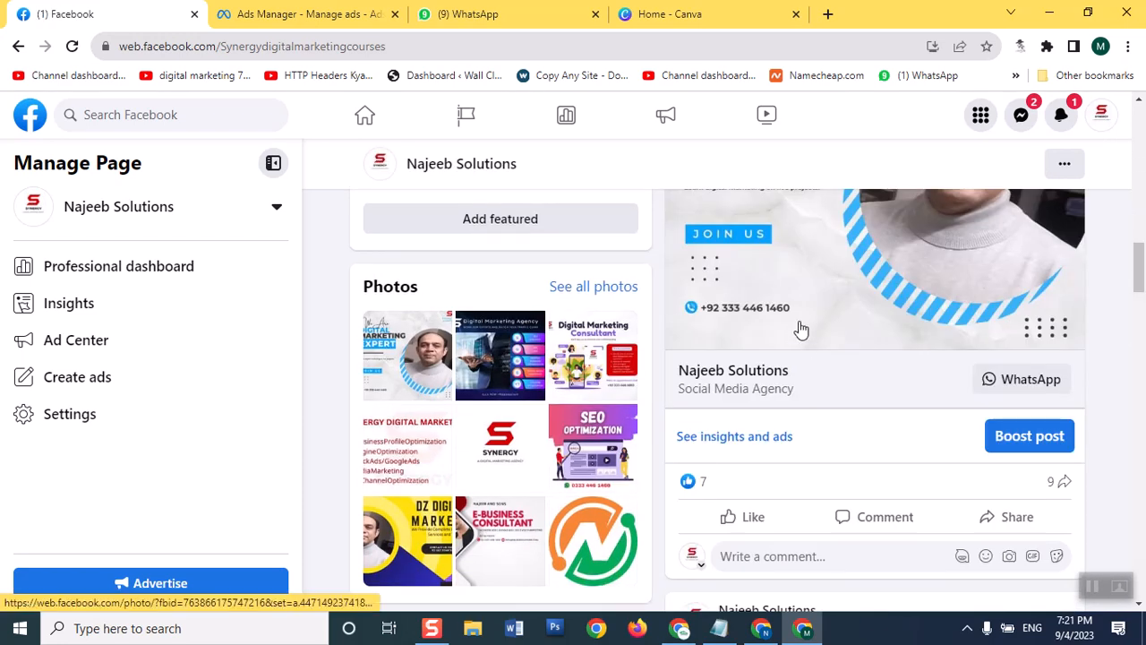
{"action": "scroll", "coordinate": [800, 328], "scroll_direction": "down", "scroll_amount": 5}
{"action": "scroll", "coordinate": [801, 330], "scroll_direction": "up", "scroll_amount": 6}
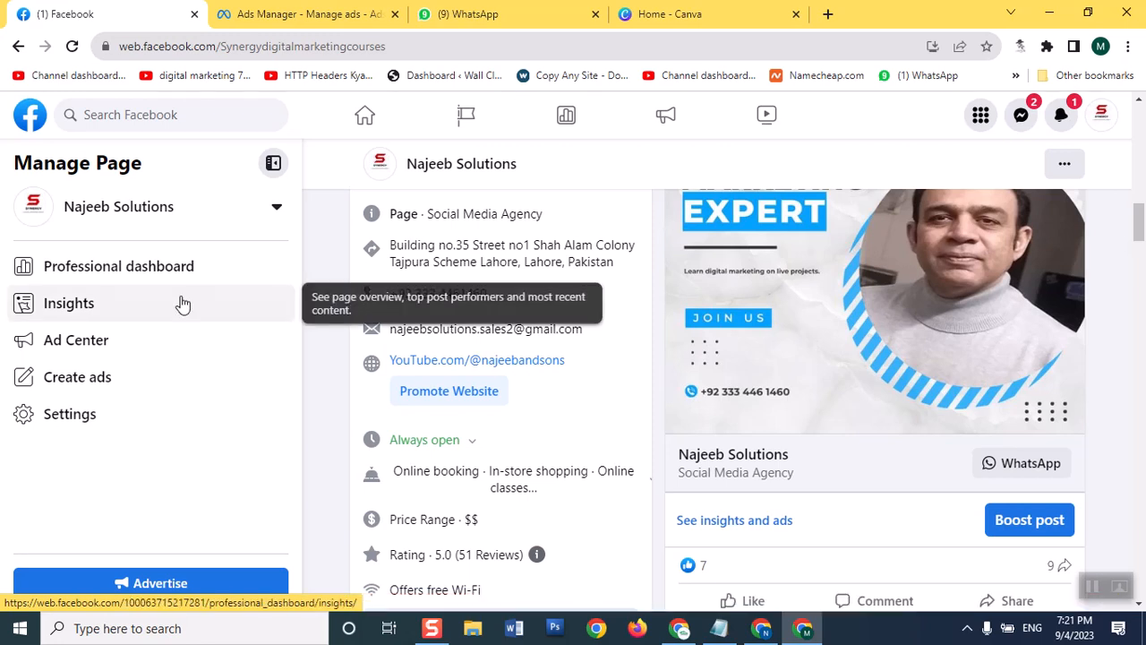
{"action": "scroll", "coordinate": [842, 496], "scroll_direction": "down", "scroll_amount": 4}
{"action": "scroll", "coordinate": [842, 493], "scroll_direction": "down", "scroll_amount": 3}
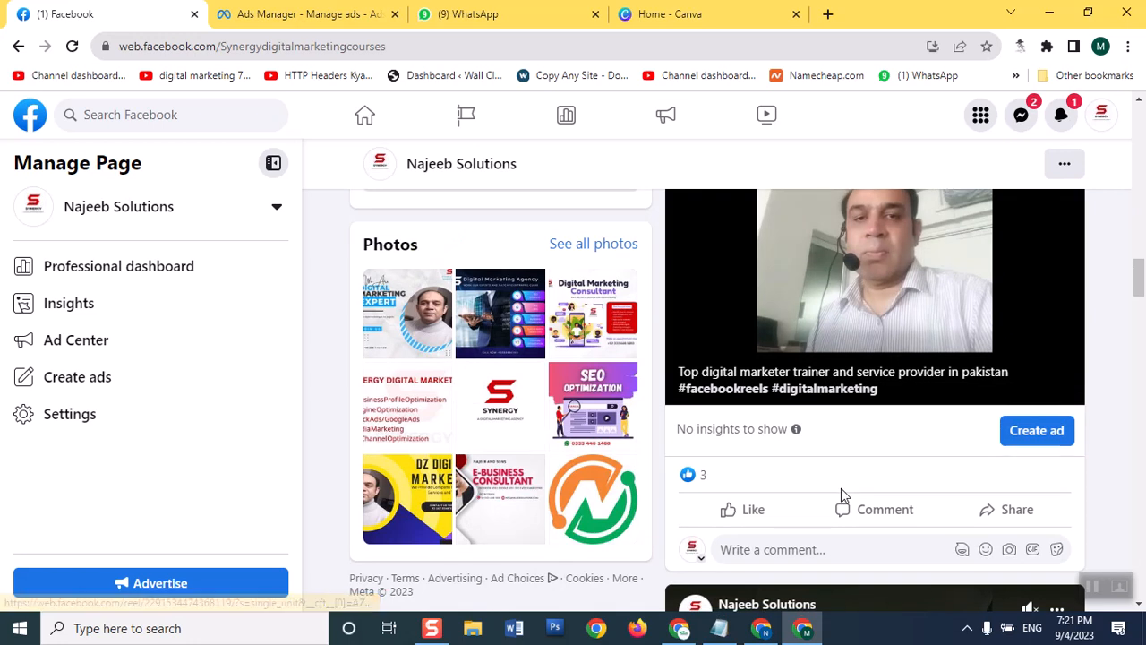
{"action": "scroll", "coordinate": [841, 493], "scroll_direction": "up", "scroll_amount": 6}
{"action": "scroll", "coordinate": [841, 488], "scroll_direction": "up", "scroll_amount": 2}
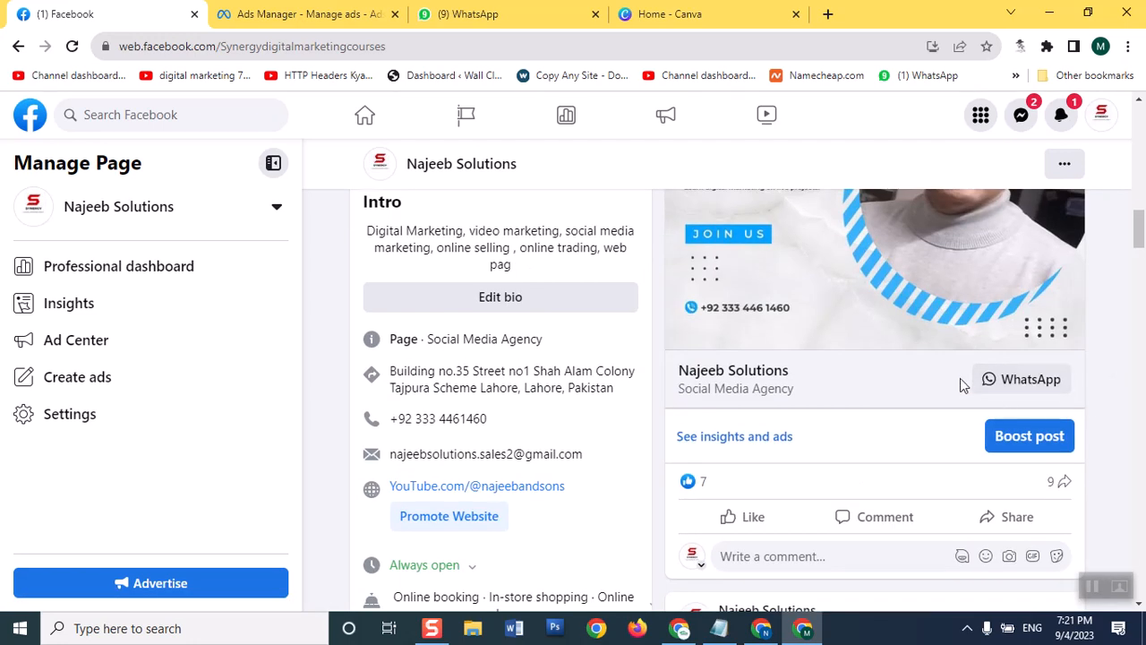
{"action": "scroll", "coordinate": [960, 380], "scroll_direction": "up", "scroll_amount": 10}
{"action": "scroll", "coordinate": [949, 386], "scroll_direction": "up", "scroll_amount": 2}
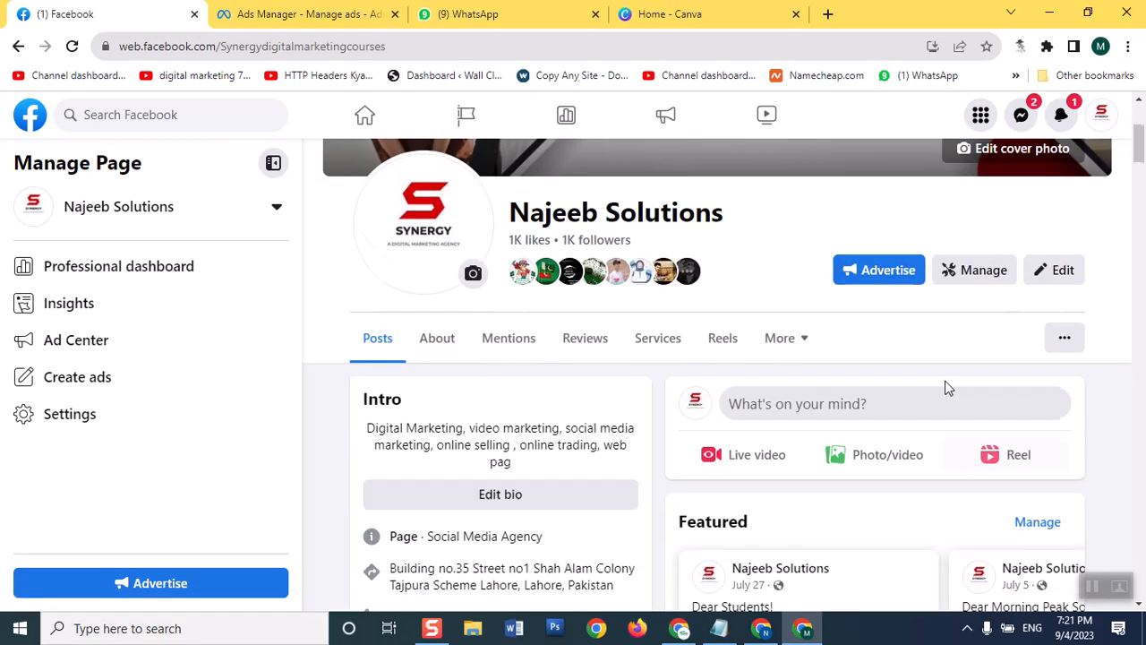
Start a new photo/video post on the page and attach the MP4 video named 1 from the Downloads folder.
{"action": "left_click", "coordinate": [861, 460]}
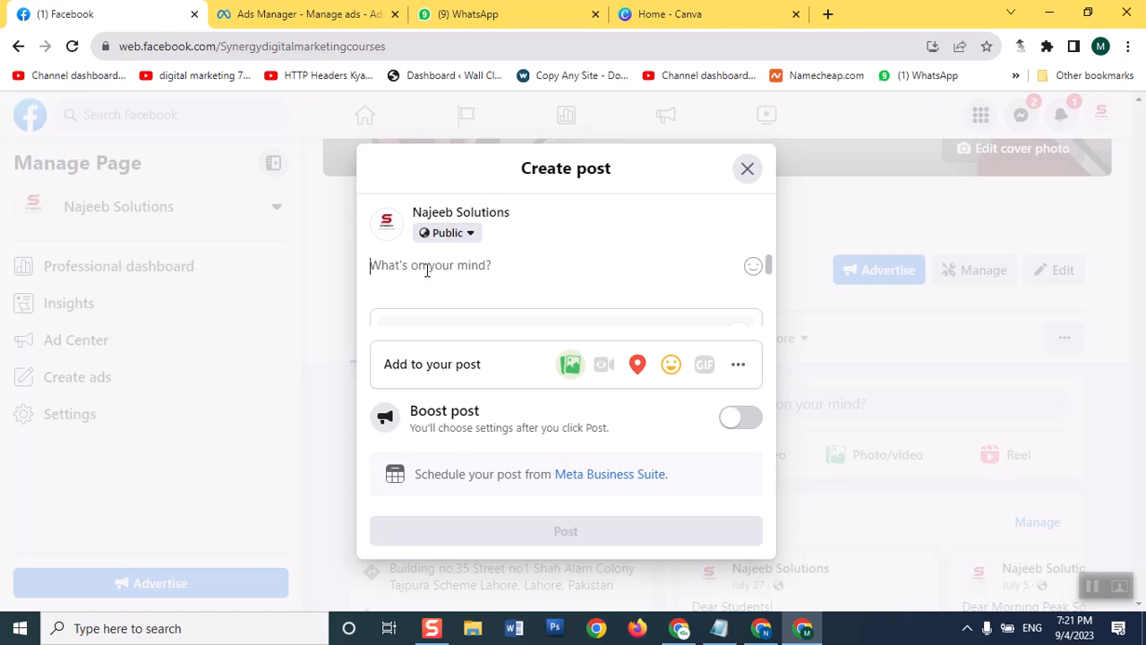
{"action": "left_click", "coordinate": [562, 300]}
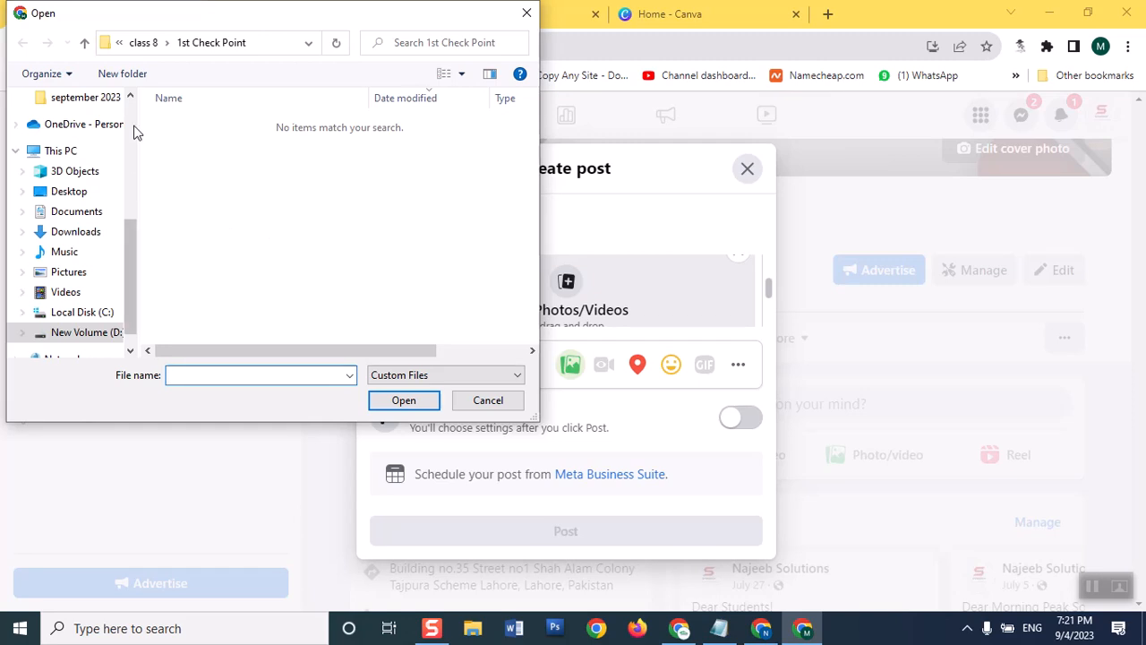
{"action": "scroll", "coordinate": [131, 152], "scroll_direction": "up", "scroll_amount": 10}
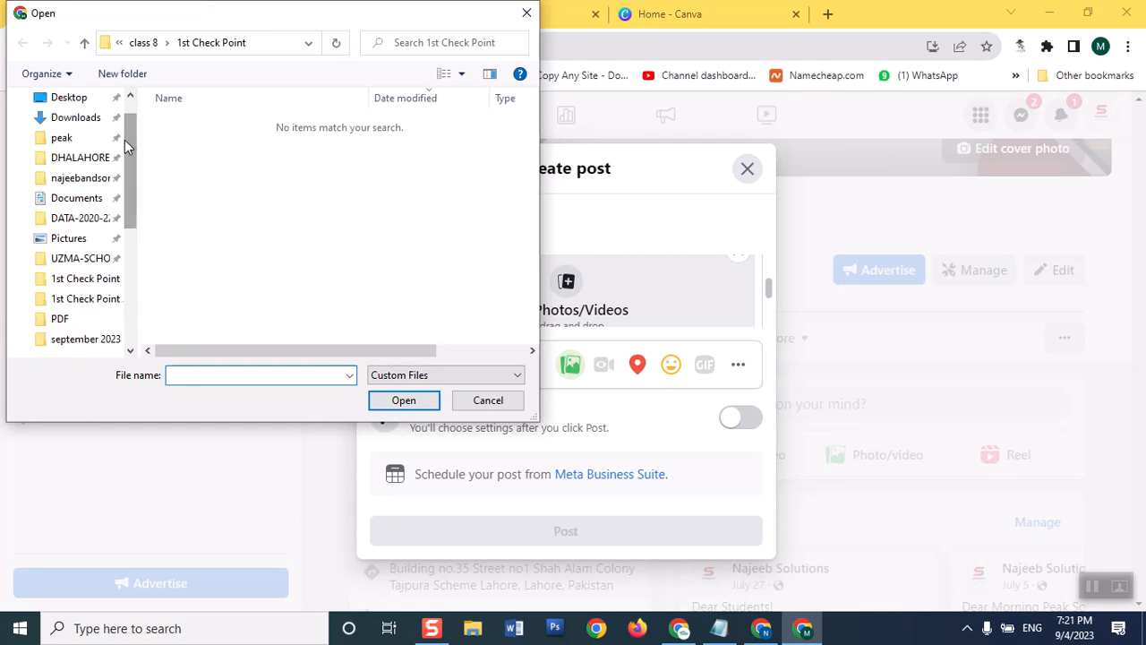
{"action": "left_click", "coordinate": [71, 170]}
{"action": "left_click", "coordinate": [76, 151]}
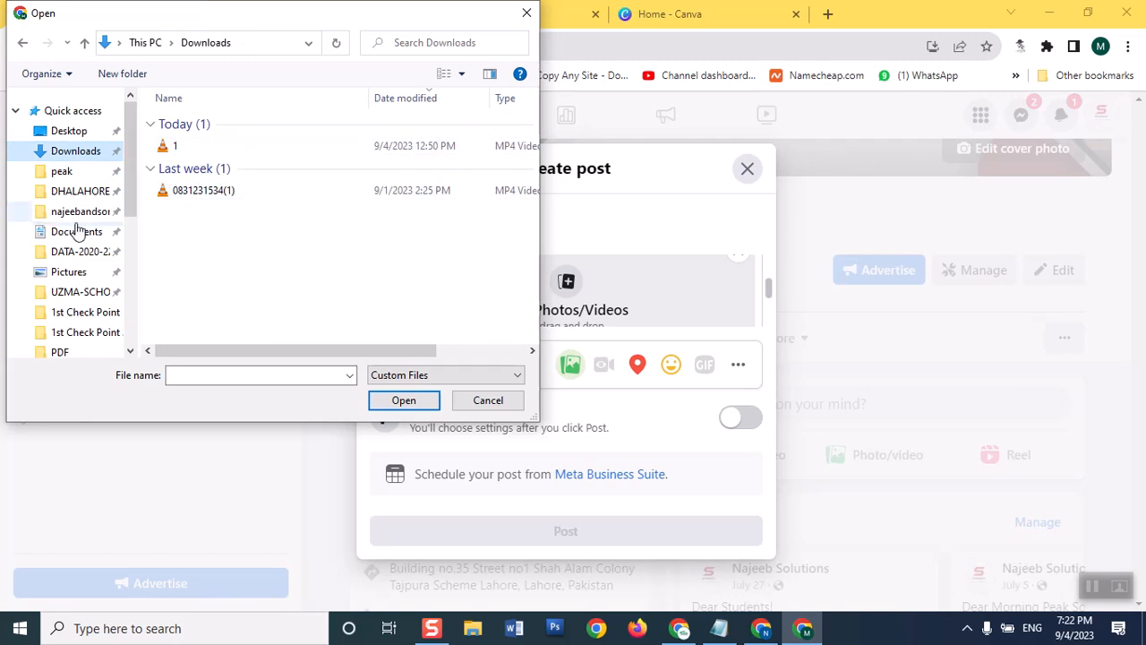
{"action": "double_click", "coordinate": [168, 149]}
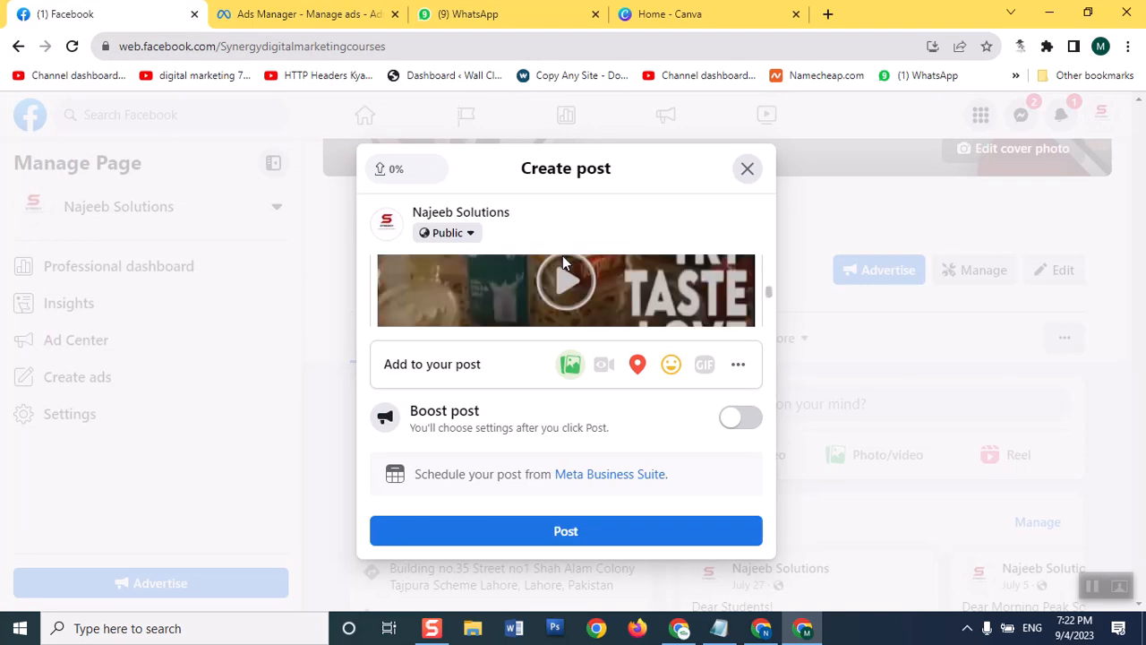
Publish the uploaded video as a reel without a description, dismiss the notification and check the page's posts.
{"action": "left_click", "coordinate": [576, 542]}
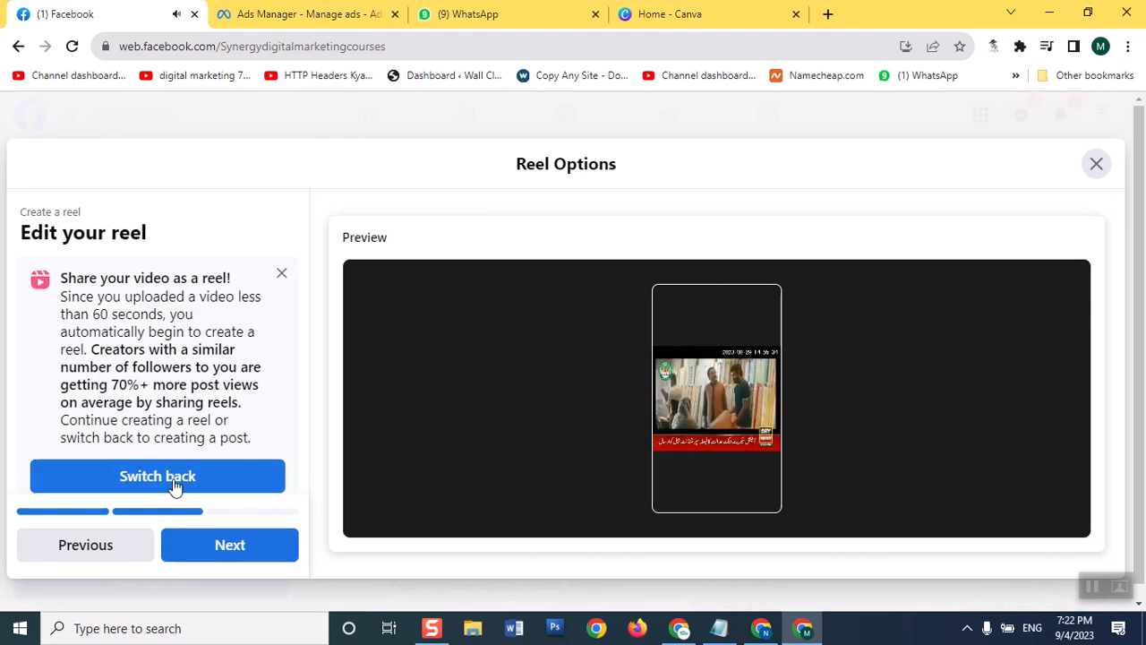
{"action": "left_click", "coordinate": [225, 544]}
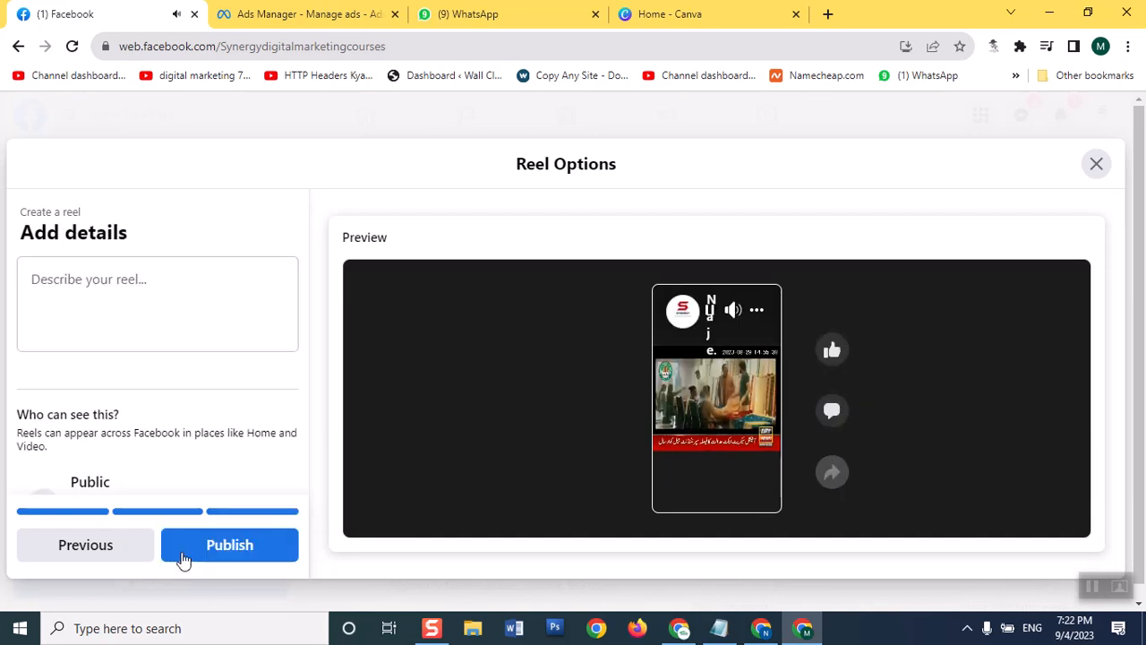
{"action": "left_click", "coordinate": [241, 557]}
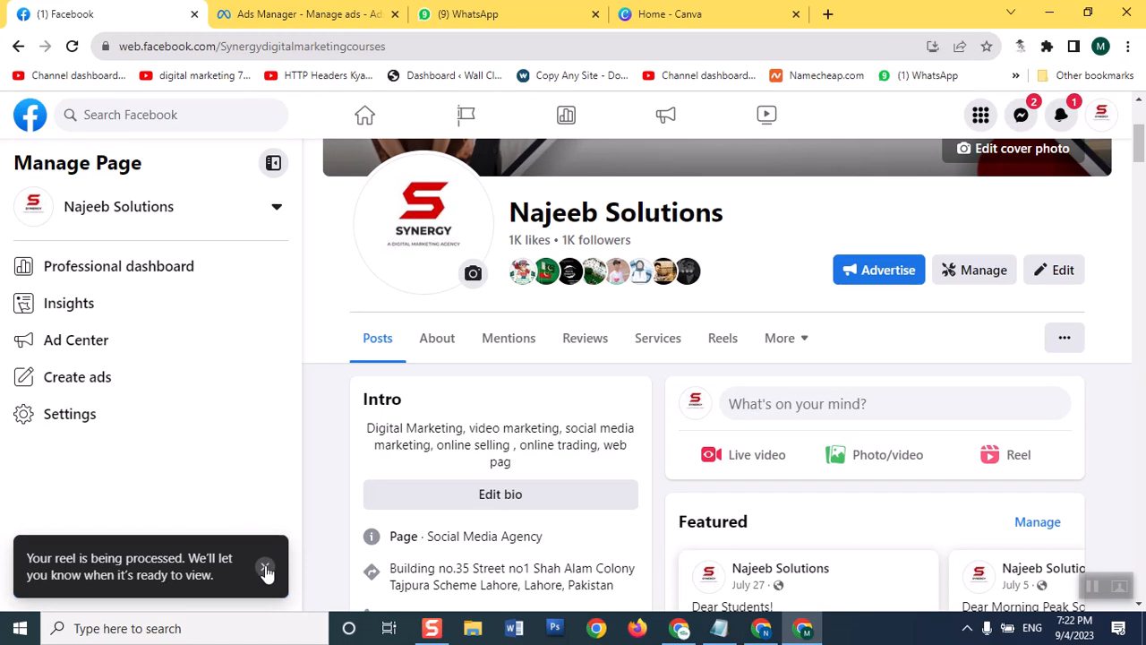
{"action": "left_click", "coordinate": [266, 570]}
{"action": "scroll", "coordinate": [839, 417], "scroll_direction": "down", "scroll_amount": 8}
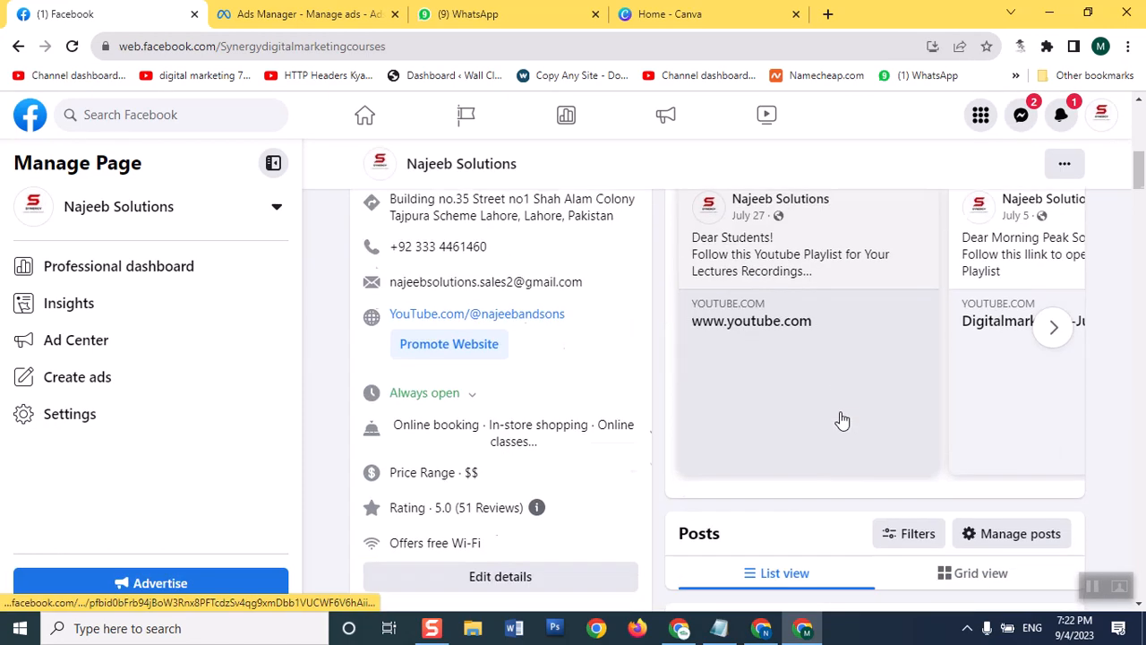
{"action": "scroll", "coordinate": [842, 418], "scroll_direction": "down", "scroll_amount": 6}
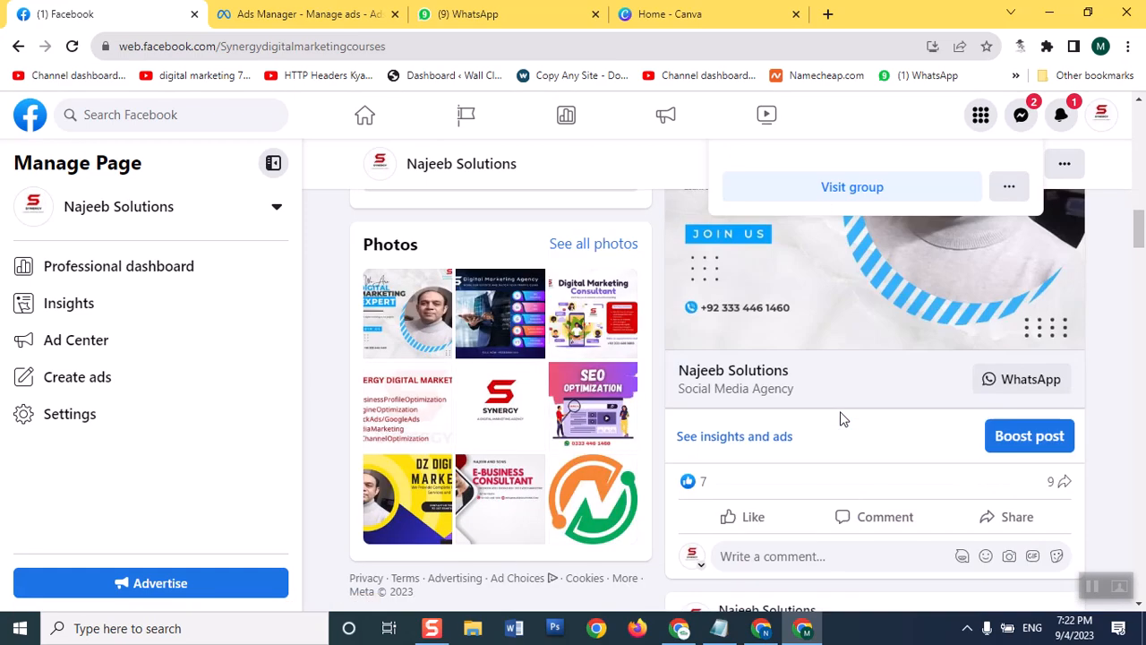
Switch to the Ads Manager browser tab and discard all unpublished drafts of the Najeeb and Sons ad account.
{"action": "left_click", "coordinate": [266, 9]}
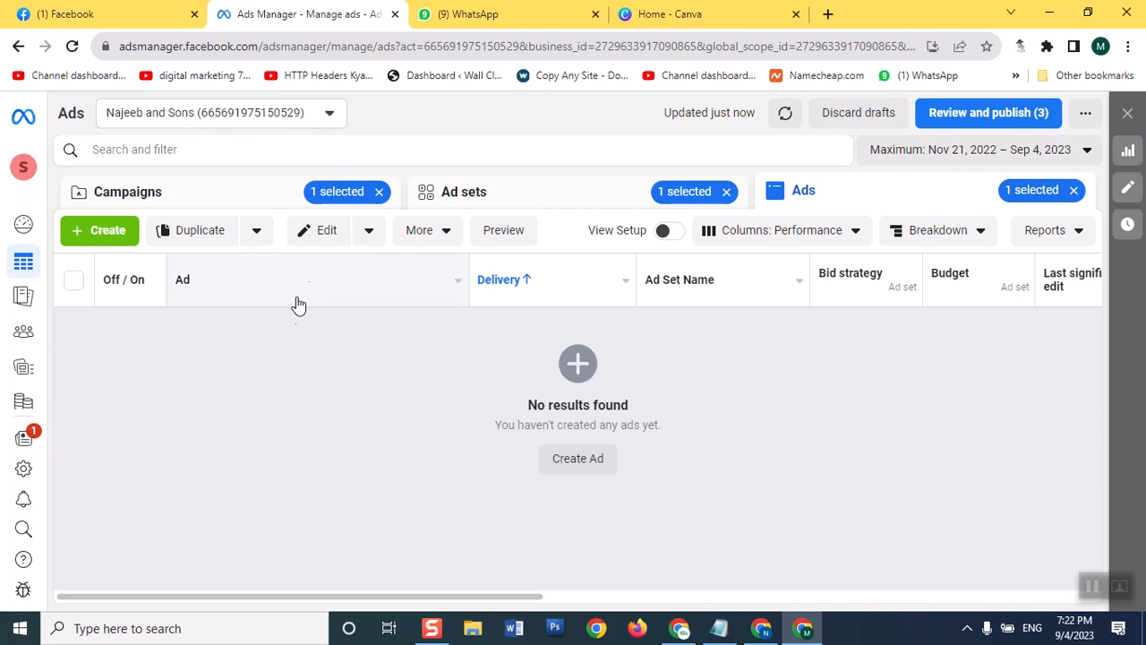
{"action": "left_click", "coordinate": [835, 118]}
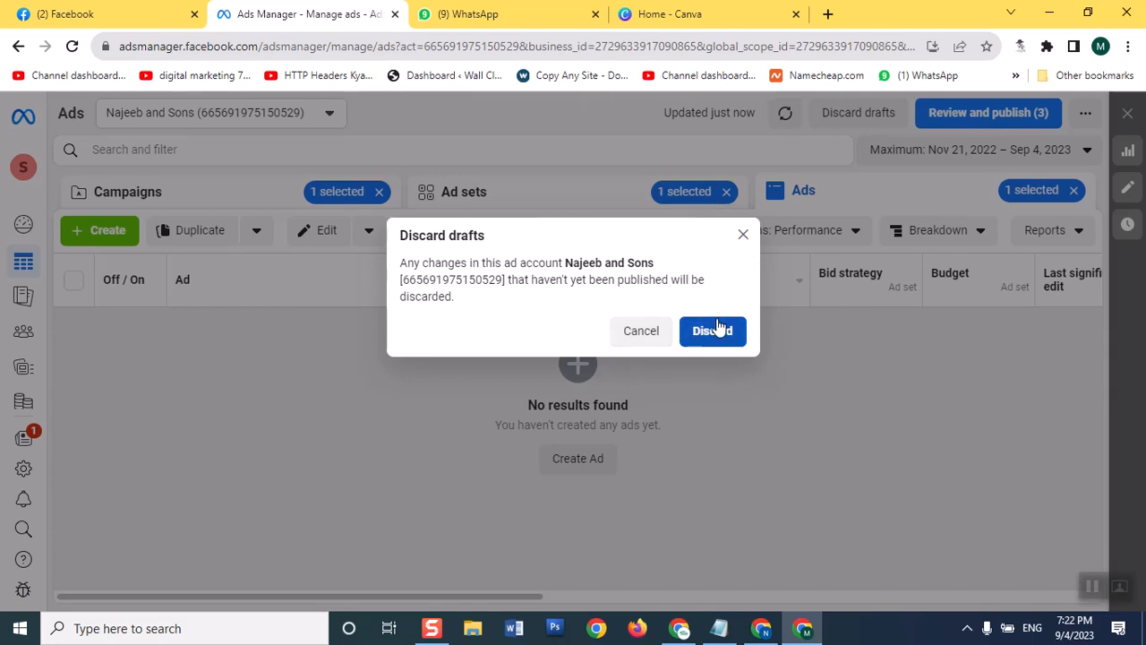
{"action": "left_click", "coordinate": [715, 331]}
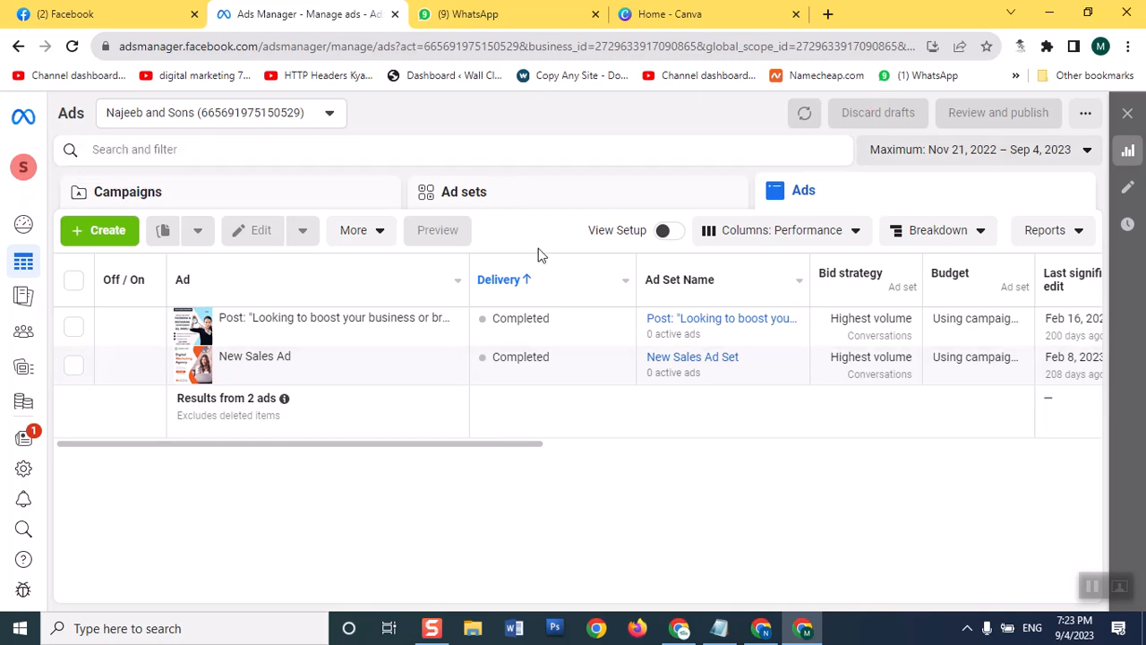
Create a new campaign with the Engagement objective.
{"action": "left_click", "coordinate": [92, 232]}
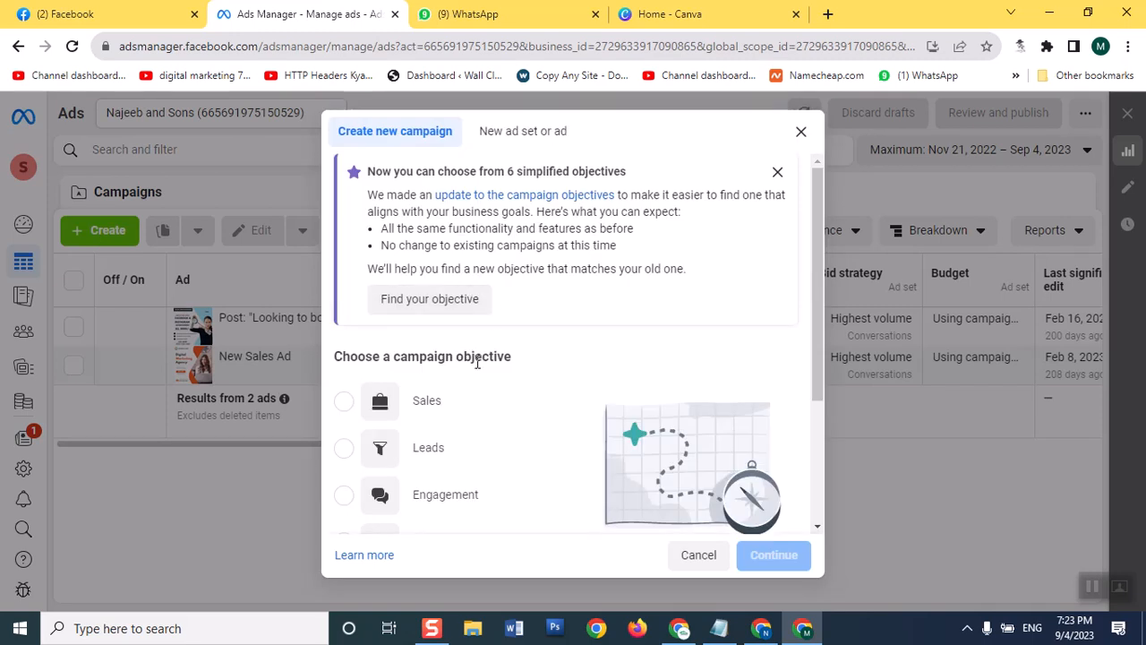
{"action": "left_click", "coordinate": [344, 495]}
{"action": "scroll", "coordinate": [803, 522], "scroll_direction": "down", "scroll_amount": 3}
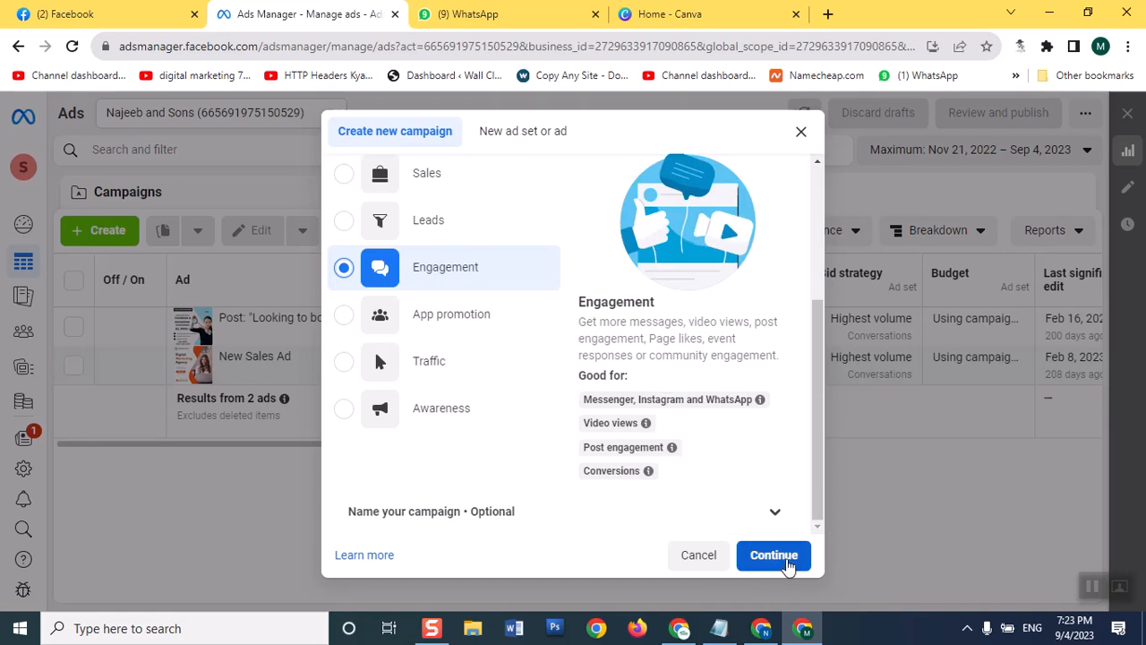
{"action": "left_click", "coordinate": [786, 560]}
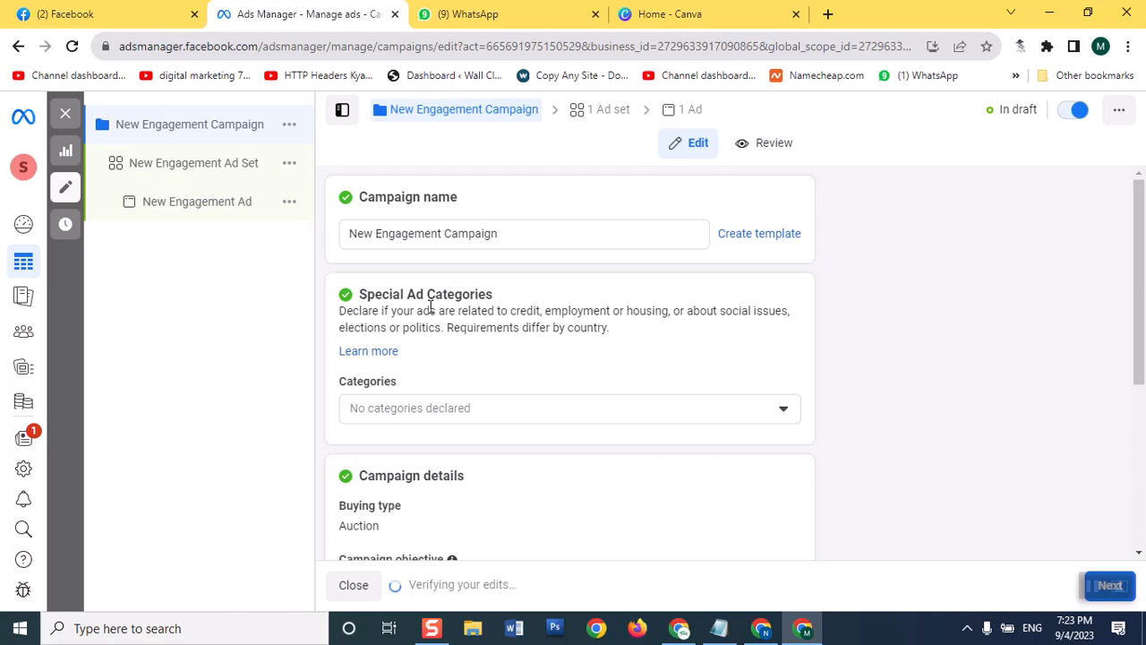
Rename the campaign as digital marketing September 23.
{"action": "left_click", "coordinate": [526, 233]}
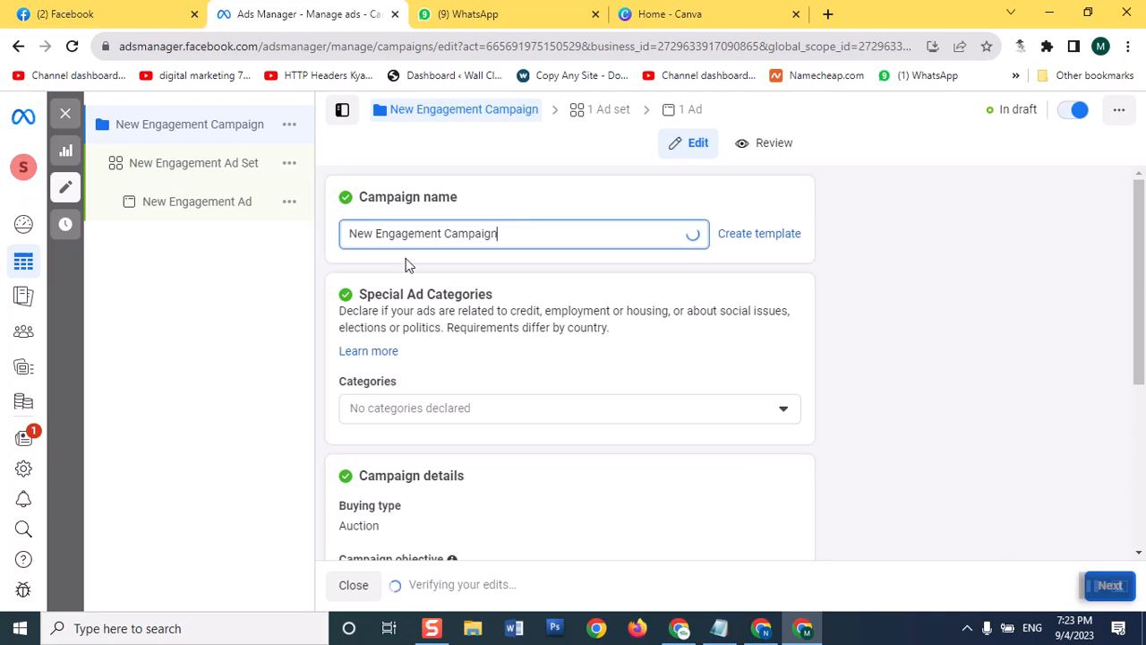
{"action": "key", "text": "ctrl+a"}
{"action": "type", "text": "dig"}
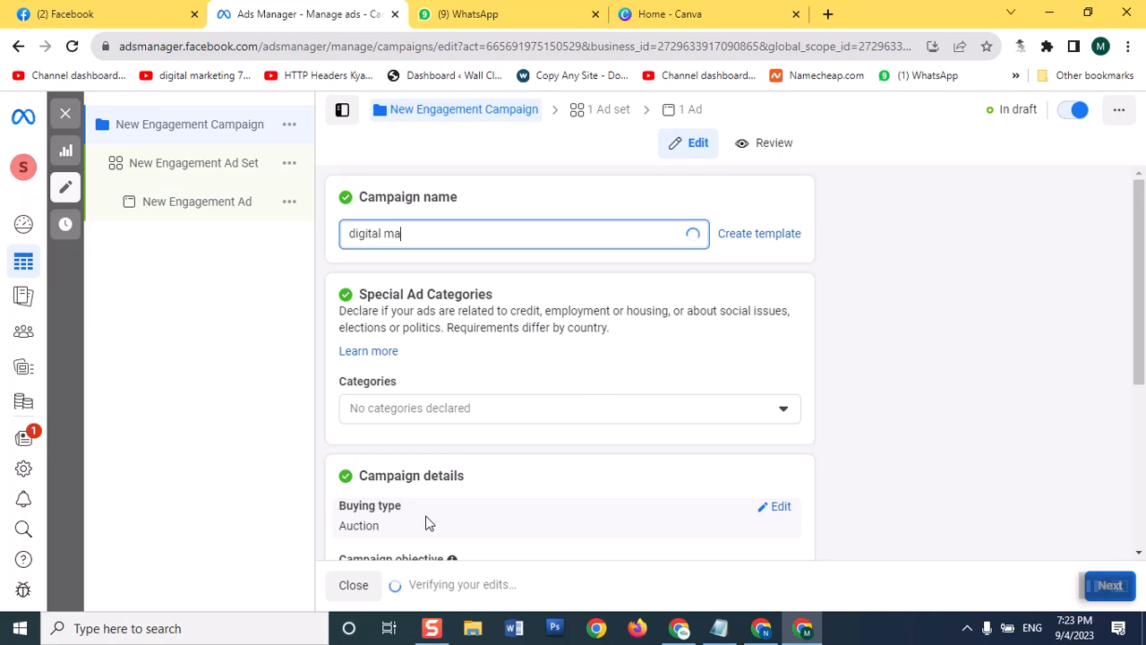
{"action": "type", "text": "ital marketing September 23"}
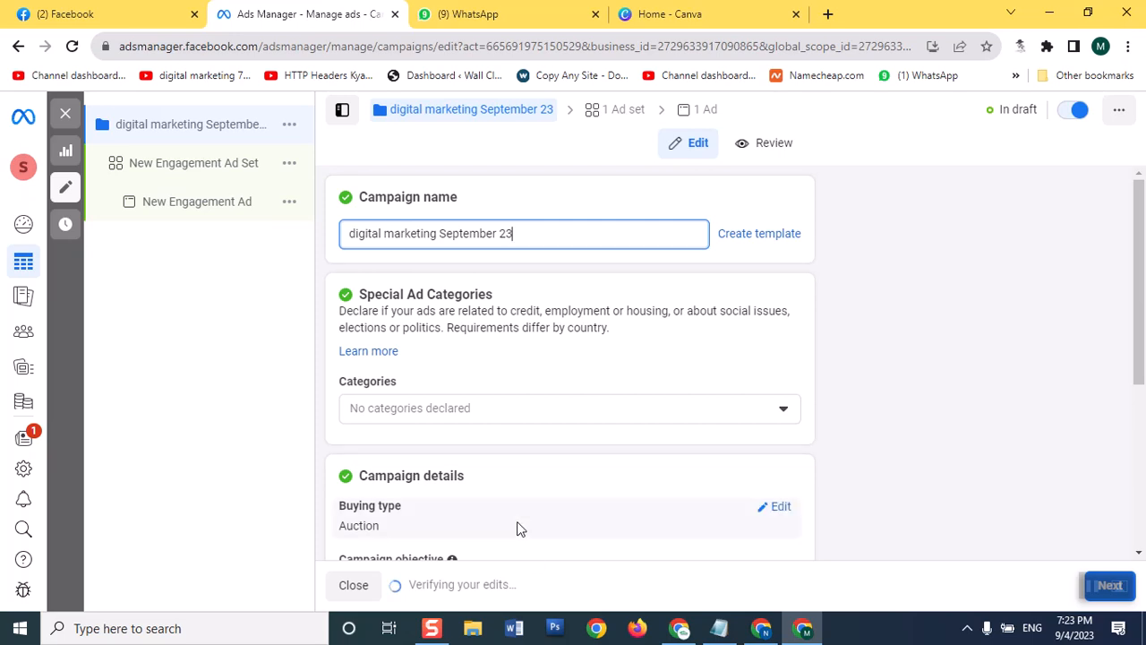
Review the special ad categories and campaign details, expanding the additional options to check the campaign spending limit.
{"action": "scroll", "coordinate": [529, 452], "scroll_direction": "down", "scroll_amount": 1}
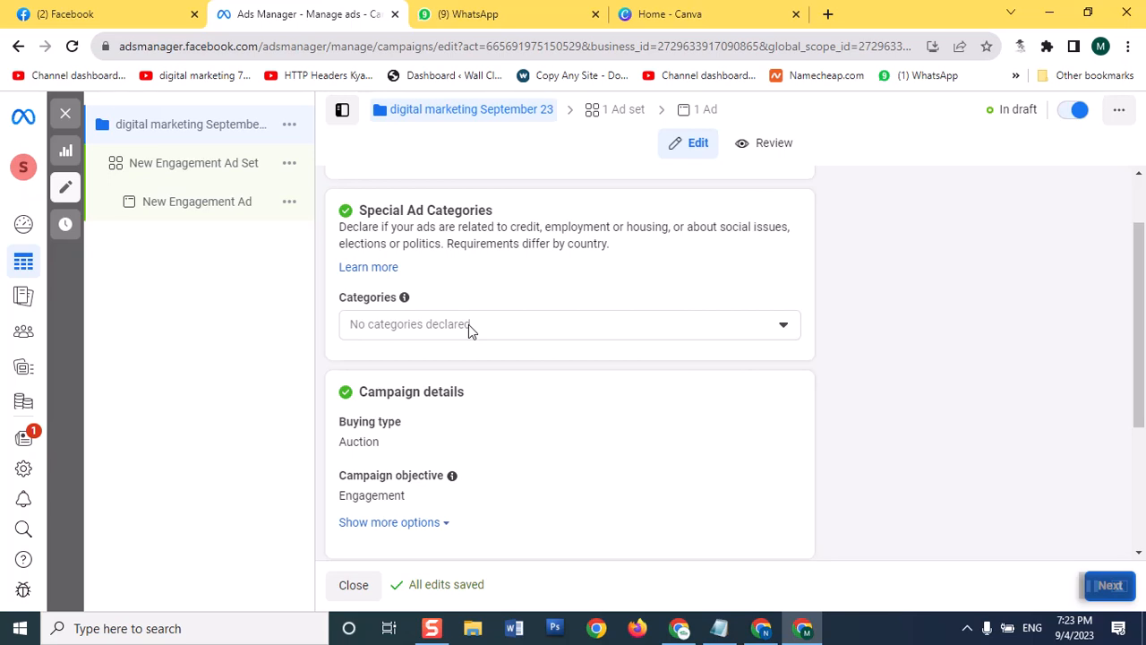
{"action": "scroll", "coordinate": [471, 349], "scroll_direction": "down", "scroll_amount": 1}
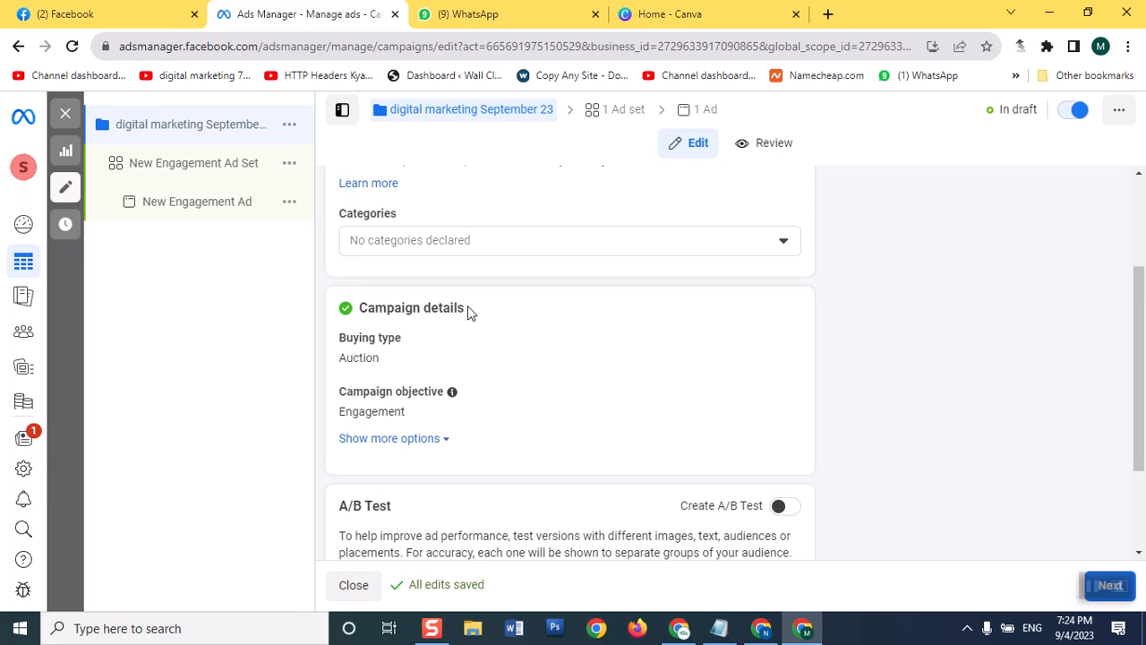
{"action": "scroll", "coordinate": [468, 312], "scroll_direction": "down", "scroll_amount": 1}
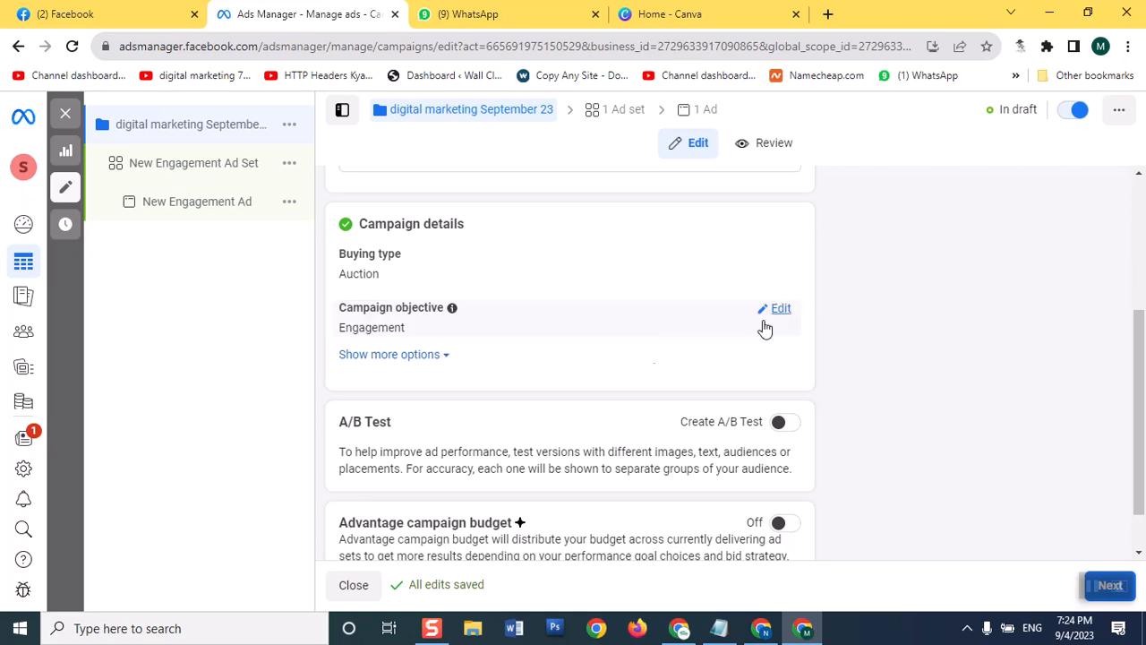
{"action": "left_click", "coordinate": [393, 356]}
{"action": "scroll", "coordinate": [435, 365], "scroll_direction": "down", "scroll_amount": 1}
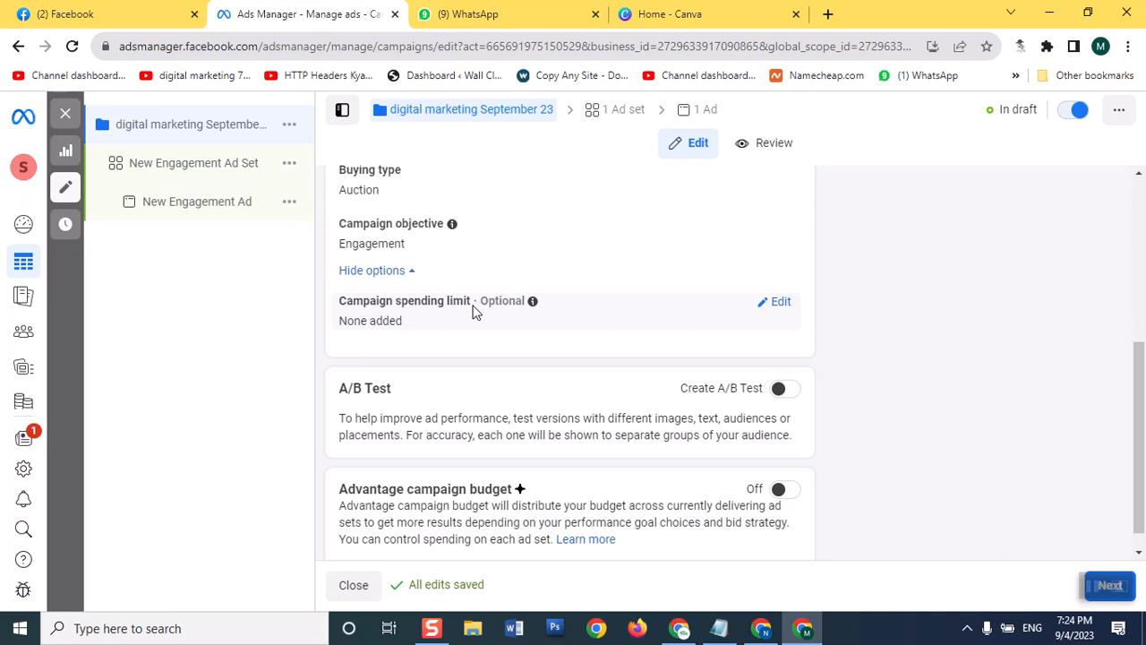
Turn on Advantage campaign budget and set a Daily Budget of Rs400.
{"action": "scroll", "coordinate": [476, 309], "scroll_direction": "down", "scroll_amount": 1}
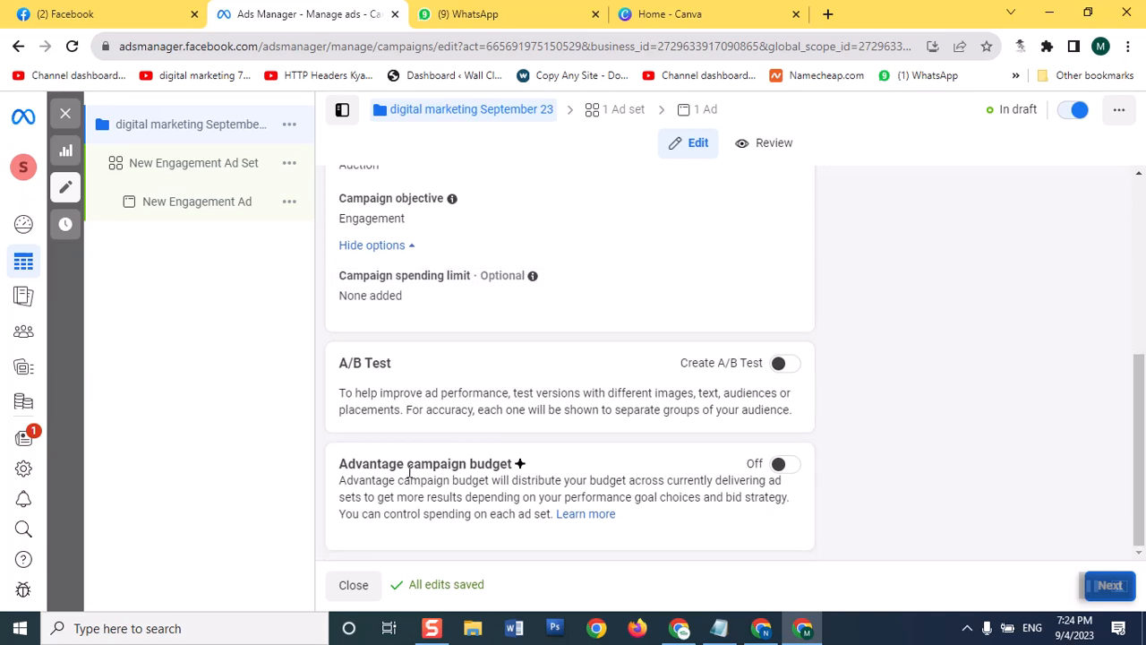
{"action": "left_click", "coordinate": [788, 465]}
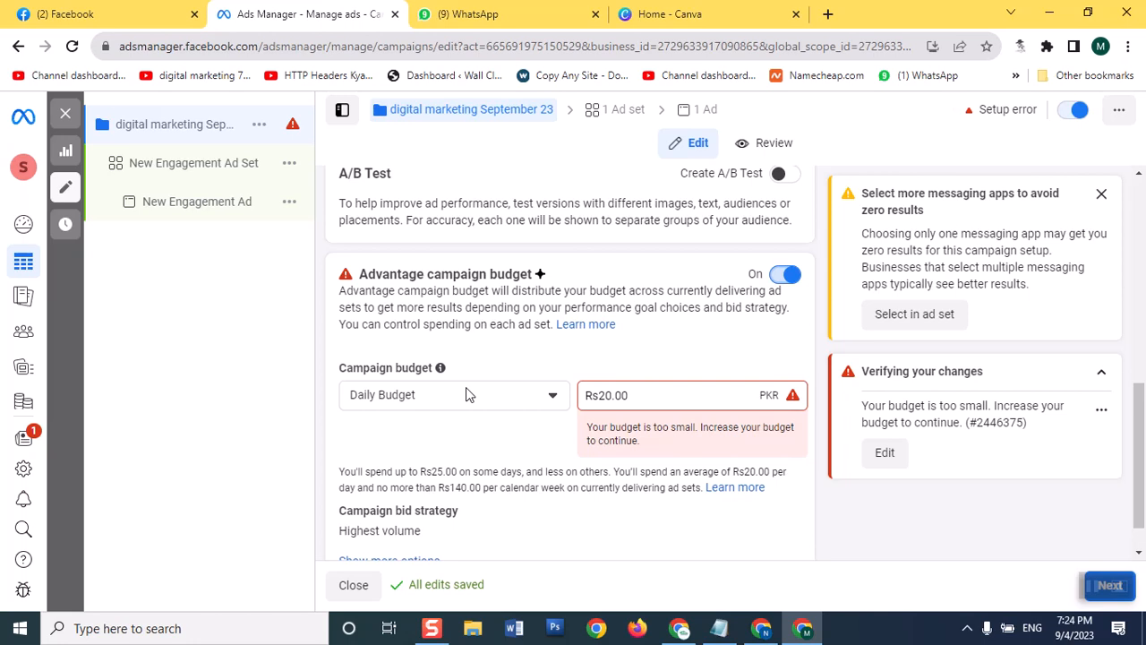
{"action": "left_click", "coordinate": [493, 400]}
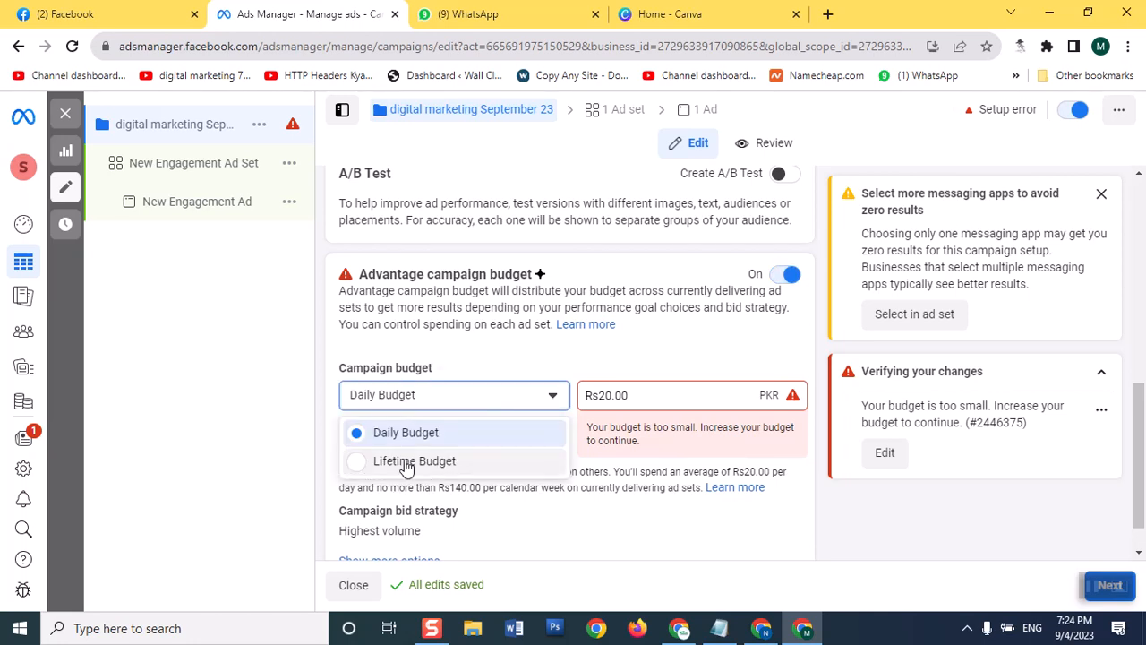
{"action": "left_click", "coordinate": [397, 434]}
{"action": "left_click", "coordinate": [647, 396]}
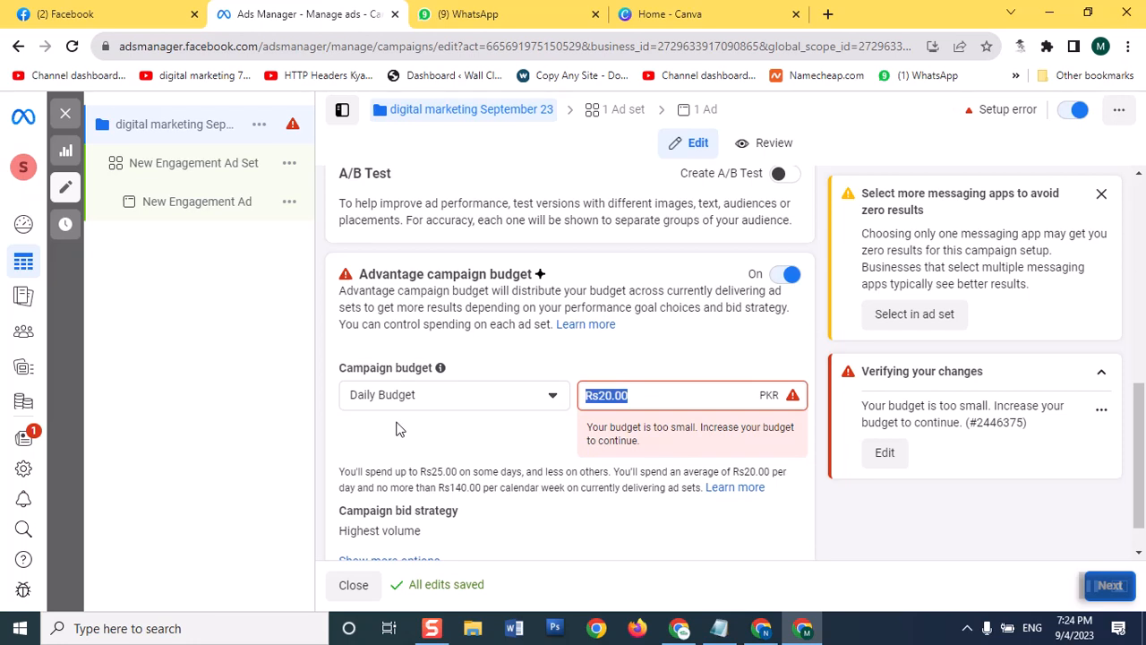
{"action": "type", "text": "400"}
{"action": "left_click", "coordinate": [400, 430]}
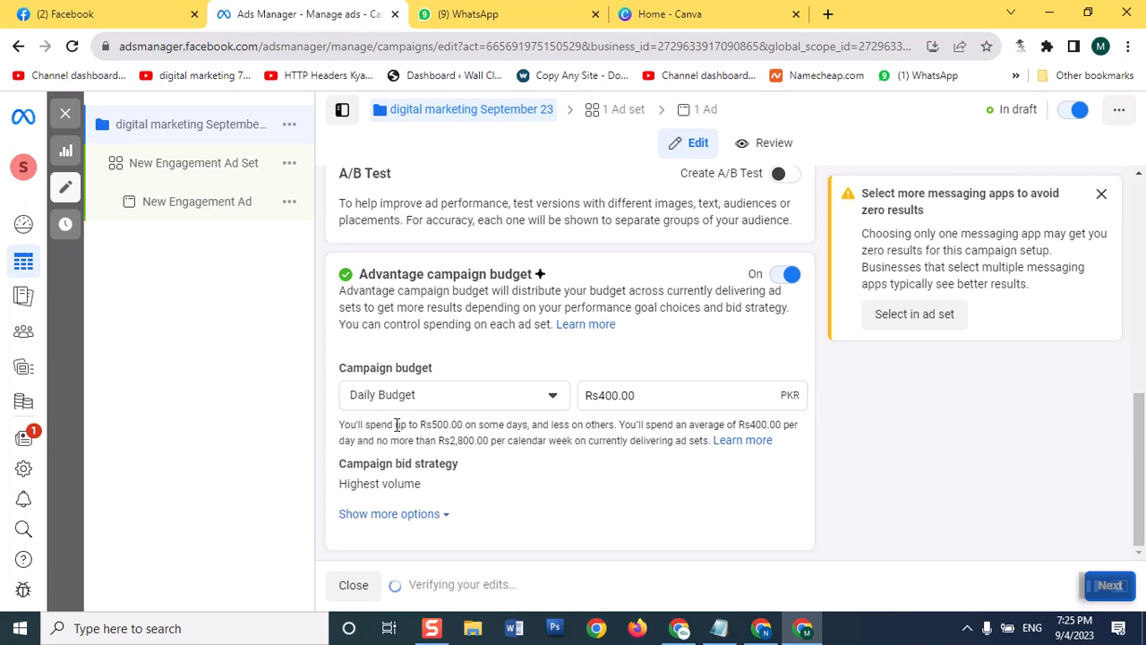
Check the campaign budget types, keeping Daily Budget, and expand the additional budget options to examine ad scheduling.
{"action": "left_click", "coordinate": [379, 394]}
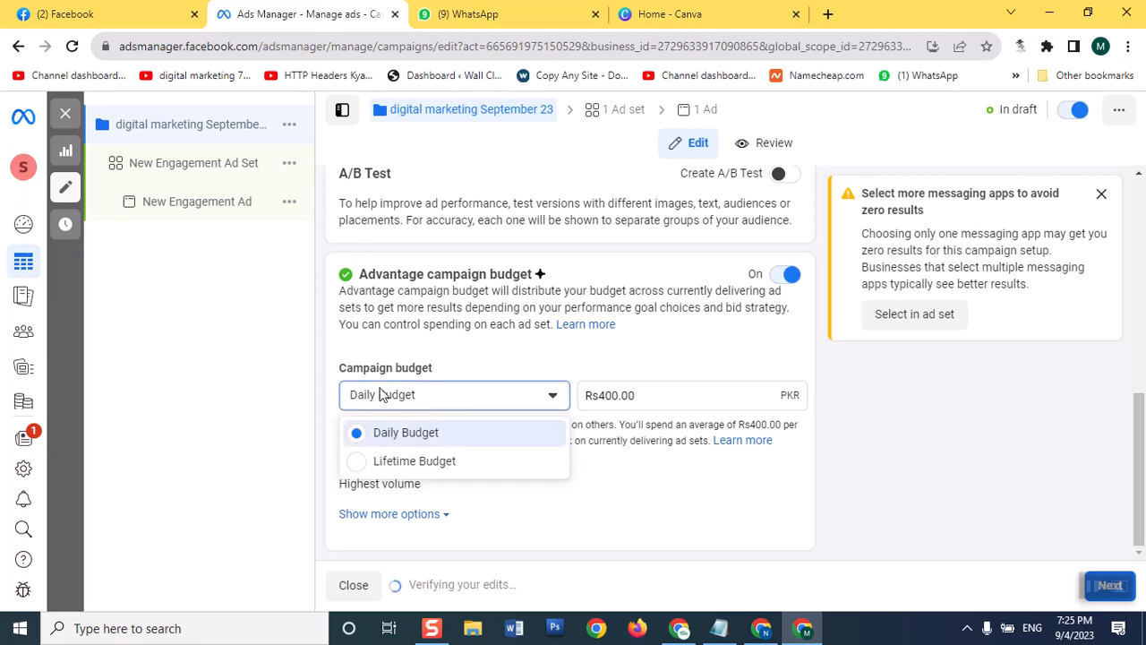
{"action": "left_click", "coordinate": [394, 433]}
{"action": "left_click", "coordinate": [405, 518]}
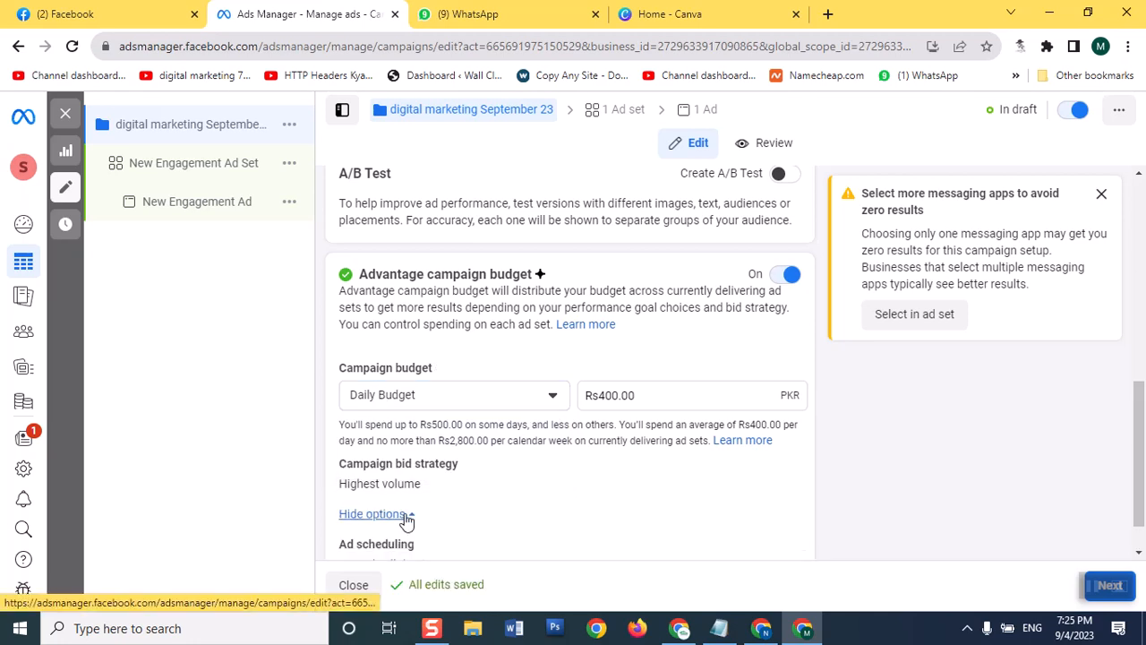
{"action": "scroll", "coordinate": [418, 510], "scroll_direction": "down", "scroll_amount": 1}
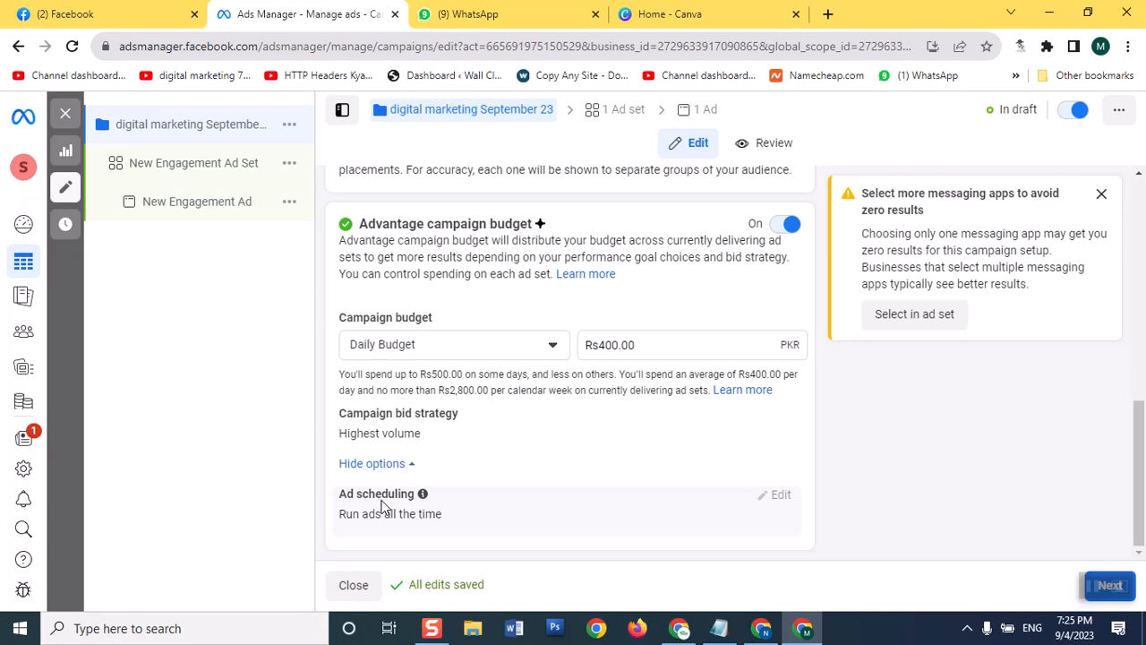
{"action": "left_click", "coordinate": [389, 465]}
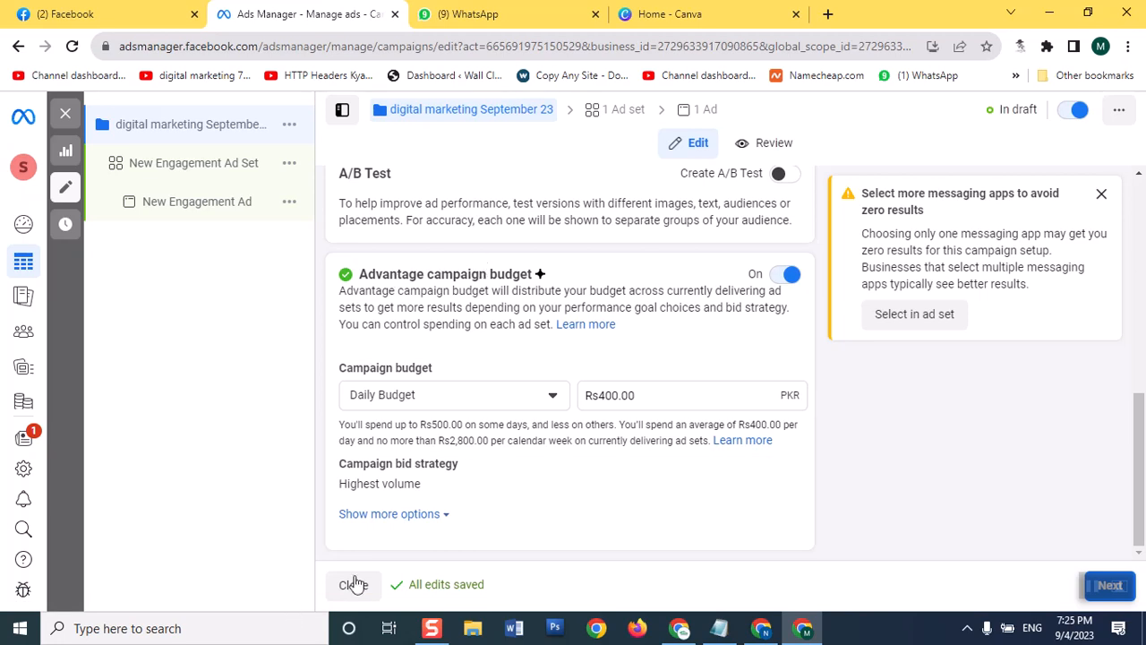
{"action": "left_click", "coordinate": [428, 516]}
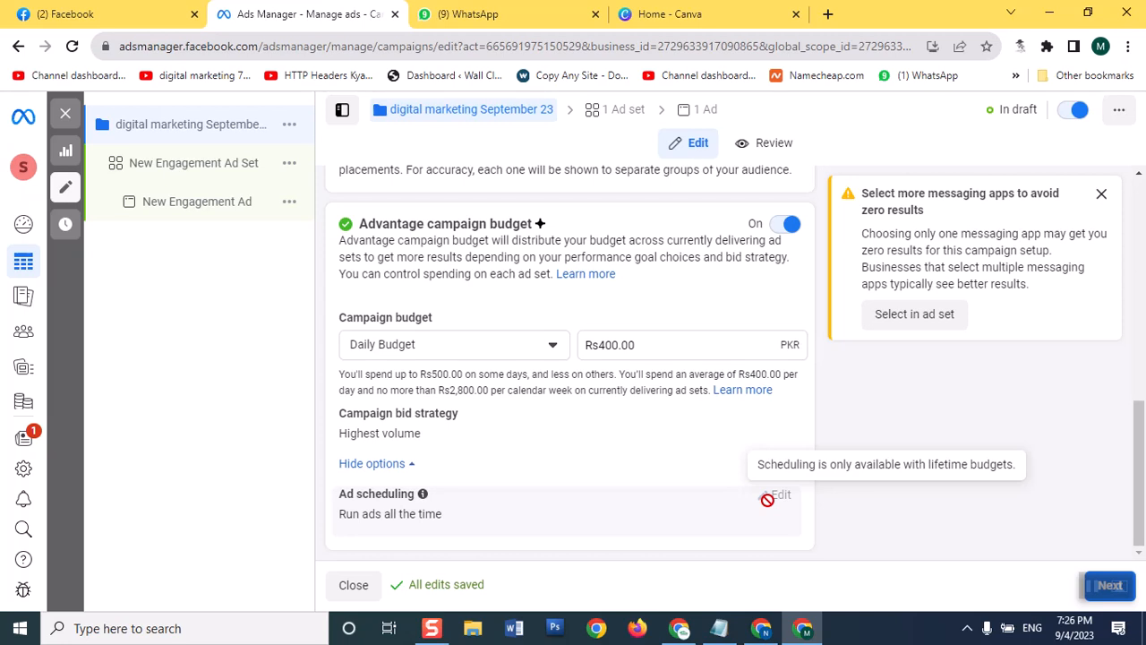
Switch the campaign budget to Lifetime Budget and set it to Rs2,400.
{"action": "left_click", "coordinate": [506, 358]}
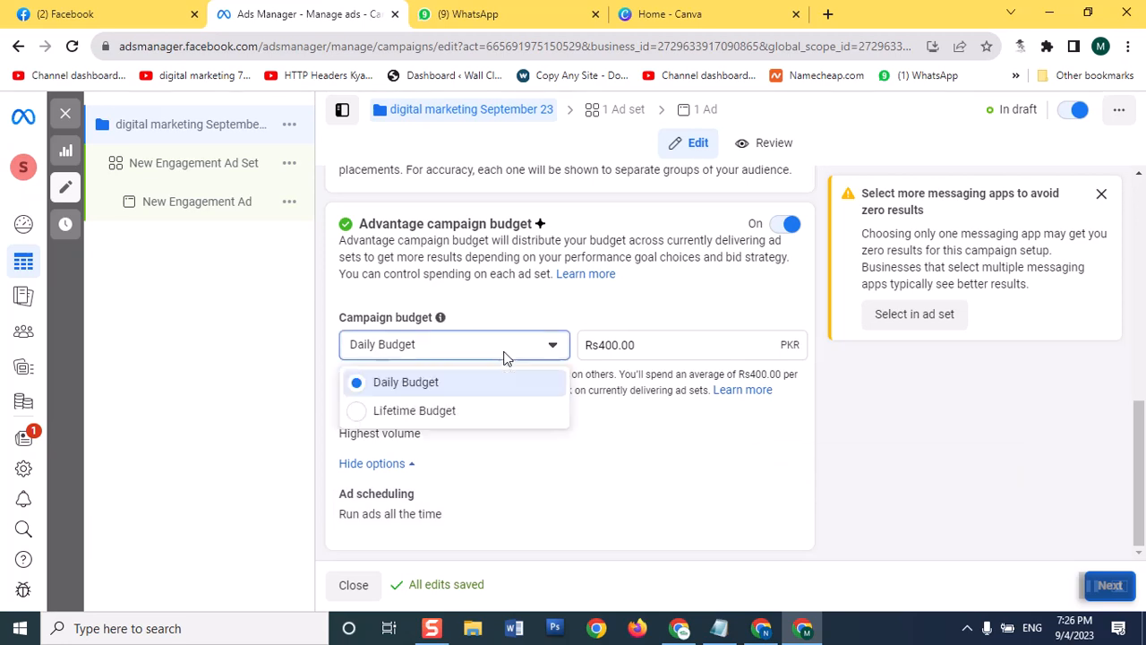
{"action": "left_click", "coordinate": [402, 414]}
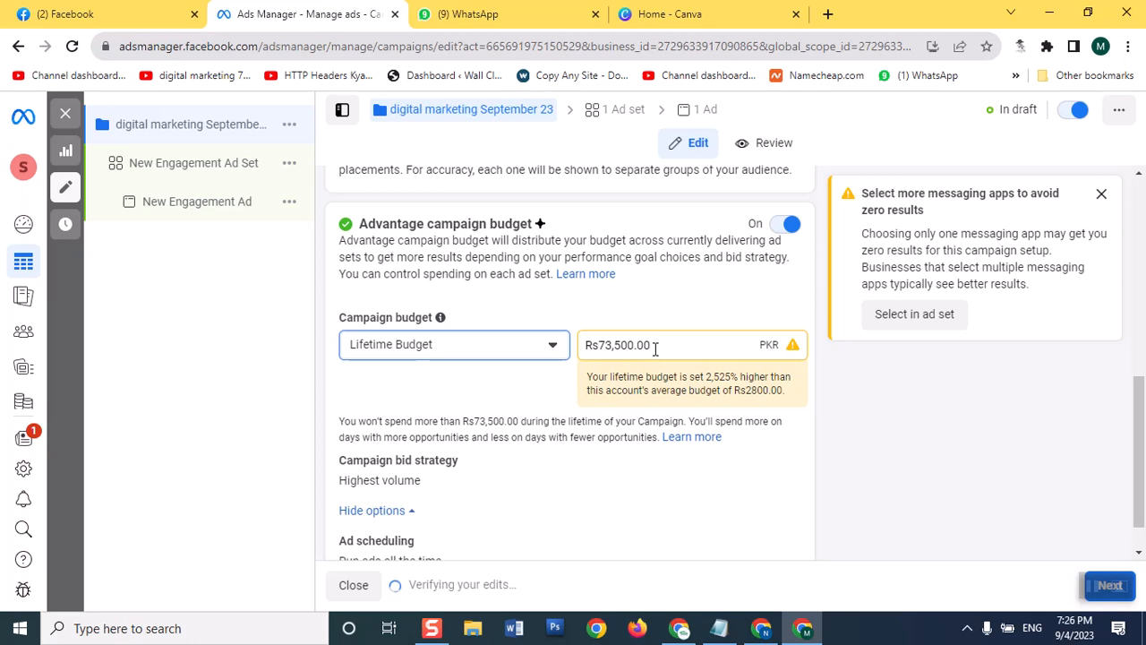
{"action": "left_click_drag", "start_coordinate": [655, 349], "coordinate": [483, 357]}
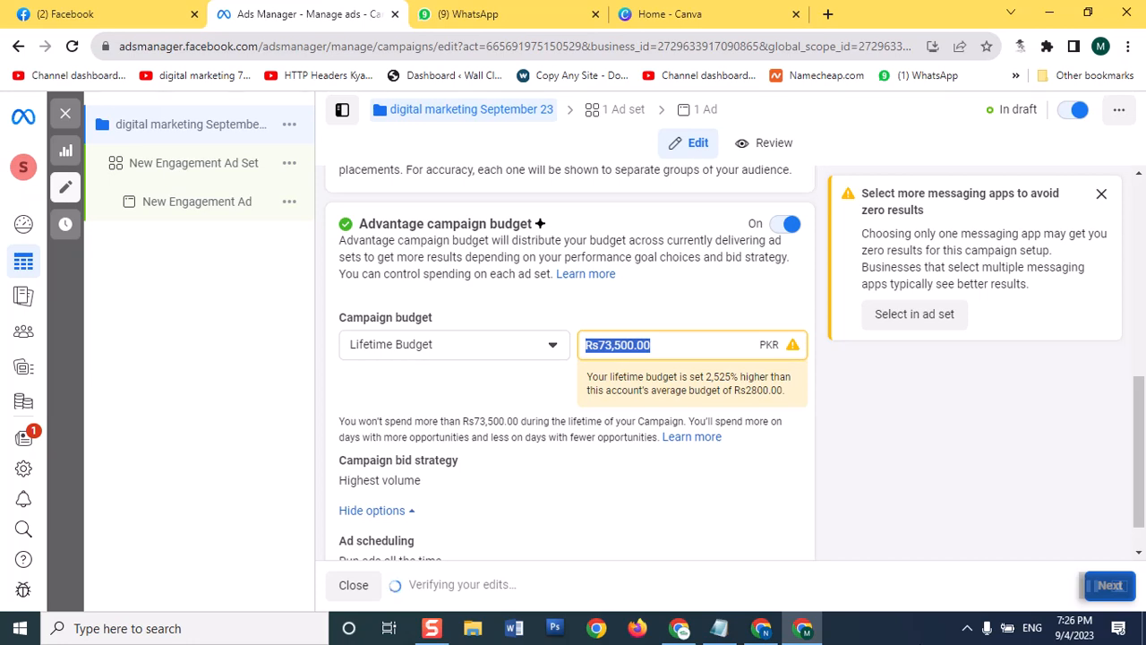
{"action": "type", "text": "2400"}
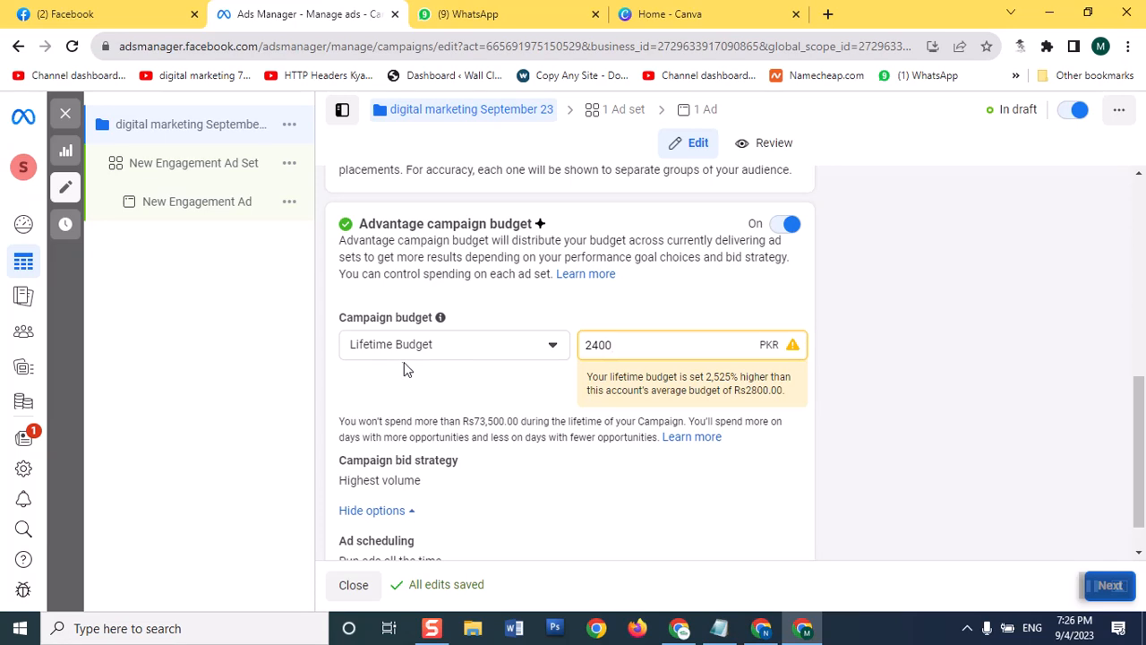
{"action": "left_click", "coordinate": [431, 387]}
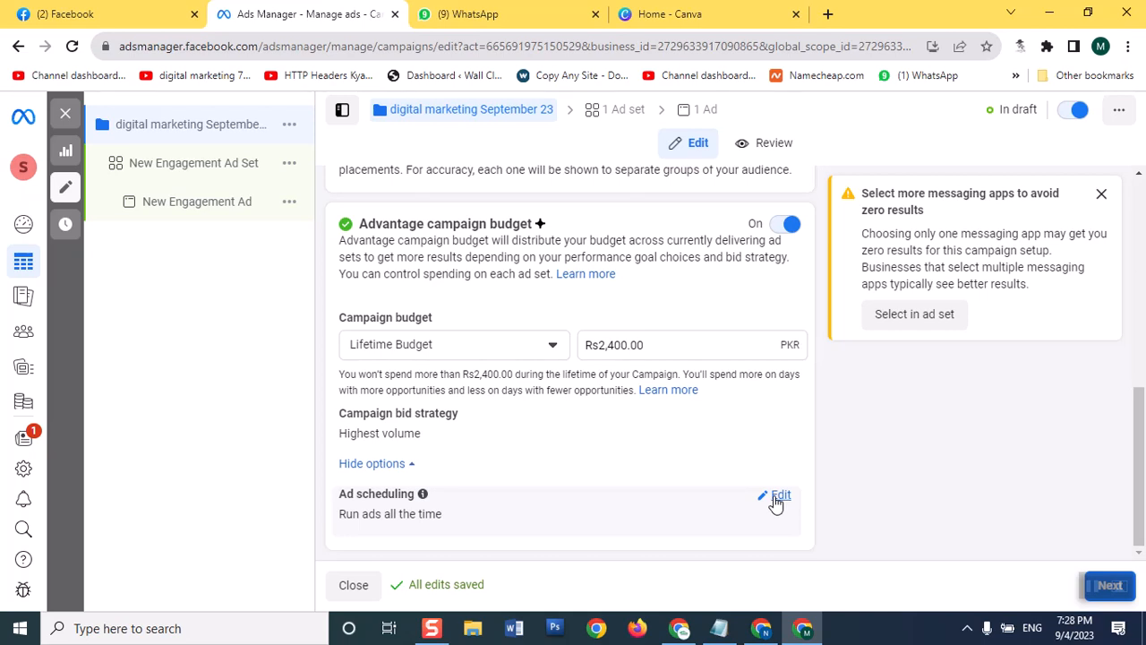
Set the campaign's lifetime budget to Rs4,000 and review the campaign settings through to ad scheduling.
{"action": "left_click", "coordinate": [648, 344]}
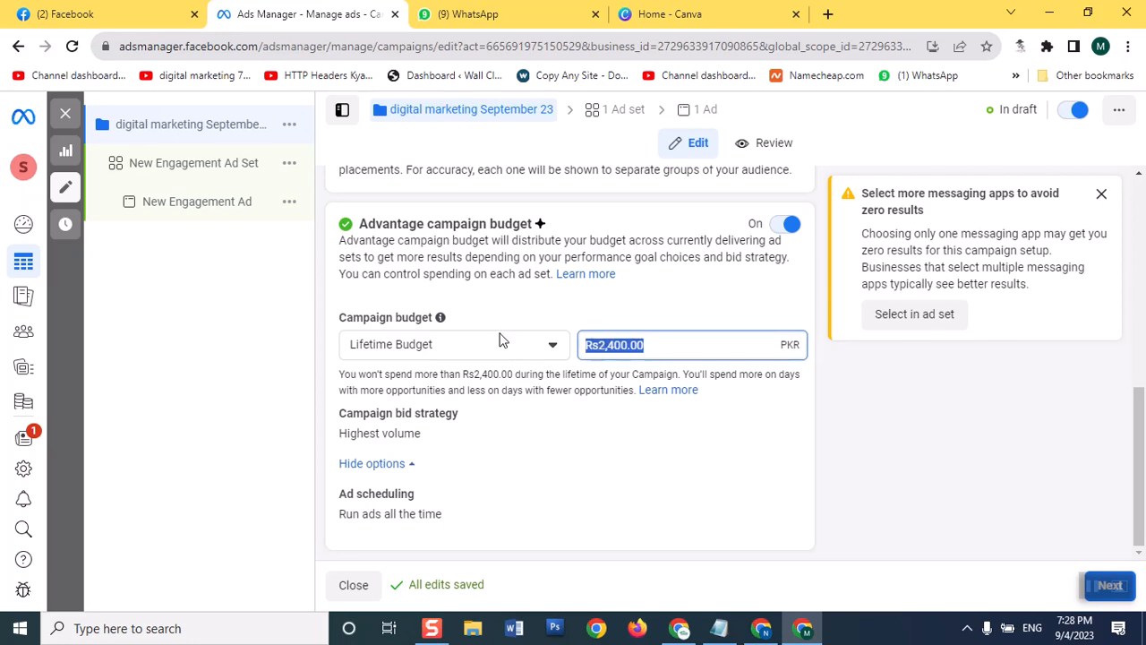
{"action": "type", "text": "4000"}
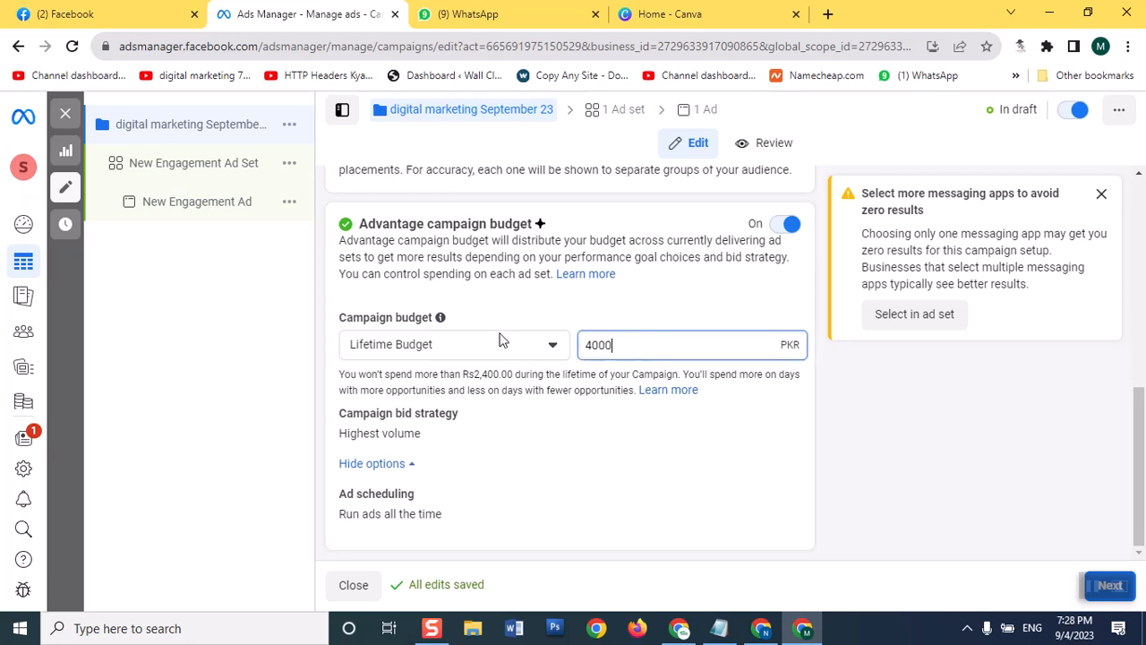
{"action": "left_click", "coordinate": [507, 299]}
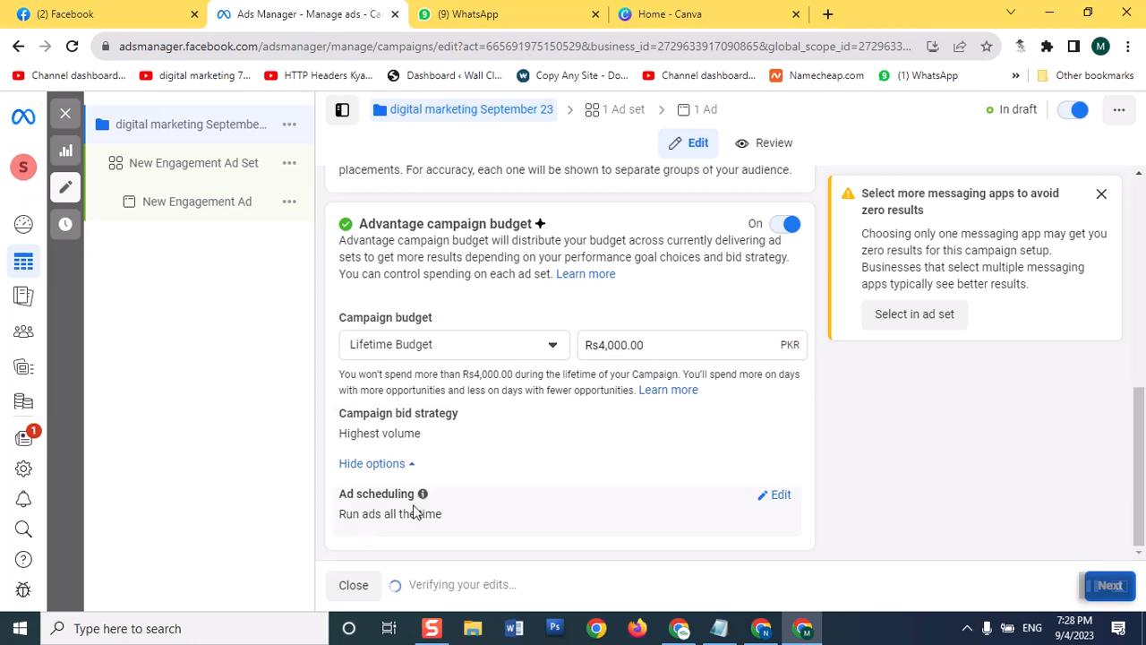
{"action": "scroll", "coordinate": [414, 511], "scroll_direction": "up", "scroll_amount": 10}
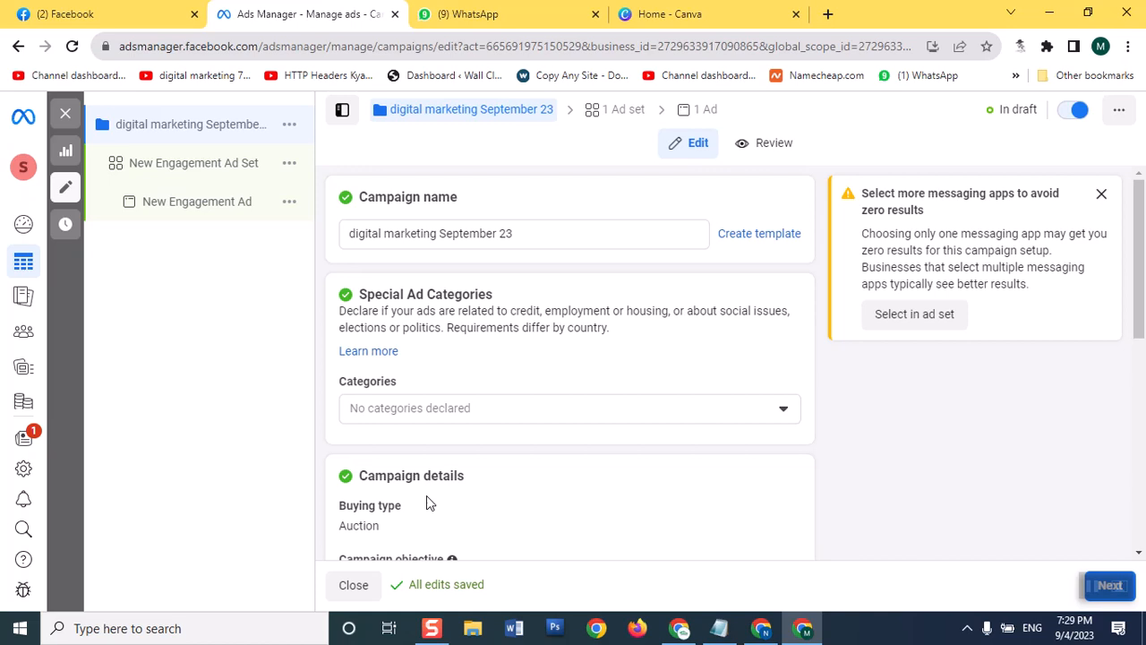
{"action": "scroll", "coordinate": [427, 501], "scroll_direction": "down", "scroll_amount": 4}
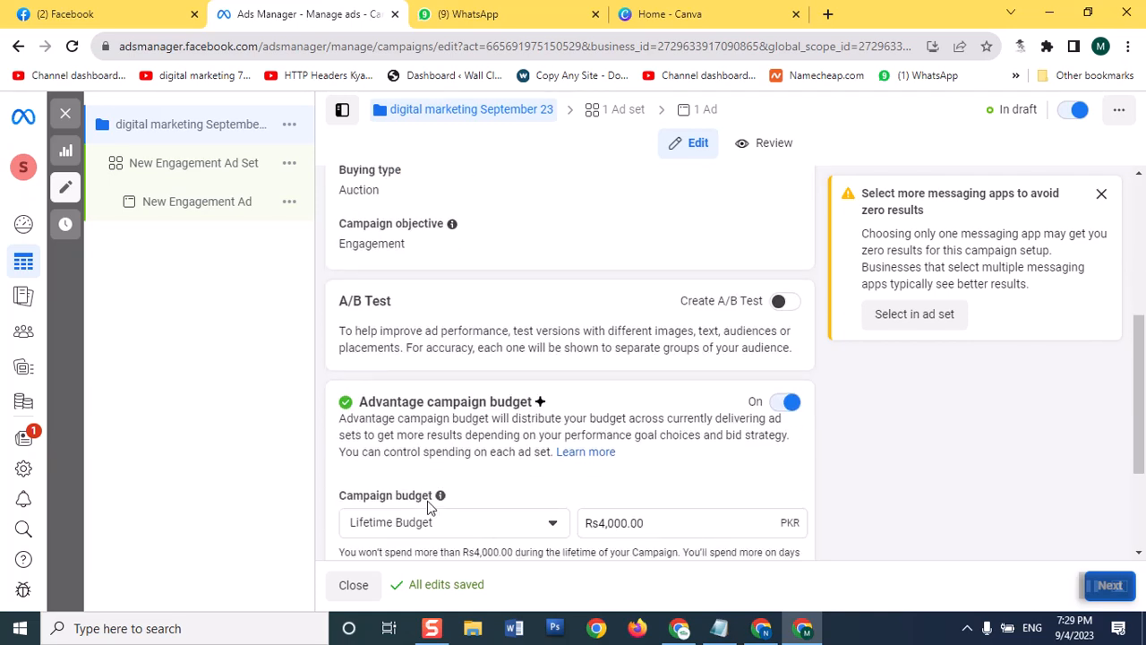
{"action": "scroll", "coordinate": [427, 506], "scroll_direction": "down", "scroll_amount": 2}
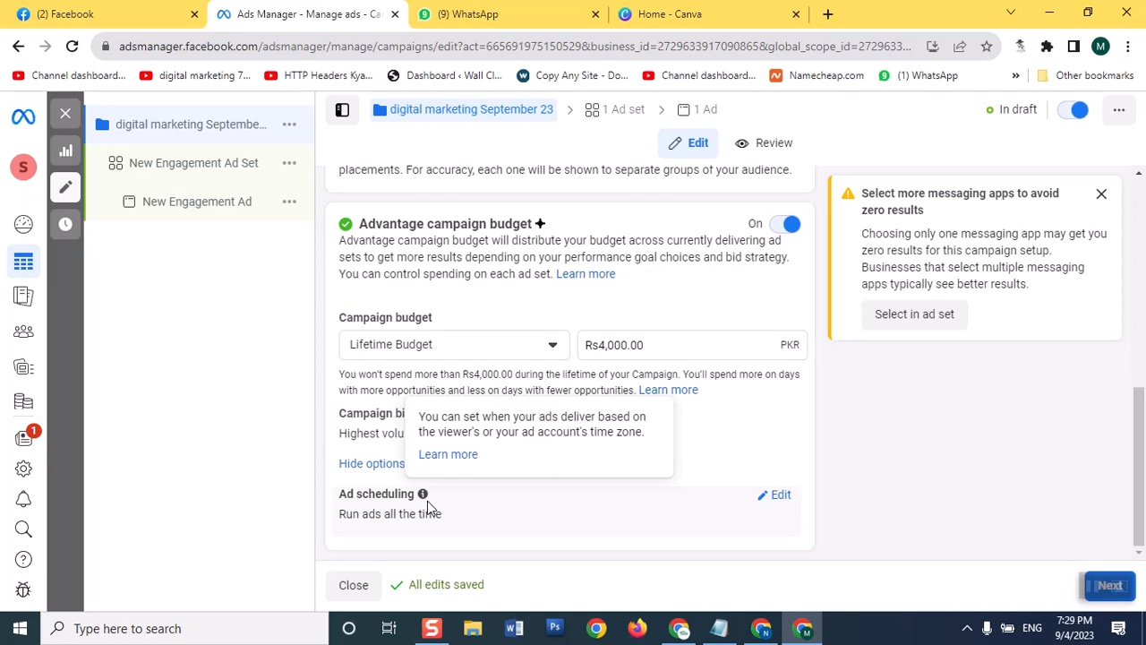
Open the New Engagement Ad Set and rename it as digital marketing september.
{"action": "left_click", "coordinate": [188, 166]}
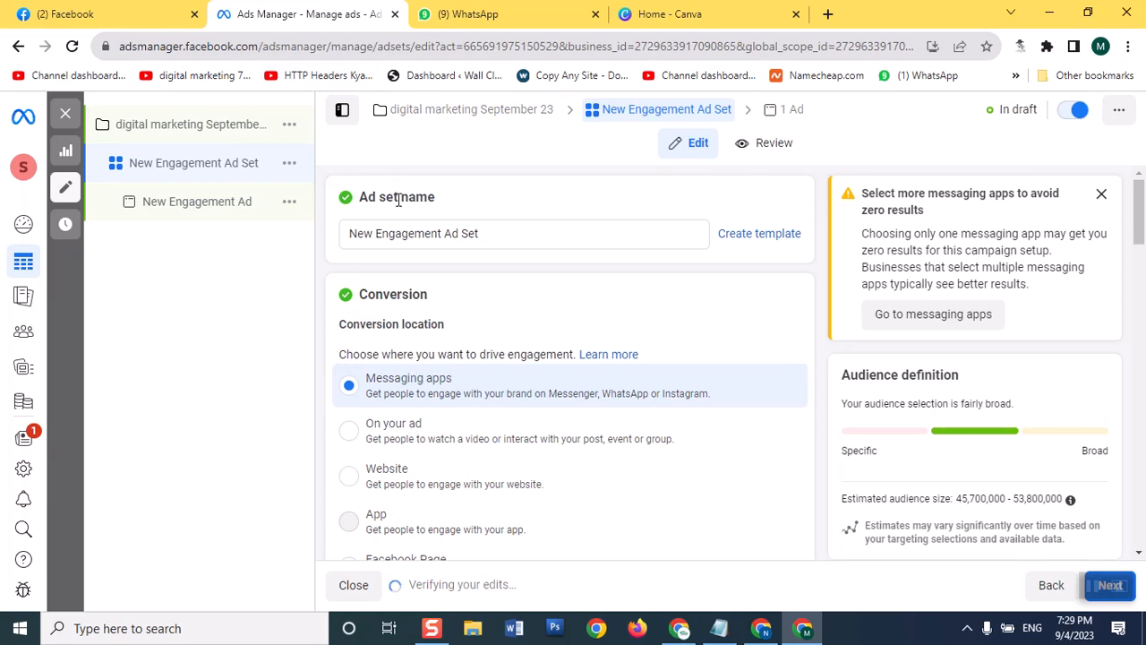
{"action": "left_click", "coordinate": [567, 236]}
{"action": "key", "text": "BackSpace"}
{"action": "key", "text": "BackSpace"}
{"action": "key", "text": "BackSpace"}
{"action": "key", "text": "BackSpace"}
{"action": "key", "text": "BackSpace"}
{"action": "key", "text": "BackSpace"}
{"action": "key", "text": "BackSpace"}
{"action": "key", "text": "BackSpace"}
{"action": "key", "text": "BackSpace"}
{"action": "key", "text": "BackSpace"}
{"action": "key", "text": "BackSpace"}
{"action": "key", "text": "BackSpace"}
{"action": "key", "text": "BackSpace"}
{"action": "key", "text": "BackSpace"}
{"action": "key", "text": "BackSpace"}
{"action": "key", "text": "BackSpace"}
{"action": "key", "text": "BackSpace"}
{"action": "key", "text": "BackSpace"}
{"action": "key", "text": "BackSpace"}
{"action": "key", "text": "BackSpace"}
{"action": "key", "text": "BackSpace"}
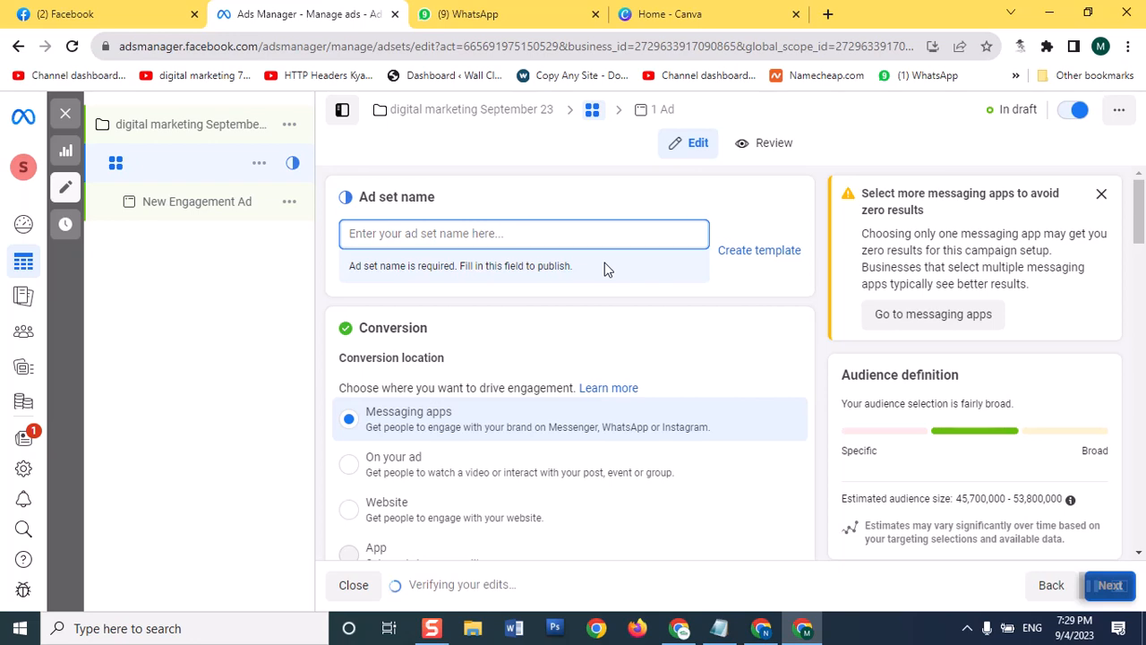
{"action": "type", "text": "digital marketing "}
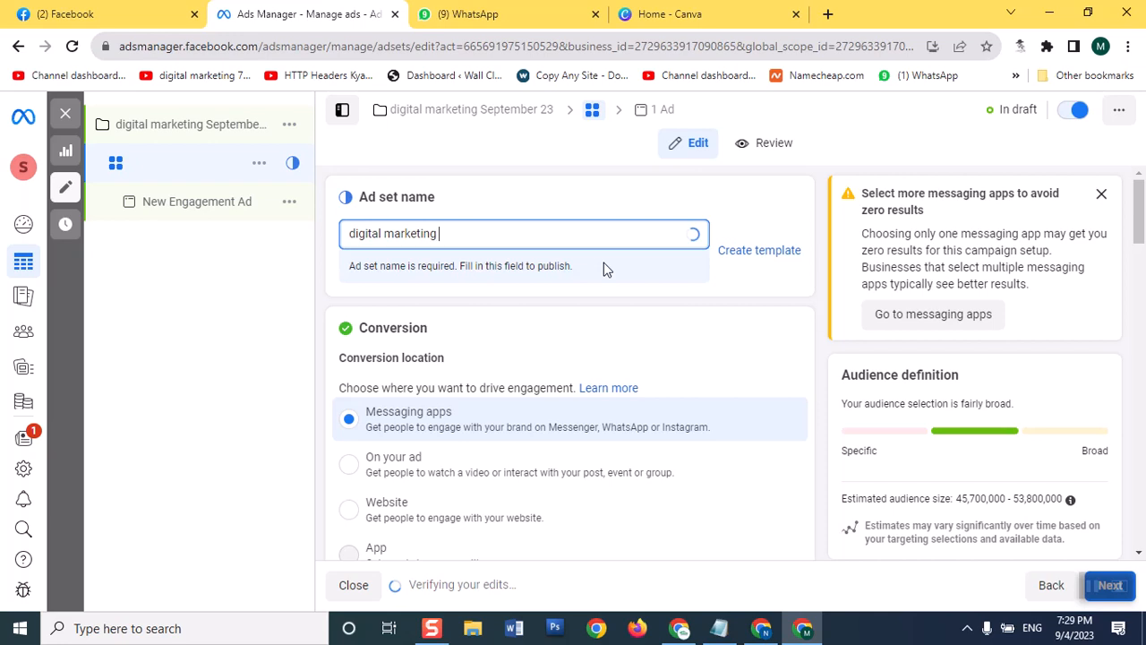
{"action": "type", "text": "september"}
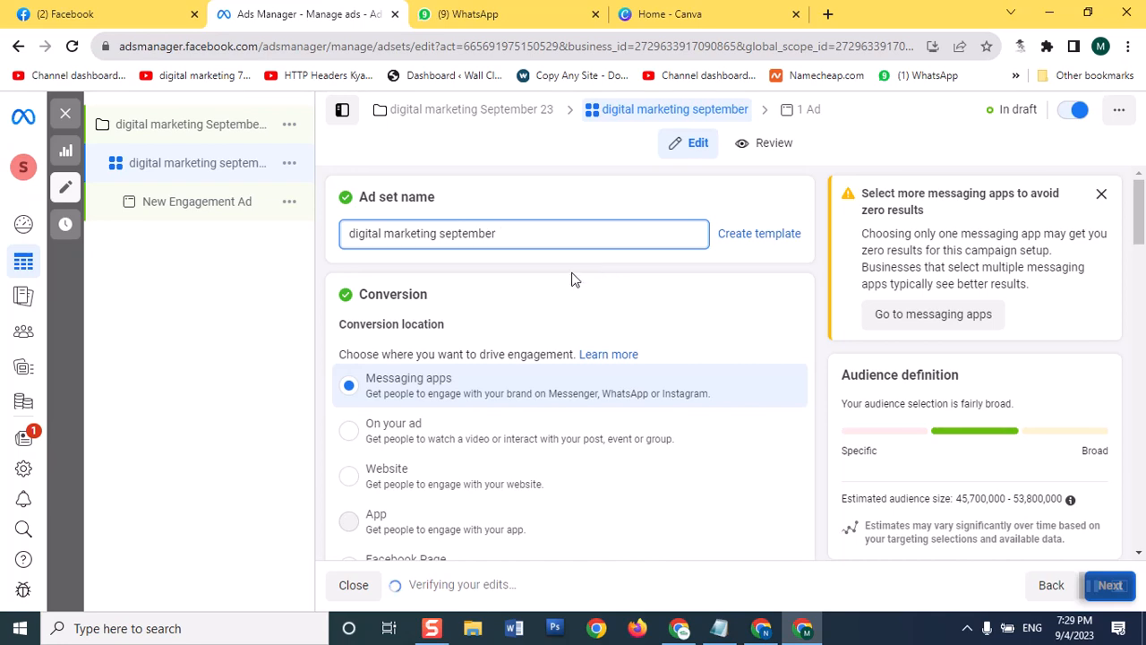
Keep Messaging apps as the ad set's conversion location and choose Najeeb Solutions as its Facebook Page.
{"action": "scroll", "coordinate": [555, 289], "scroll_direction": "down", "scroll_amount": 1}
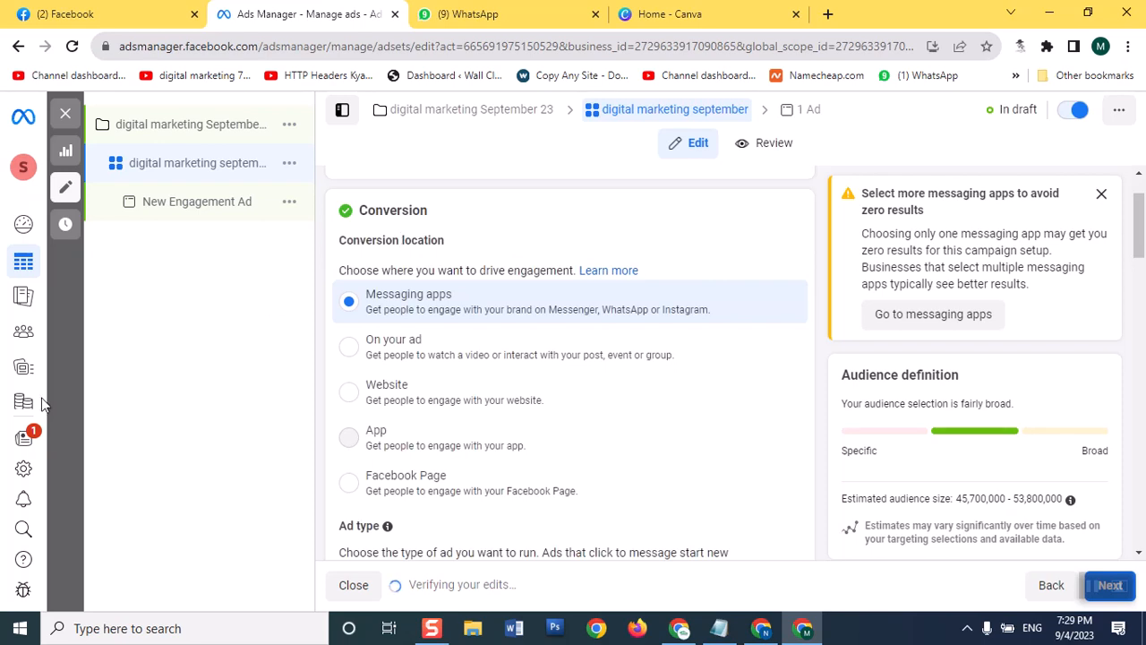
{"action": "mouse_move", "coordinate": [43, 405]}
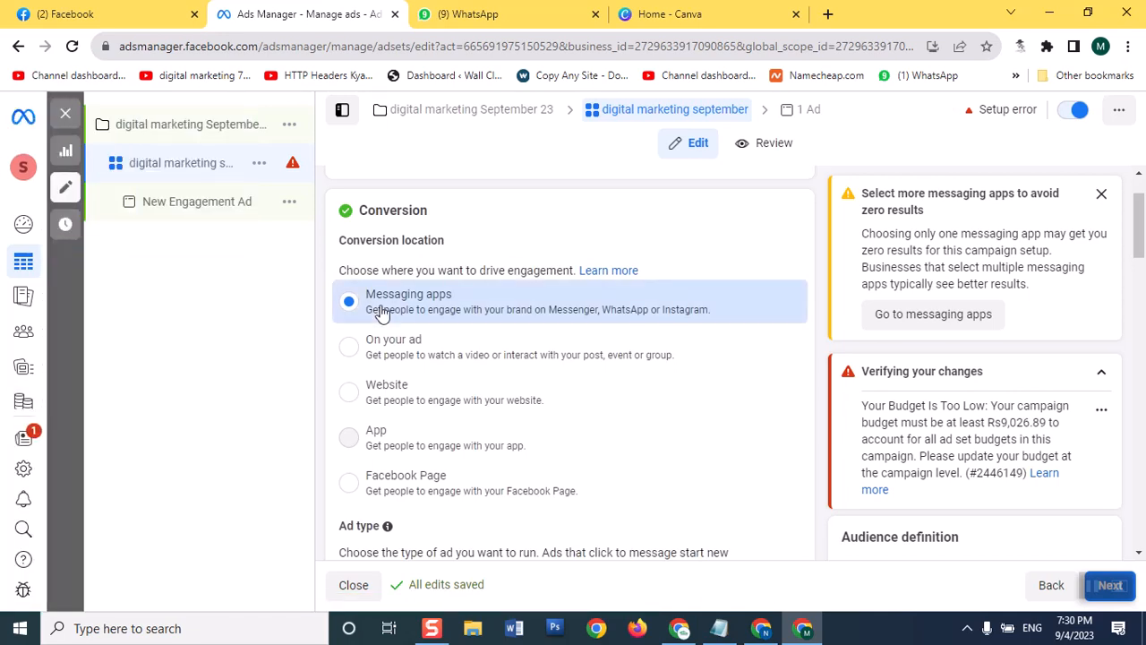
{"action": "scroll", "coordinate": [696, 417], "scroll_direction": "down", "scroll_amount": 3}
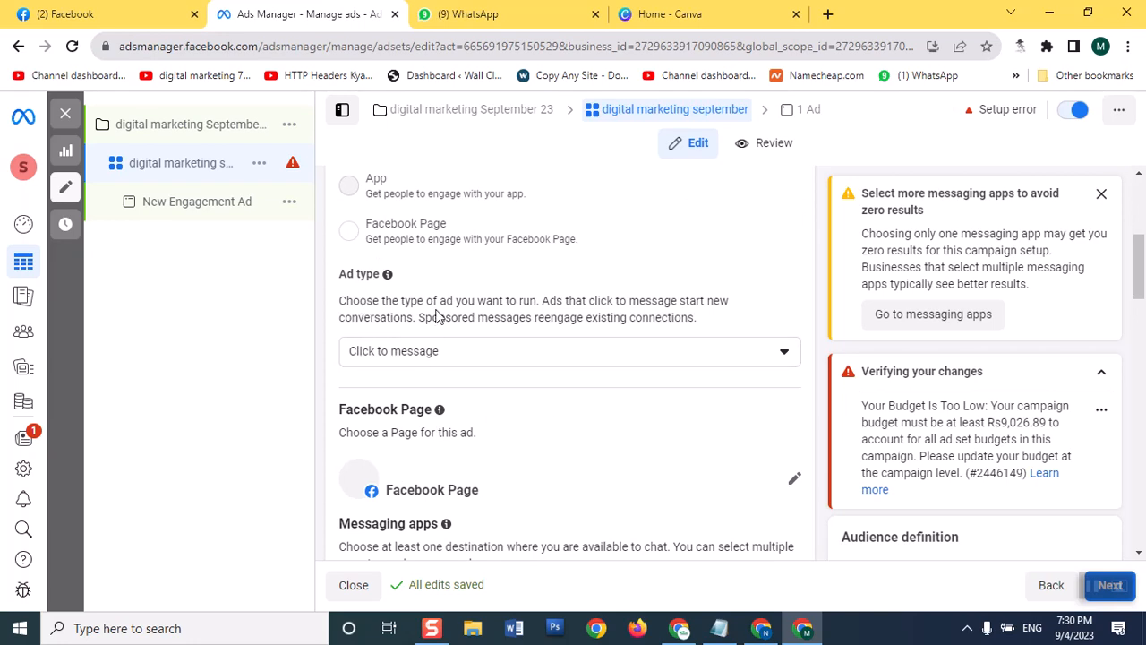
{"action": "scroll", "coordinate": [549, 392], "scroll_direction": "down", "scroll_amount": 2}
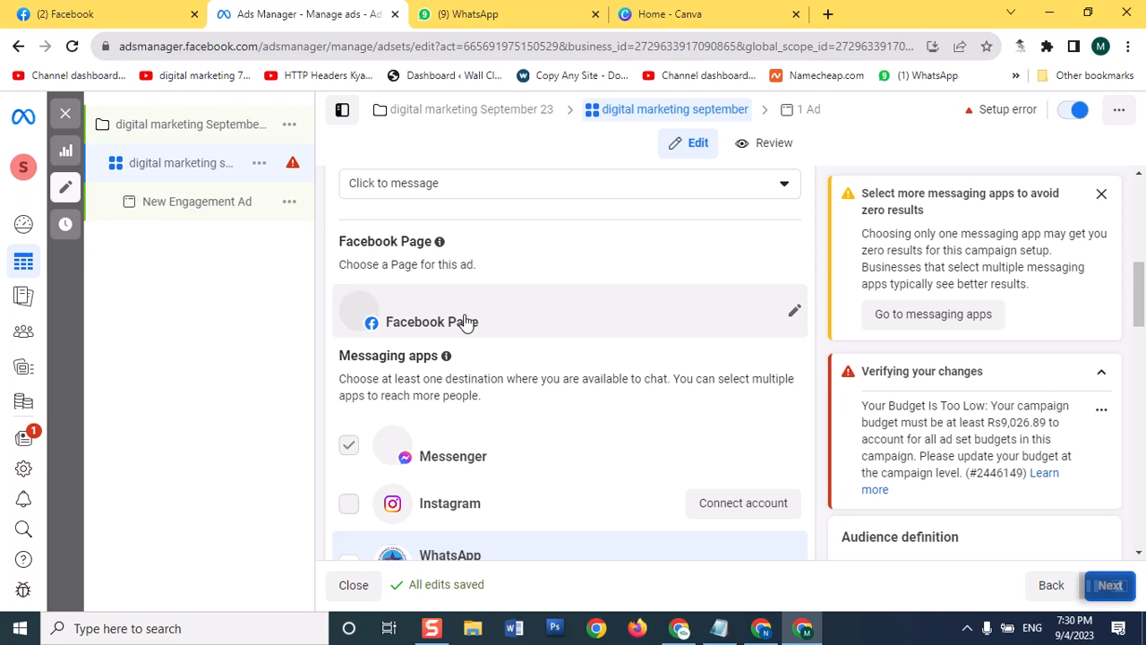
{"action": "left_click", "coordinate": [792, 313]}
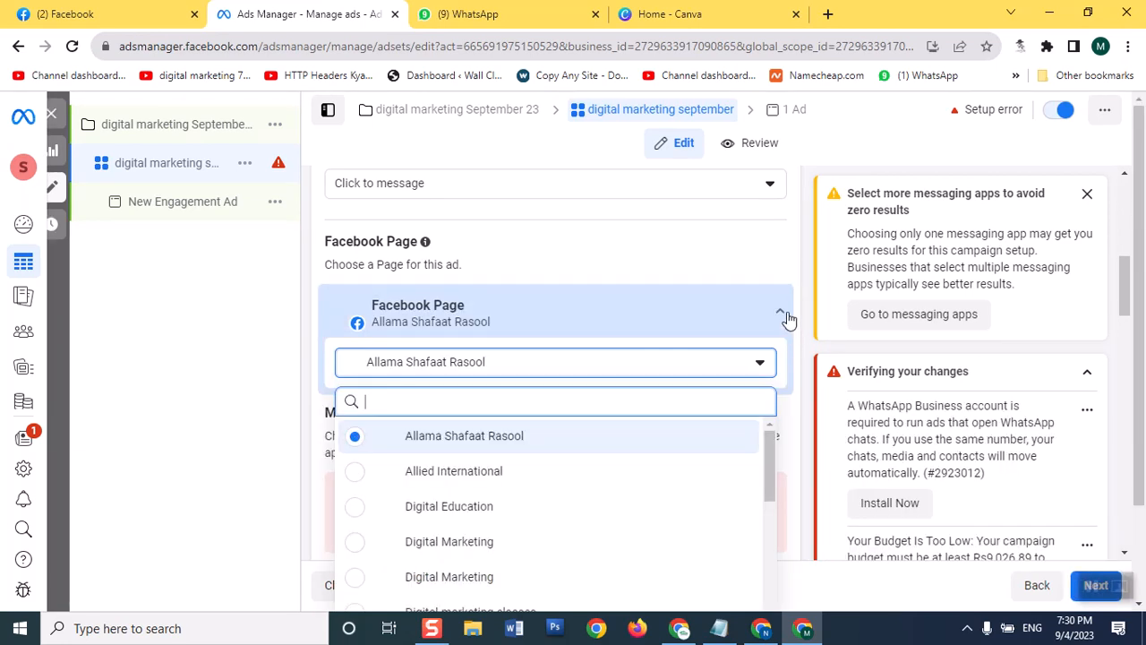
{"action": "scroll", "coordinate": [671, 487], "scroll_direction": "down", "scroll_amount": 3}
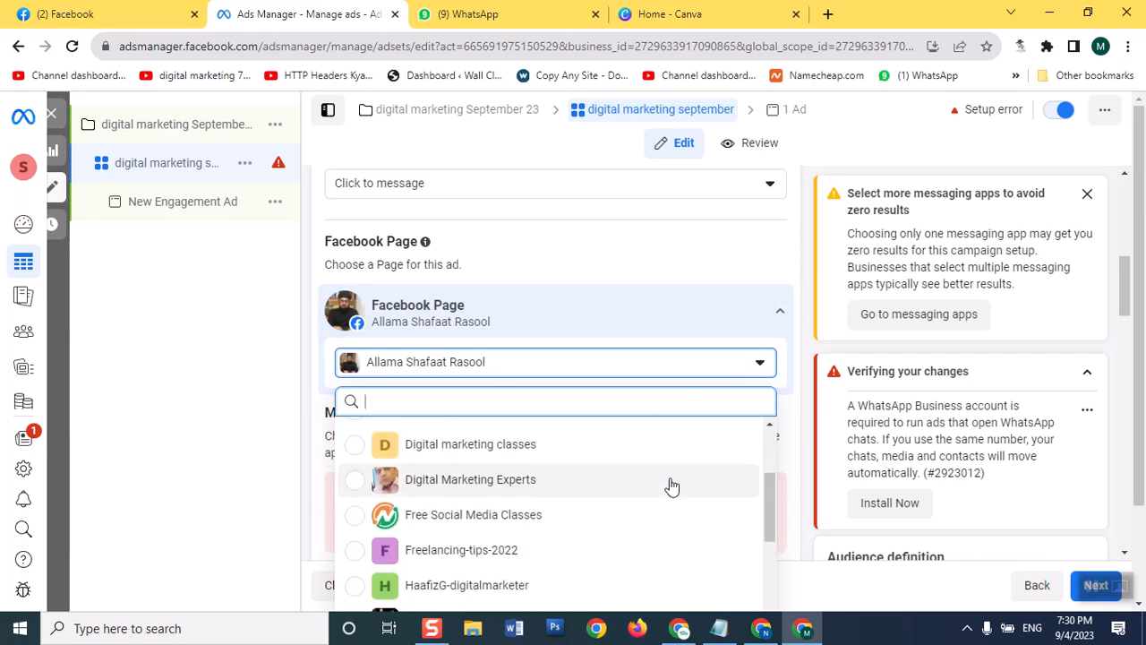
{"action": "scroll", "coordinate": [671, 486], "scroll_direction": "down", "scroll_amount": 5}
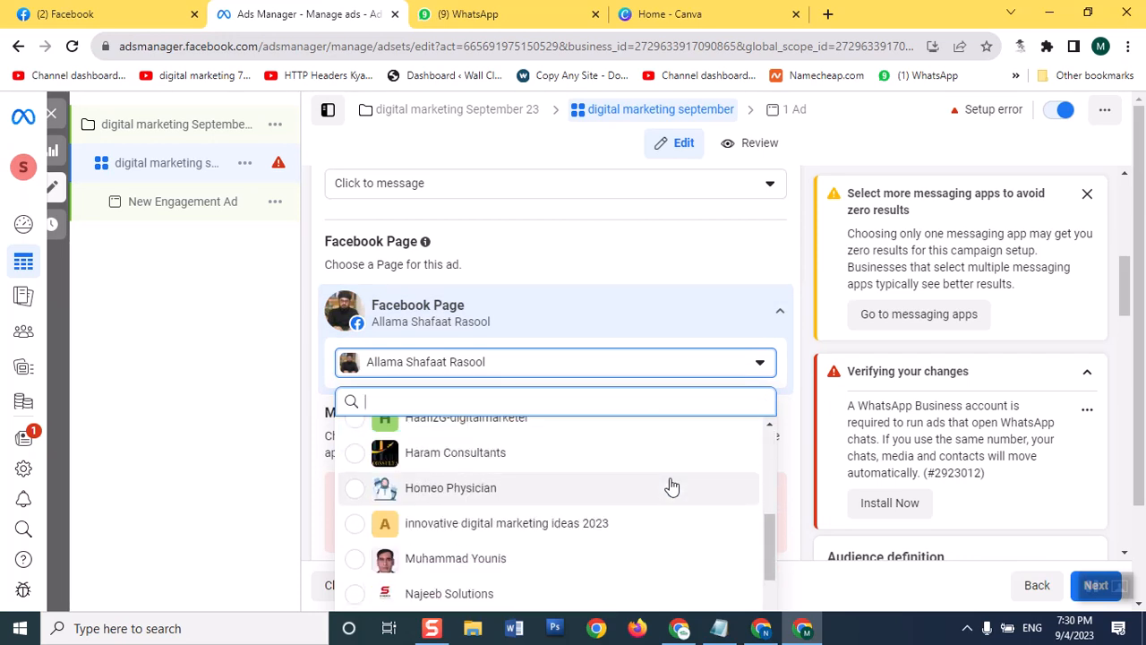
{"action": "left_click", "coordinate": [428, 428]}
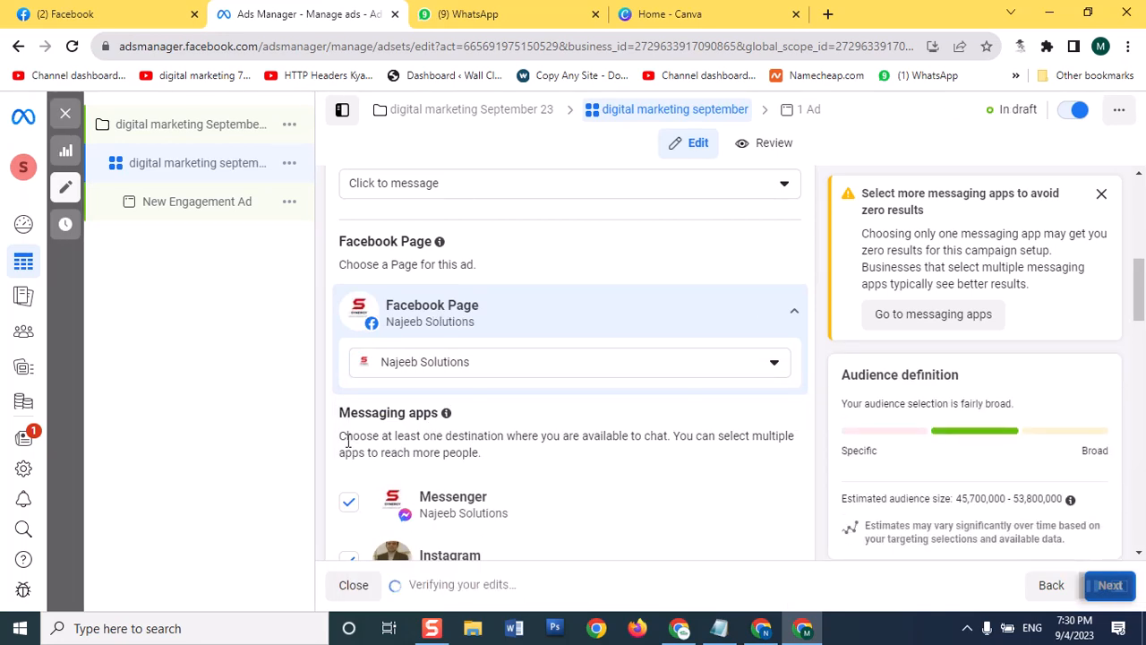
Deselect Messenger and Instagram as messaging destinations, leaving only WhatsApp for the ad set.
{"action": "scroll", "coordinate": [425, 412], "scroll_direction": "down", "scroll_amount": 1}
{"action": "scroll", "coordinate": [425, 412], "scroll_direction": "down", "scroll_amount": 1}
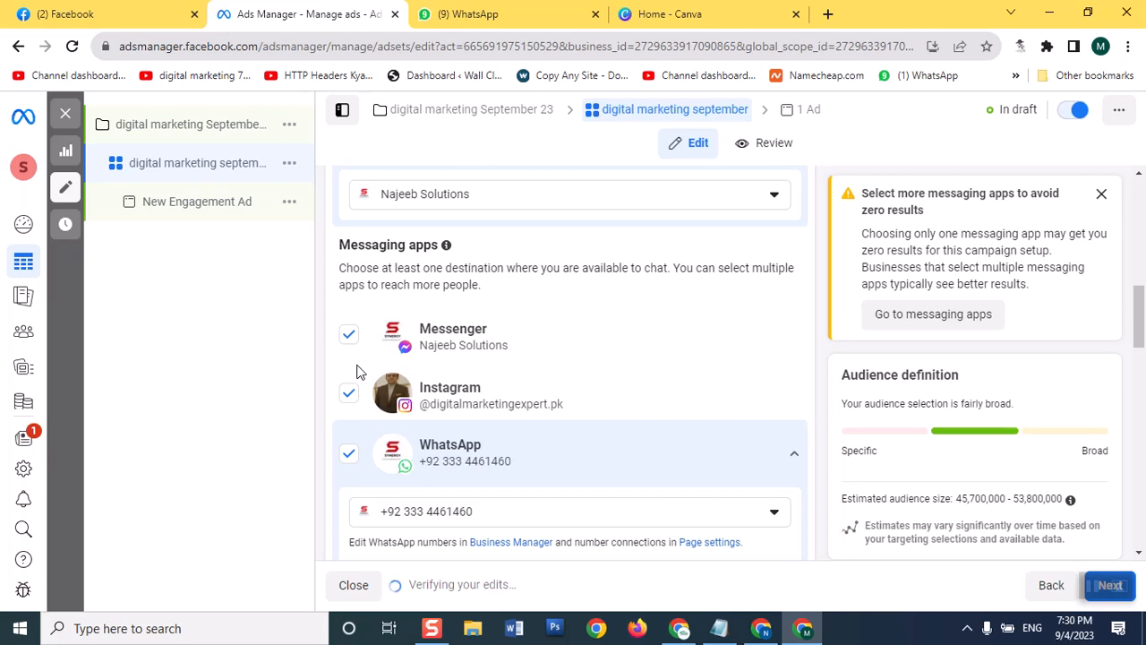
{"action": "left_click", "coordinate": [349, 338]}
{"action": "left_click", "coordinate": [351, 337]}
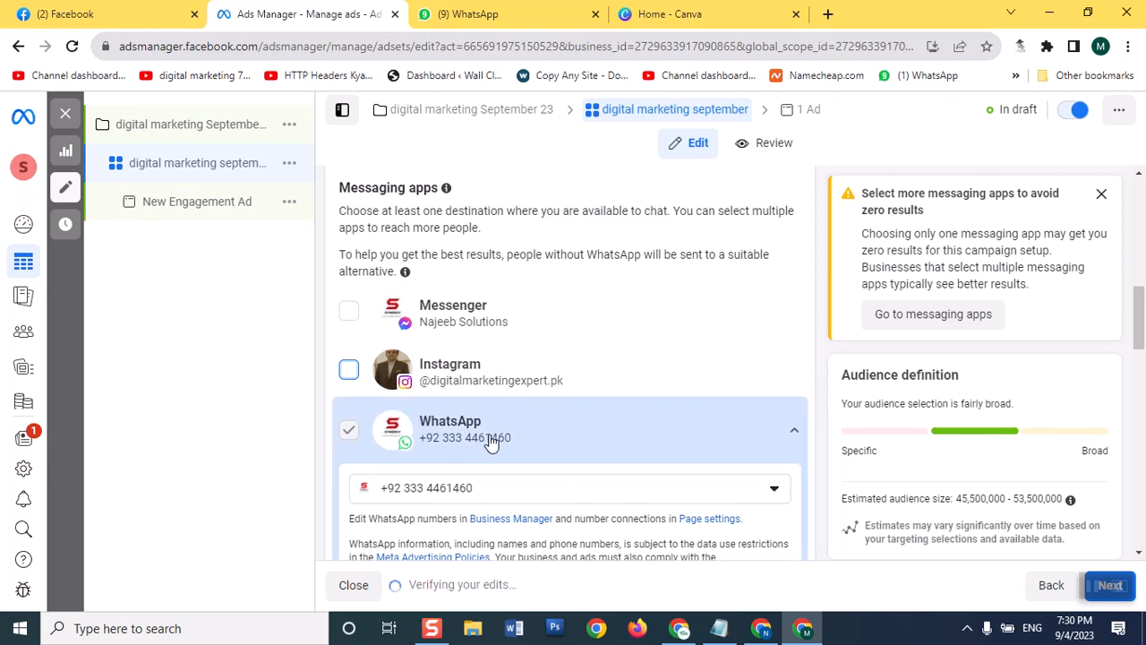
Examine the ad set's performance goals, including the other goals, and keep Maximize number of conversations.
{"action": "scroll", "coordinate": [491, 440], "scroll_direction": "down", "scroll_amount": 2}
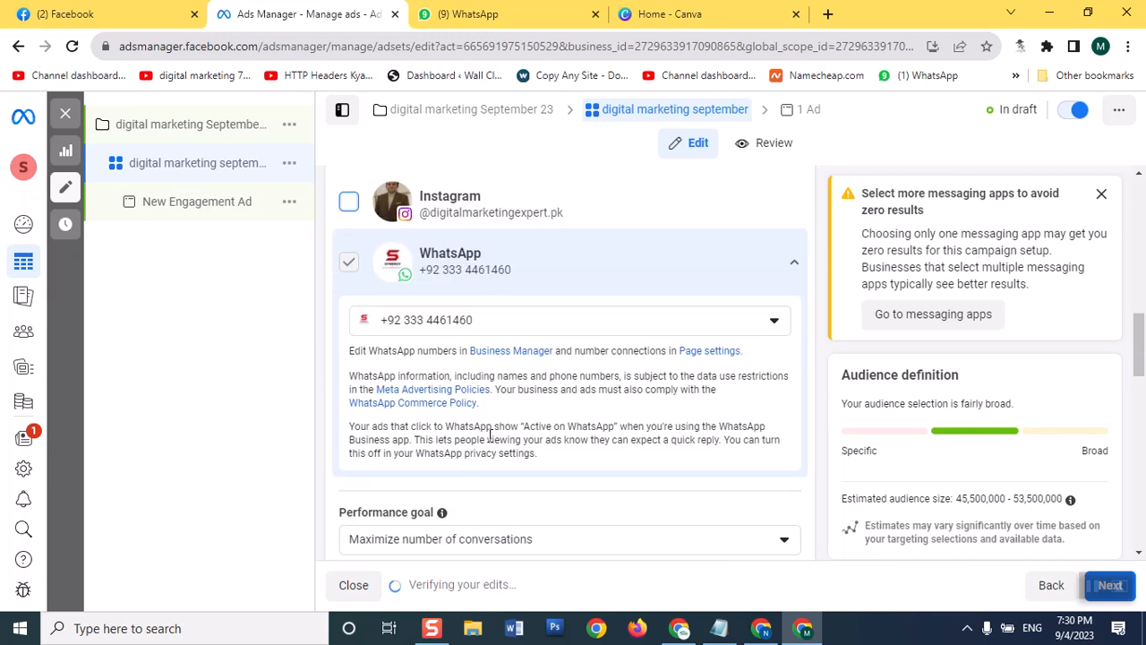
{"action": "scroll", "coordinate": [490, 436], "scroll_direction": "down", "scroll_amount": 1}
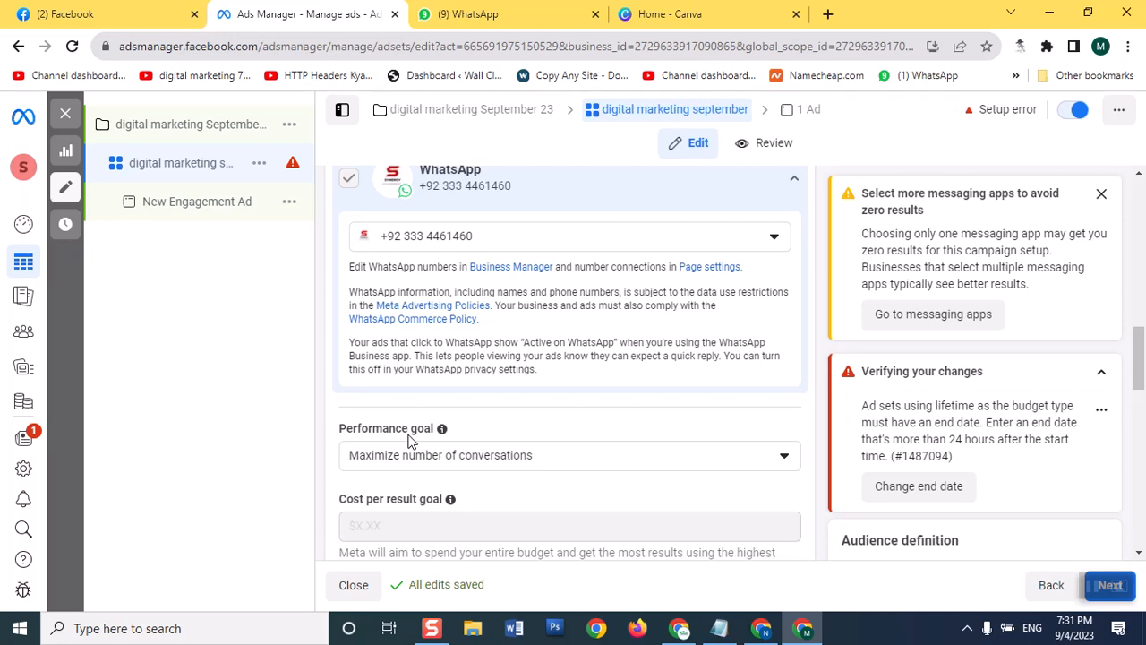
{"action": "left_click", "coordinate": [445, 461]}
{"action": "scroll", "coordinate": [445, 461], "scroll_direction": "down", "scroll_amount": 1}
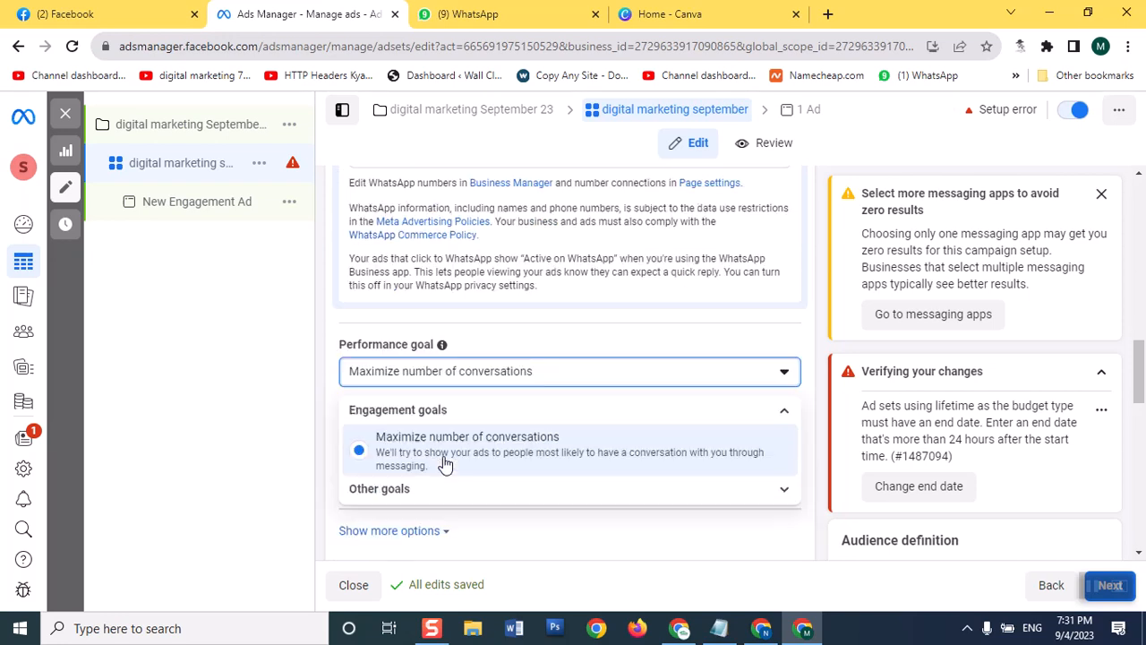
{"action": "left_click", "coordinate": [784, 491]}
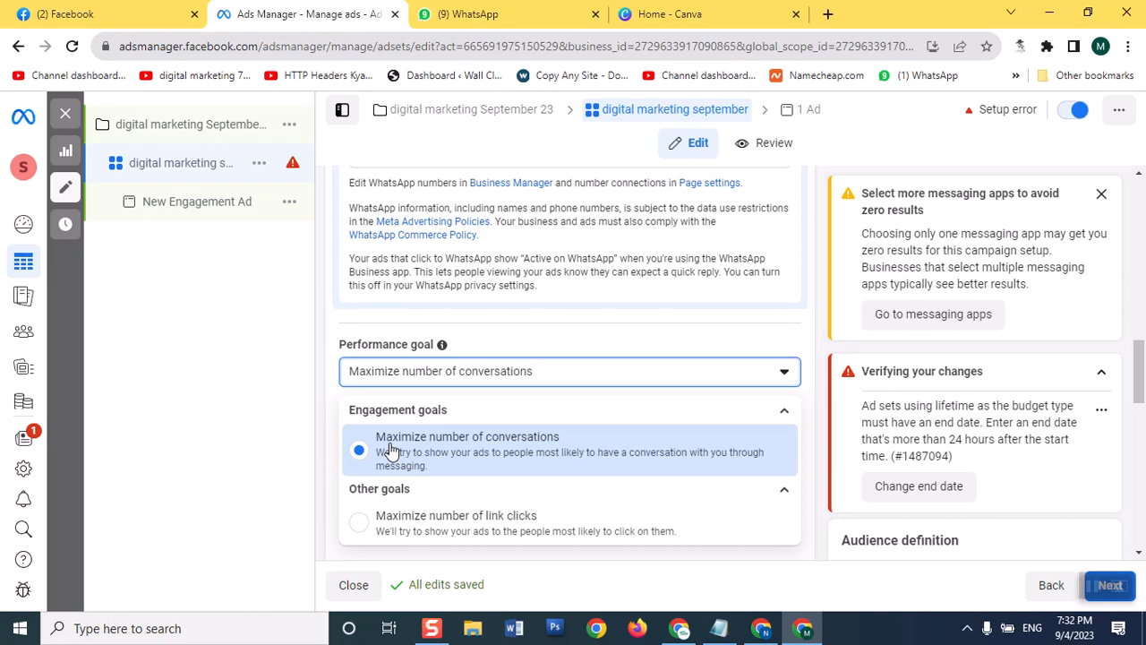
{"action": "left_click", "coordinate": [391, 450]}
Set the ad set's schedule to start on Sep 5, 2023 at 9:30 AM.
{"action": "scroll", "coordinate": [391, 449], "scroll_direction": "down", "scroll_amount": 2}
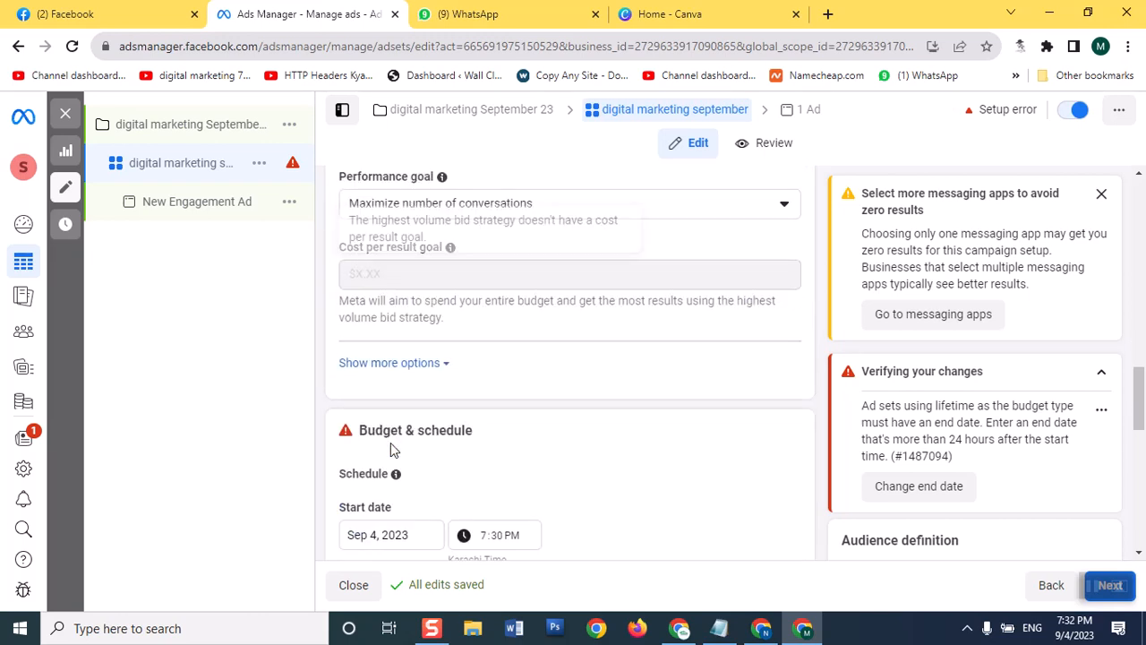
{"action": "scroll", "coordinate": [391, 445], "scroll_direction": "down", "scroll_amount": 1}
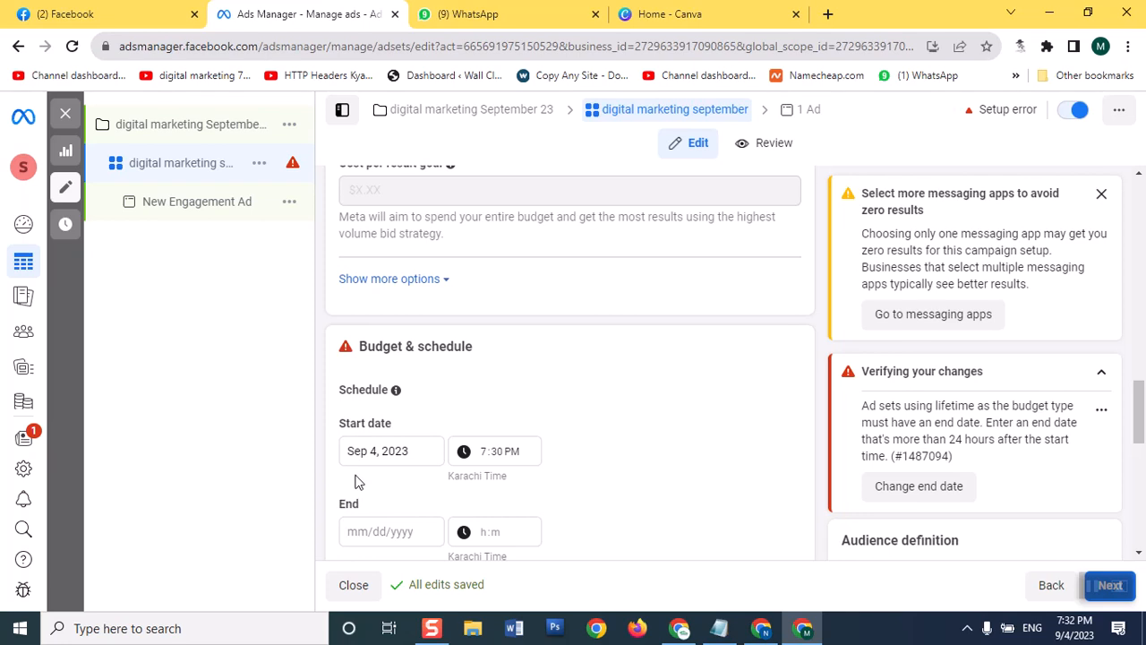
{"action": "left_click", "coordinate": [375, 451]}
{"action": "left_click", "coordinate": [415, 323]}
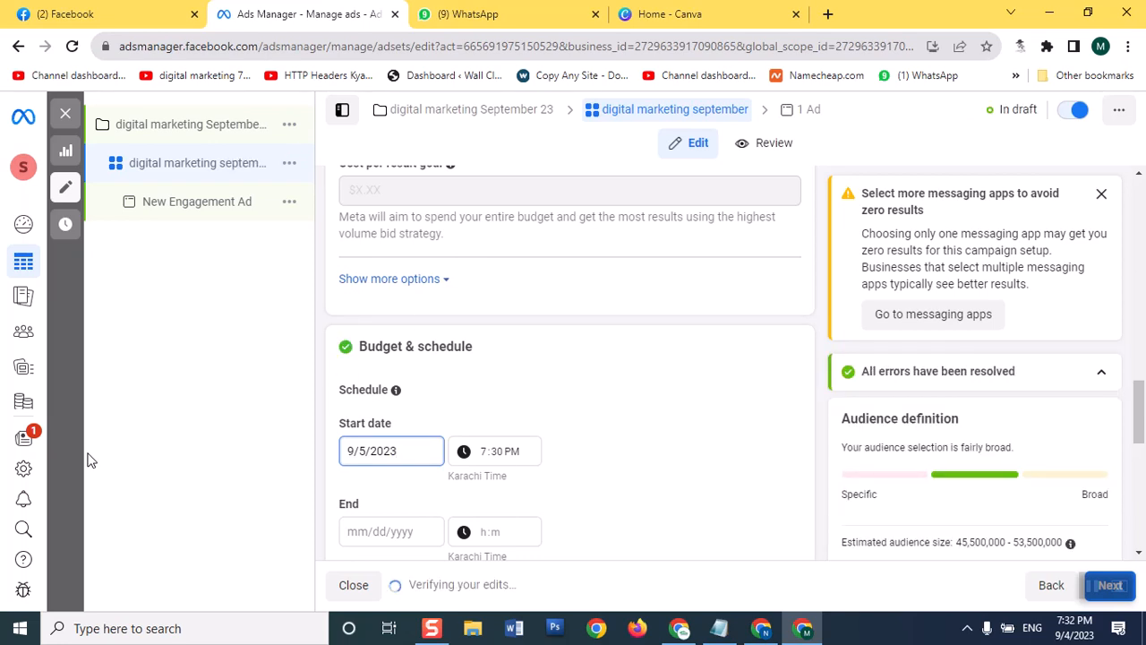
{"action": "left_click", "coordinate": [482, 451]}
{"action": "left_click", "coordinate": [482, 453]}
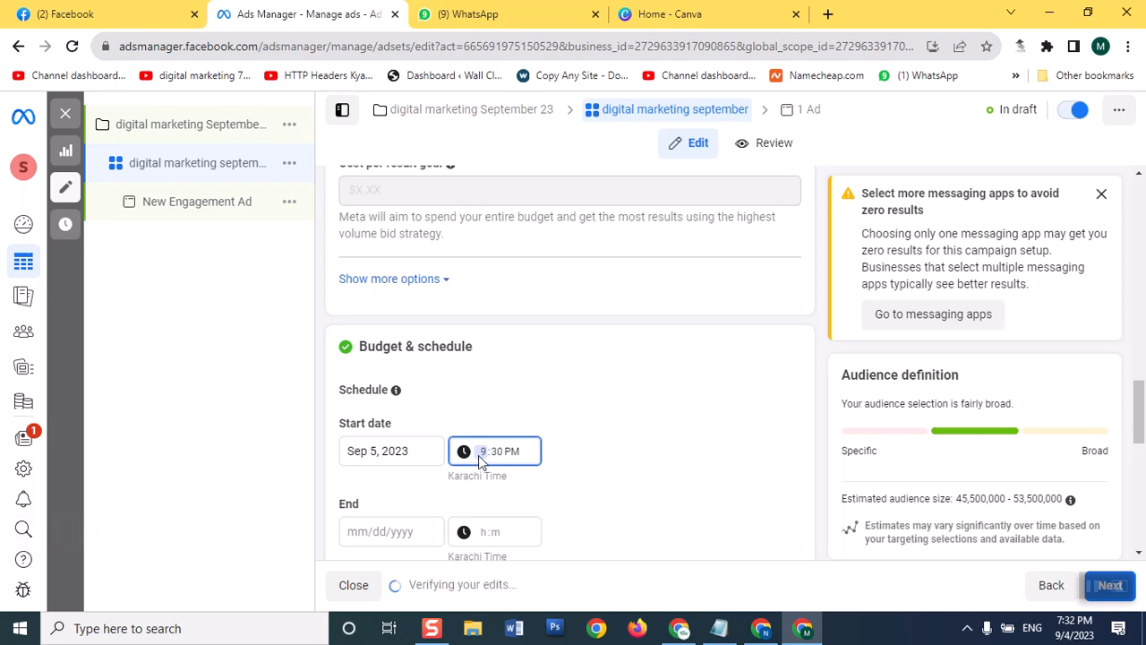
{"action": "left_click", "coordinate": [514, 454]}
{"action": "key", "text": "Up"}
{"action": "key", "text": "Up"}
{"action": "key", "text": "Up"}
{"action": "key", "text": "Up"}
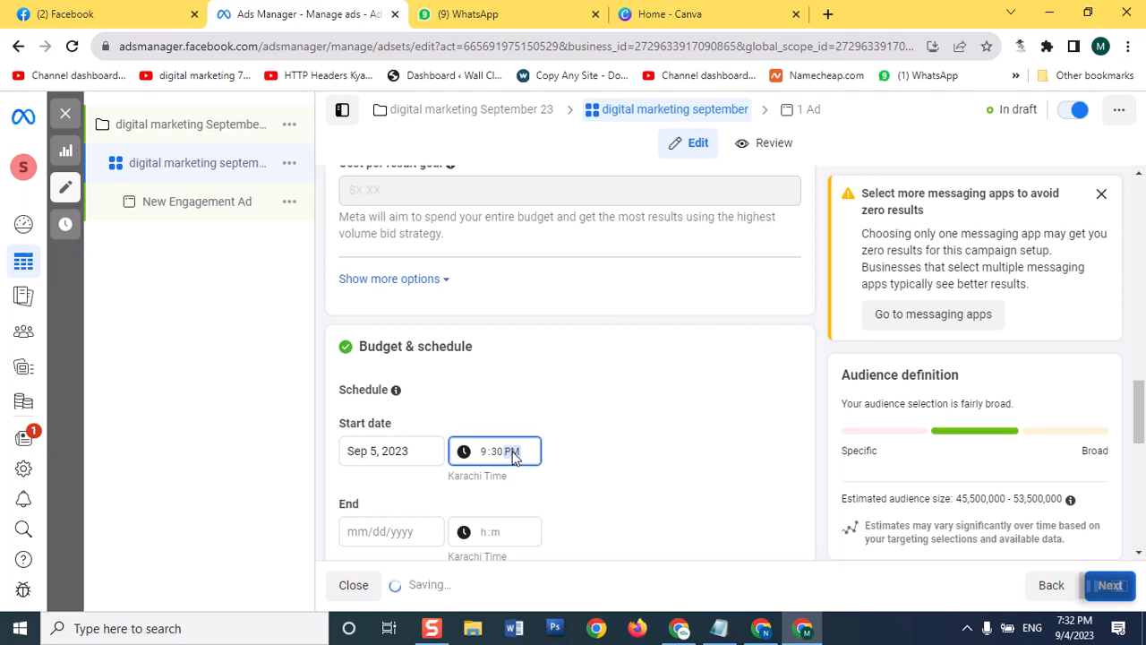
{"action": "key", "text": "Up"}
{"action": "key", "text": "Down"}
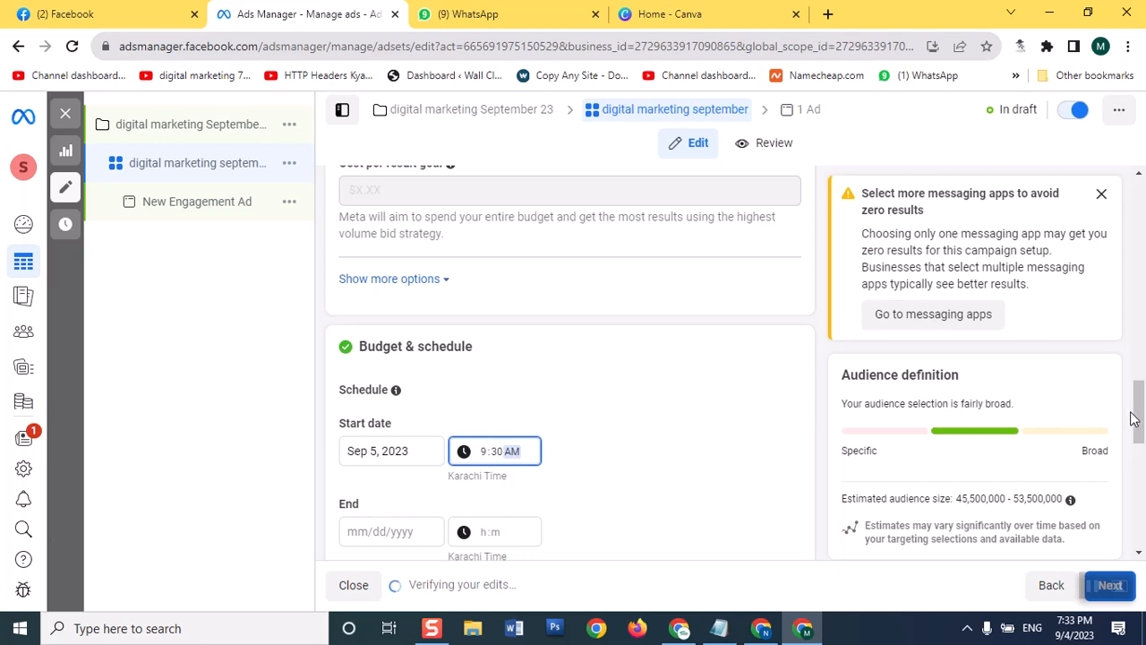
Set the ad set's schedule to end on Sep 9, 2023 at 8:00 PM.
{"action": "left_click_drag", "start_coordinate": [1137, 412], "coordinate": [1137, 428]}
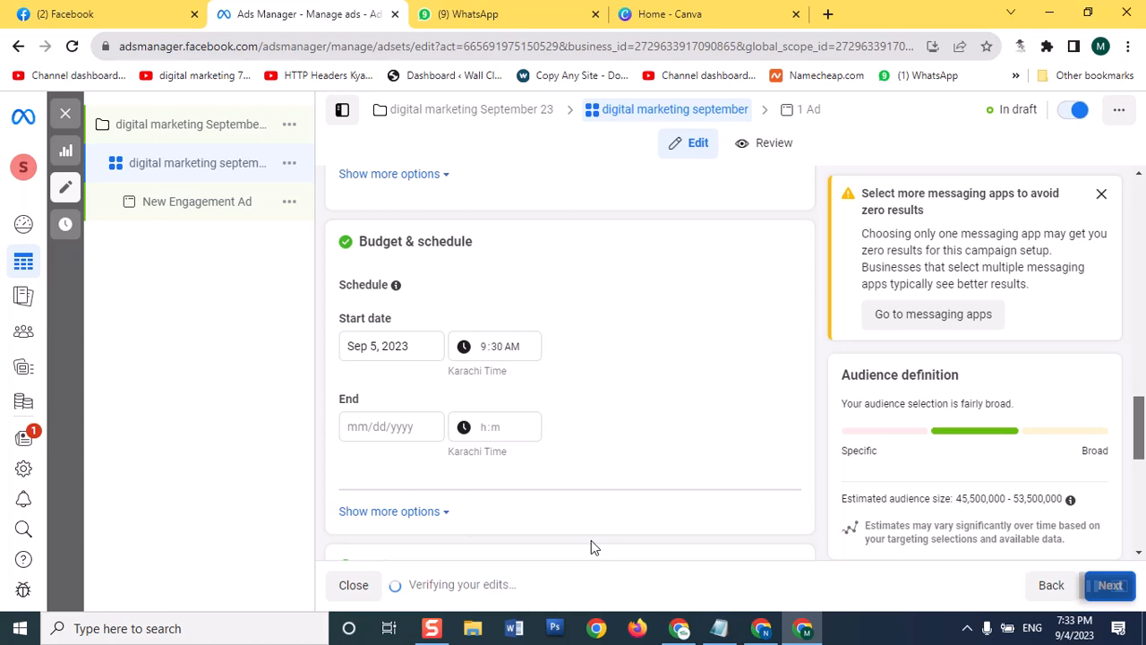
{"action": "left_click", "coordinate": [367, 433]}
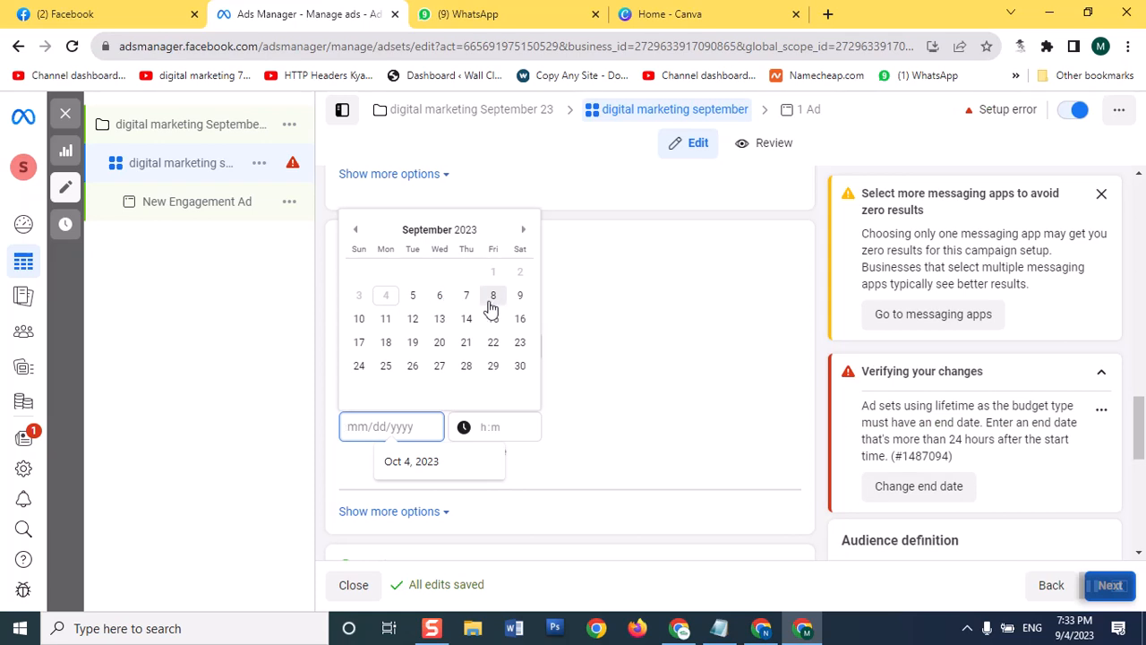
{"action": "left_click", "coordinate": [519, 295]}
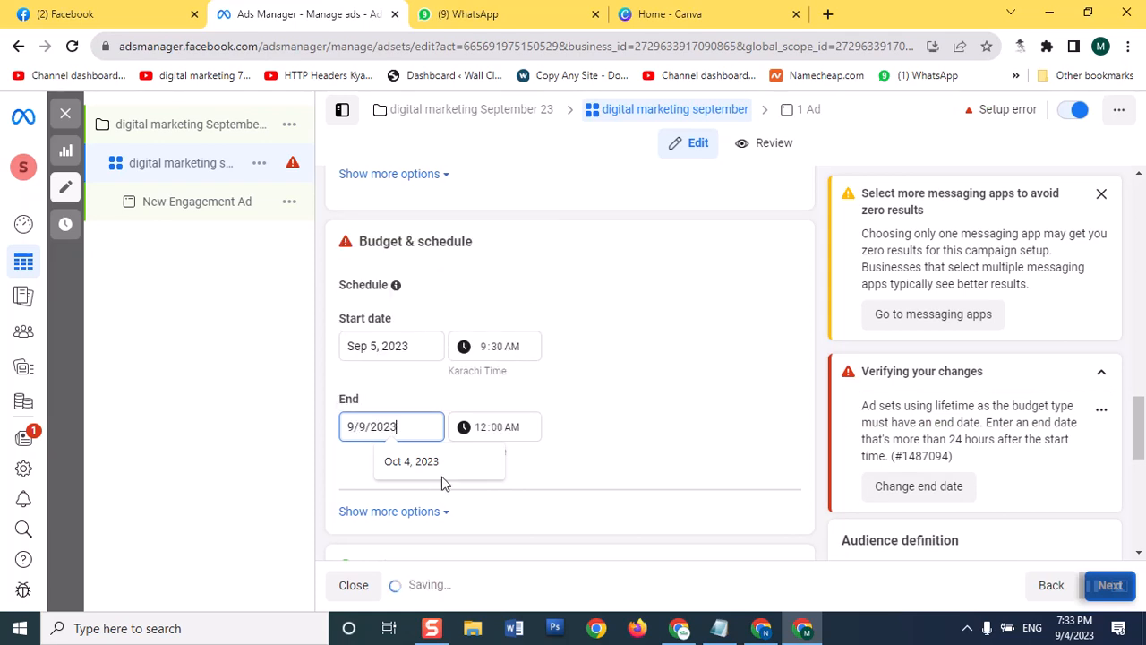
{"action": "left_click", "coordinate": [507, 427]}
{"action": "key", "text": "p"}
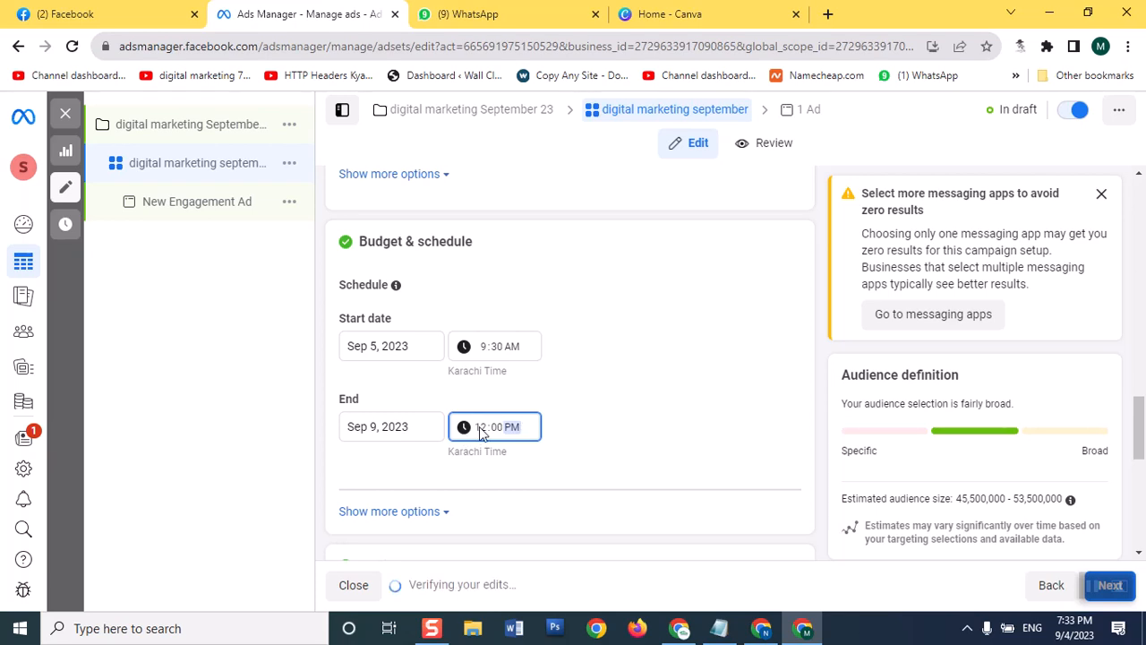
{"action": "left_click", "coordinate": [481, 429]}
{"action": "type", "text": "8"}
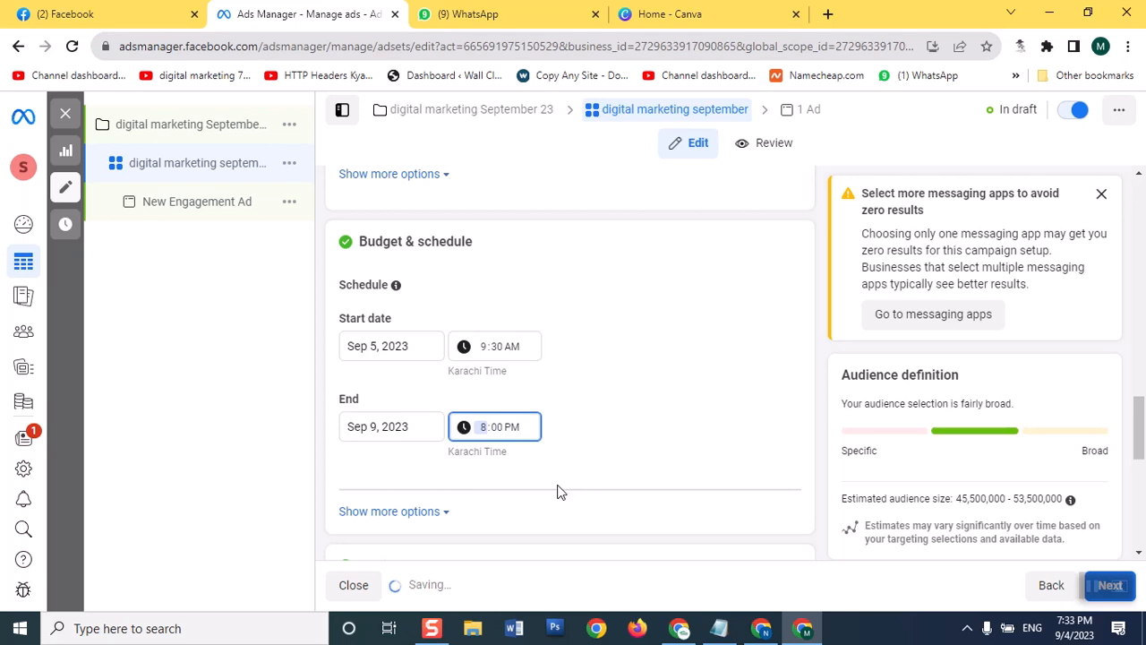
{"action": "left_click", "coordinate": [586, 437]}
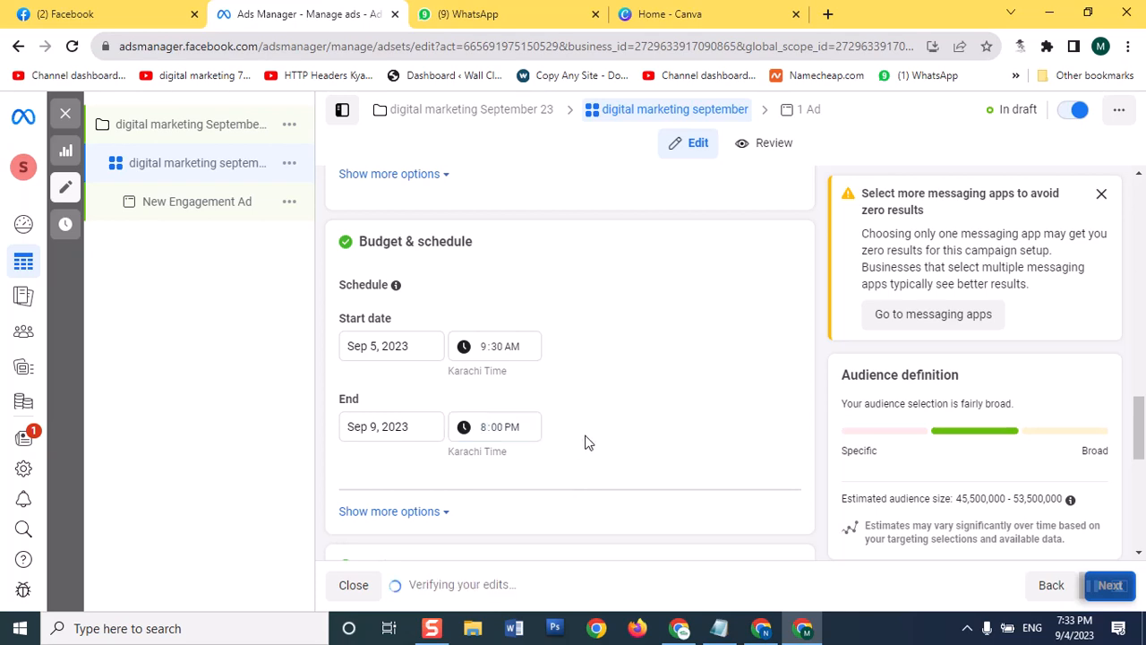
Review the schedule, the audience location controls and the Advantage+ audience settings of the ad set.
{"action": "scroll", "coordinate": [582, 443], "scroll_direction": "down", "scroll_amount": 2}
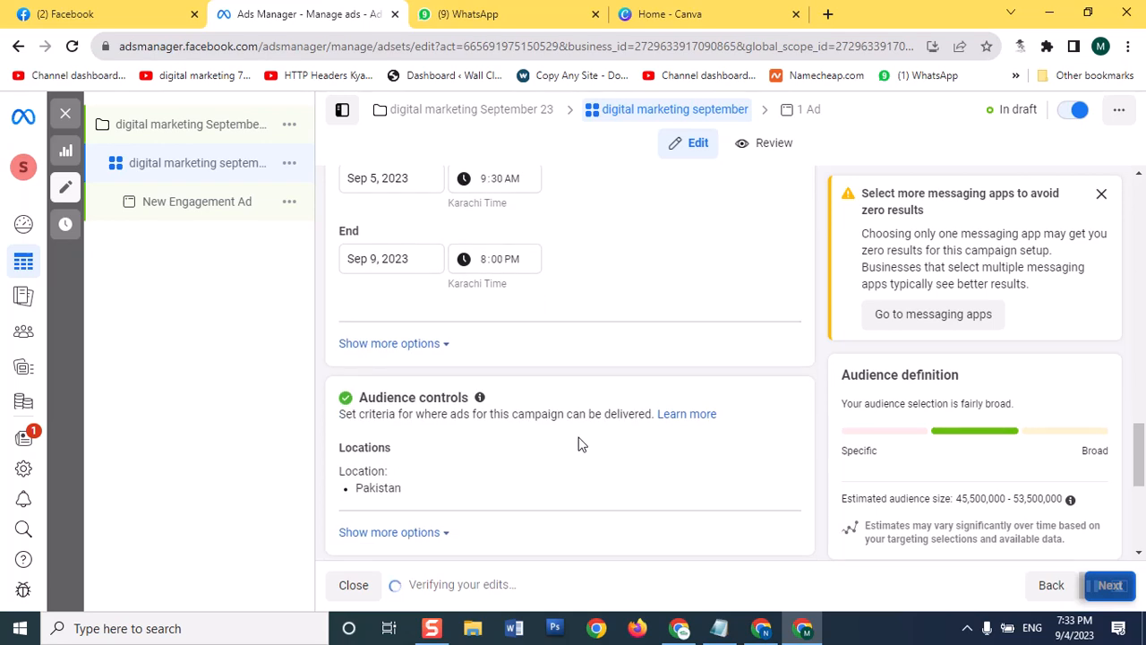
{"action": "scroll", "coordinate": [579, 443], "scroll_direction": "up", "scroll_amount": 2}
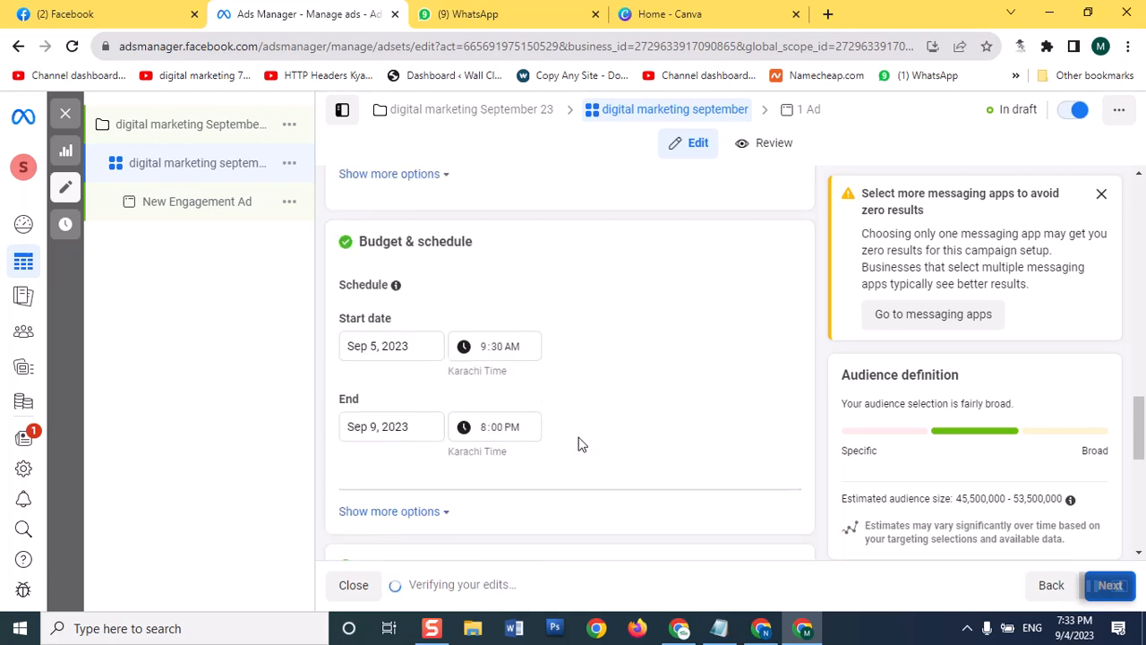
{"action": "scroll", "coordinate": [579, 443], "scroll_direction": "down", "scroll_amount": 4}
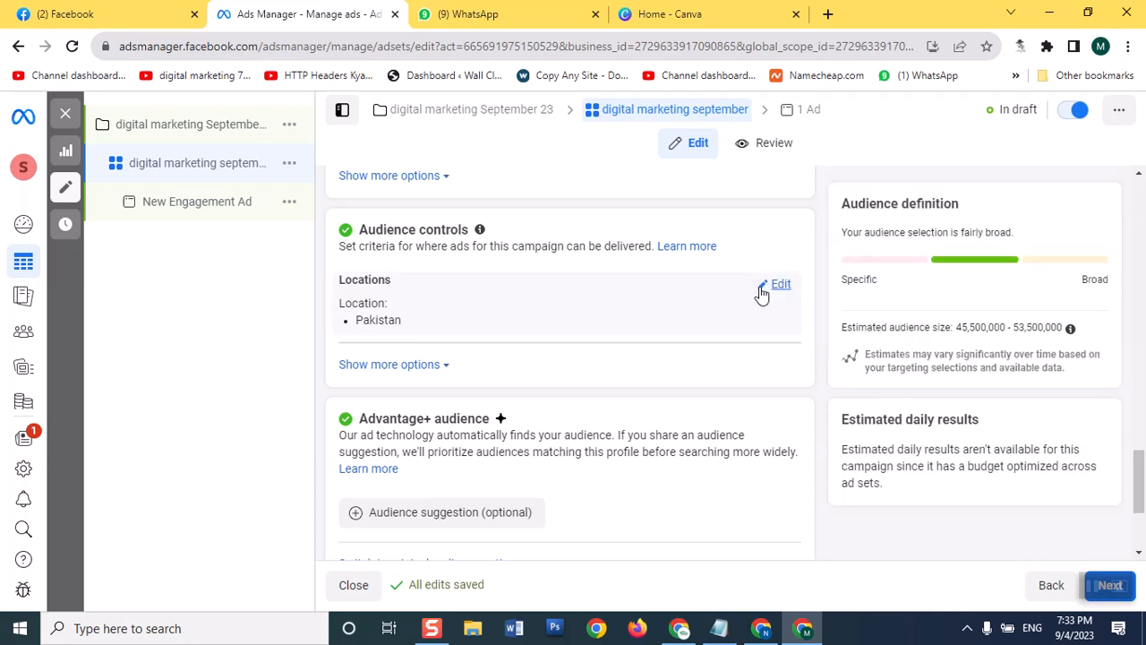
{"action": "scroll", "coordinate": [761, 293], "scroll_direction": "down", "scroll_amount": 1}
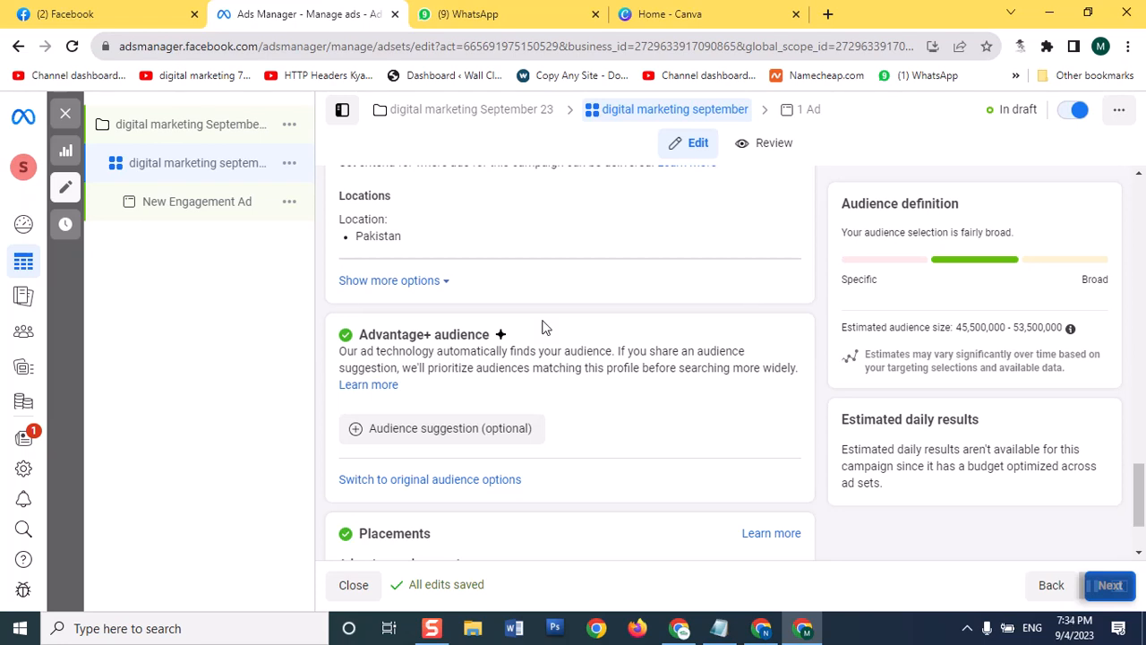
{"action": "scroll", "coordinate": [530, 349], "scroll_direction": "down", "scroll_amount": 2}
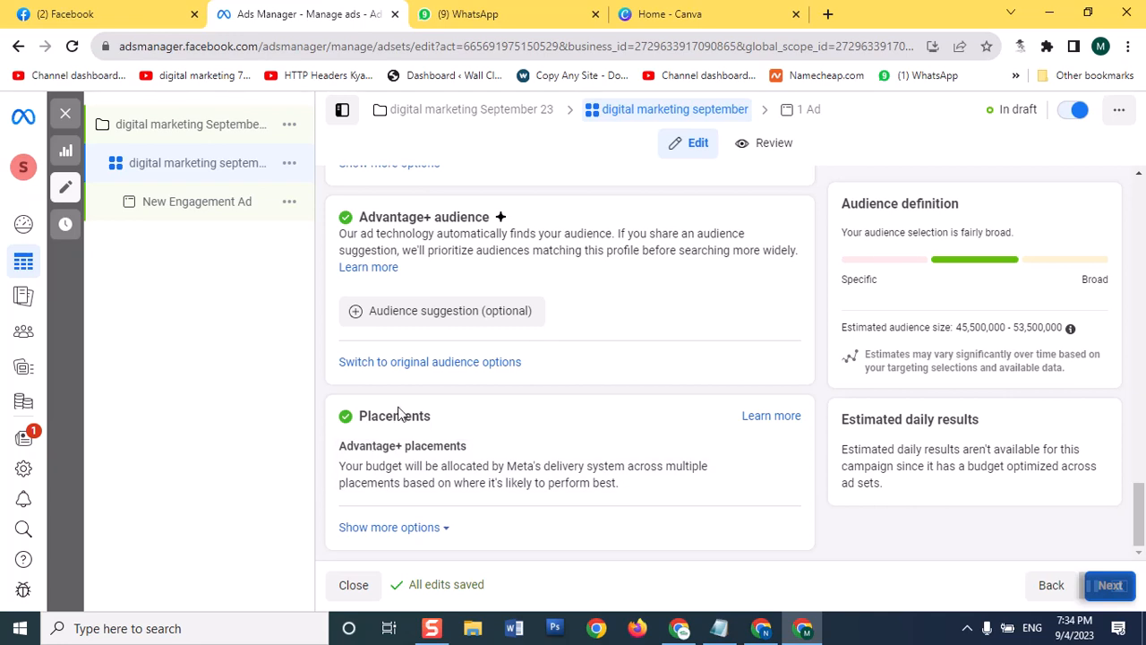
Expand the additional placement options and switch the ad set from Advantage+ placements to Manual placements.
{"action": "left_click", "coordinate": [407, 533]}
{"action": "scroll", "coordinate": [486, 487], "scroll_direction": "down", "scroll_amount": 4}
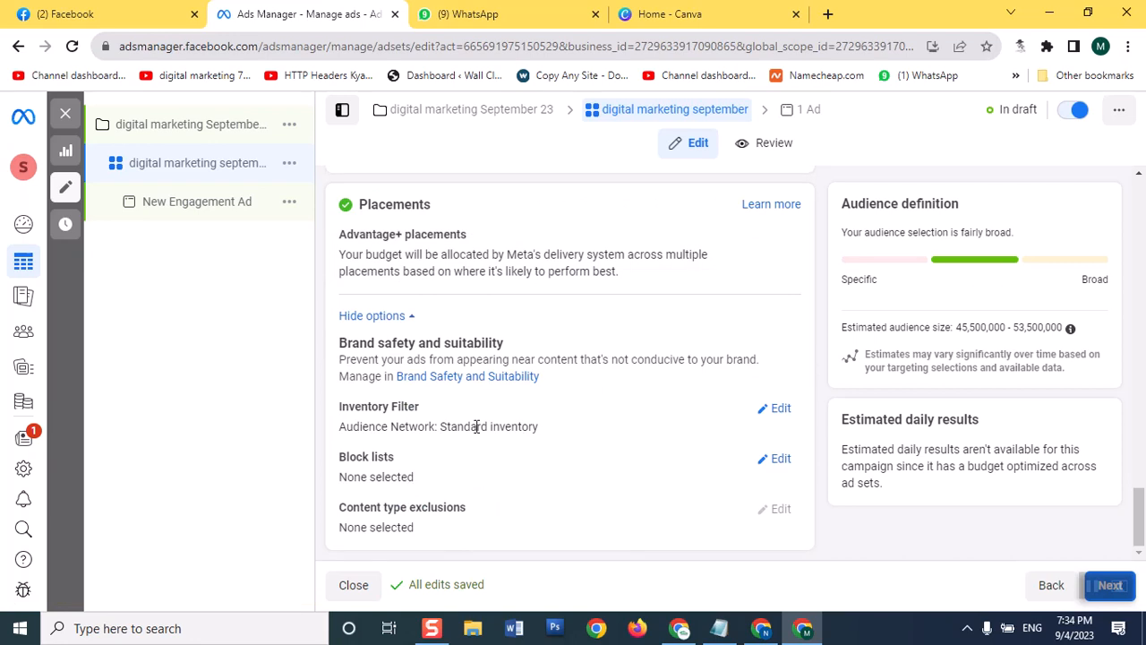
{"action": "scroll", "coordinate": [478, 354], "scroll_direction": "up", "scroll_amount": 2}
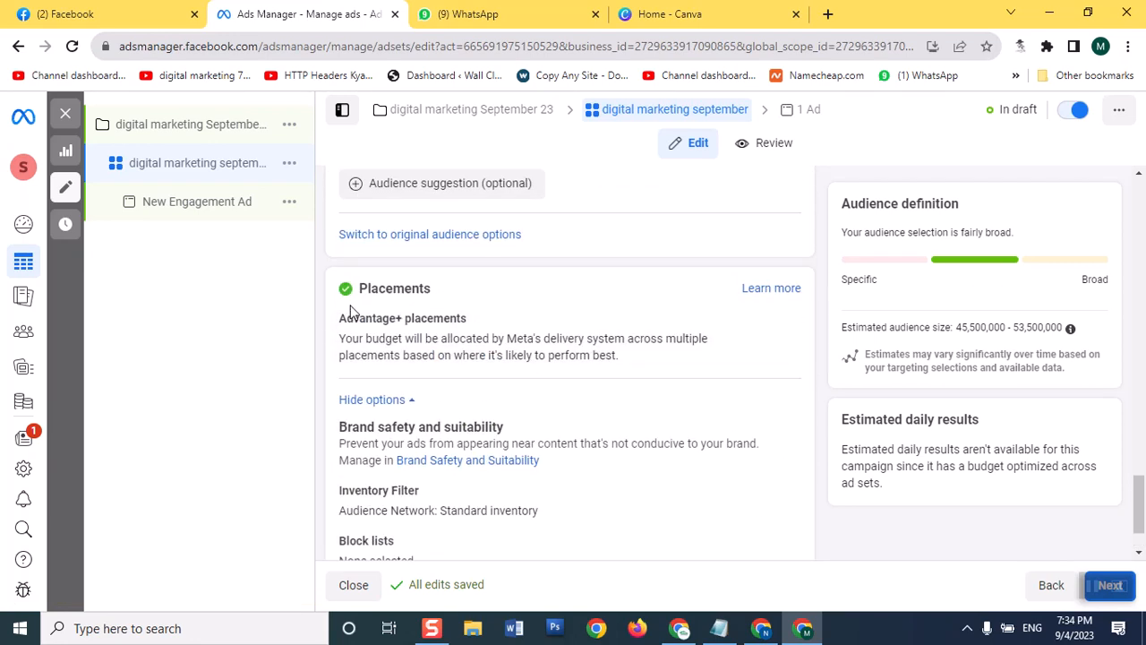
{"action": "left_click", "coordinate": [789, 320]}
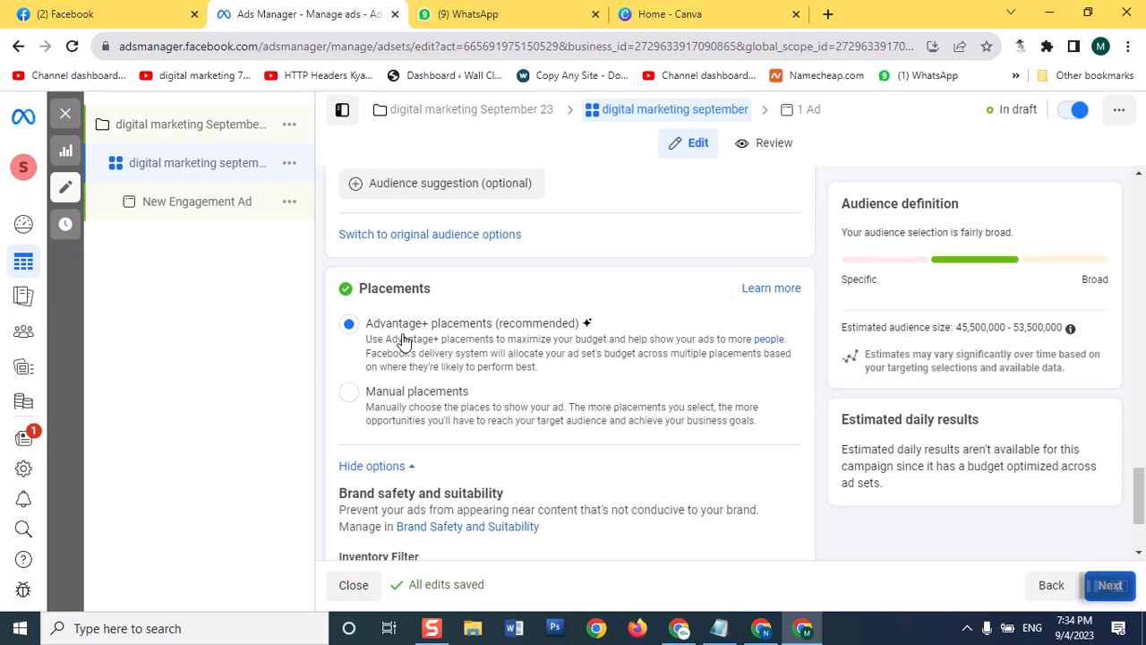
{"action": "left_click", "coordinate": [348, 394]}
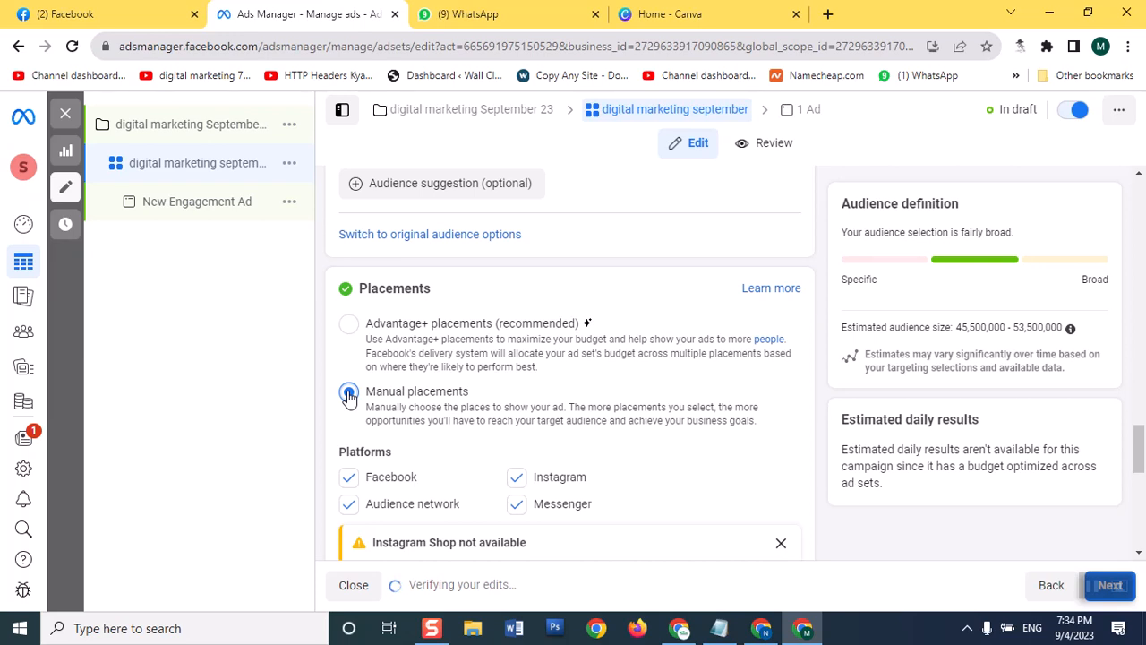
Review the manual placement platforms and list, and examine the mobile device choices under the additional placement options.
{"action": "scroll", "coordinate": [504, 475], "scroll_direction": "down", "scroll_amount": 2}
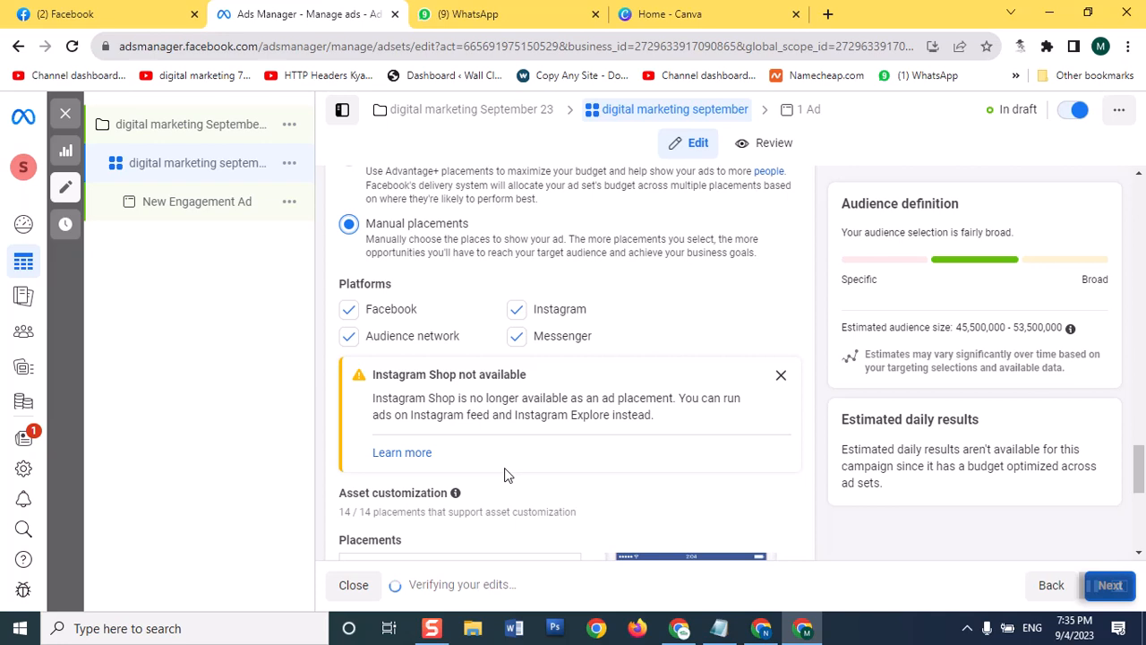
{"action": "scroll", "coordinate": [504, 475], "scroll_direction": "down", "scroll_amount": 2}
{"action": "scroll", "coordinate": [504, 469], "scroll_direction": "down", "scroll_amount": 2}
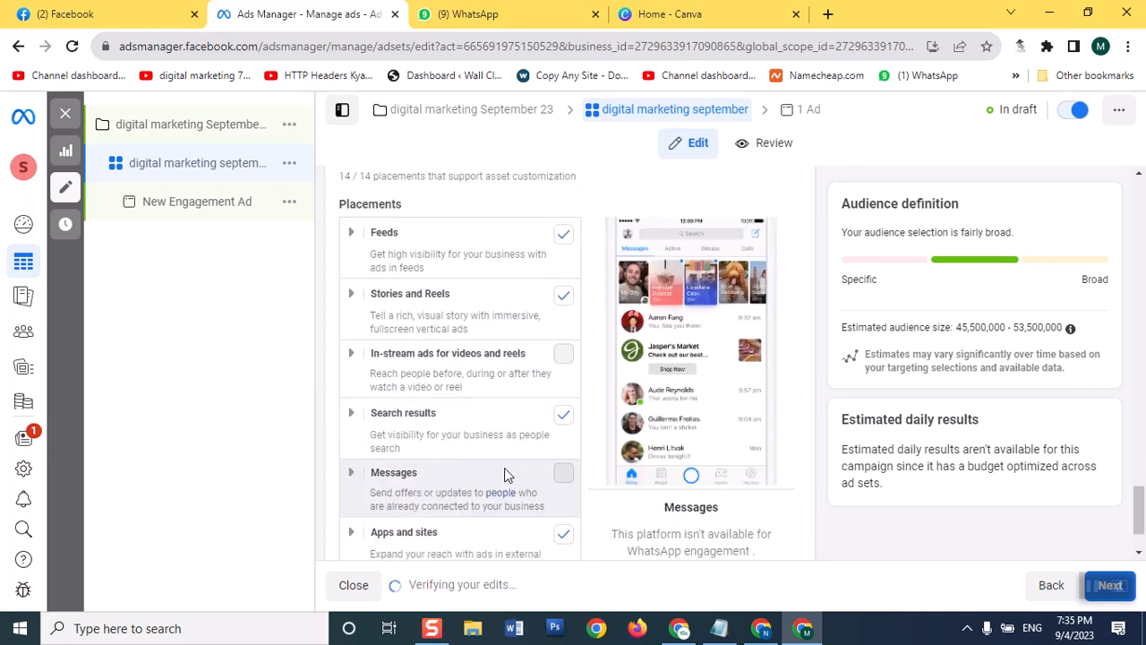
{"action": "scroll", "coordinate": [504, 474], "scroll_direction": "down", "scroll_amount": 2}
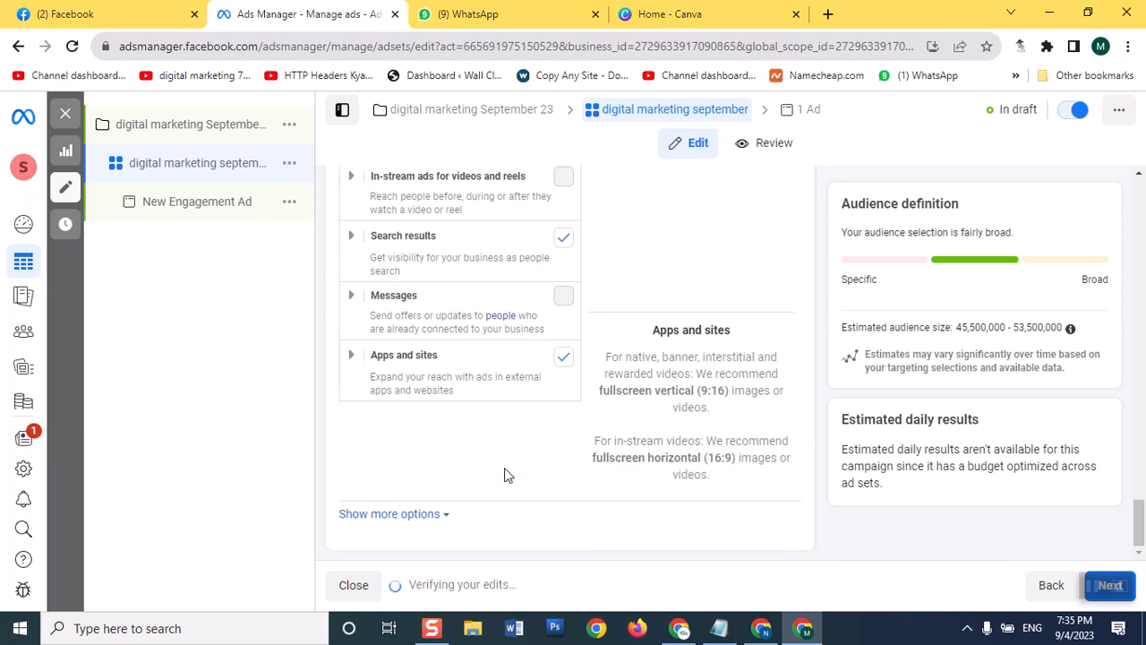
{"action": "left_click", "coordinate": [428, 519]}
{"action": "scroll", "coordinate": [559, 484], "scroll_direction": "down", "scroll_amount": 3}
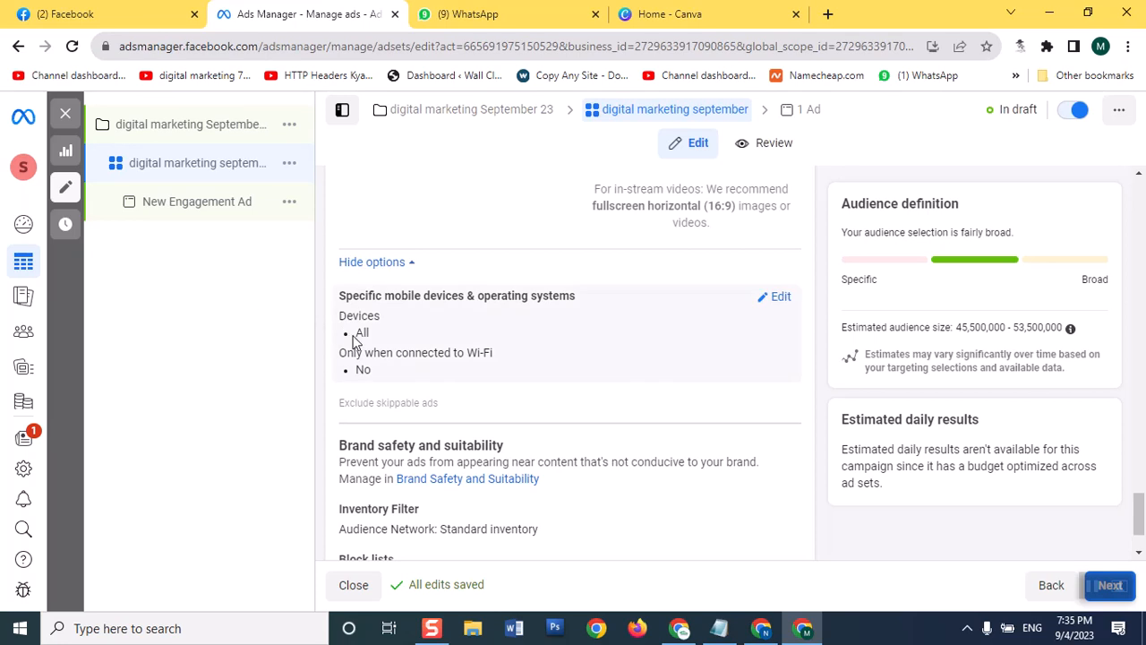
{"action": "left_click", "coordinate": [776, 297]}
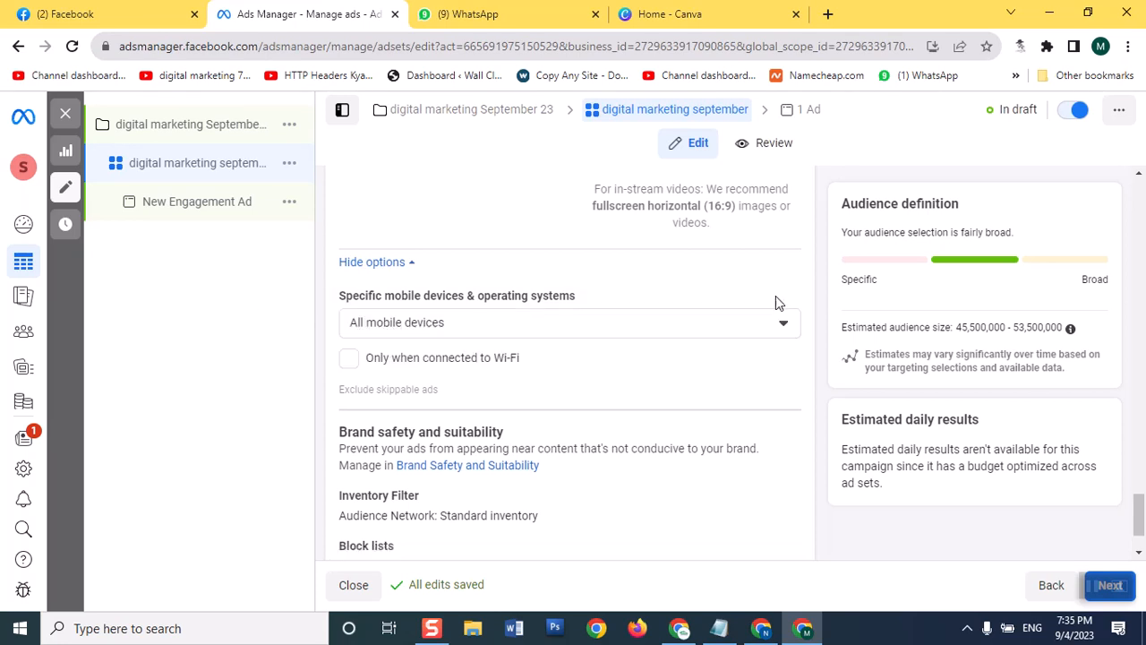
{"action": "left_click", "coordinate": [767, 325]}
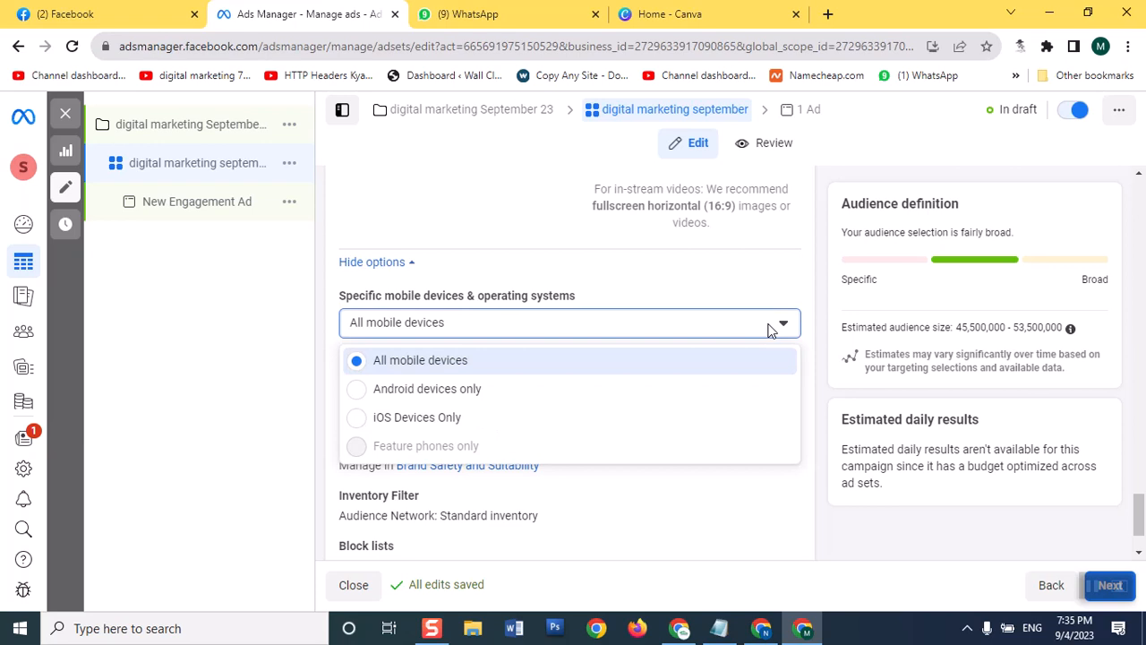
{"action": "left_click", "coordinate": [768, 328]}
Review the brand safety settings and recheck the ad set's Advantage+ audience and manual placements sections.
{"action": "scroll", "coordinate": [630, 354], "scroll_direction": "down", "scroll_amount": 2}
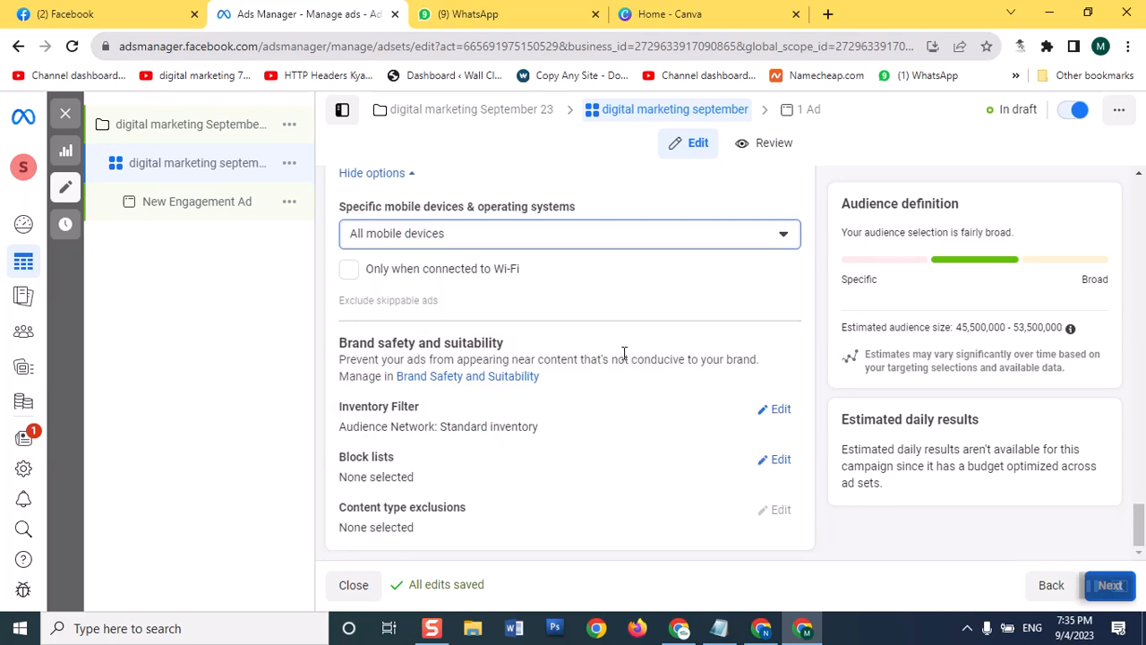
{"action": "scroll", "coordinate": [371, 307], "scroll_direction": "up", "scroll_amount": 10}
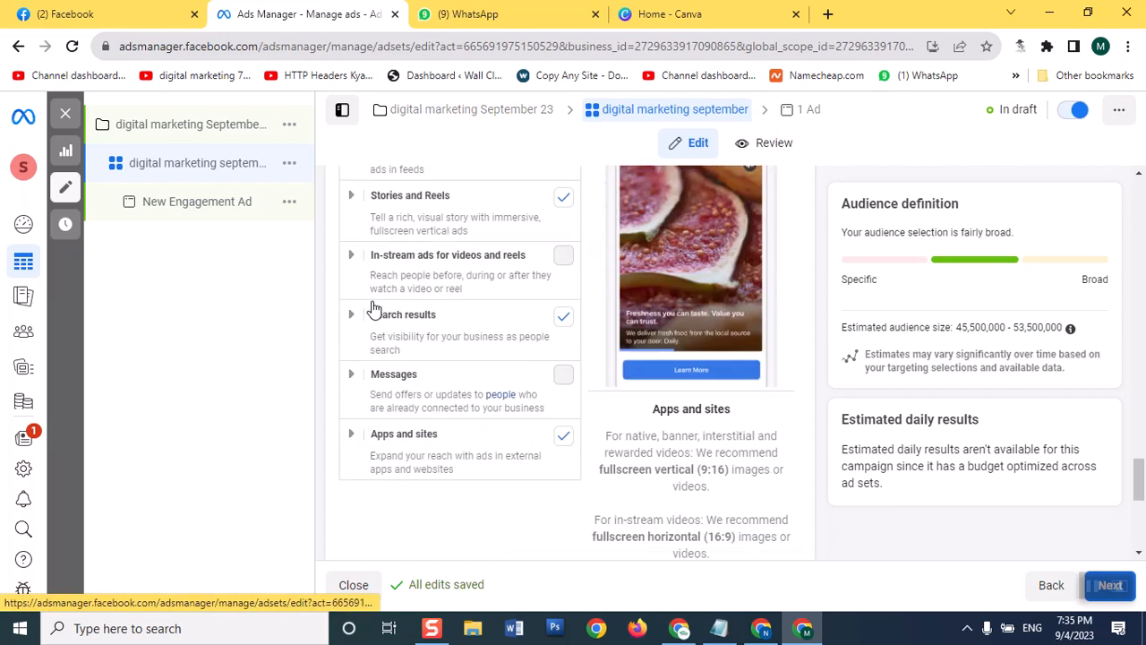
{"action": "scroll", "coordinate": [371, 307], "scroll_direction": "up", "scroll_amount": 4}
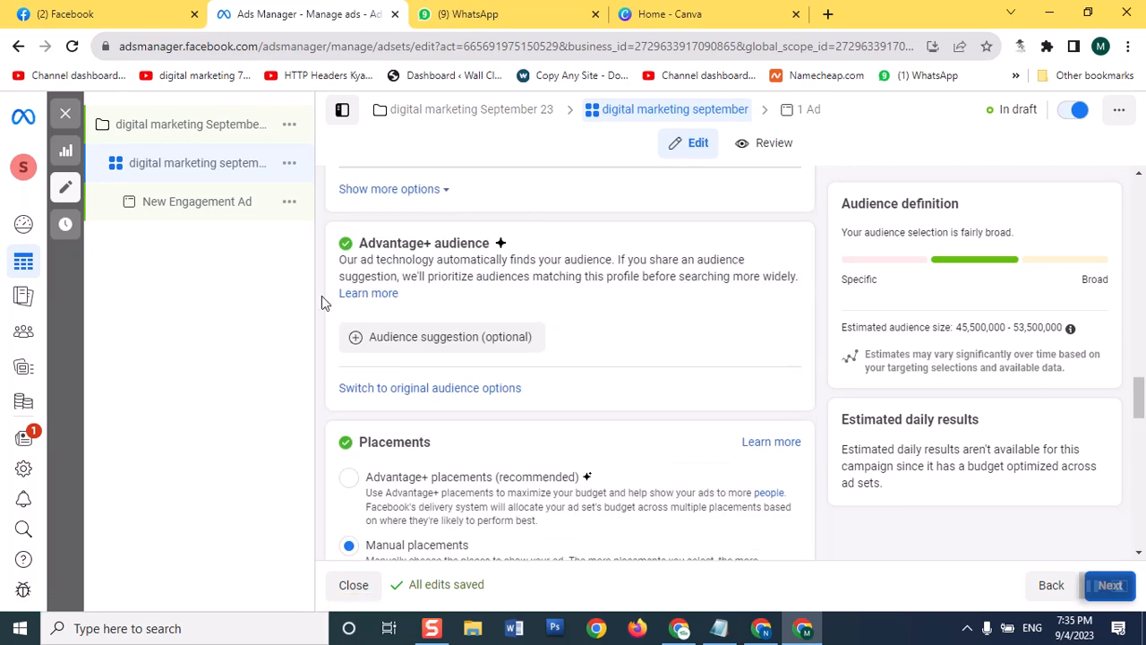
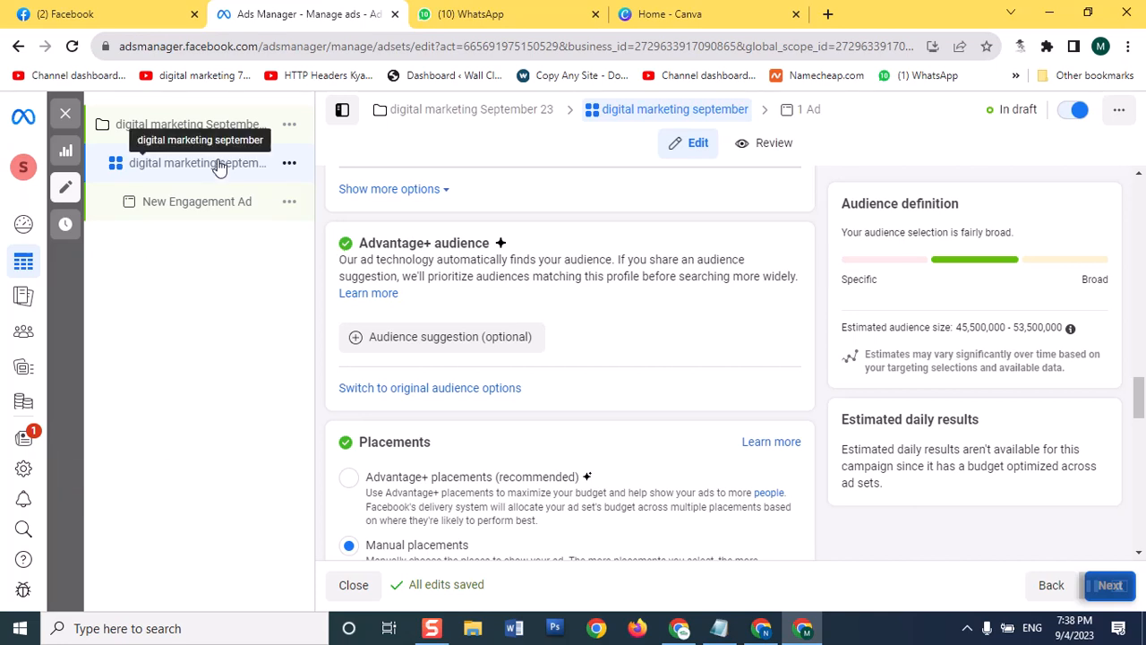
{"action": "scroll", "coordinate": [618, 333], "scroll_direction": "down", "scroll_amount": 1}
{"action": "scroll", "coordinate": [618, 333], "scroll_direction": "down", "scroll_amount": 5}
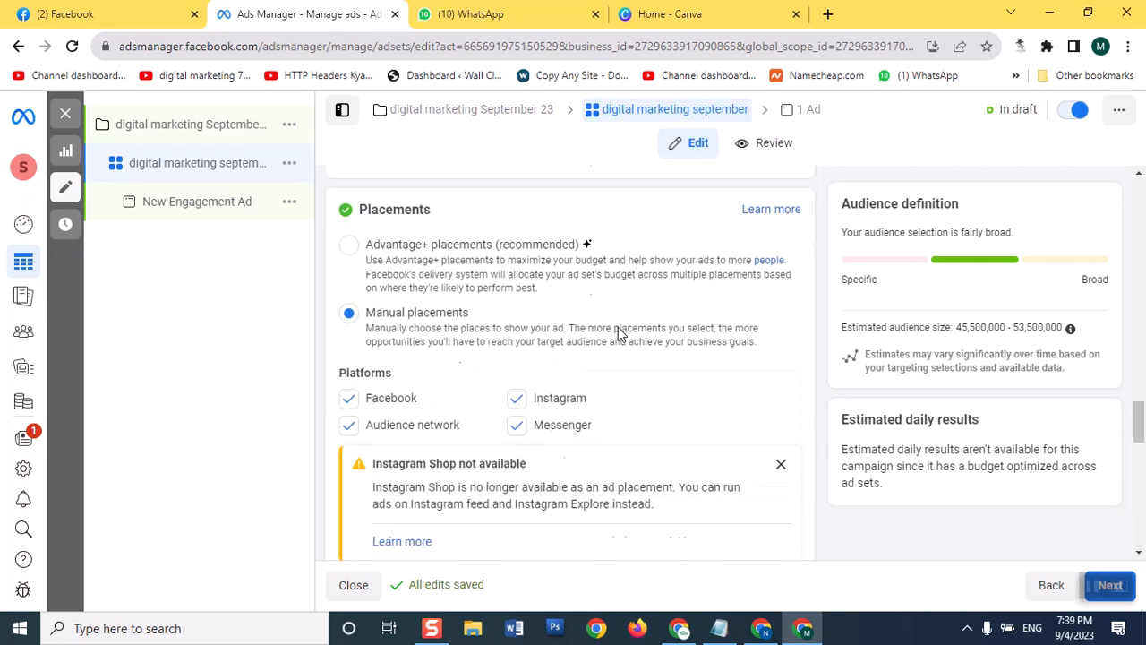
{"action": "scroll", "coordinate": [555, 349], "scroll_direction": "down", "scroll_amount": 4}
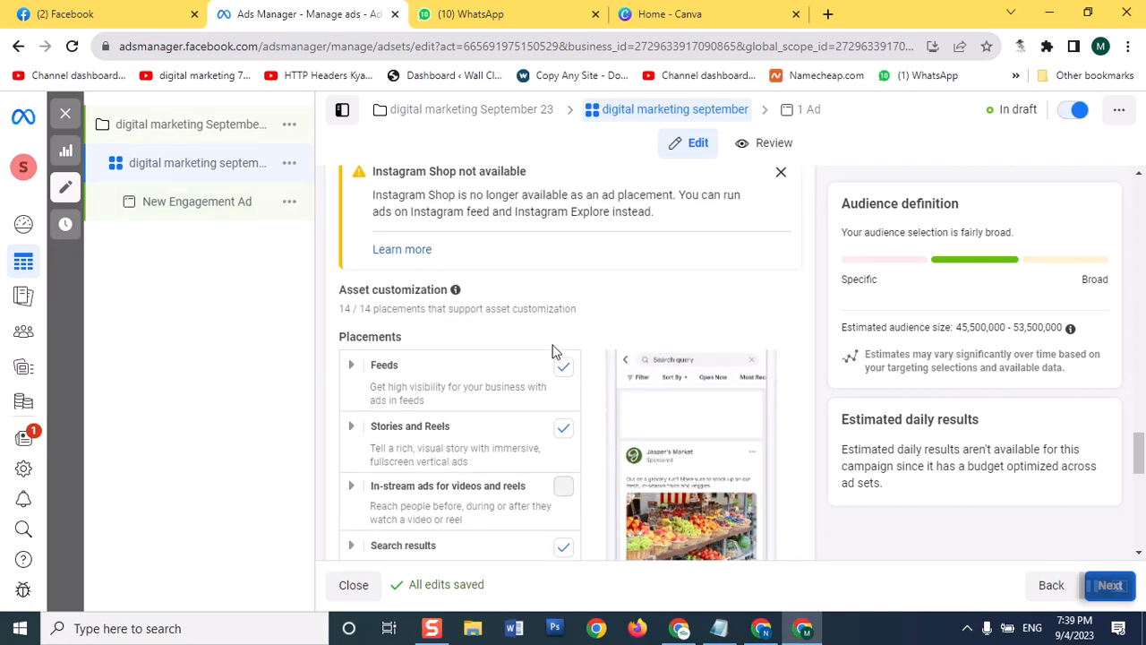
Open the New Engagement Ad and rename it "digital marketing september 23".
{"action": "left_click", "coordinate": [193, 211]}
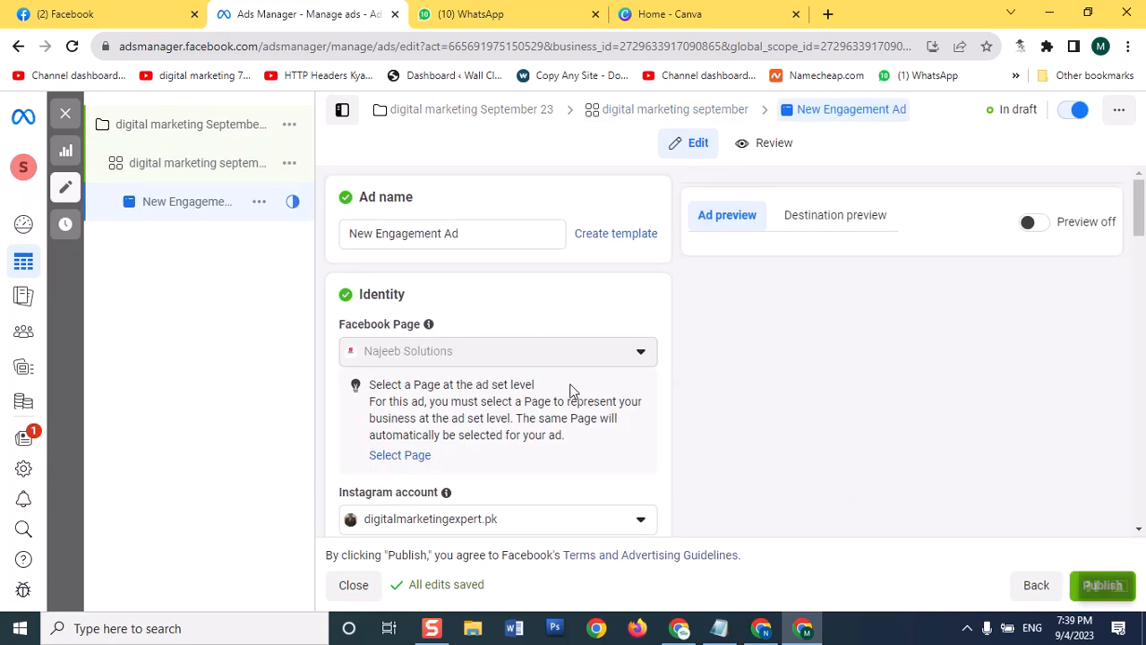
{"action": "left_click_drag", "start_coordinate": [481, 235], "coordinate": [227, 228]}
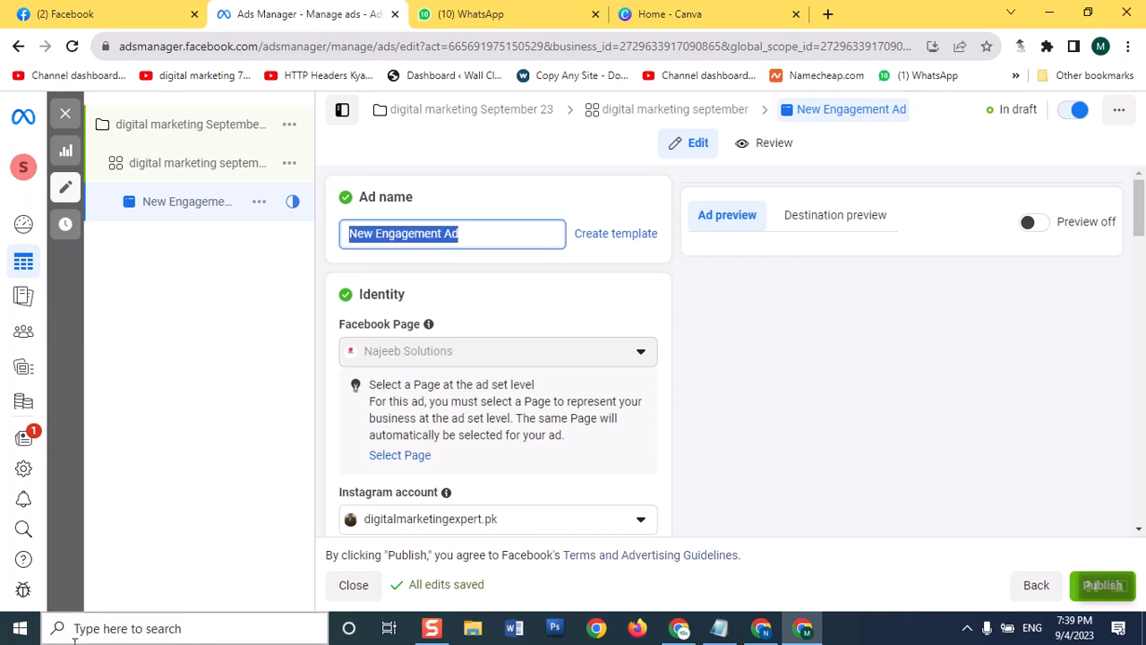
{"action": "type", "text": "digita"}
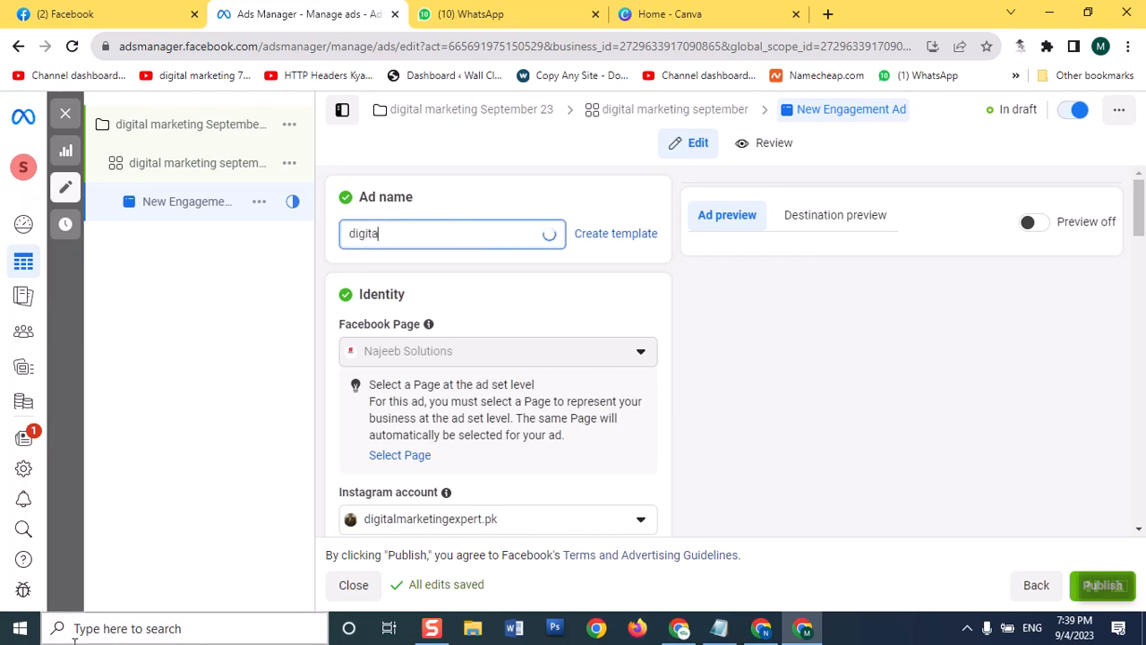
{"action": "type", "text": "l marketing"}
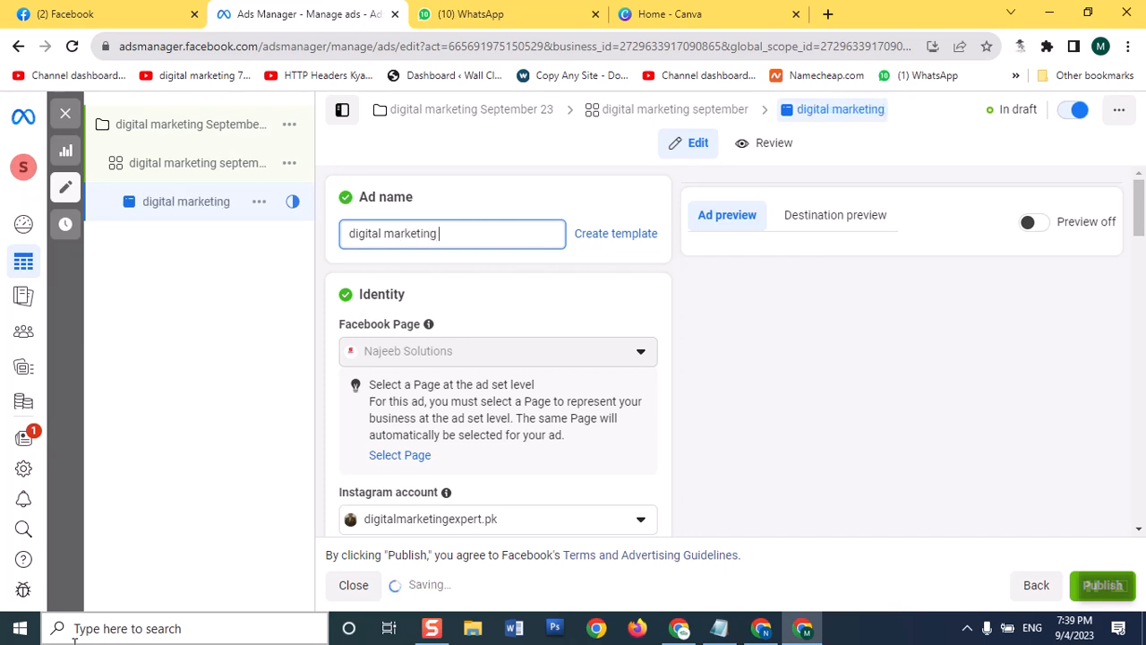
{"action": "type", "text": " septem"}
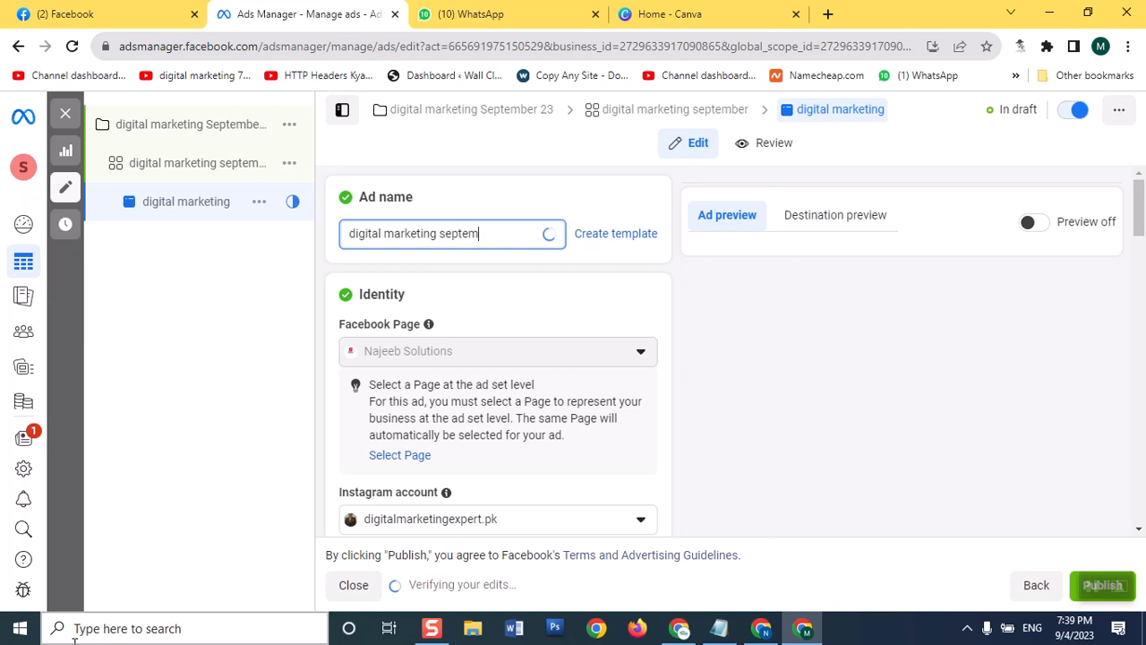
{"action": "type", "text": "ber 23"}
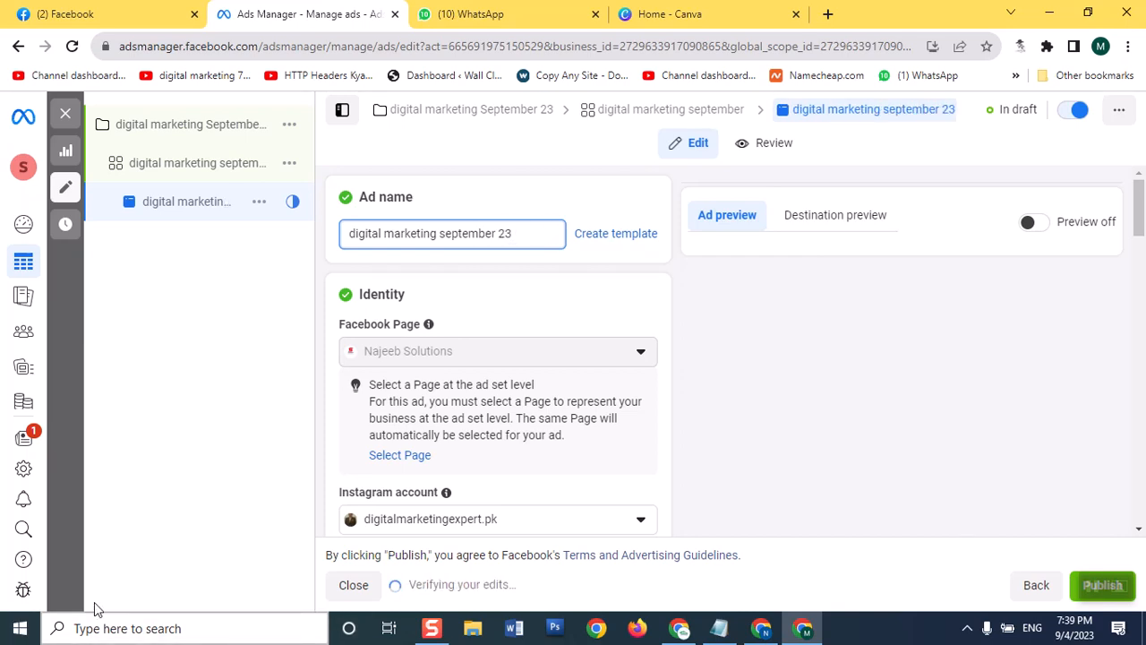
Review the ad's setup format, the media, primary text, headline and description fields, and the message template.
{"action": "scroll", "coordinate": [482, 411], "scroll_direction": "down", "scroll_amount": 2}
{"action": "scroll", "coordinate": [482, 412], "scroll_direction": "down", "scroll_amount": 2}
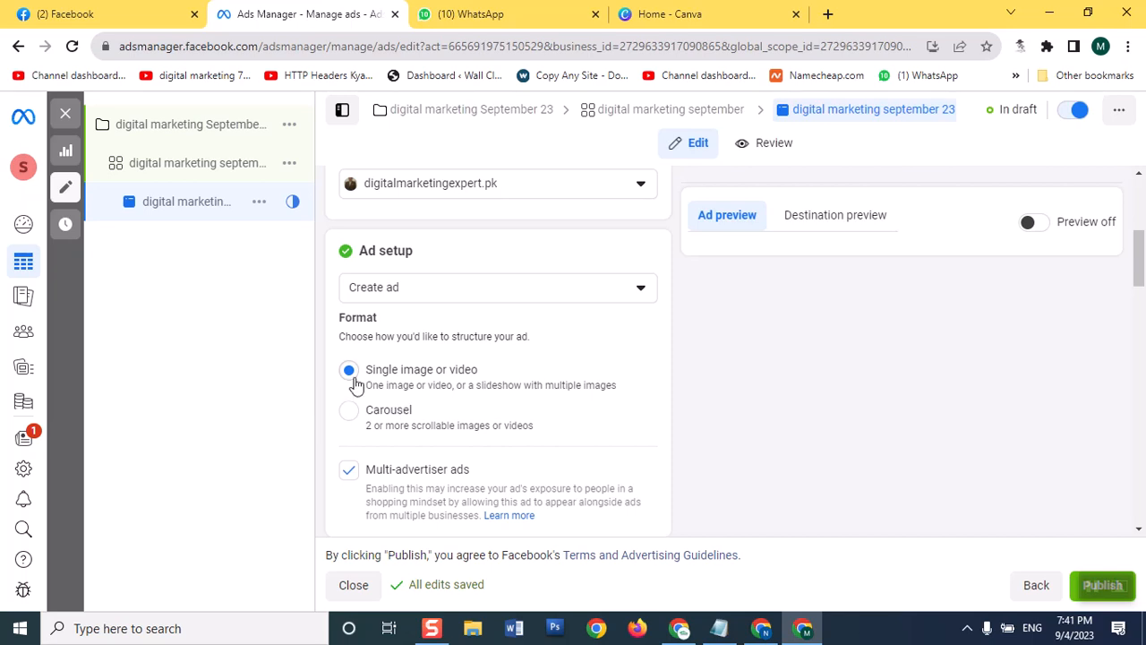
{"action": "scroll", "coordinate": [356, 384], "scroll_direction": "down", "scroll_amount": 2}
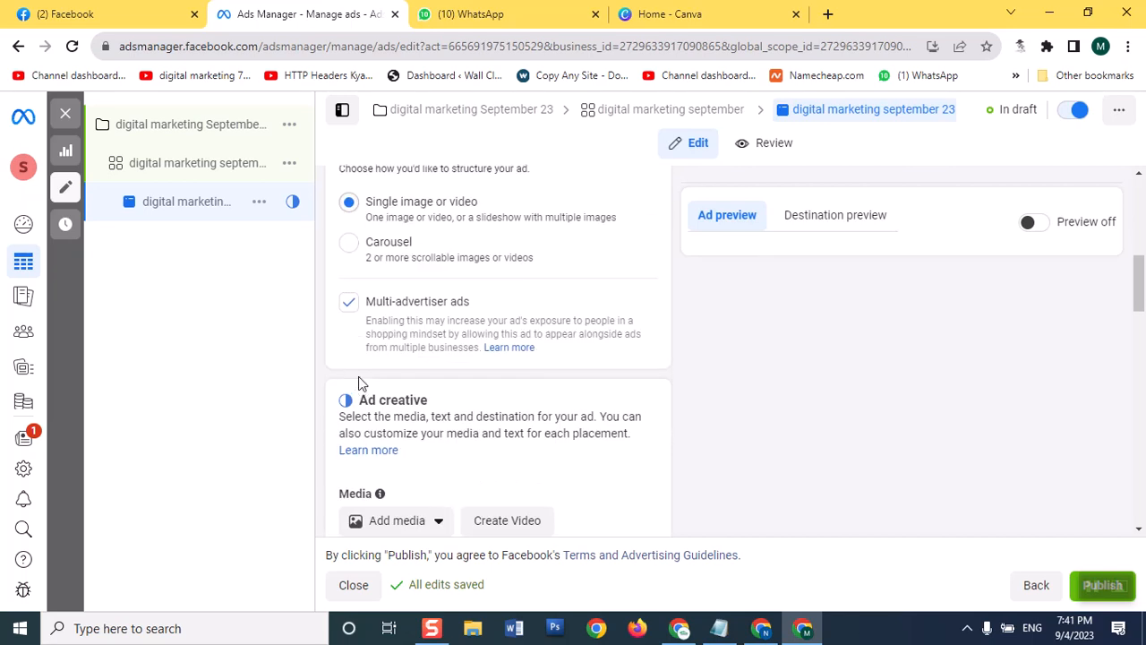
{"action": "scroll", "coordinate": [358, 383], "scroll_direction": "down", "scroll_amount": 1}
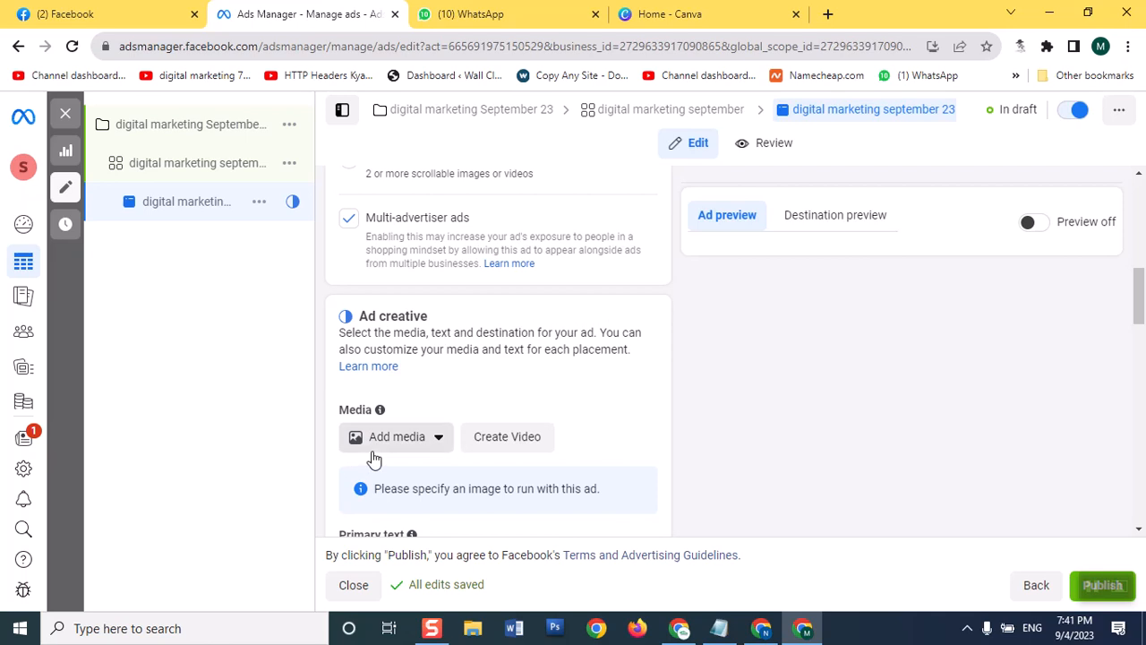
{"action": "scroll", "coordinate": [460, 398], "scroll_direction": "down", "scroll_amount": 1}
{"action": "scroll", "coordinate": [459, 399], "scroll_direction": "down", "scroll_amount": 4}
{"action": "scroll", "coordinate": [460, 399], "scroll_direction": "up", "scroll_amount": 4}
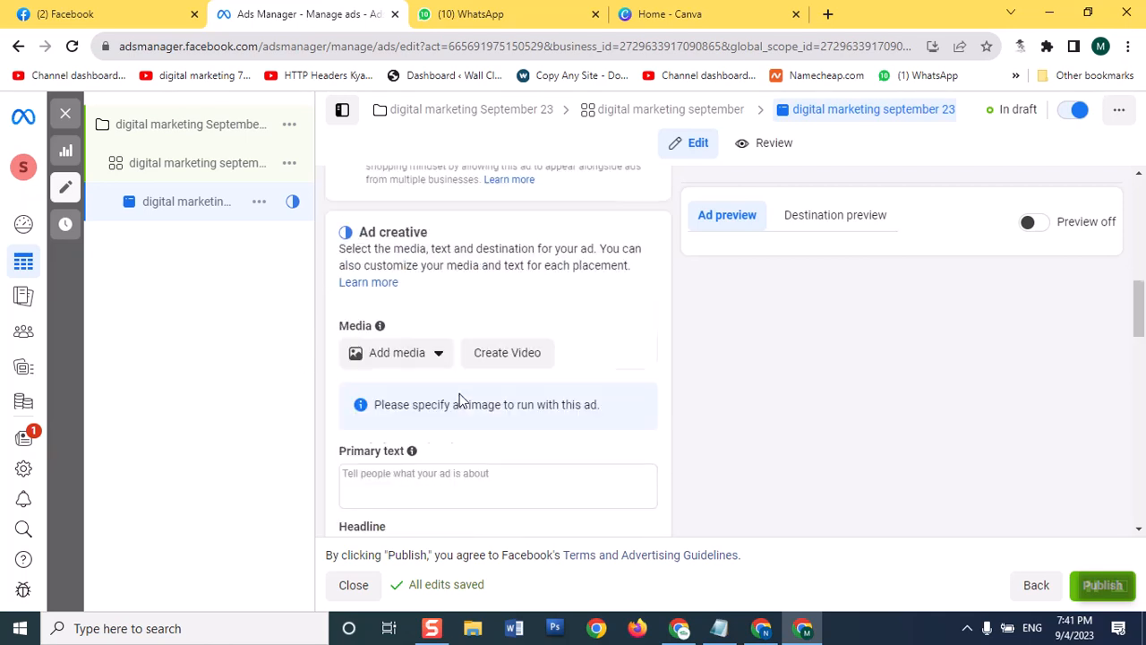
{"action": "scroll", "coordinate": [460, 399], "scroll_direction": "up", "scroll_amount": 1}
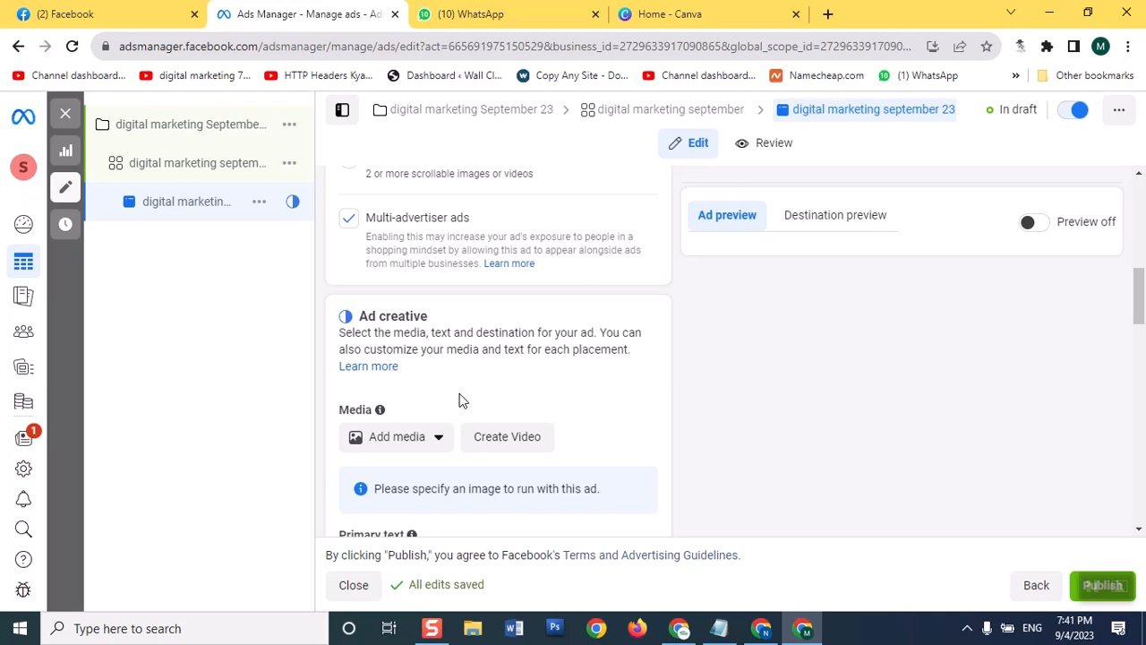
{"action": "scroll", "coordinate": [459, 399], "scroll_direction": "down", "scroll_amount": 1}
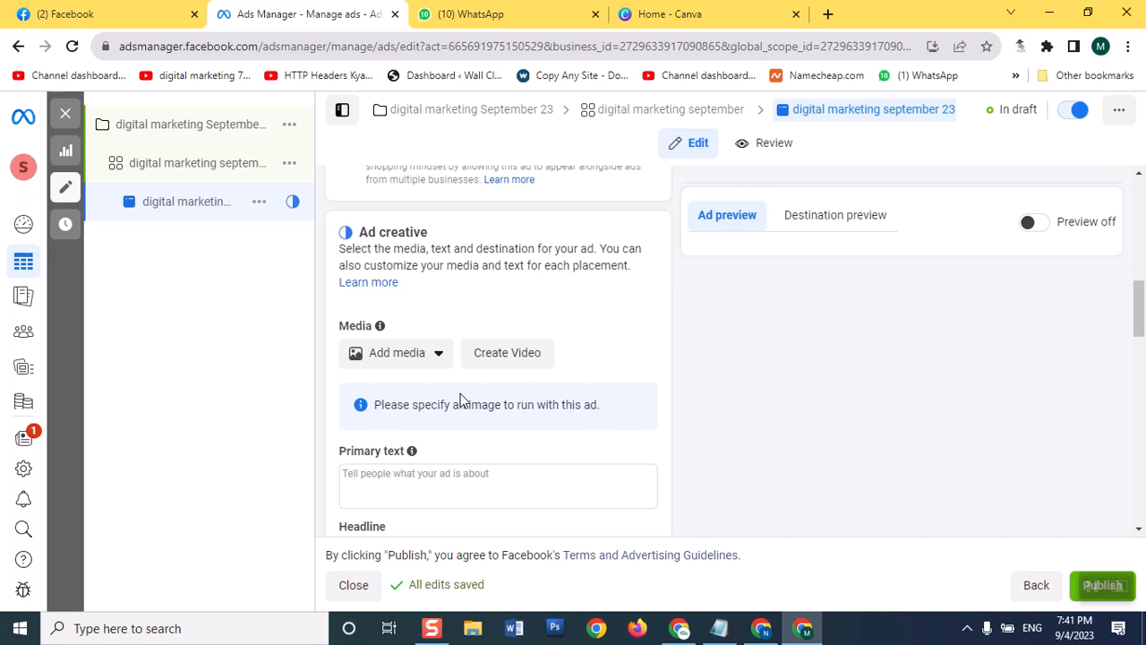
{"action": "scroll", "coordinate": [461, 400], "scroll_direction": "down", "scroll_amount": 2}
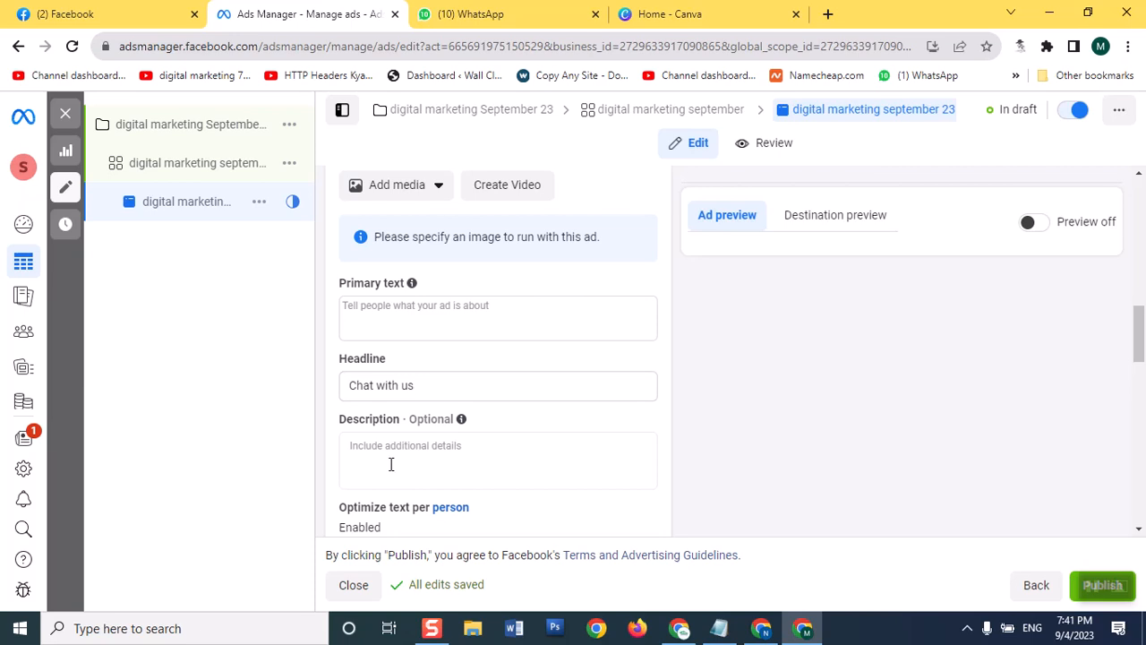
{"action": "scroll", "coordinate": [390, 464], "scroll_direction": "down", "scroll_amount": 2}
{"action": "scroll", "coordinate": [391, 464], "scroll_direction": "down", "scroll_amount": 3}
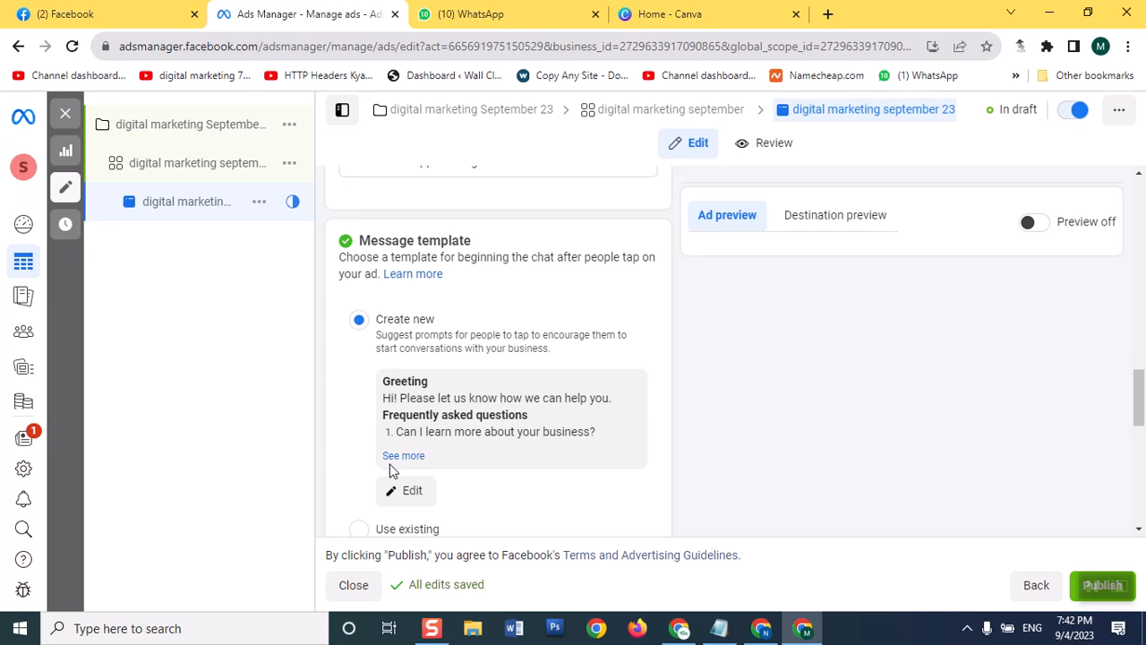
{"action": "scroll", "coordinate": [408, 492], "scroll_direction": "up", "scroll_amount": 3}
{"action": "scroll", "coordinate": [422, 504], "scroll_direction": "up", "scroll_amount": 3}
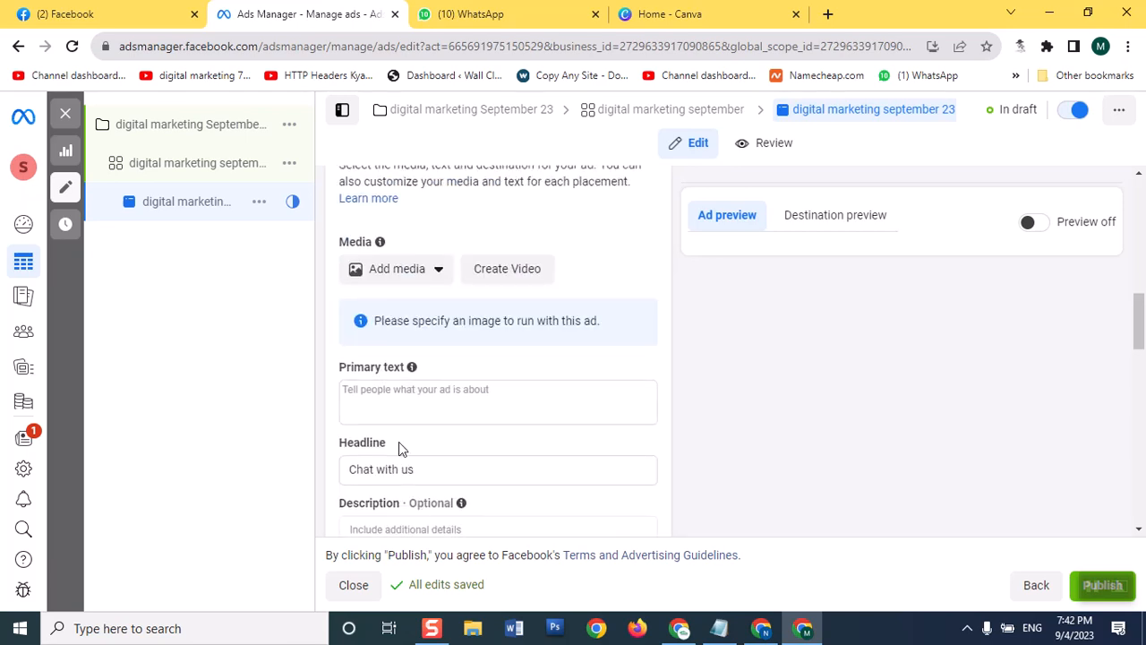
Add an image to the ad creative by uploading google-algorithm-updates from the najeebandsons folder.
{"action": "left_click", "coordinate": [385, 281]}
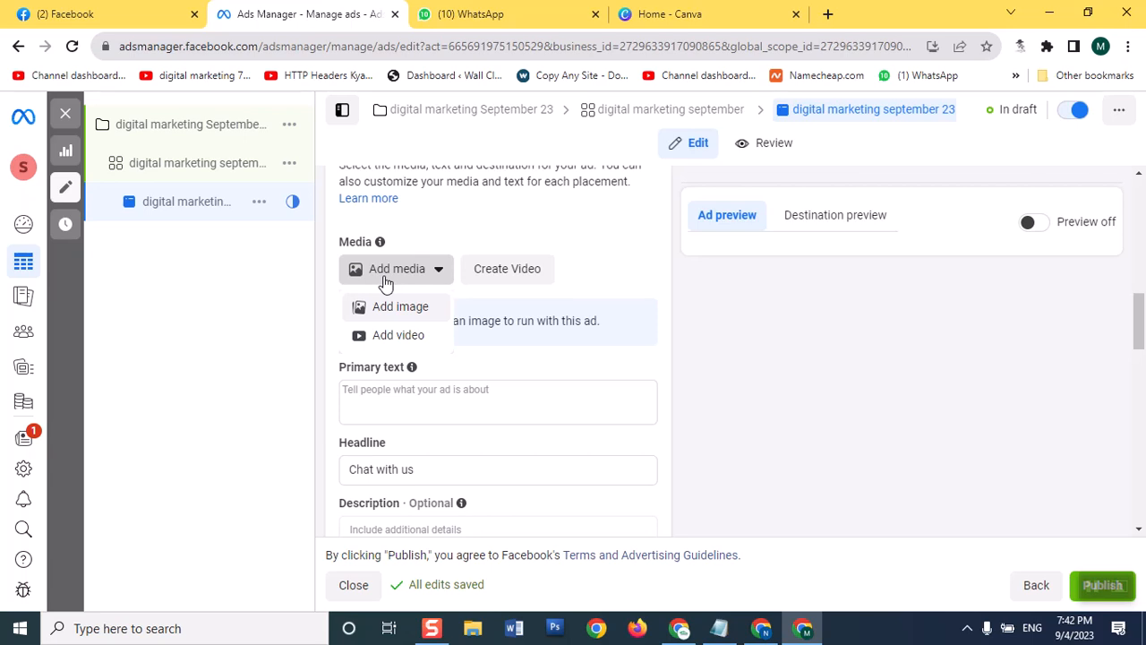
{"action": "left_click", "coordinate": [391, 309]}
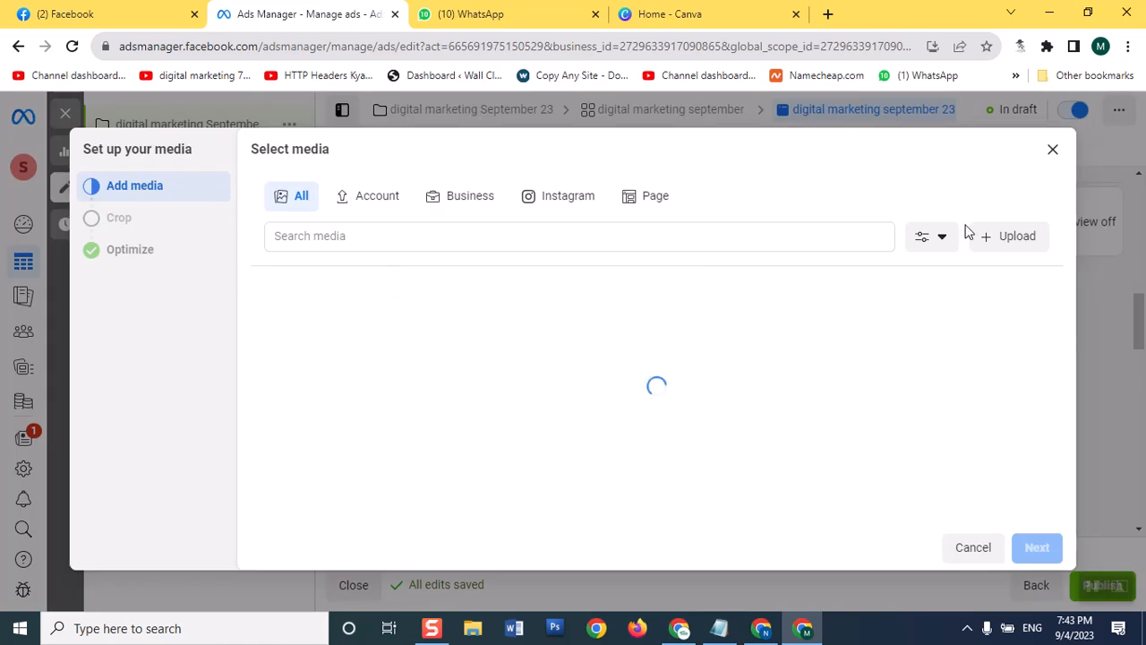
{"action": "left_click", "coordinate": [995, 240]}
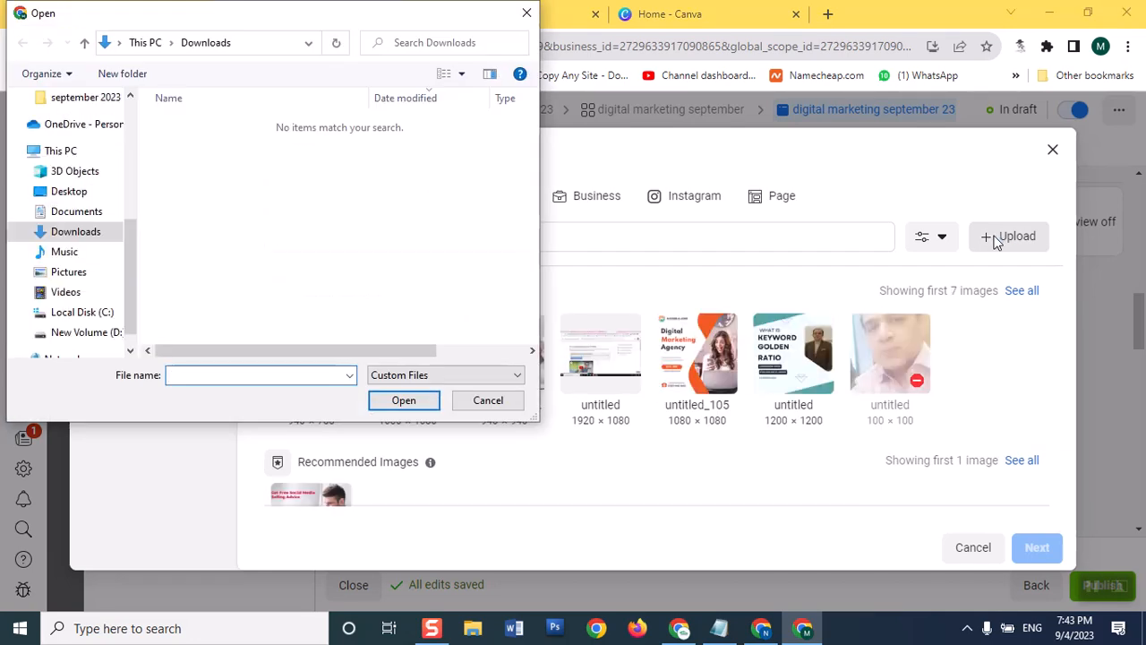
{"action": "left_click", "coordinate": [133, 123]}
{"action": "left_click", "coordinate": [85, 179]}
{"action": "left_click_drag", "start_coordinate": [528, 168], "coordinate": [547, 304]}
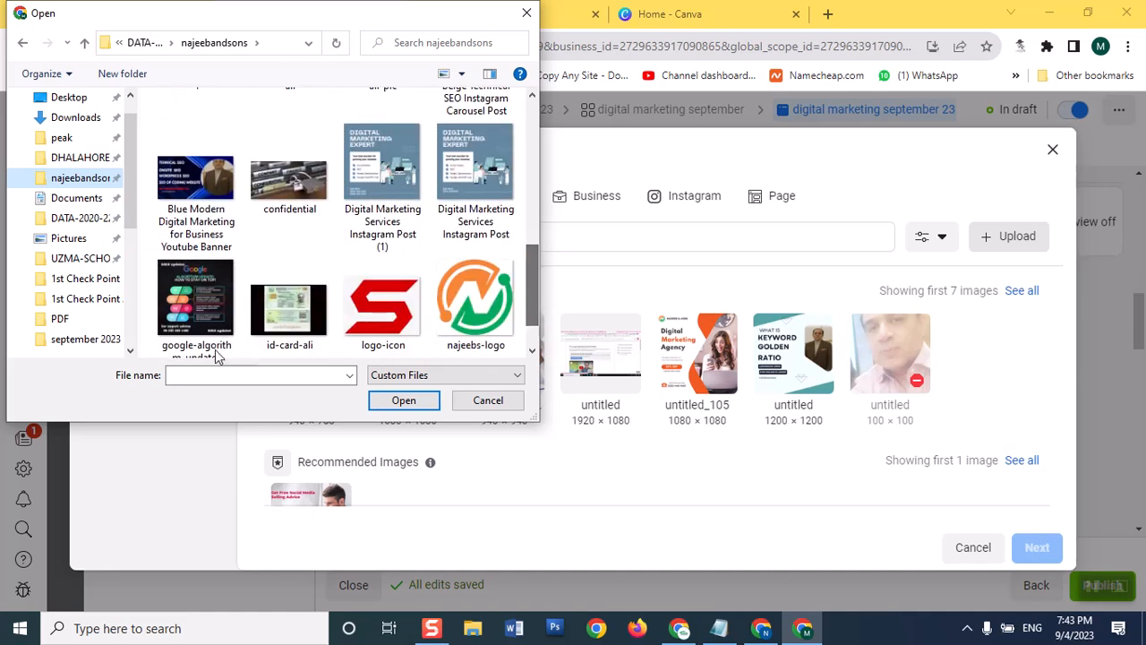
{"action": "left_click", "coordinate": [199, 306]}
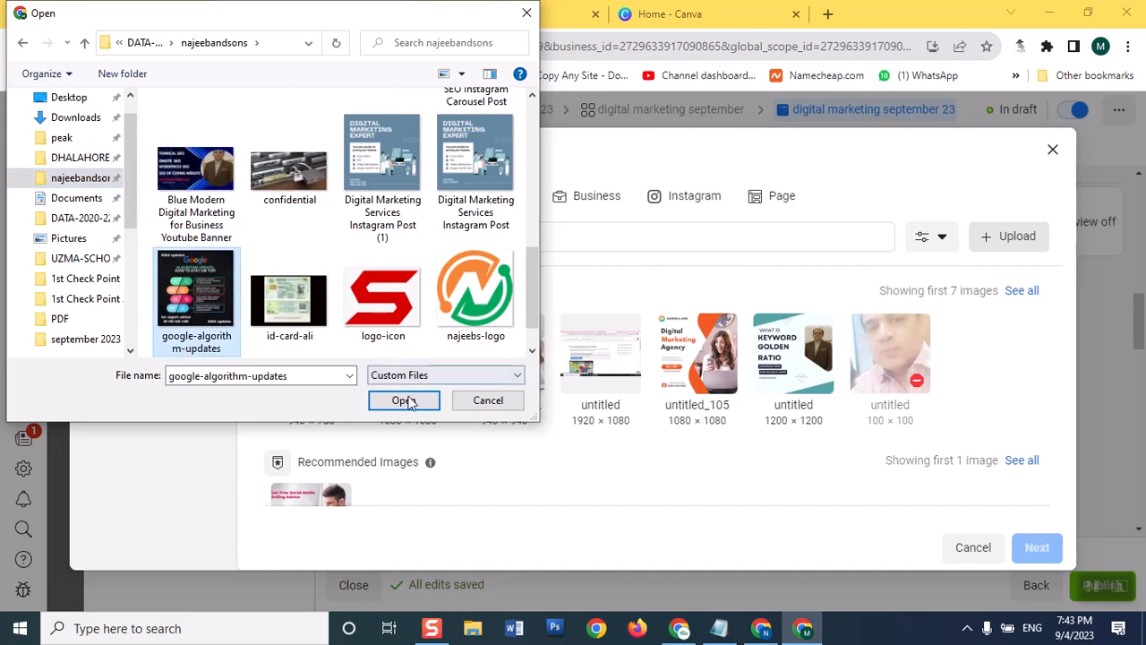
{"action": "left_click", "coordinate": [398, 400]}
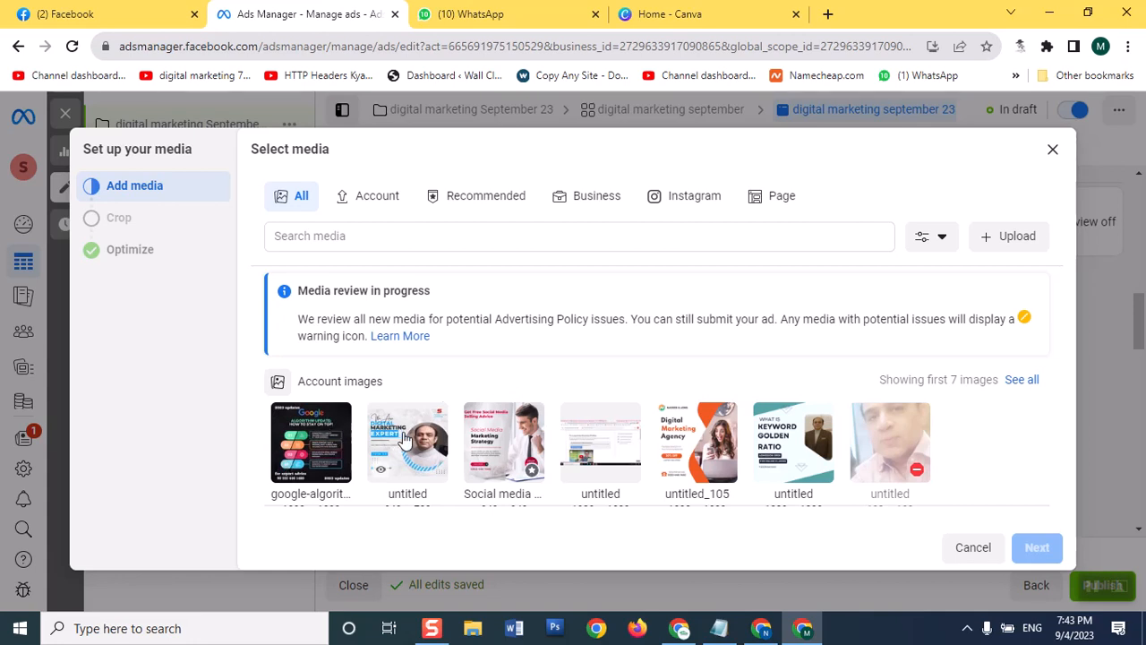
Try to upload the confidential image from the najeebandsons folder as the ad's media and check its upload status.
{"action": "left_click", "coordinate": [1024, 238]}
{"action": "scroll", "coordinate": [461, 296], "scroll_direction": "down", "scroll_amount": 5}
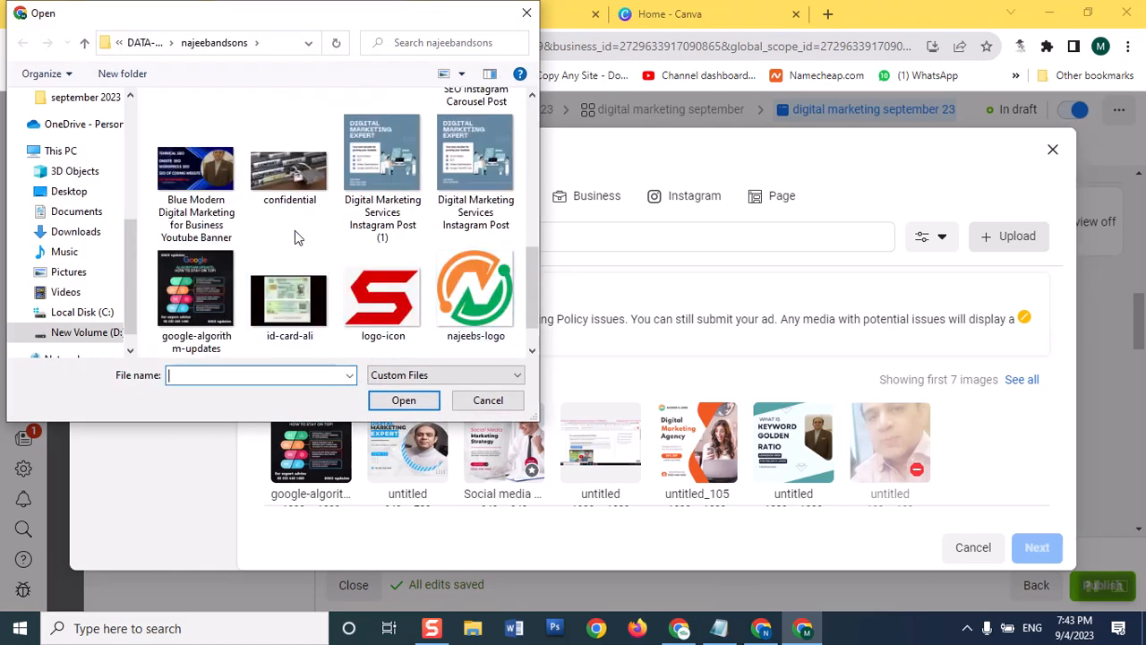
{"action": "left_click", "coordinate": [286, 175]}
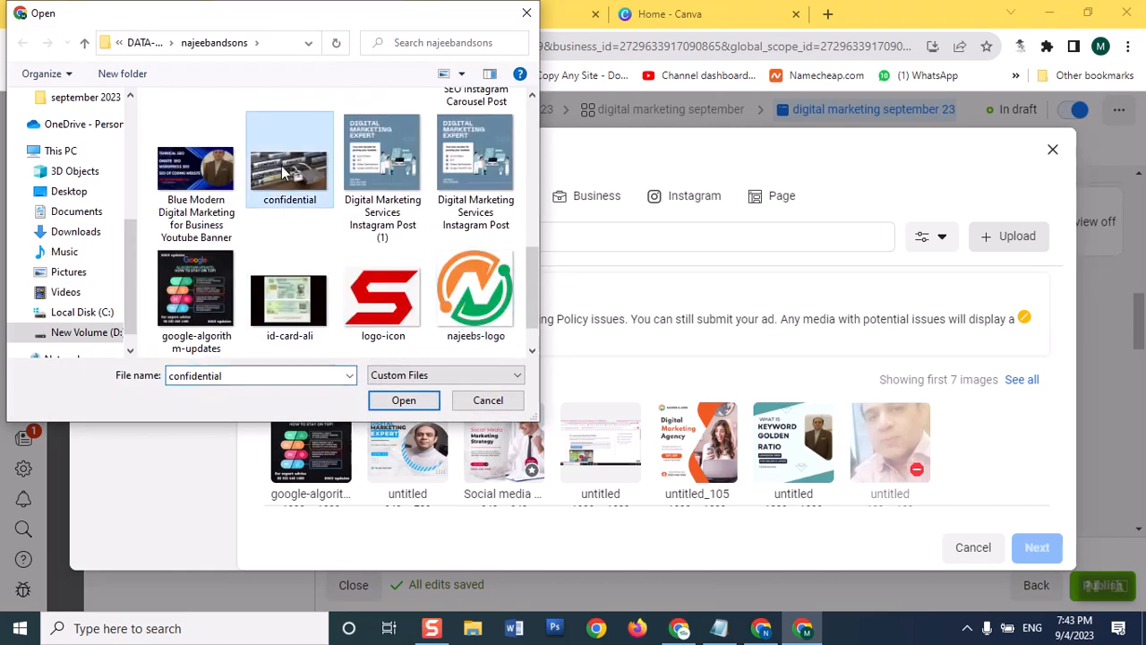
{"action": "left_click", "coordinate": [401, 401]}
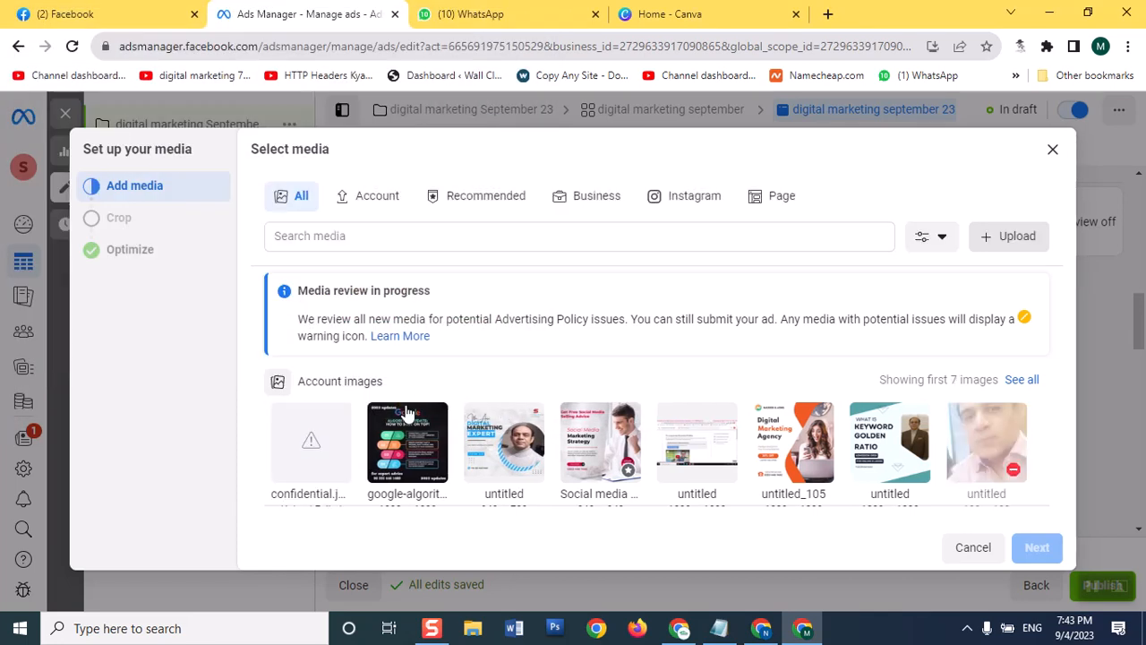
{"action": "scroll", "coordinate": [534, 380], "scroll_direction": "down", "scroll_amount": 2}
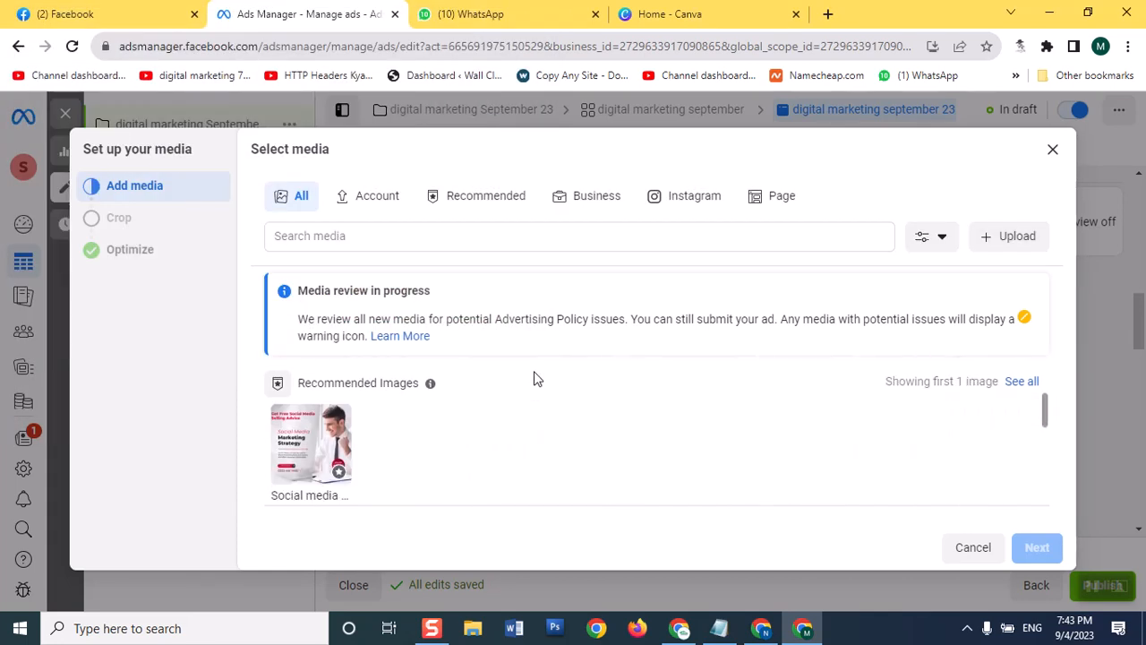
{"action": "scroll", "coordinate": [535, 380], "scroll_direction": "up", "scroll_amount": 1}
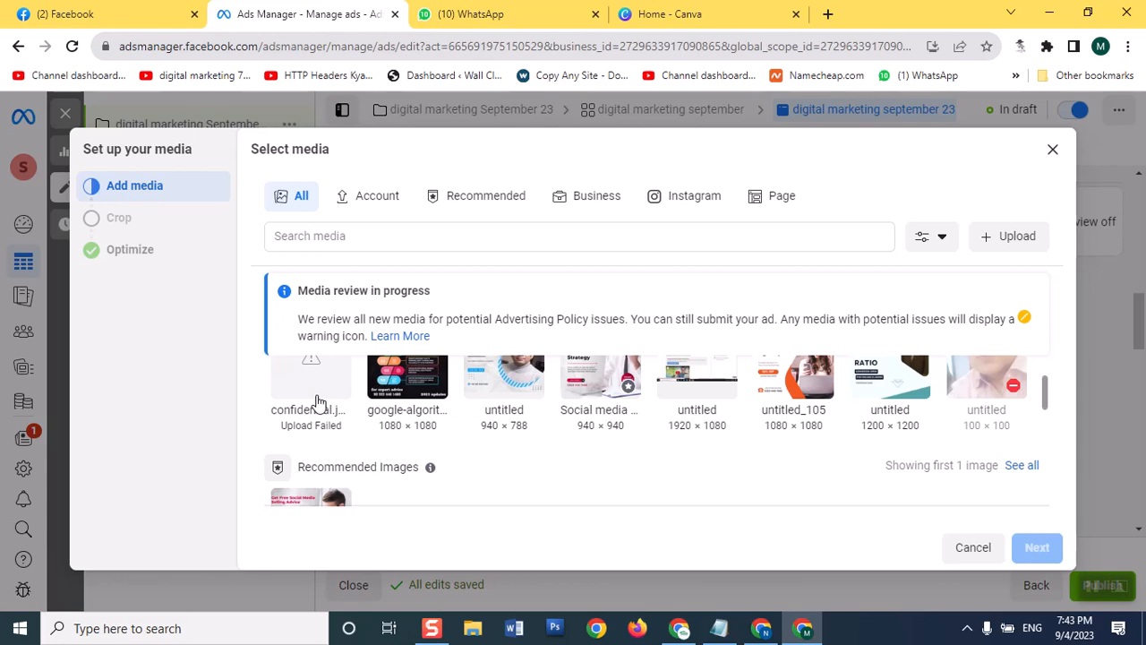
{"action": "scroll", "coordinate": [318, 400], "scroll_direction": "up", "scroll_amount": 1}
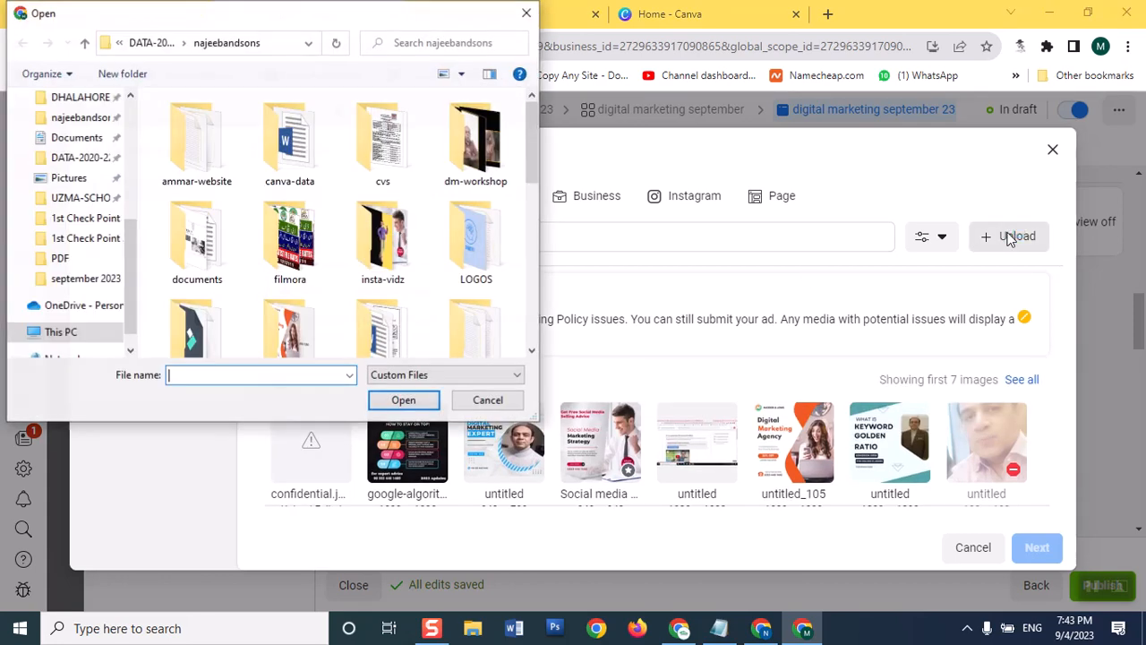
{"action": "scroll", "coordinate": [513, 279], "scroll_direction": "down", "scroll_amount": 3}
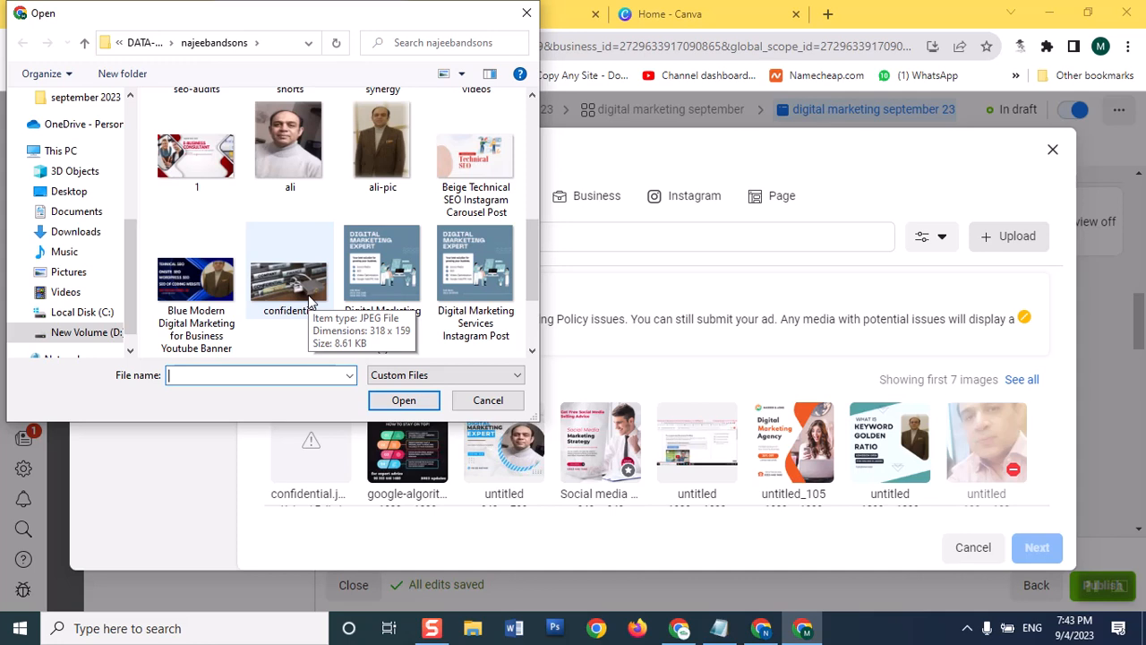
{"action": "left_click", "coordinate": [488, 400]}
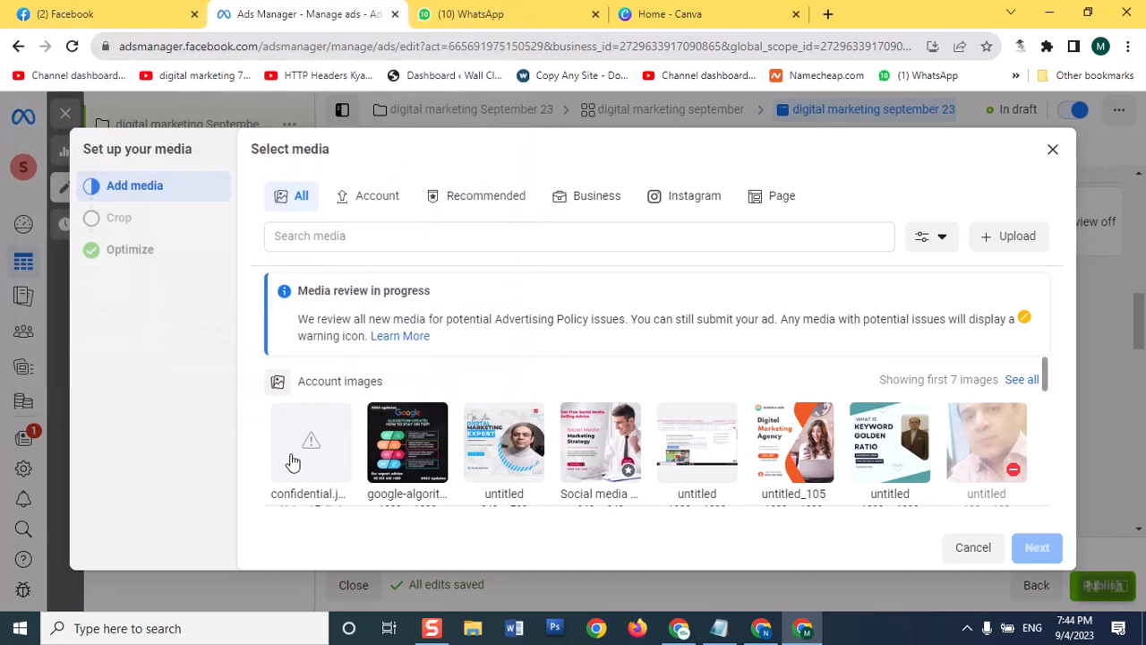
Recheck the confidential image's entry among the account images and try uploading the file a second time.
{"action": "scroll", "coordinate": [291, 461], "scroll_direction": "down", "scroll_amount": 2}
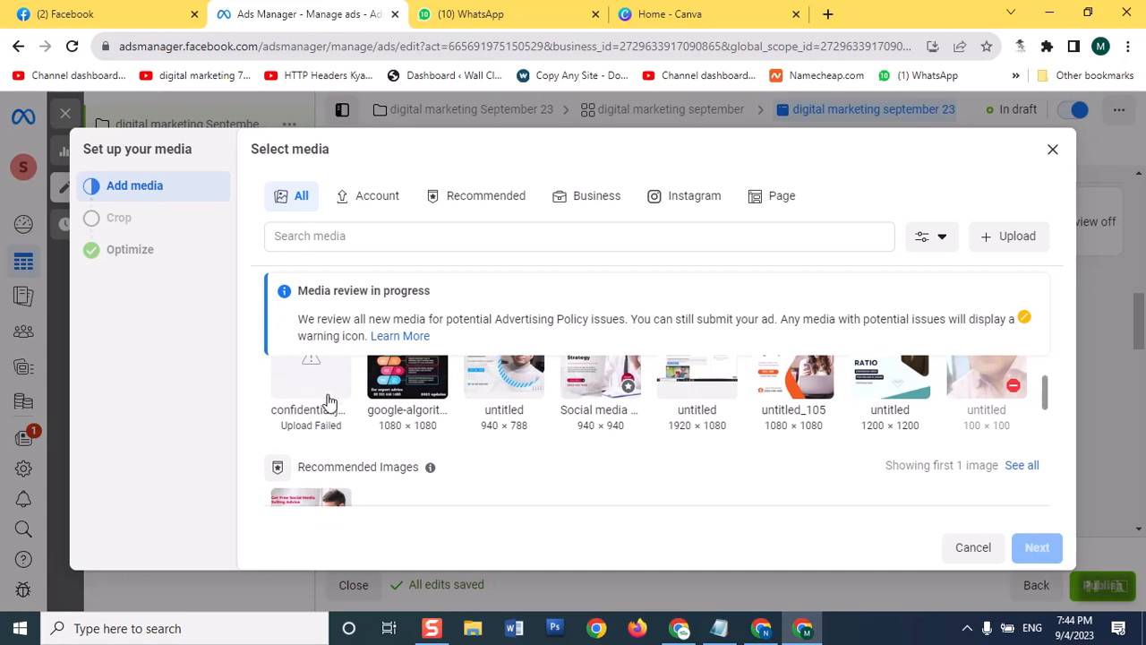
{"action": "scroll", "coordinate": [448, 392], "scroll_direction": "up", "scroll_amount": 1}
{"action": "left_click", "coordinate": [1026, 235]}
{"action": "scroll", "coordinate": [260, 277], "scroll_direction": "down", "scroll_amount": 3}
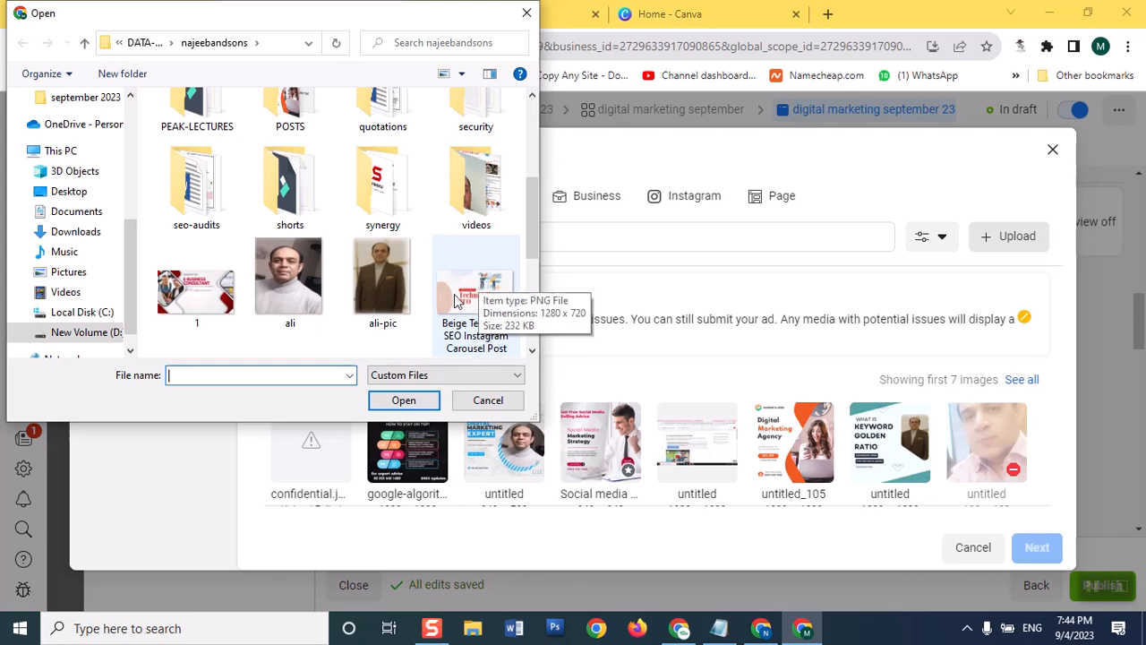
{"action": "scroll", "coordinate": [483, 309], "scroll_direction": "down", "scroll_amount": 3}
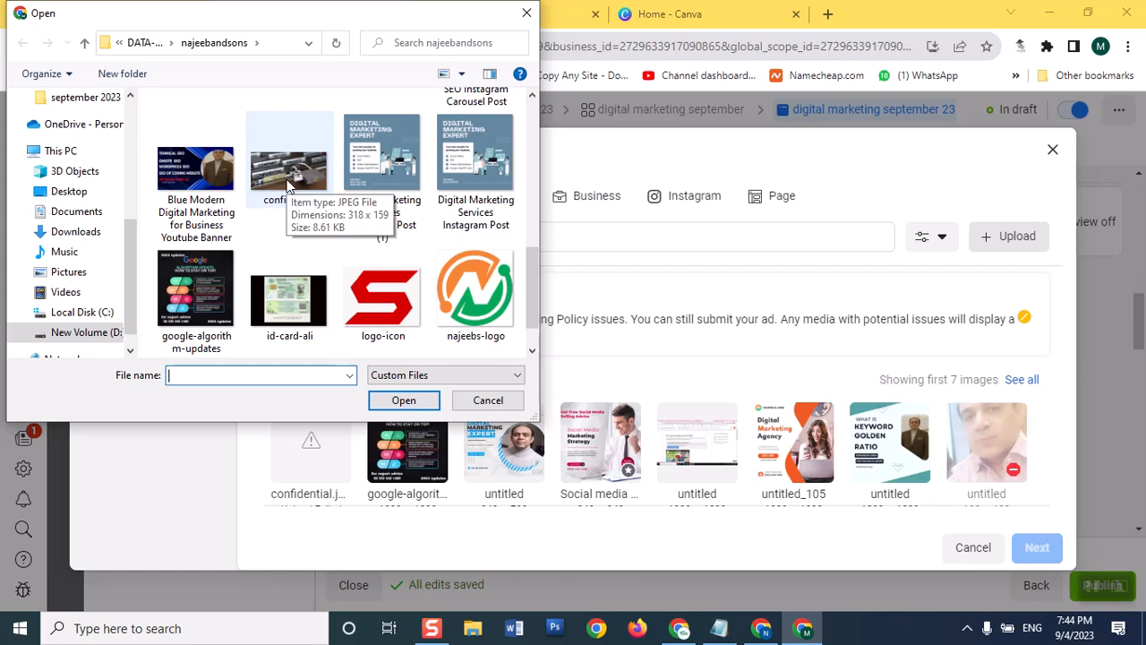
{"action": "double_click", "coordinate": [287, 165]}
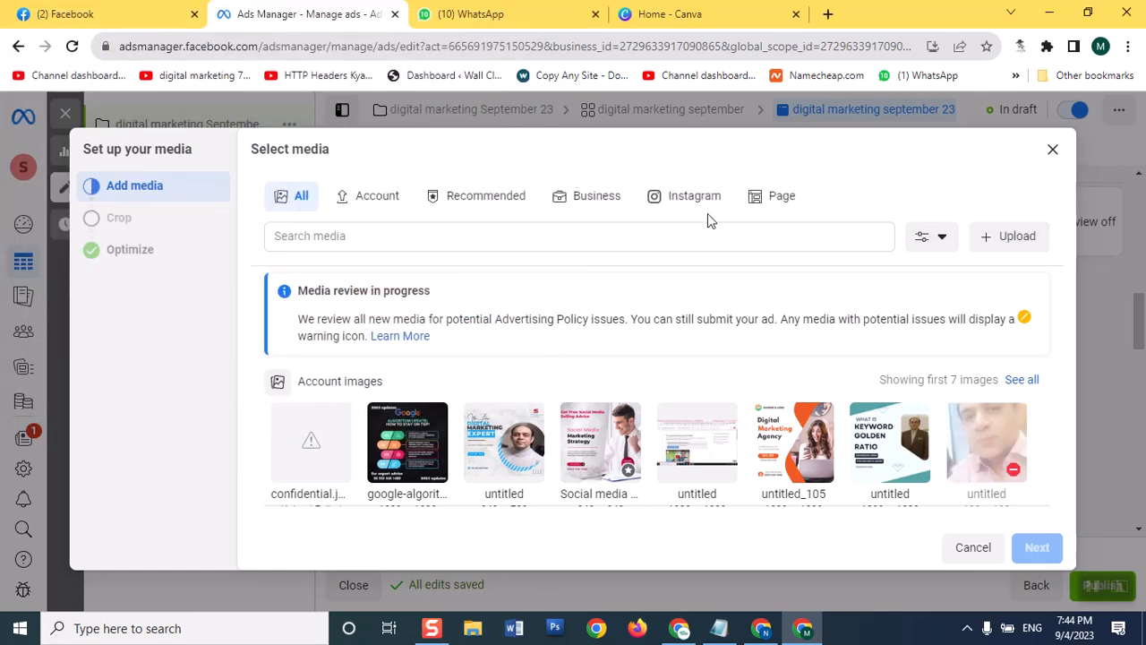
Upload the pizza-hut image from the najeebandsons folder to the account images and check its dimensions and review mark.
{"action": "left_click", "coordinate": [997, 235]}
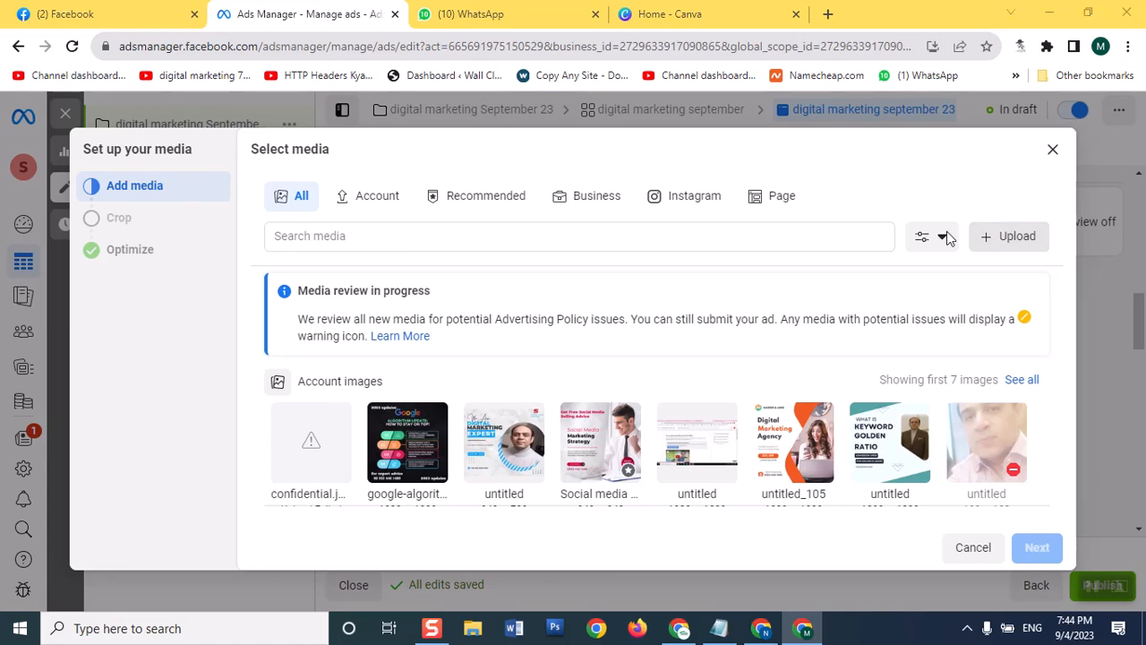
{"action": "scroll", "coordinate": [242, 224], "scroll_direction": "down", "scroll_amount": 5}
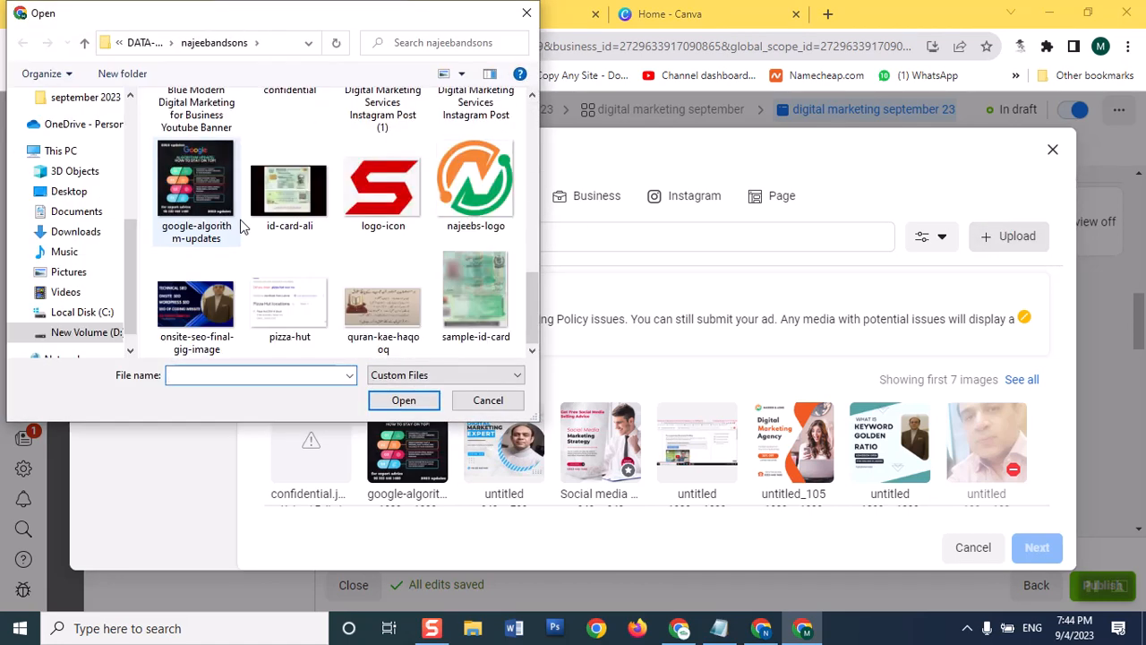
{"action": "double_click", "coordinate": [288, 309]}
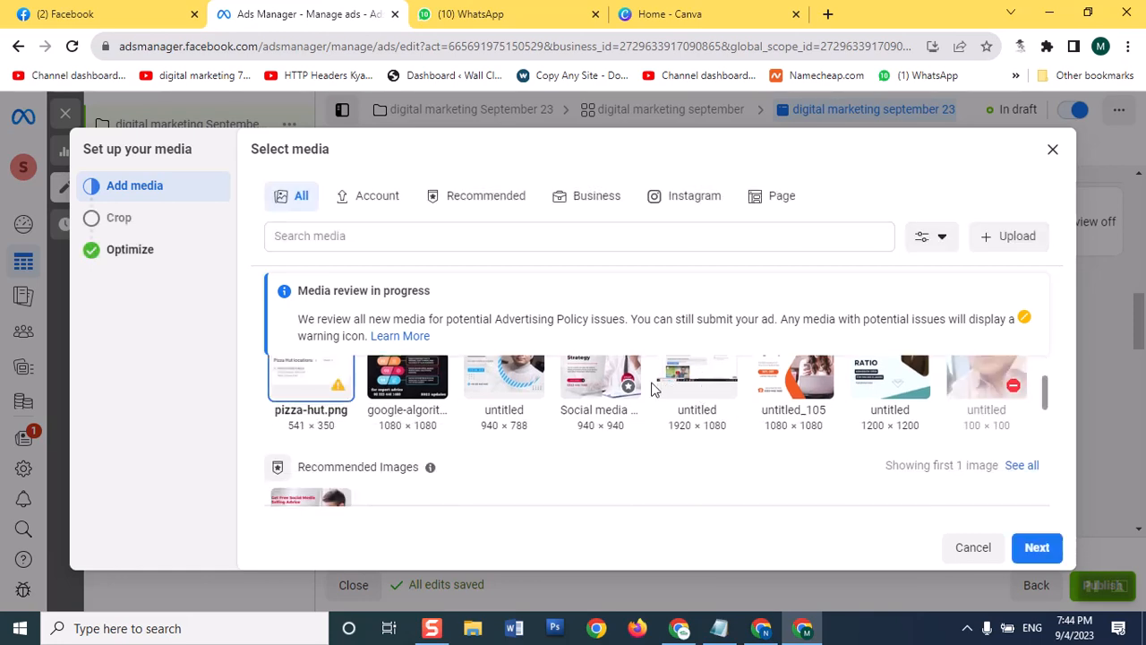
{"action": "scroll", "coordinate": [652, 390], "scroll_direction": "up", "scroll_amount": 1}
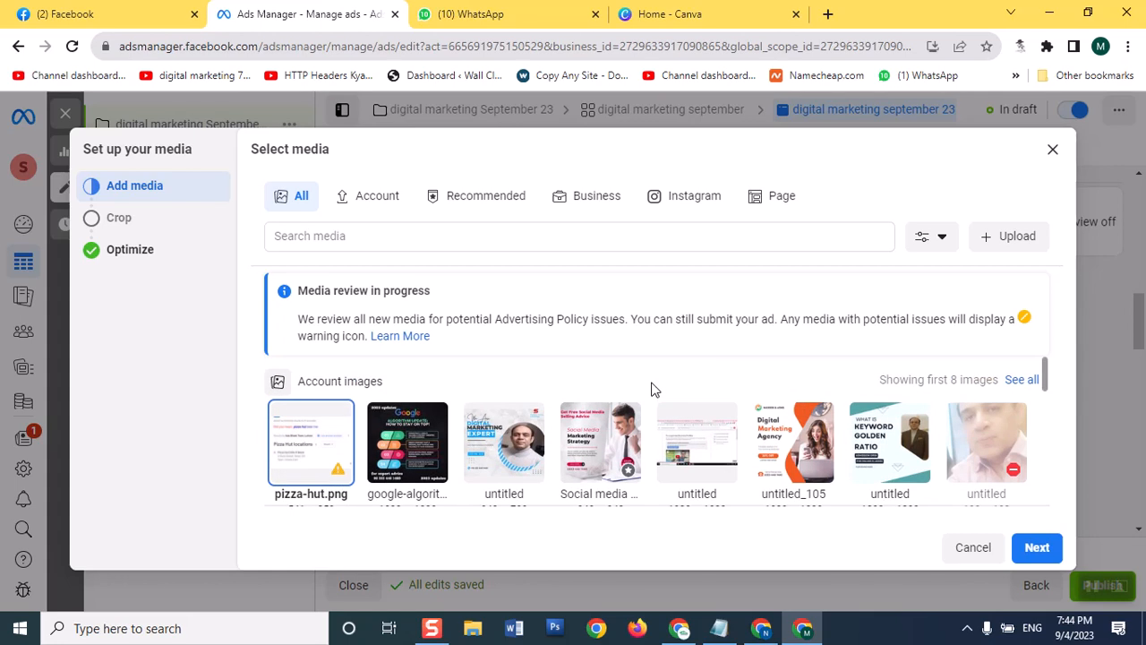
{"action": "mouse_move", "coordinate": [333, 475]}
{"action": "scroll", "coordinate": [269, 417], "scroll_direction": "down", "scroll_amount": 1}
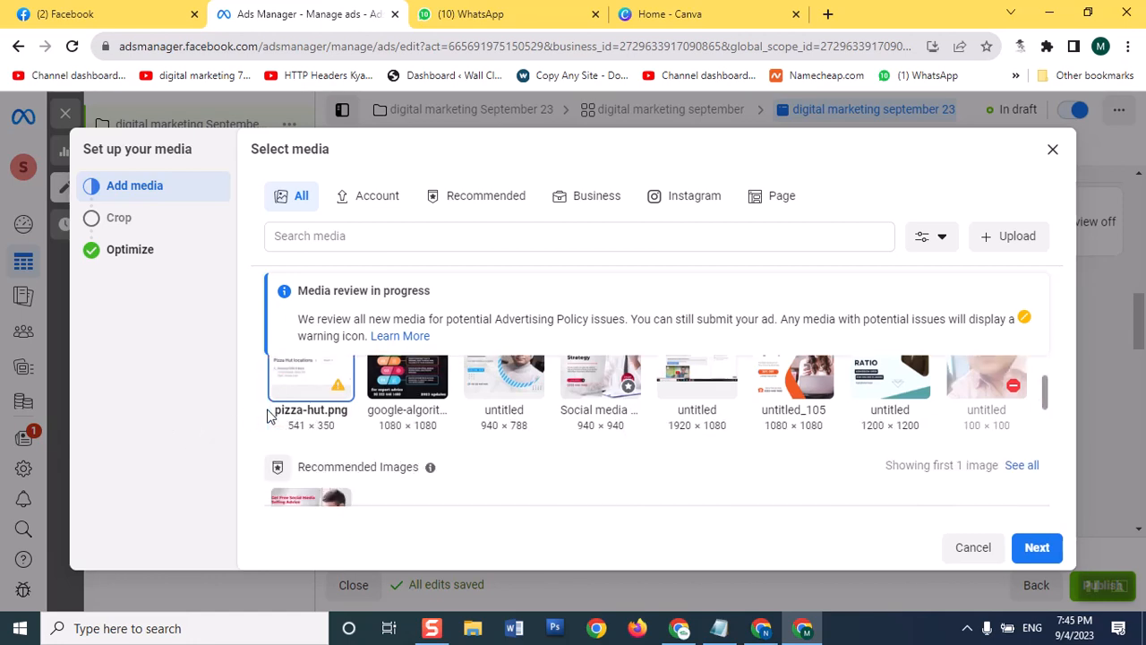
{"action": "scroll", "coordinate": [268, 417], "scroll_direction": "up", "scroll_amount": 1}
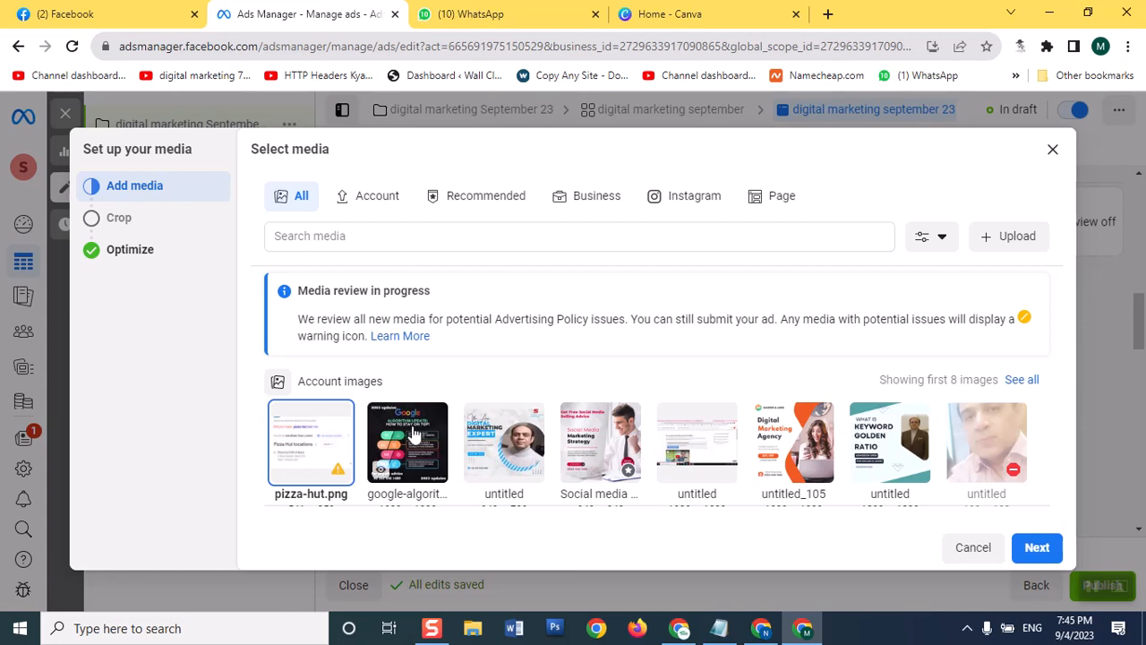
Select the google-algorithm-updates image for the ad and examine its crops for feeds, stories and reels, and search results.
{"action": "left_click", "coordinate": [414, 435]}
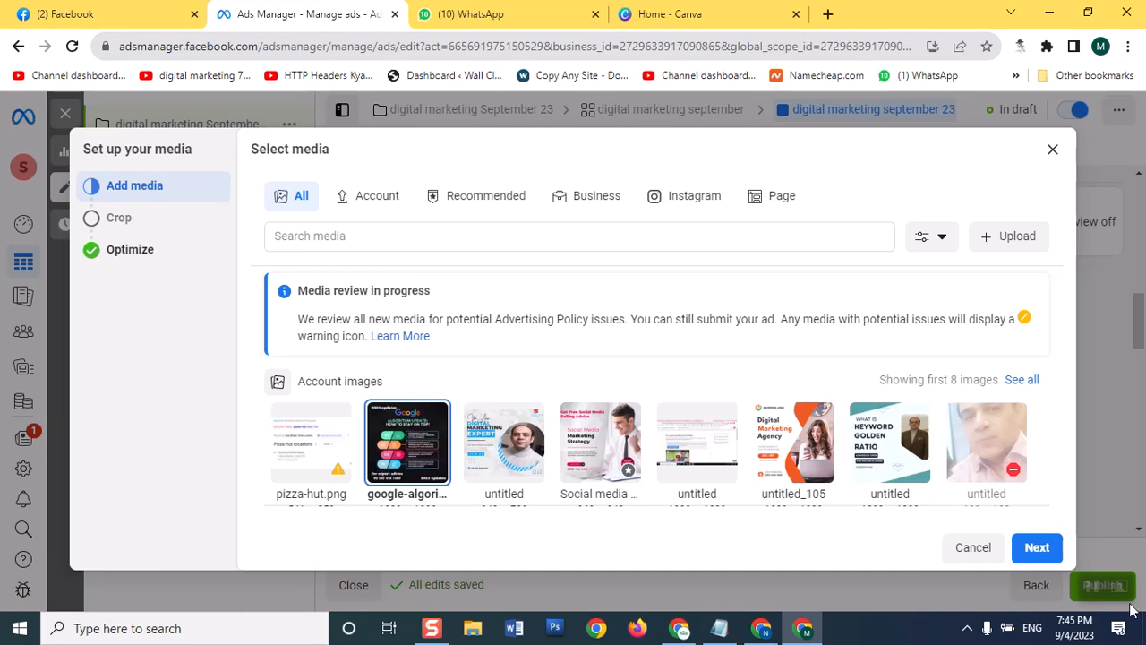
{"action": "left_click", "coordinate": [1036, 548]}
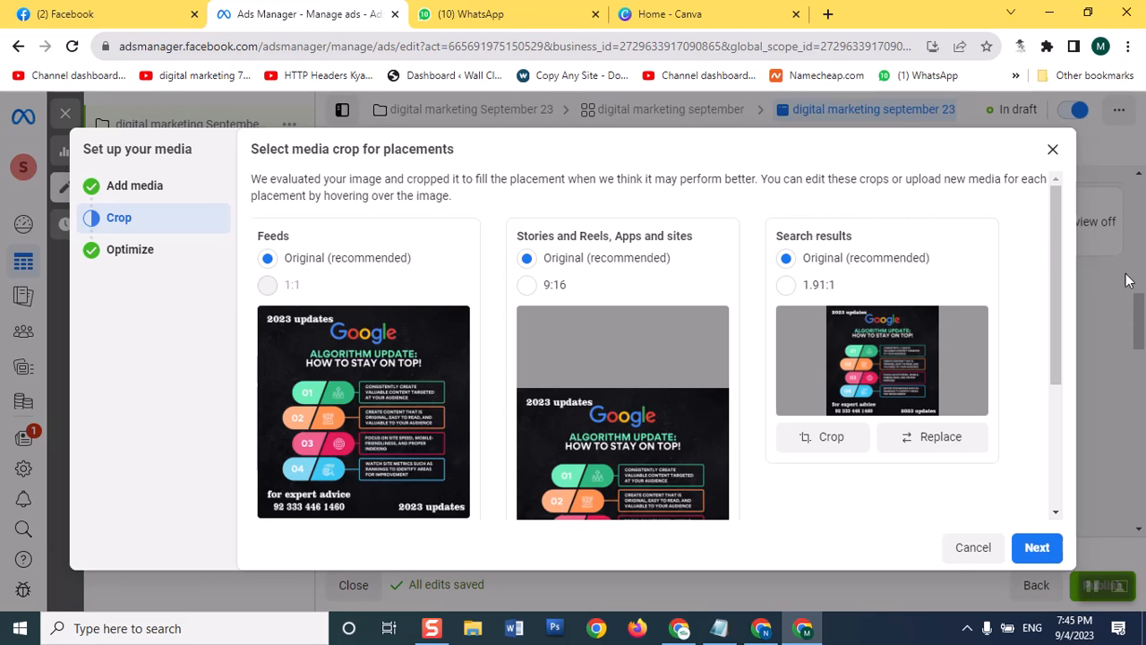
{"action": "left_click_drag", "start_coordinate": [1057, 292], "coordinate": [1066, 358]}
{"action": "scroll", "coordinate": [1069, 355], "scroll_direction": "up", "scroll_amount": 2}
{"action": "mouse_move", "coordinate": [322, 269]}
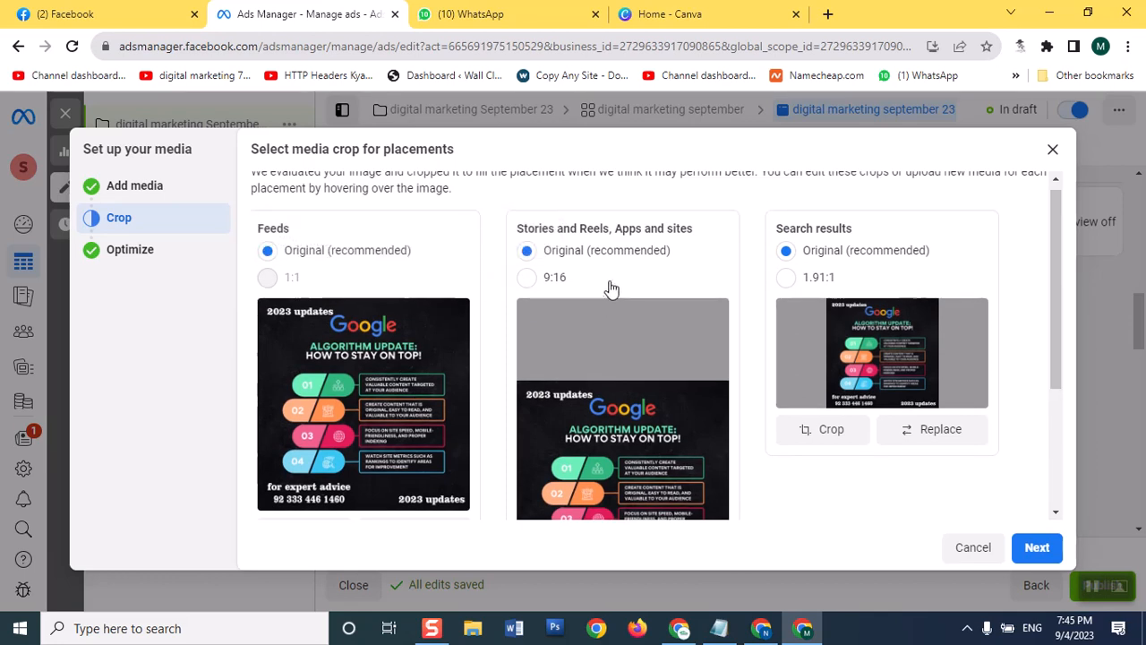
{"action": "scroll", "coordinate": [663, 378], "scroll_direction": "down", "scroll_amount": 1}
{"action": "scroll", "coordinate": [663, 378], "scroll_direction": "down", "scroll_amount": 1}
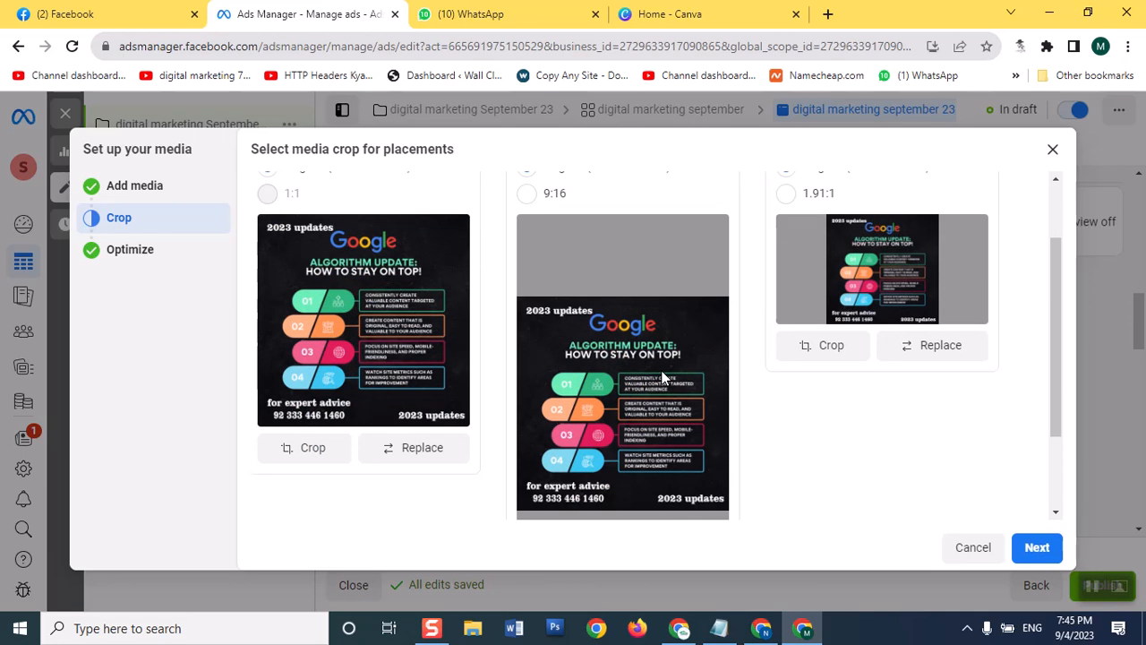
{"action": "scroll", "coordinate": [934, 359], "scroll_direction": "up", "scroll_amount": 2}
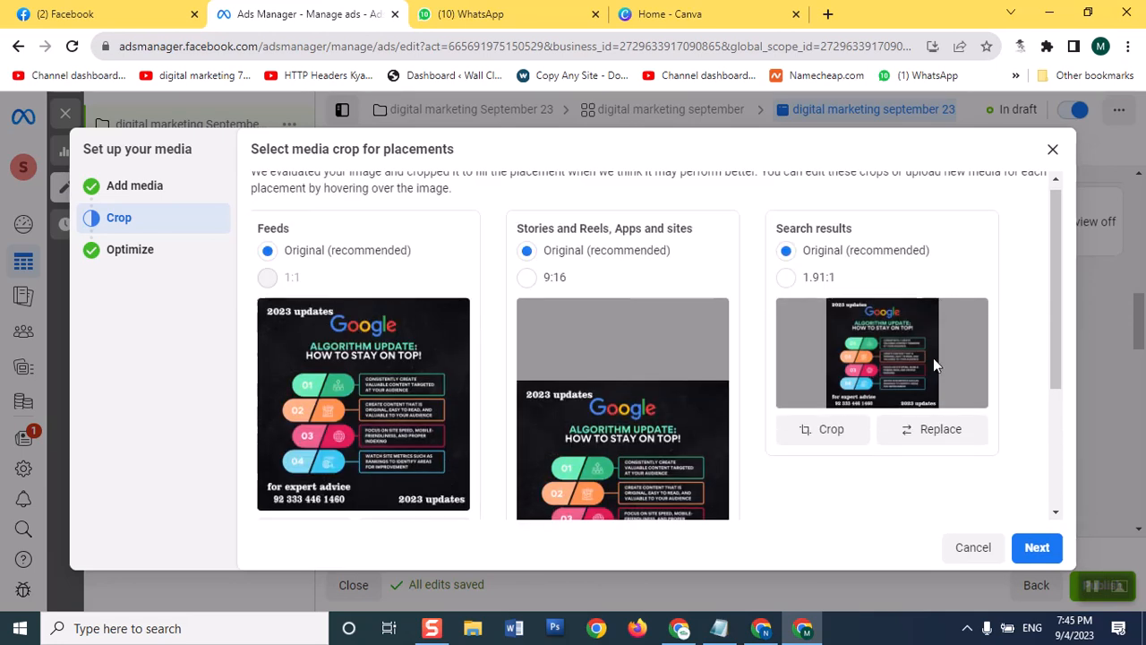
Try the 1.91:1 crop for search results, restore Original (recommended), and accept the placement crops.
{"action": "left_click", "coordinate": [785, 279]}
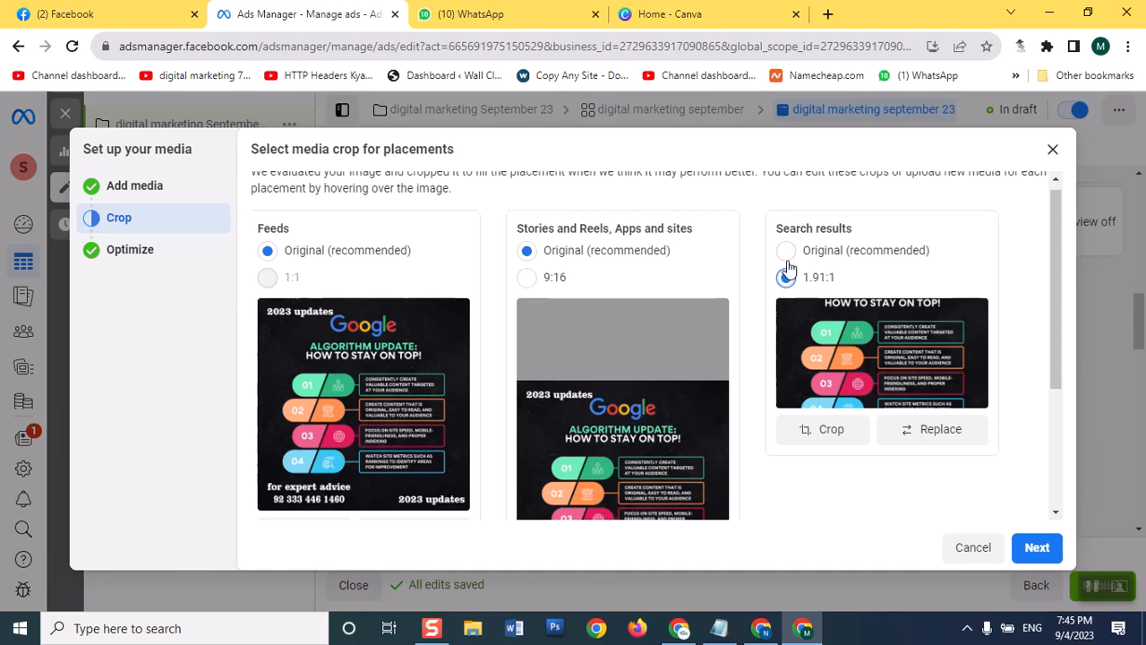
{"action": "left_click", "coordinate": [786, 250]}
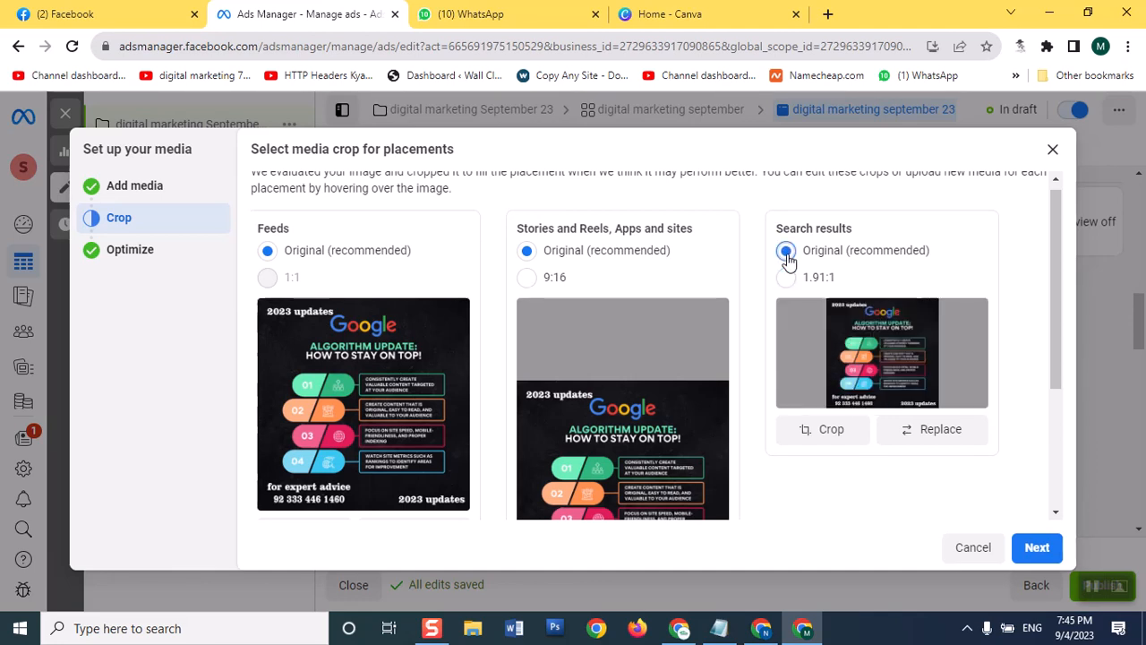
{"action": "left_click", "coordinate": [1036, 549]}
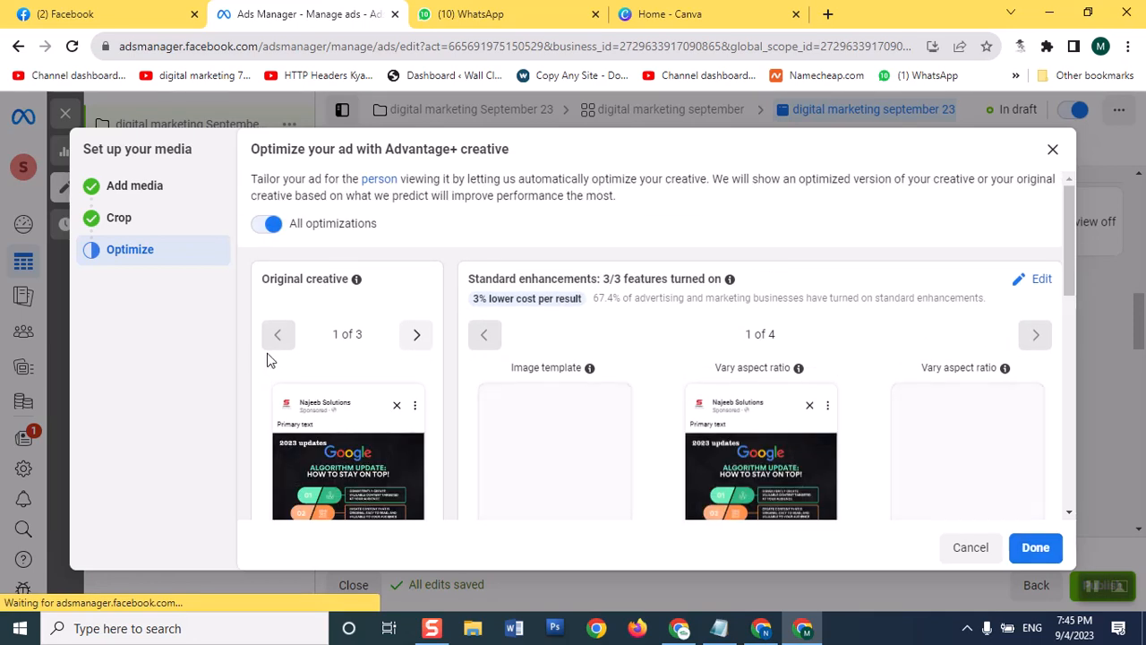
Browse the original creative previews and finish the media setup with all Advantage+ creative optimizations on.
{"action": "left_click", "coordinate": [417, 334]}
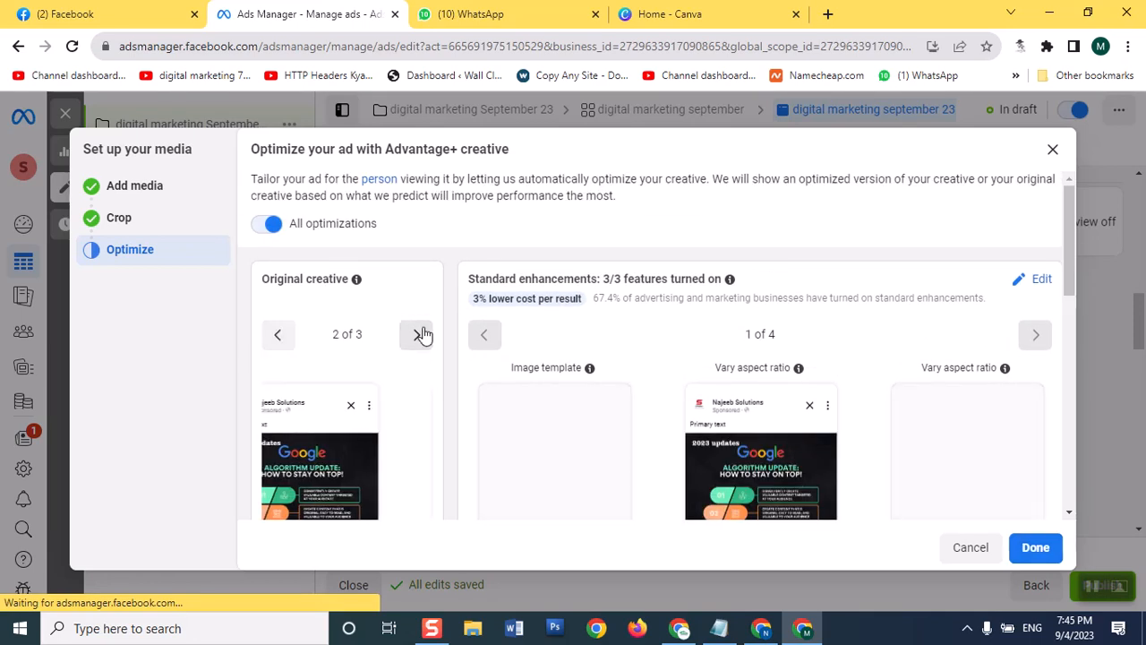
{"action": "left_click", "coordinate": [417, 334]}
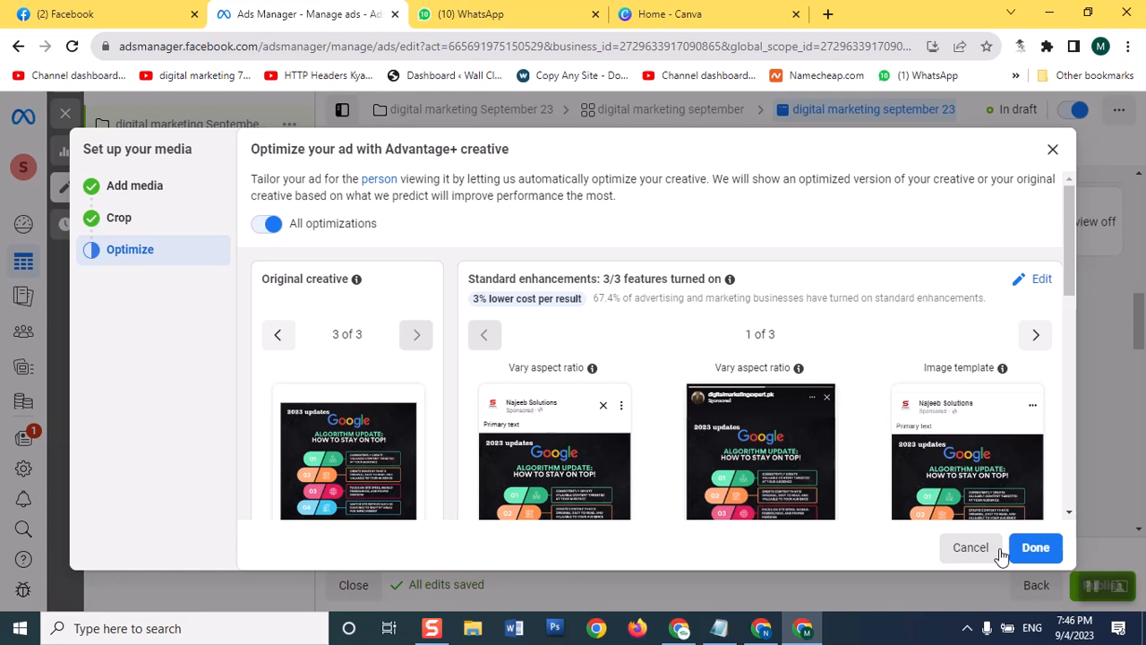
{"action": "left_click", "coordinate": [1049, 553]}
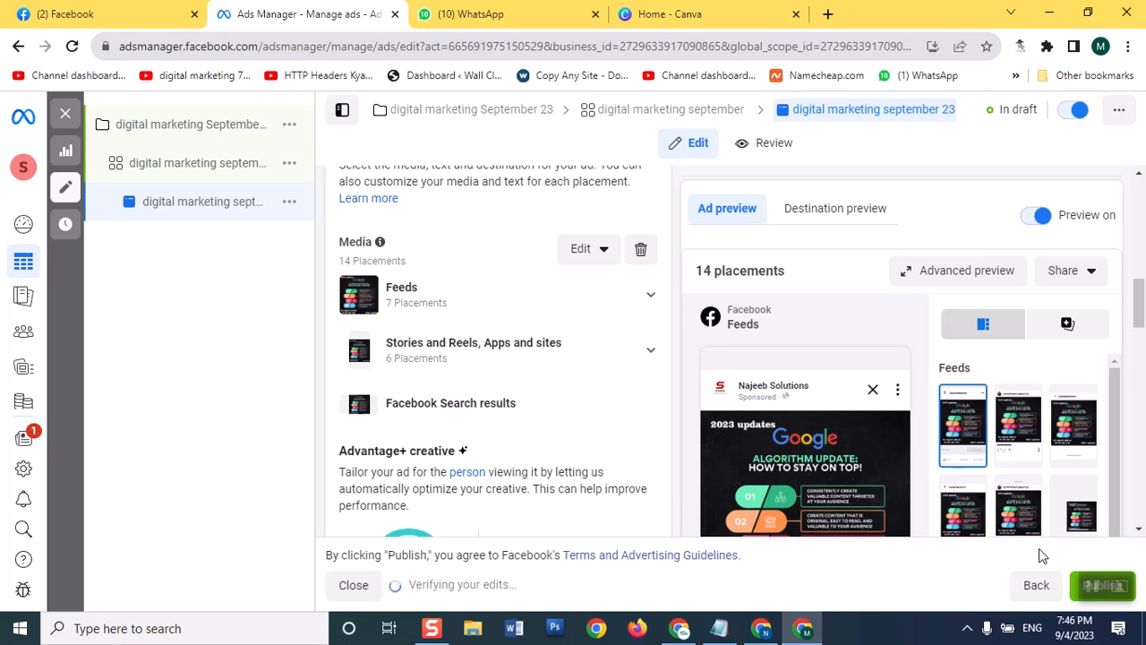
Review the ad's primary text suggestions, headline, description, call to action, message template and tracking sections alongside the placement previews.
{"action": "scroll", "coordinate": [732, 335], "scroll_direction": "down", "scroll_amount": 4}
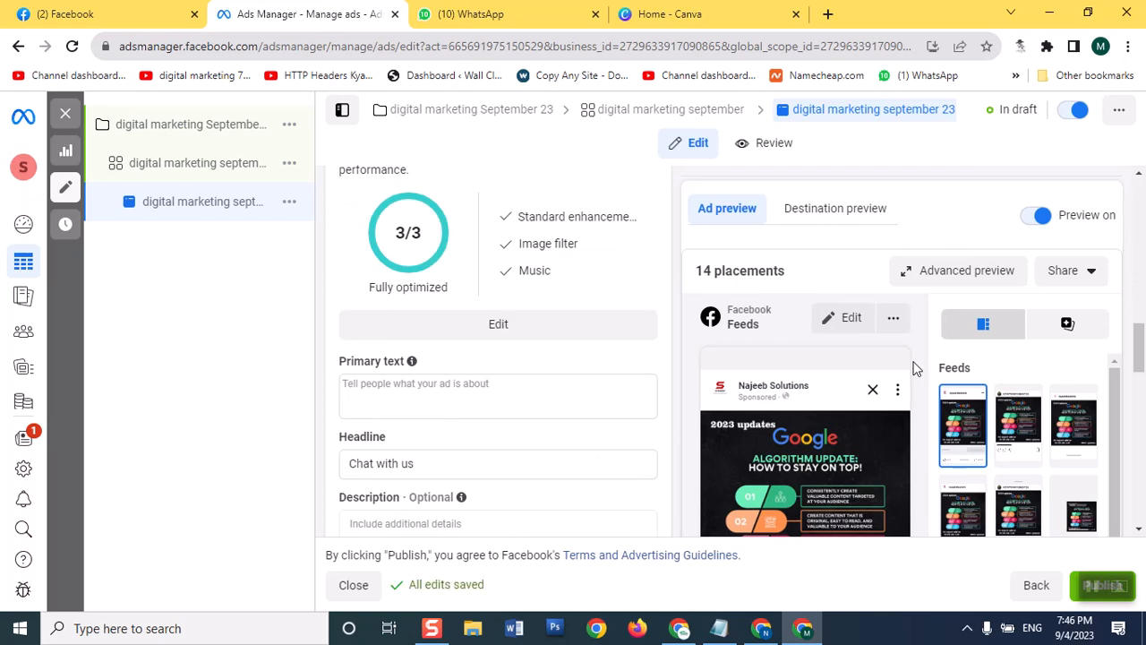
{"action": "left_click", "coordinate": [532, 386]}
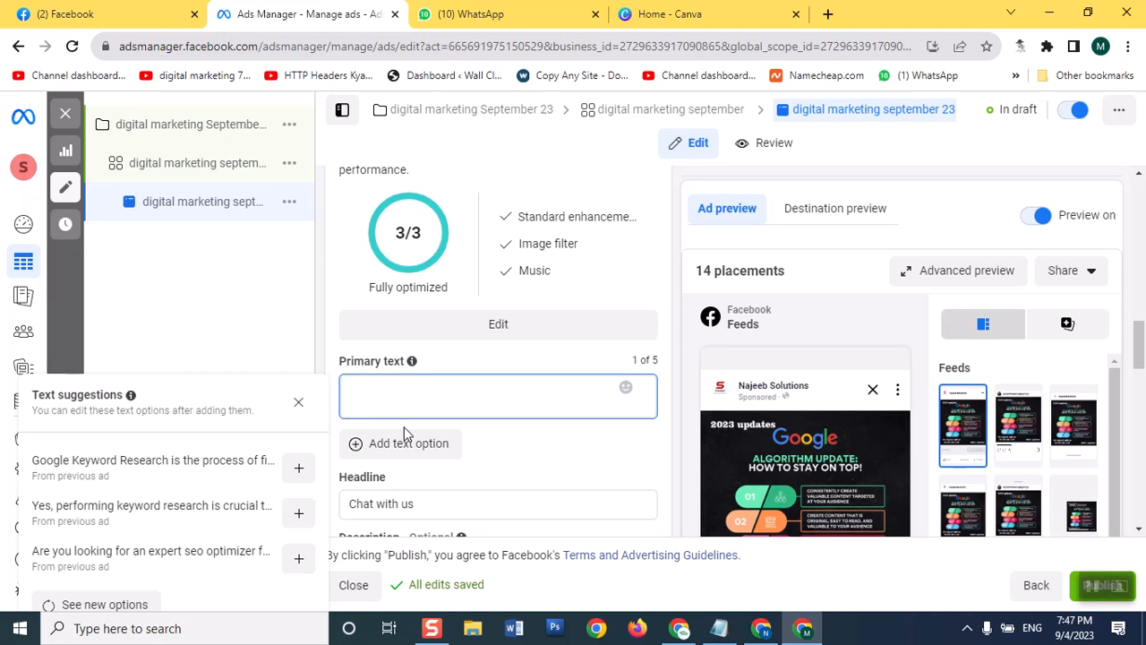
{"action": "scroll", "coordinate": [402, 427], "scroll_direction": "down", "scroll_amount": 2}
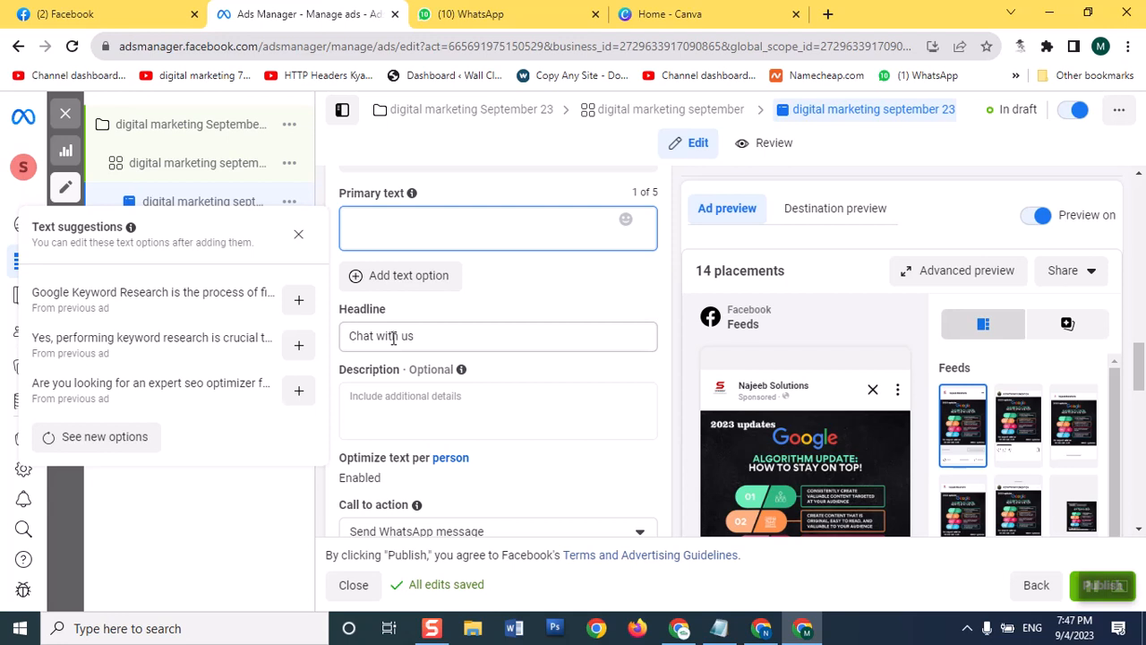
{"action": "left_click_drag", "start_coordinate": [454, 334], "coordinate": [205, 345]}
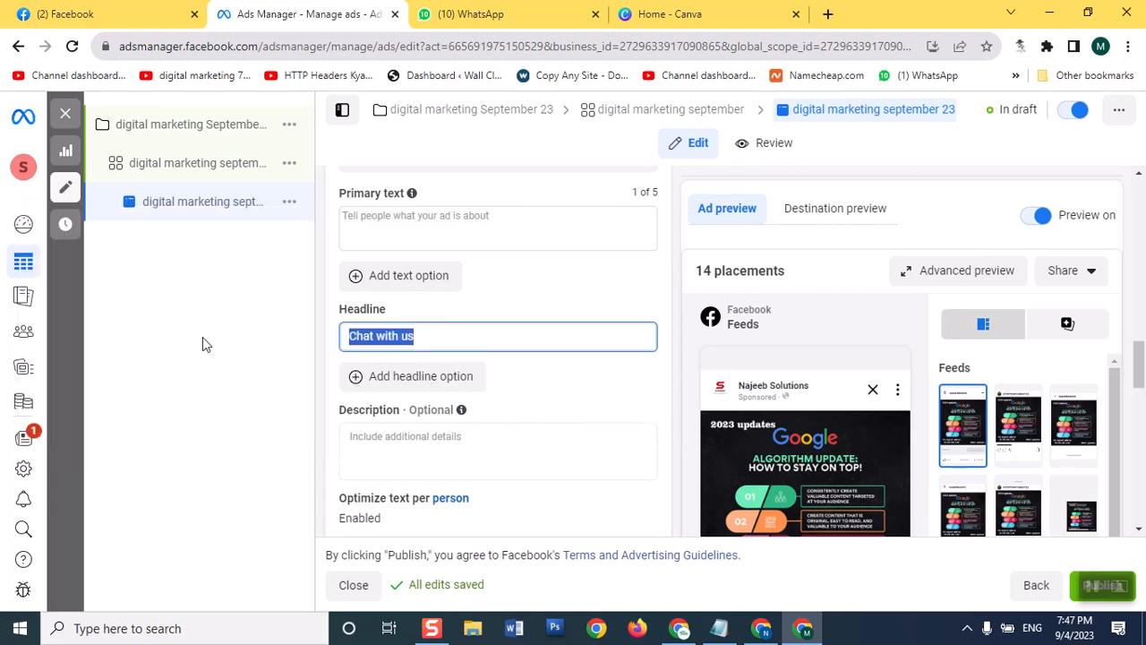
{"action": "scroll", "coordinate": [752, 426], "scroll_direction": "down", "scroll_amount": 3}
{"action": "scroll", "coordinate": [974, 408], "scroll_direction": "down", "scroll_amount": 4}
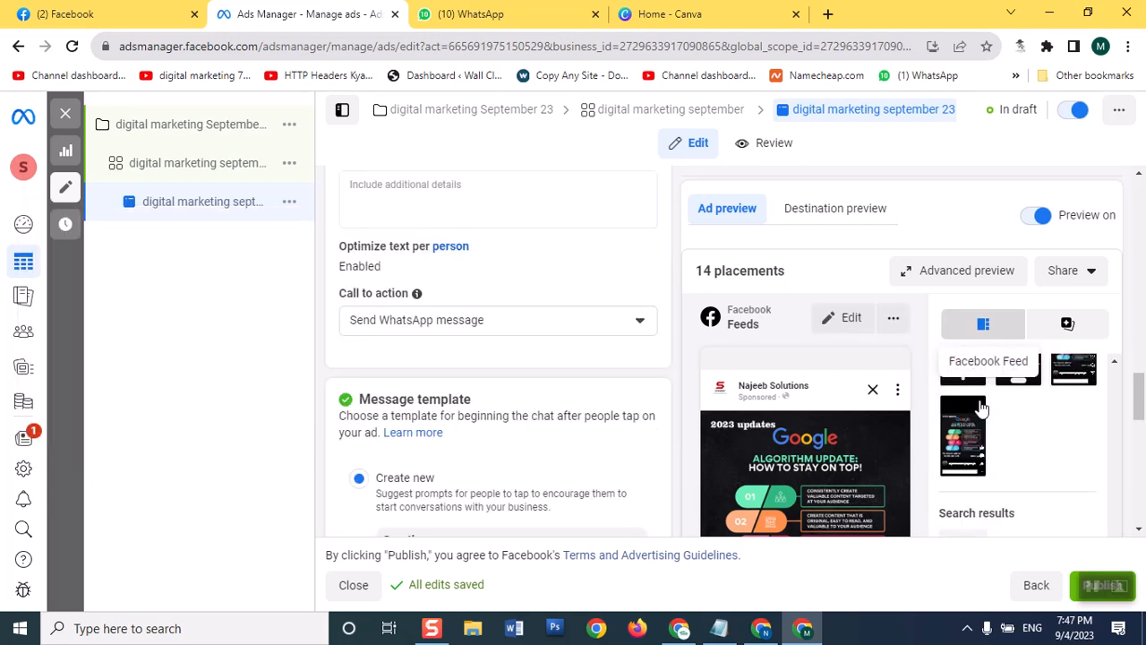
{"action": "scroll", "coordinate": [982, 409], "scroll_direction": "down", "scroll_amount": 8}
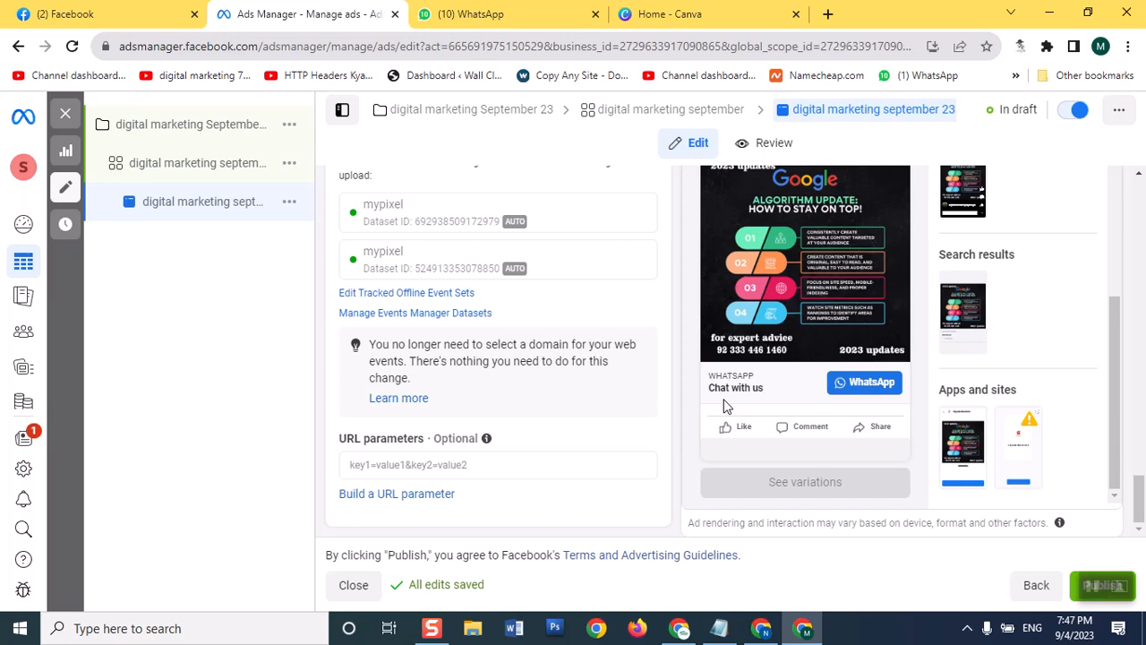
Recheck the ad's call to action, message template, tracking and URL parameters sections before publishing.
{"action": "scroll", "coordinate": [490, 332], "scroll_direction": "up", "scroll_amount": 3}
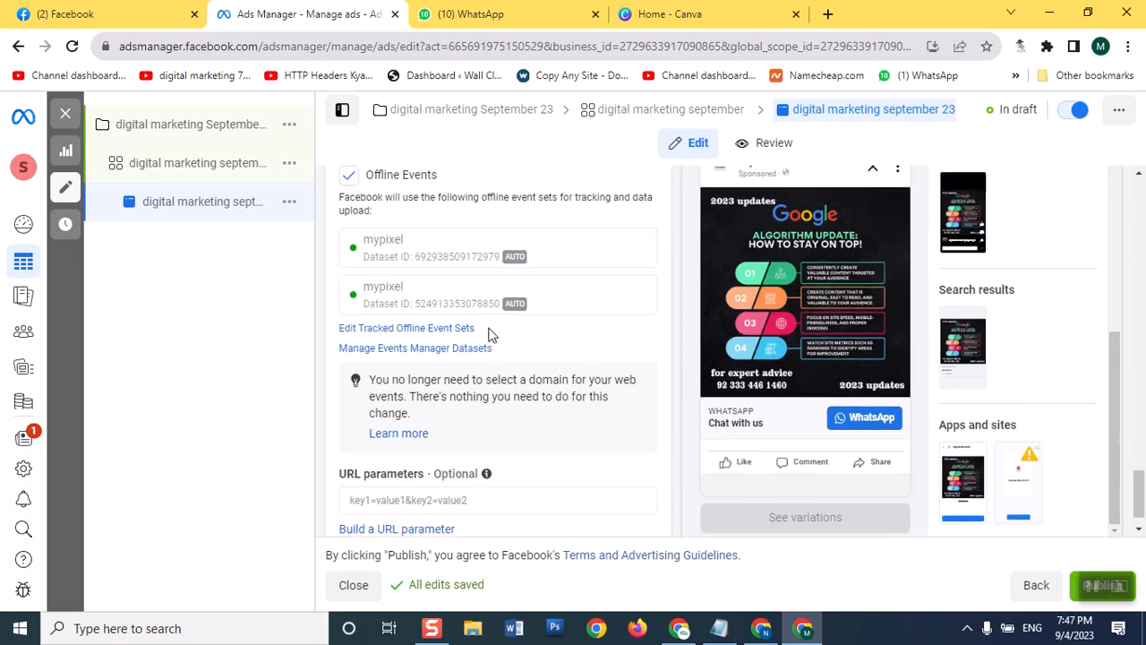
{"action": "scroll", "coordinate": [490, 334], "scroll_direction": "up", "scroll_amount": 3}
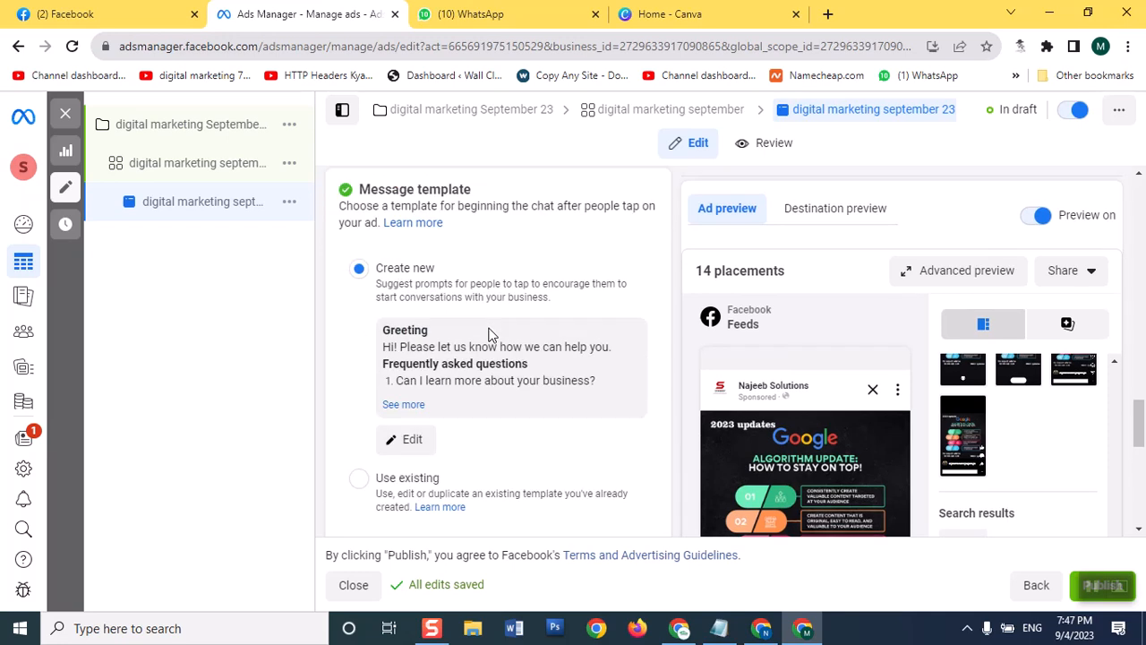
{"action": "scroll", "coordinate": [490, 334], "scroll_direction": "up", "scroll_amount": 3}
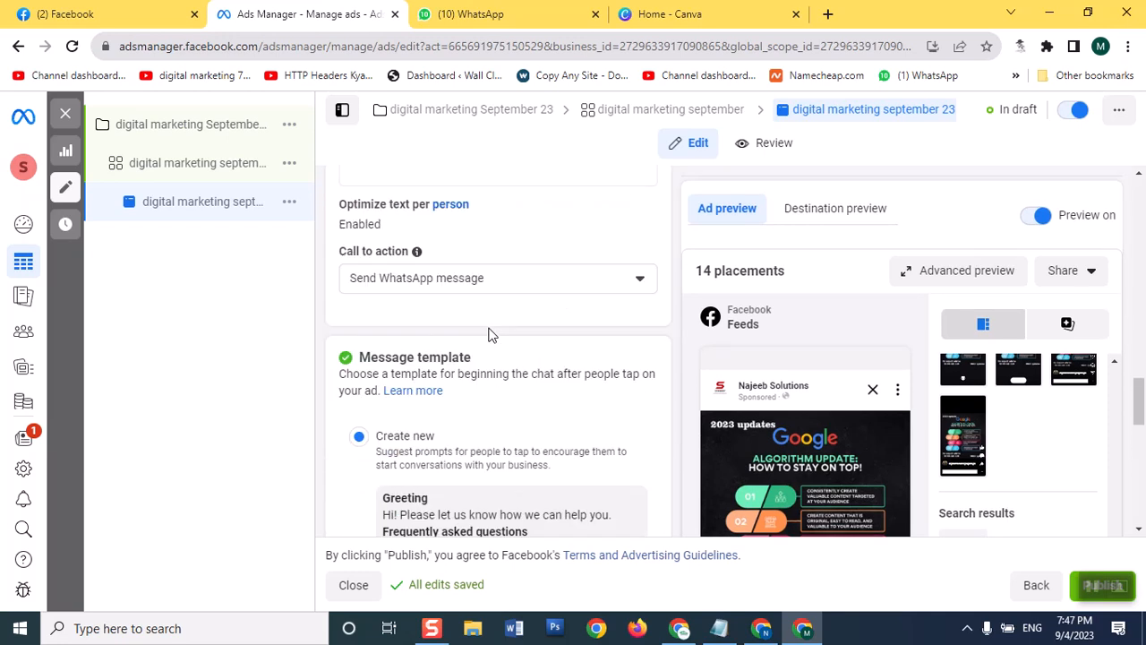
{"action": "scroll", "coordinate": [491, 334], "scroll_direction": "up", "scroll_amount": 1}
{"action": "scroll", "coordinate": [491, 334], "scroll_direction": "down", "scroll_amount": 3}
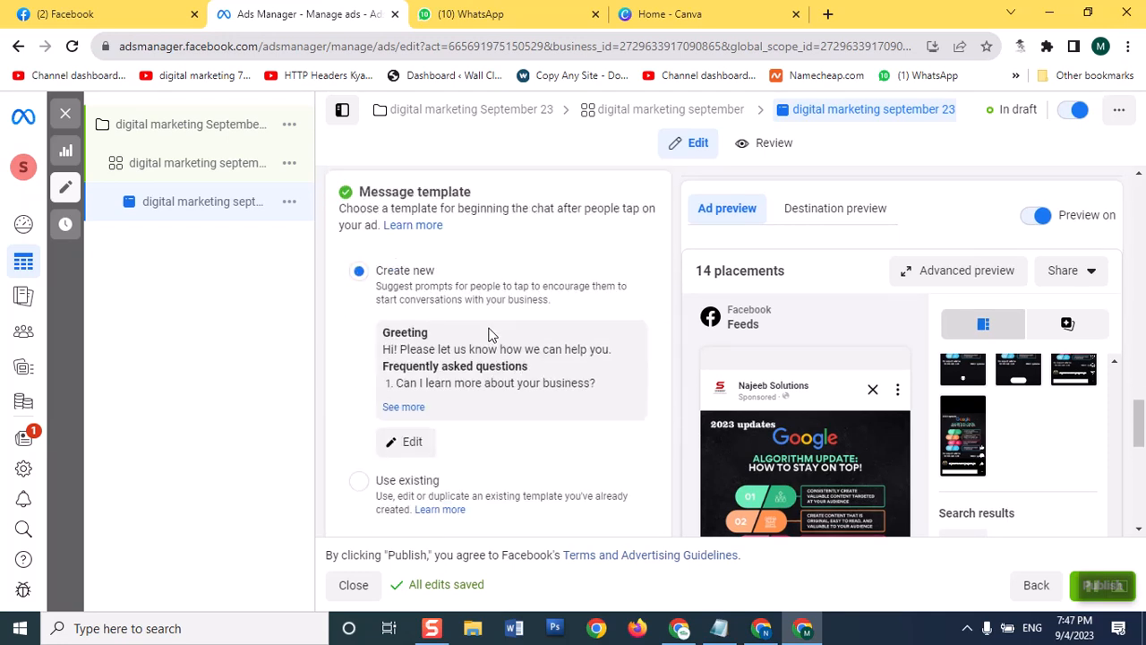
{"action": "scroll", "coordinate": [488, 358], "scroll_direction": "down", "scroll_amount": 3}
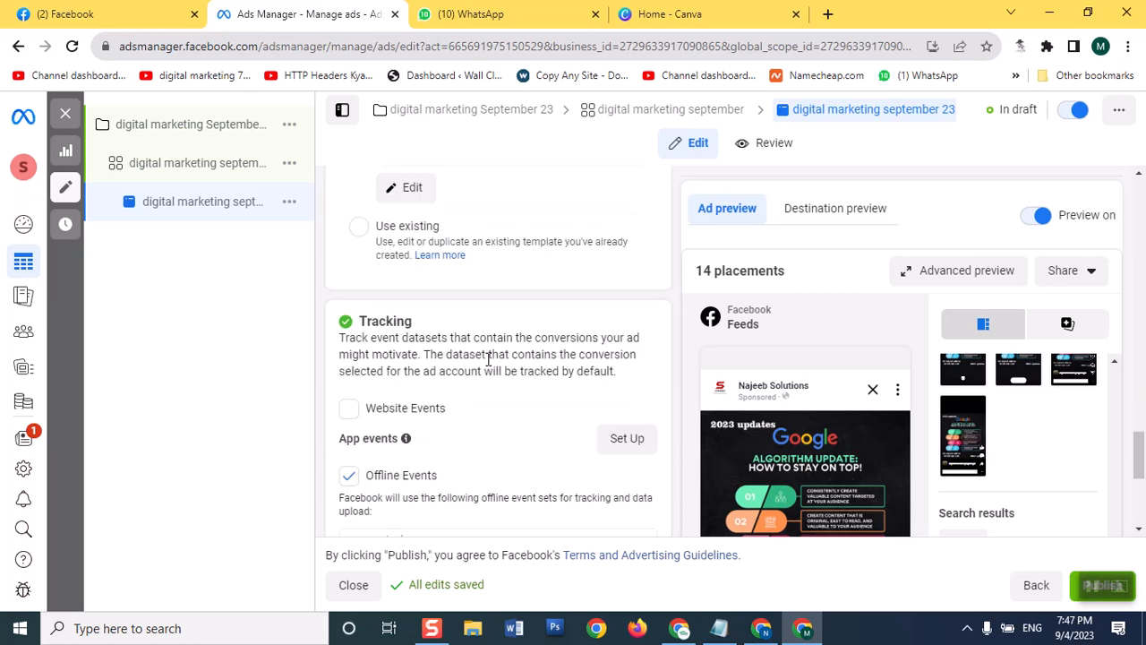
{"action": "scroll", "coordinate": [488, 358], "scroll_direction": "down", "scroll_amount": 4}
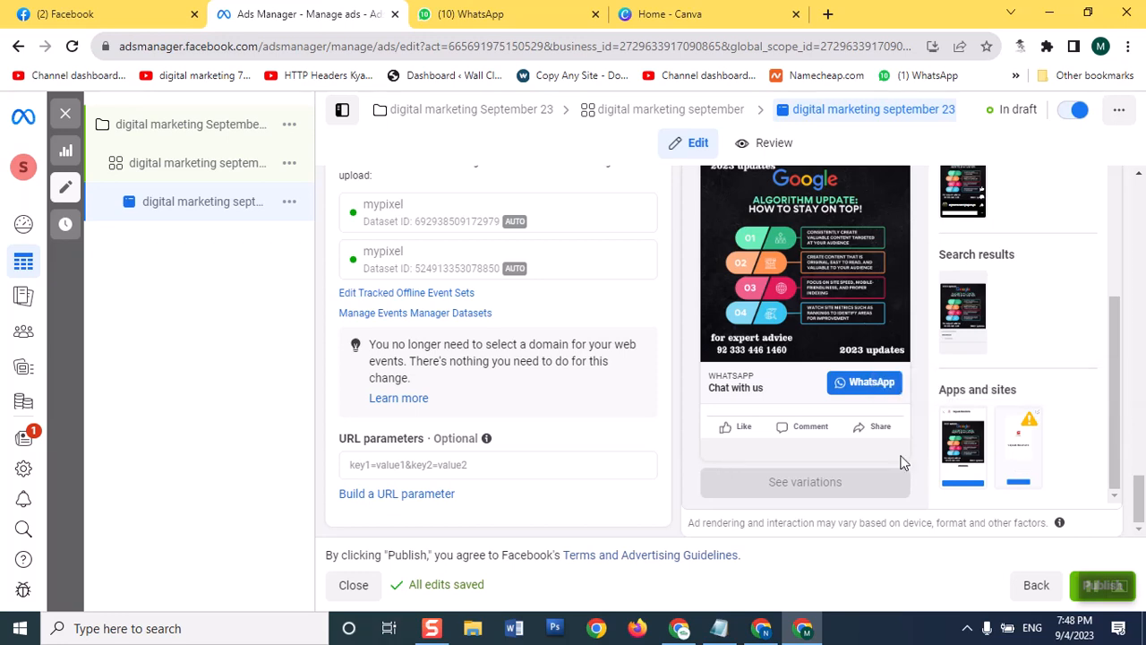
Look over the tracking section again and preview the flagged rewarded video placement under Apps and sites.
{"action": "scroll", "coordinate": [493, 460], "scroll_direction": "up", "scroll_amount": 3}
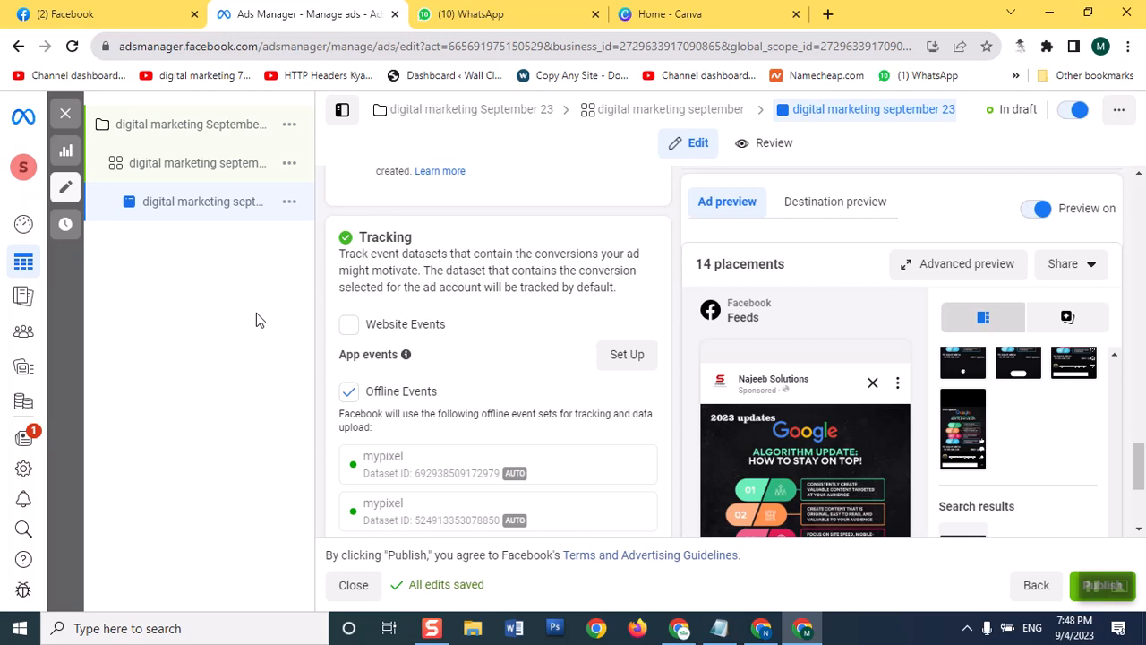
{"action": "scroll", "coordinate": [847, 313], "scroll_direction": "down", "scroll_amount": 3}
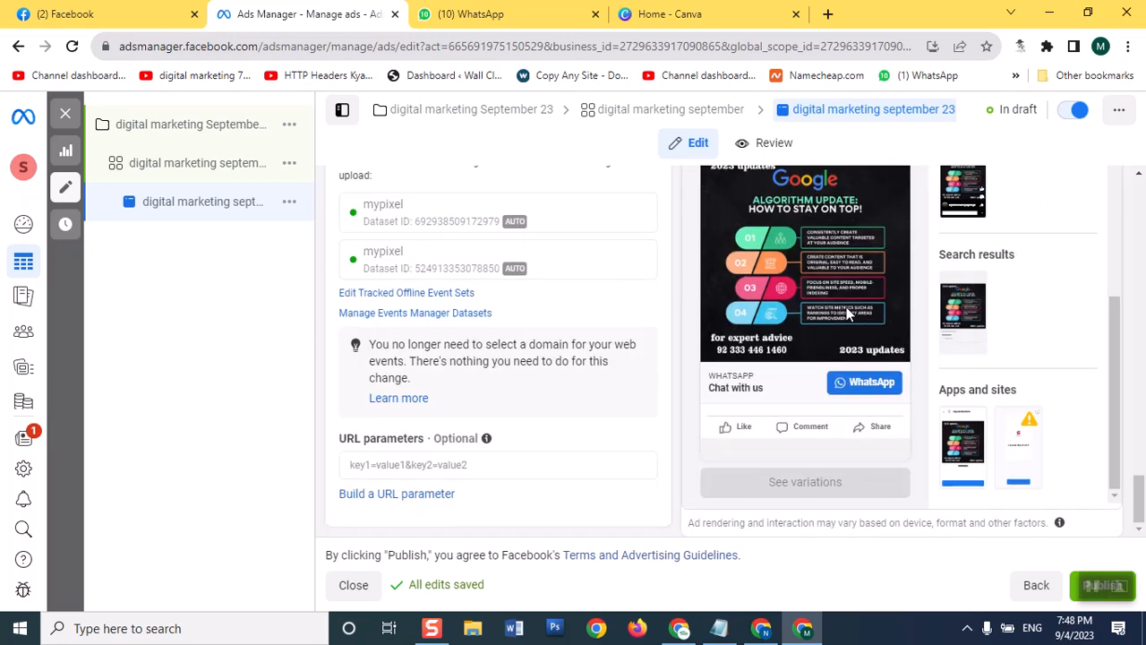
{"action": "left_click", "coordinate": [1025, 439]}
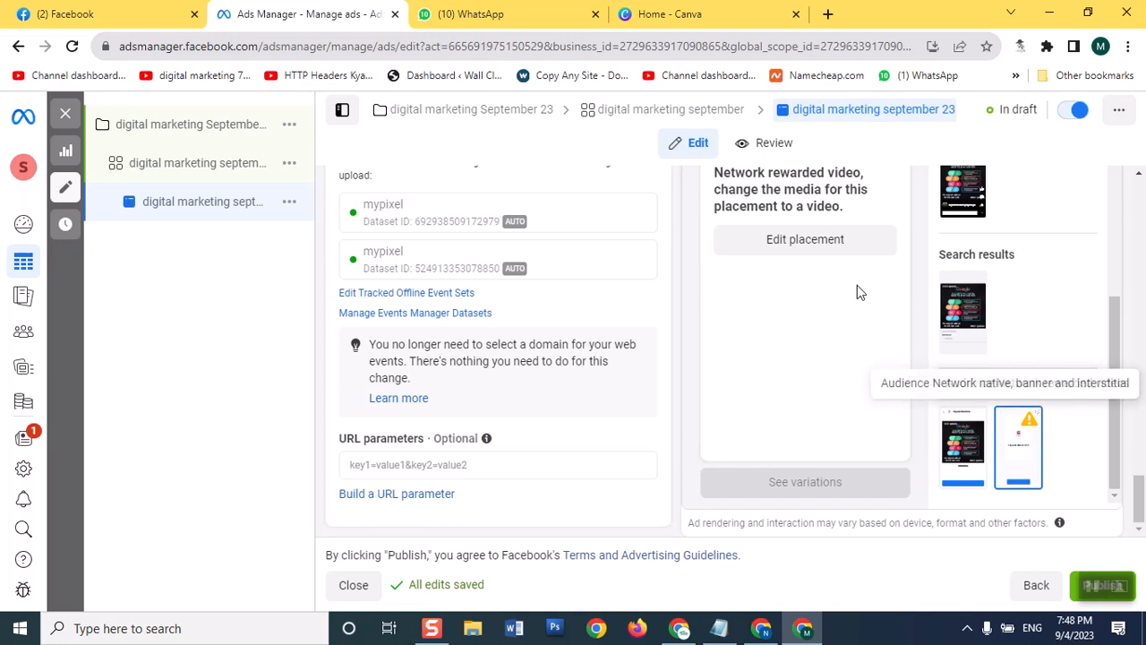